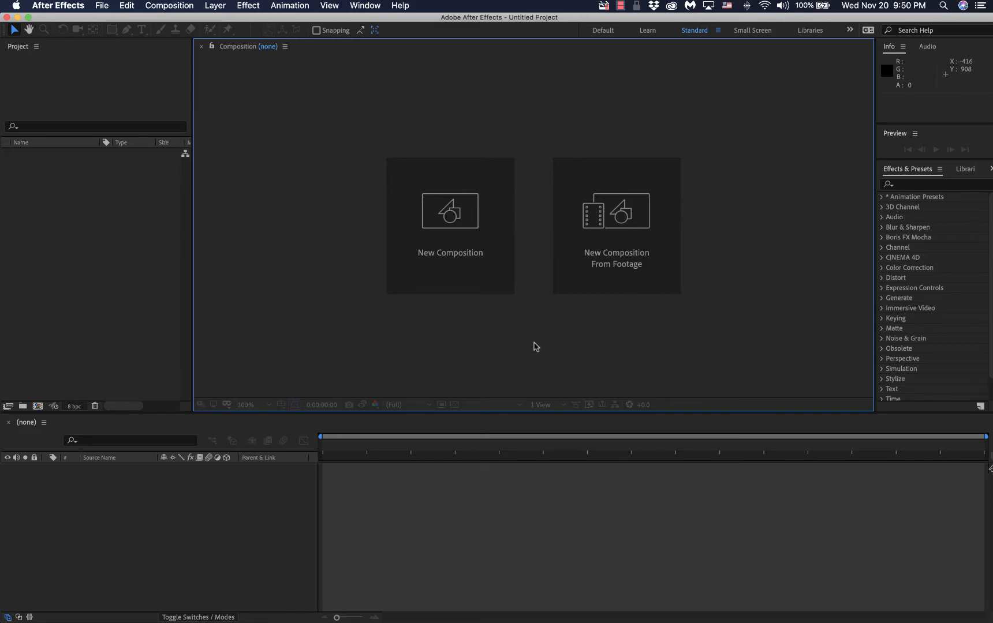
- Switch to the Laulima course page in Firefox and examine the After Effects project, down to its Lecture Notes and Downloads sections
key("ctrl+Up")
left_click(214, 179)
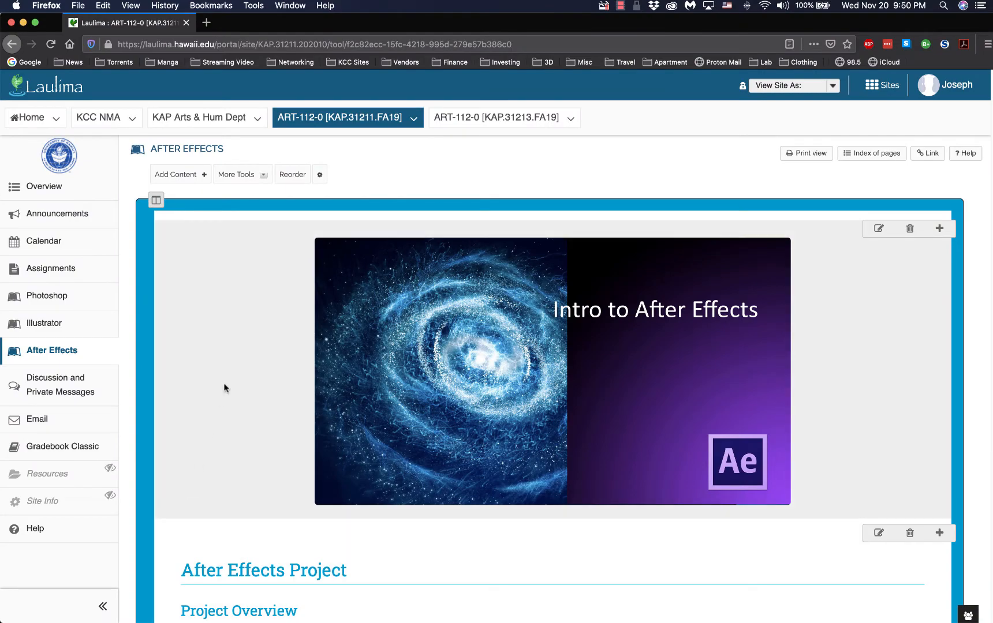
scroll(224, 388, "down", 15)
scroll(392, 384, "down", 10)
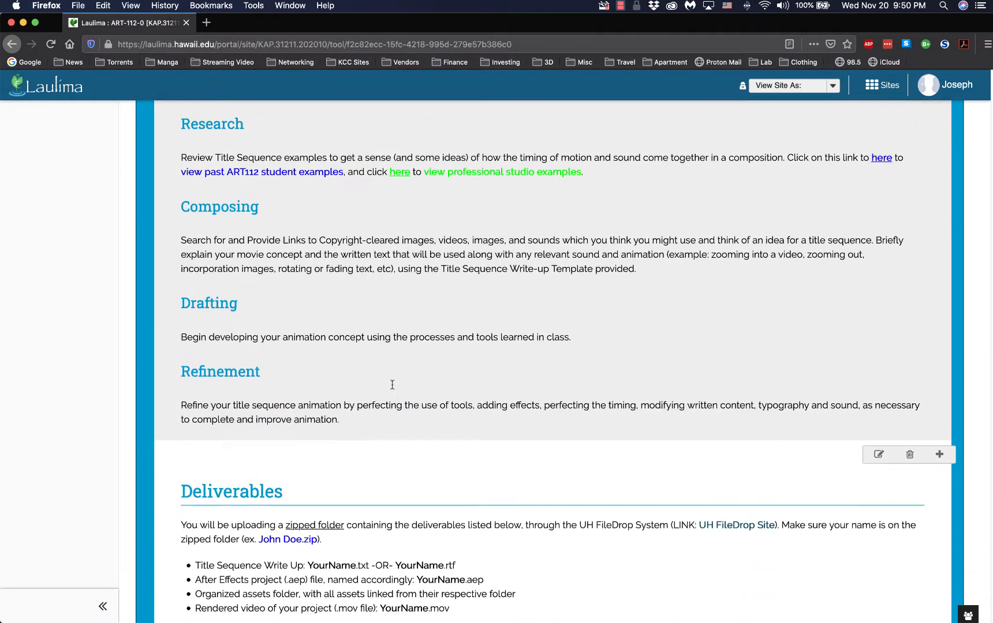
scroll(390, 386, "down", 5)
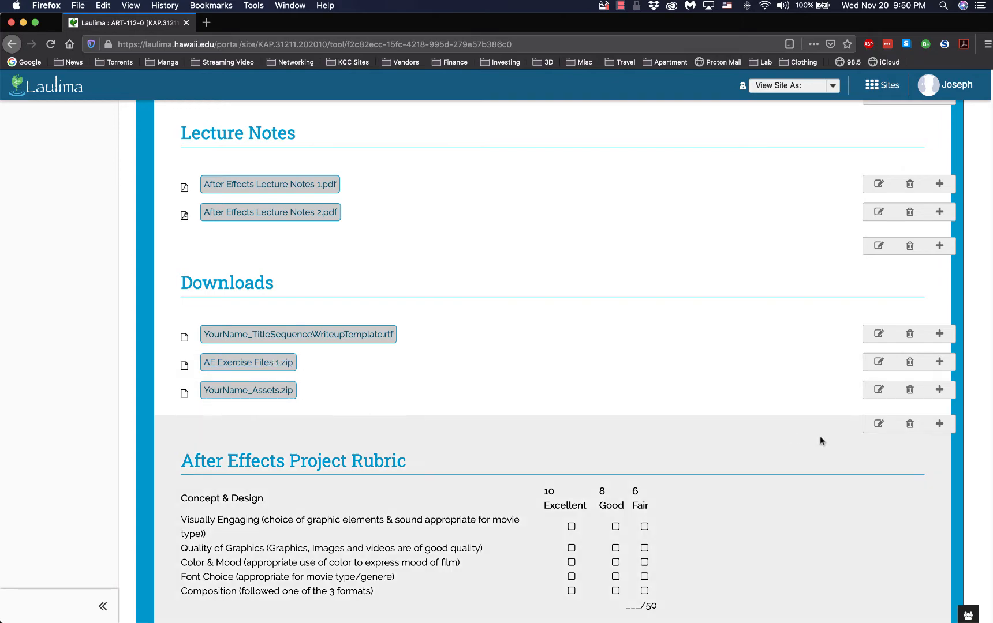
- Open the YourName_Assets folder from the desktop in Finder and view the contents of AE Exercise Files 1
mouse_move(992, 622)
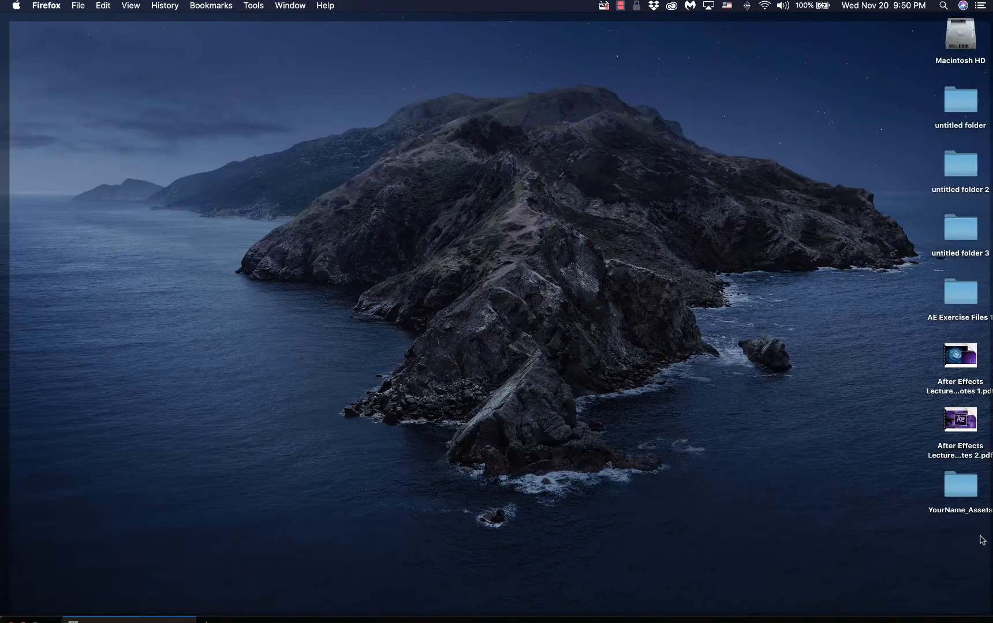
left_click(962, 492)
double_click(963, 491)
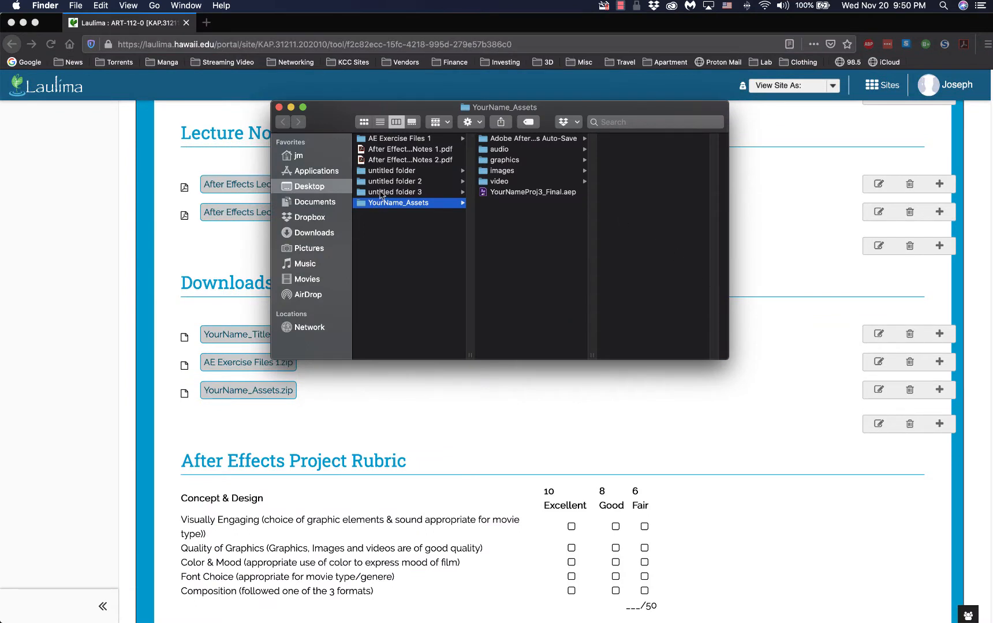
left_click(386, 142)
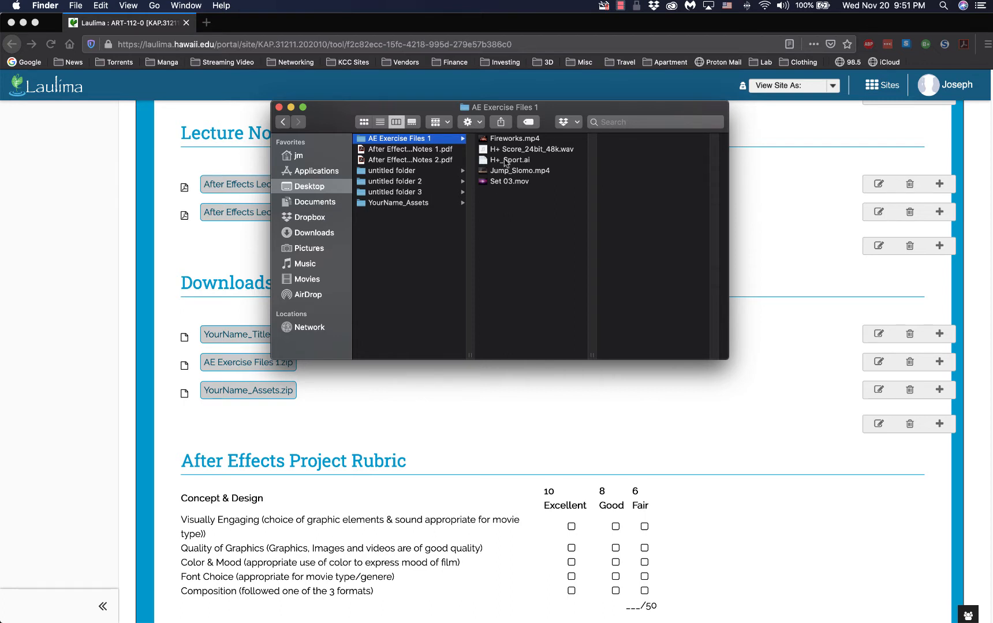
- Switch to After Effects and create a new composition from the footage file Jump_Slomo.mp4 in AE Exercise Files 1
left_click(66, 326)
key("ctrl+Up")
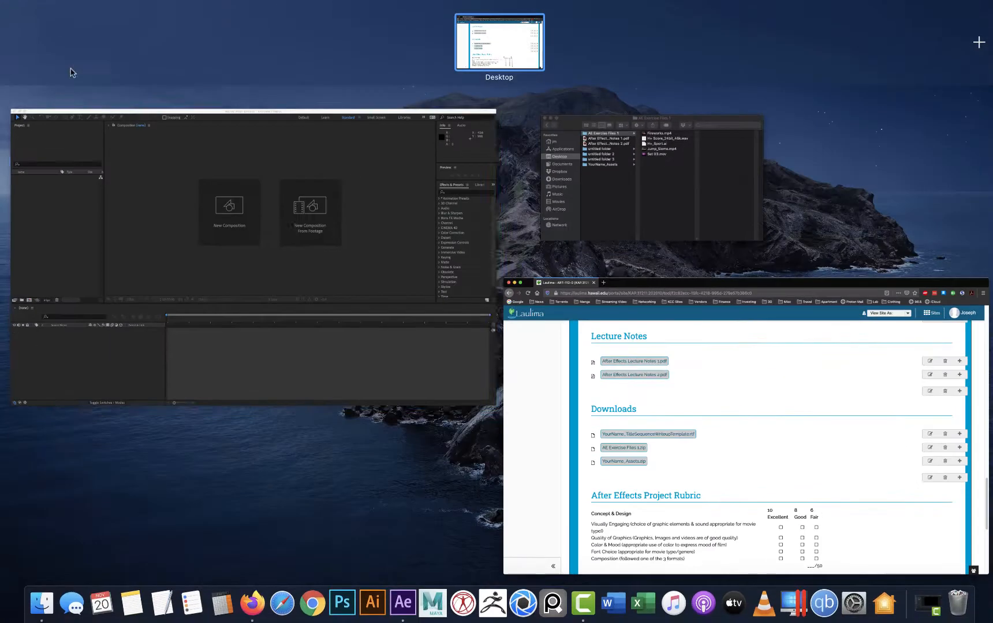
left_click(214, 192)
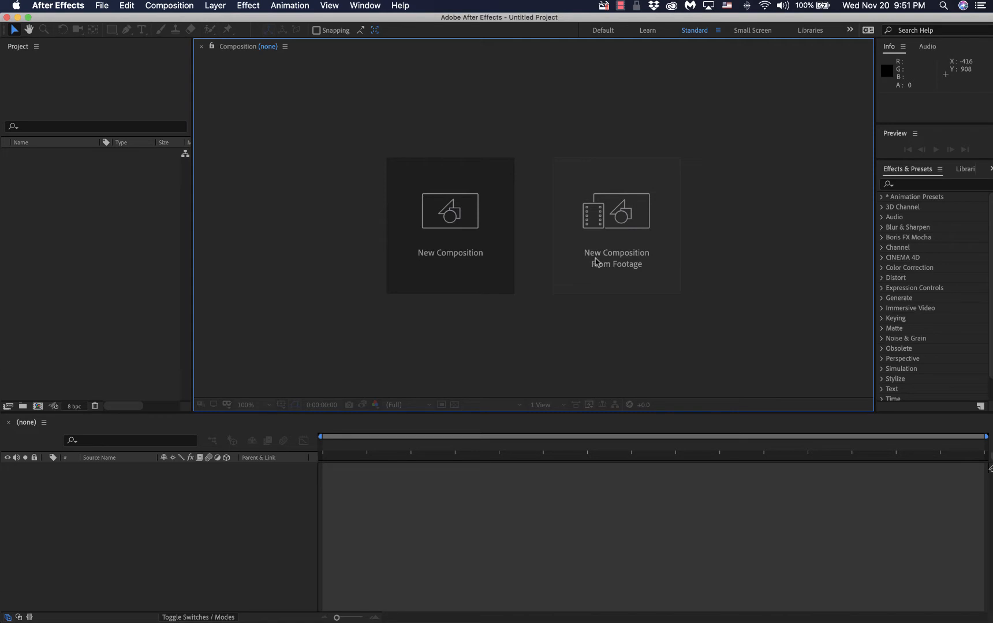
left_click(600, 228)
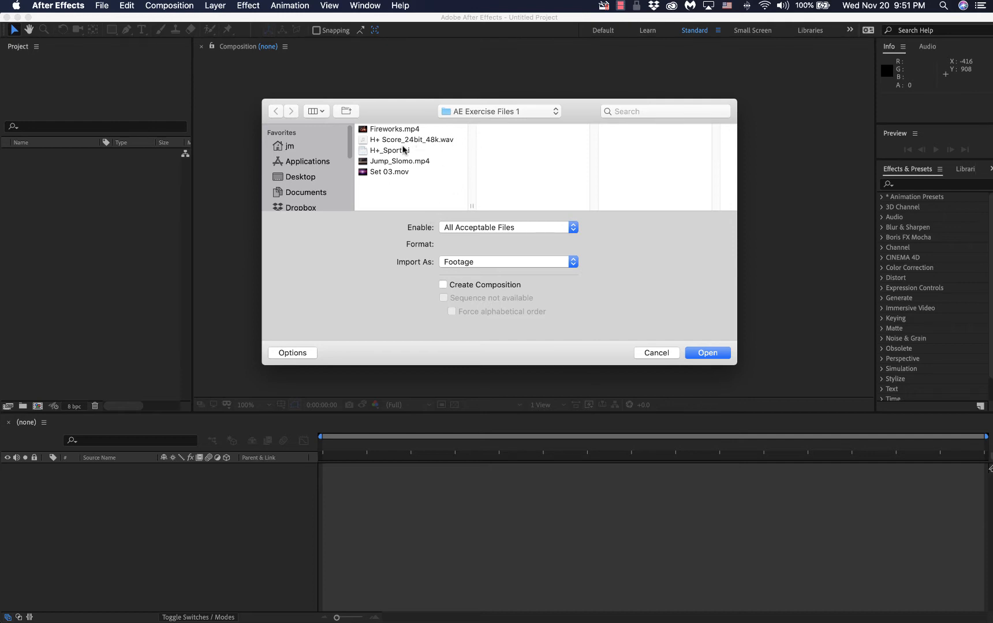
left_click(385, 163)
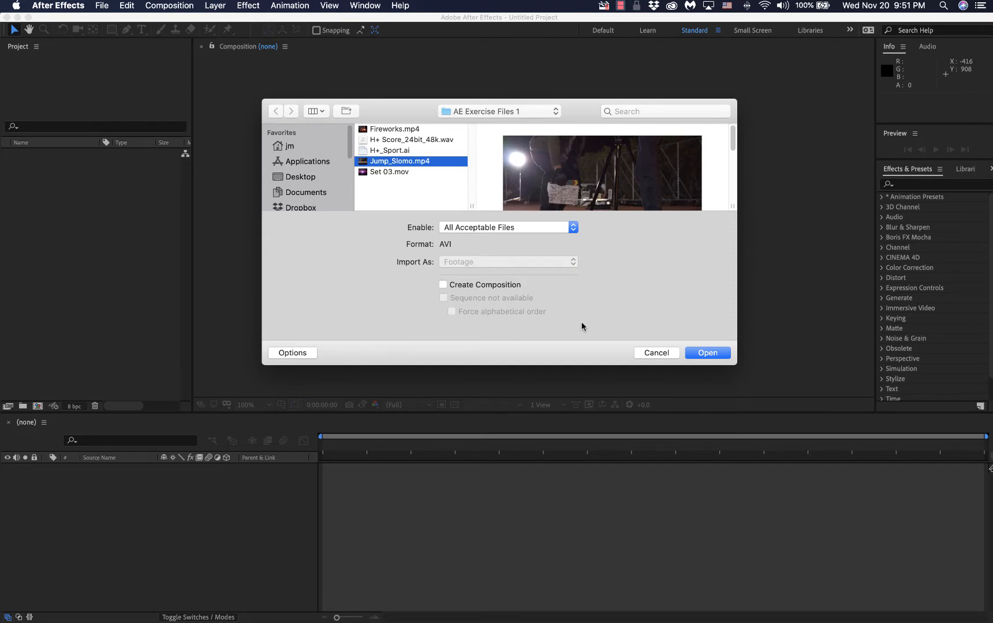
left_click(707, 353)
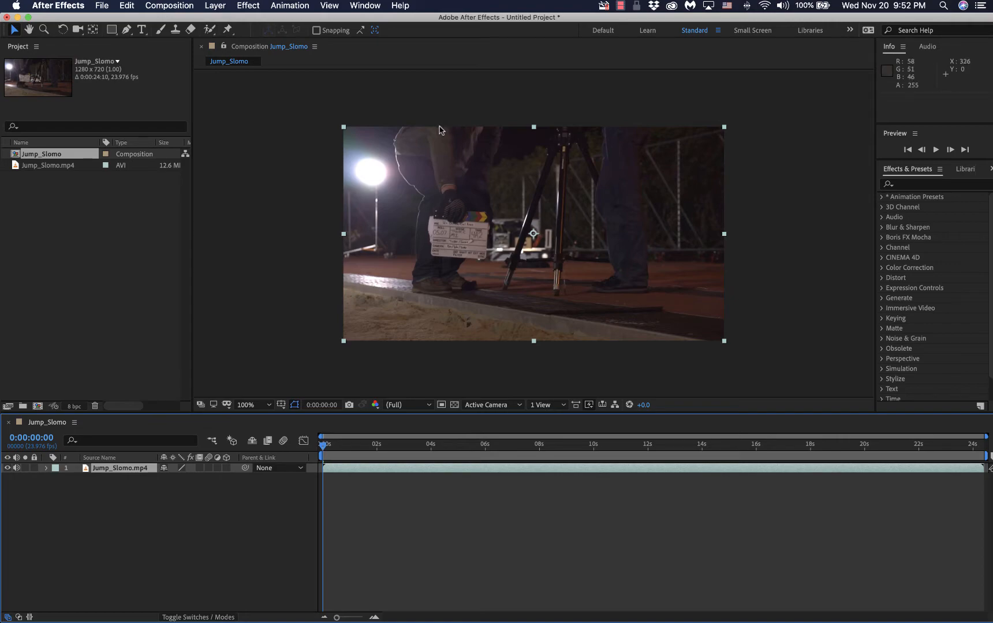
- Switch to Firefox to review the YourName_Assets.zip download on the course page, and return to After Effects
key("ctrl+Up")
left_click(176, 202)
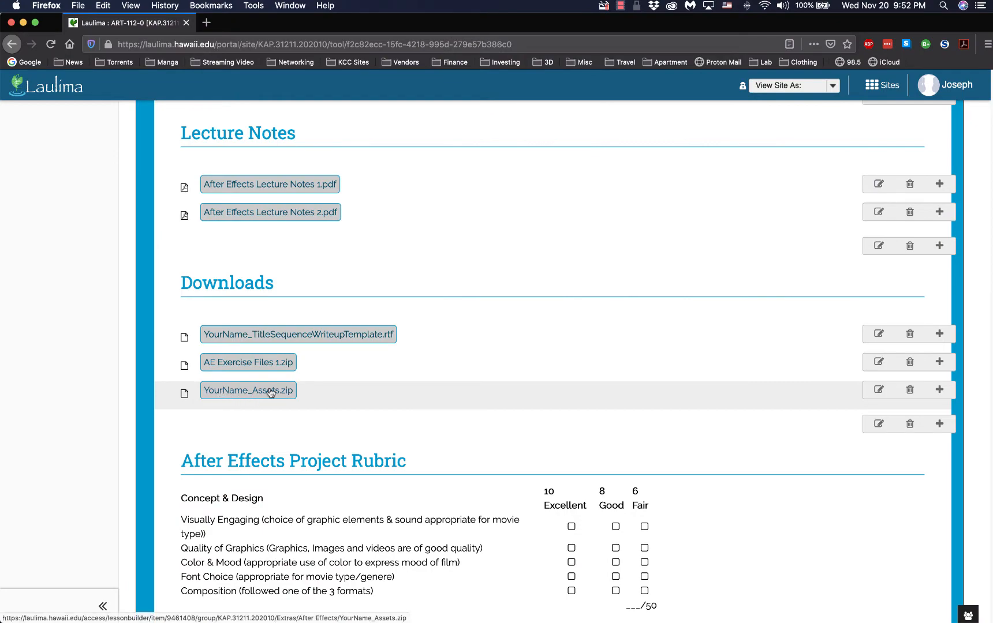
key("ctrl+Up")
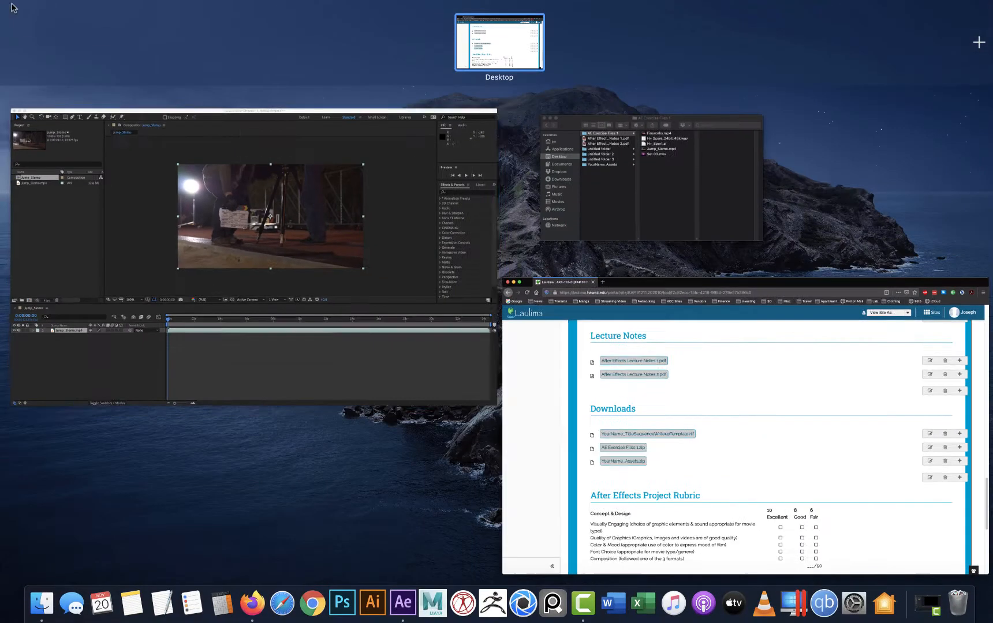
left_click(273, 183)
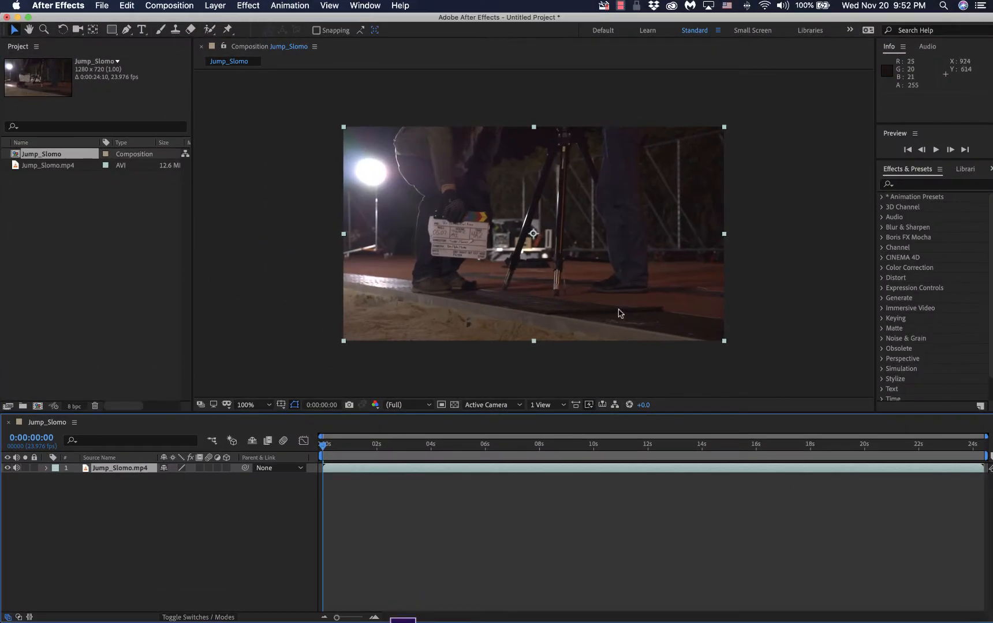
- Deselect the layer and select the Jump_Slomo.mp4 footage in the project to view its file details
left_click(281, 344)
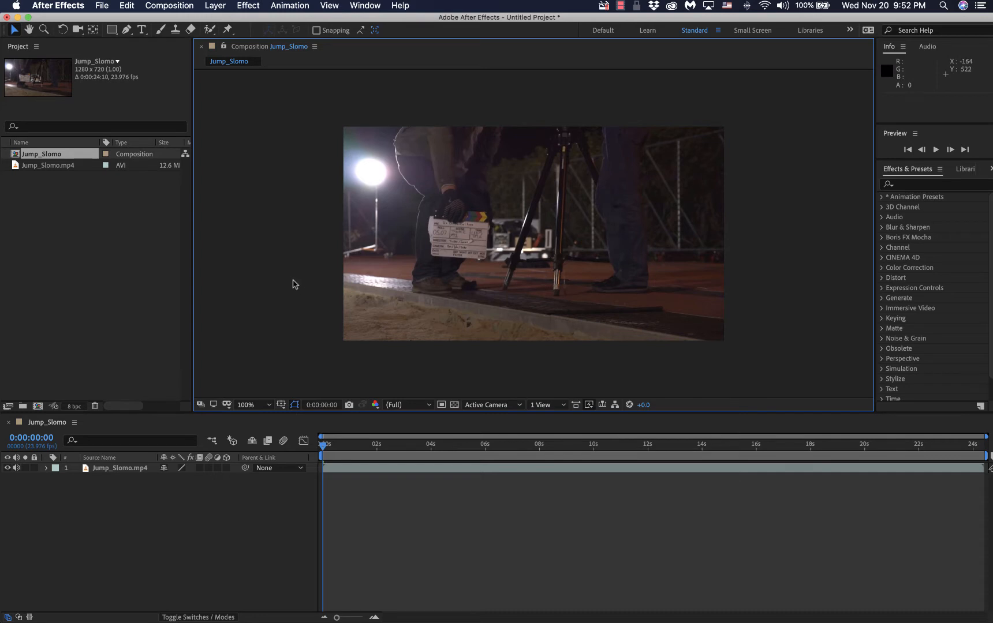
left_click(49, 165)
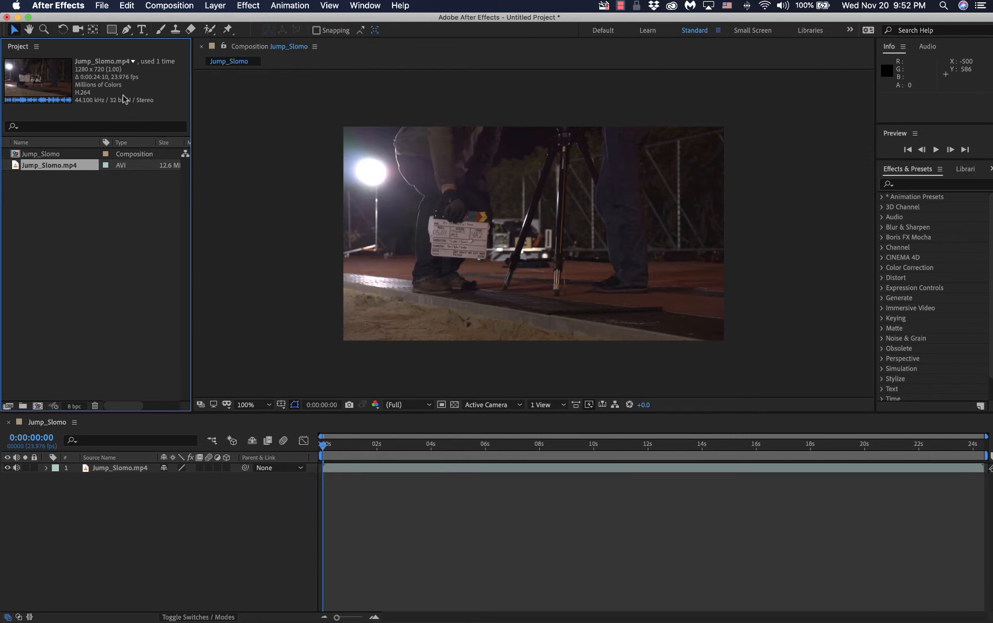
left_click(100, 6)
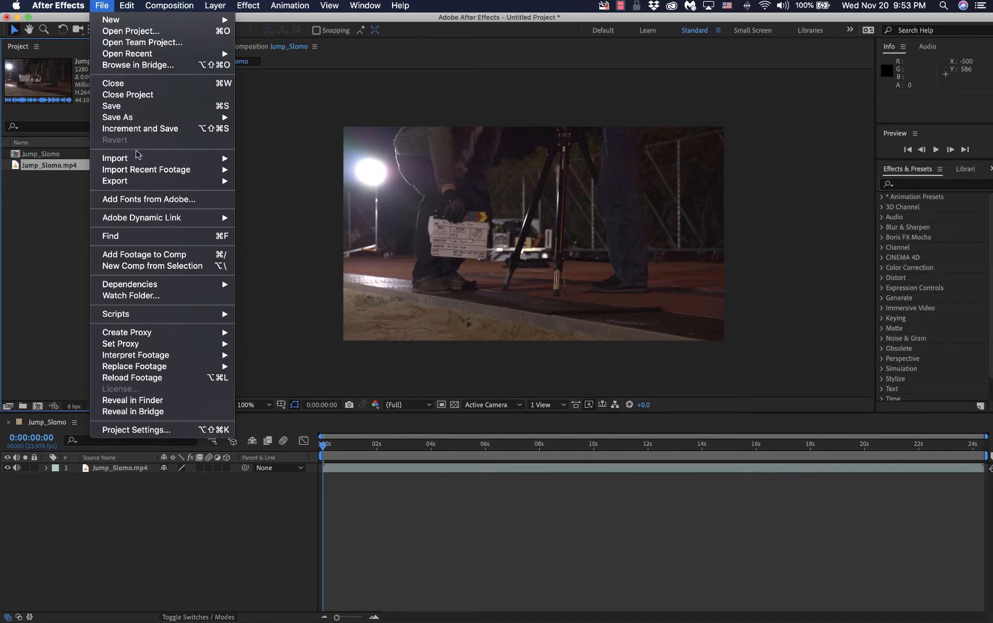
mouse_move(137, 161)
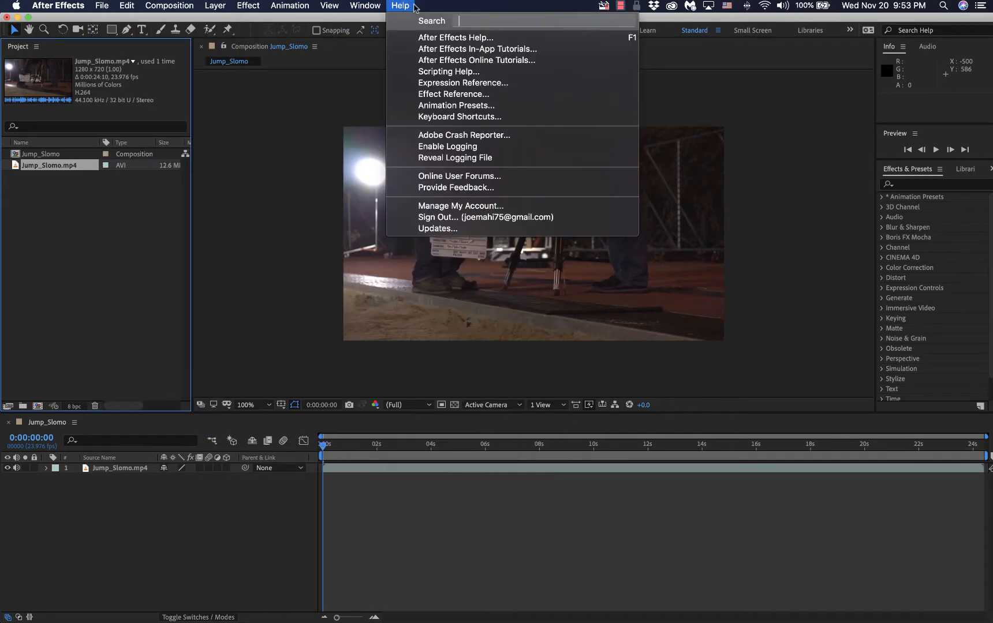
left_click(341, 16)
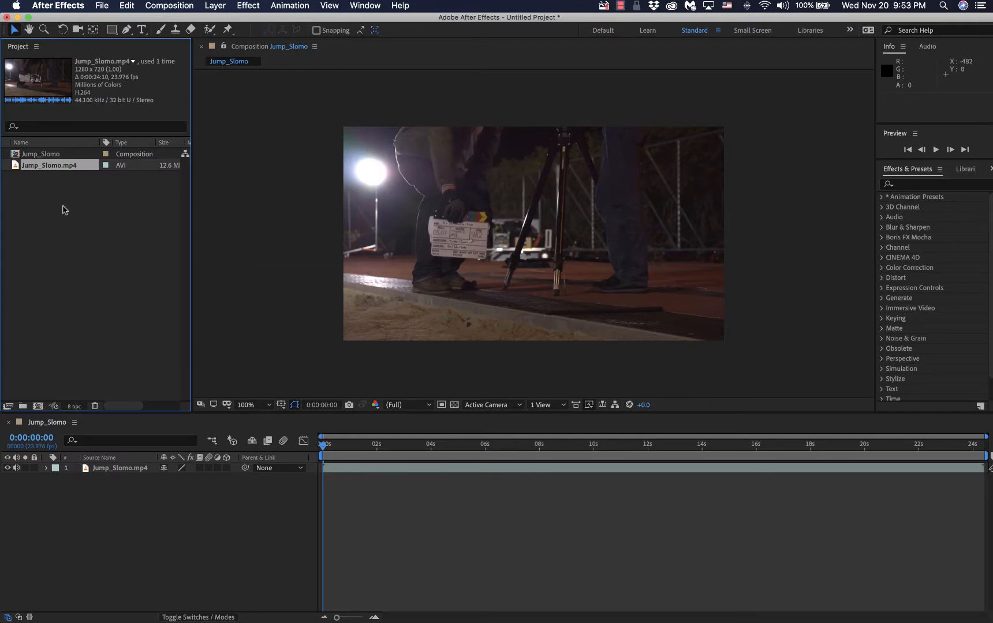
- Switch to the Finder window and import Fireworks.mp4 from AE Exercise Files 1 into the After Effects project
key("ctrl+Up")
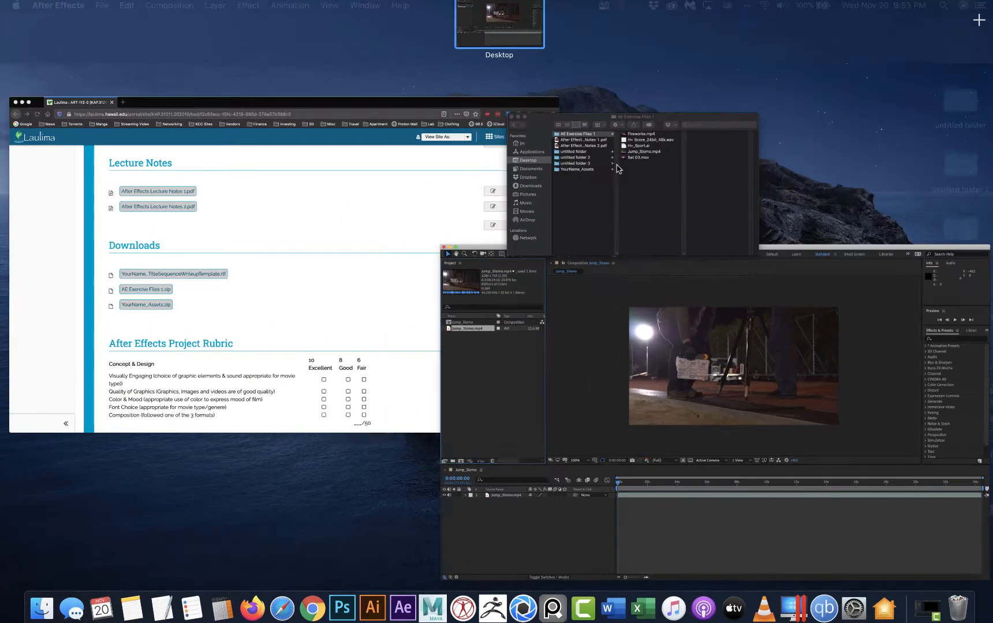
left_click(618, 168)
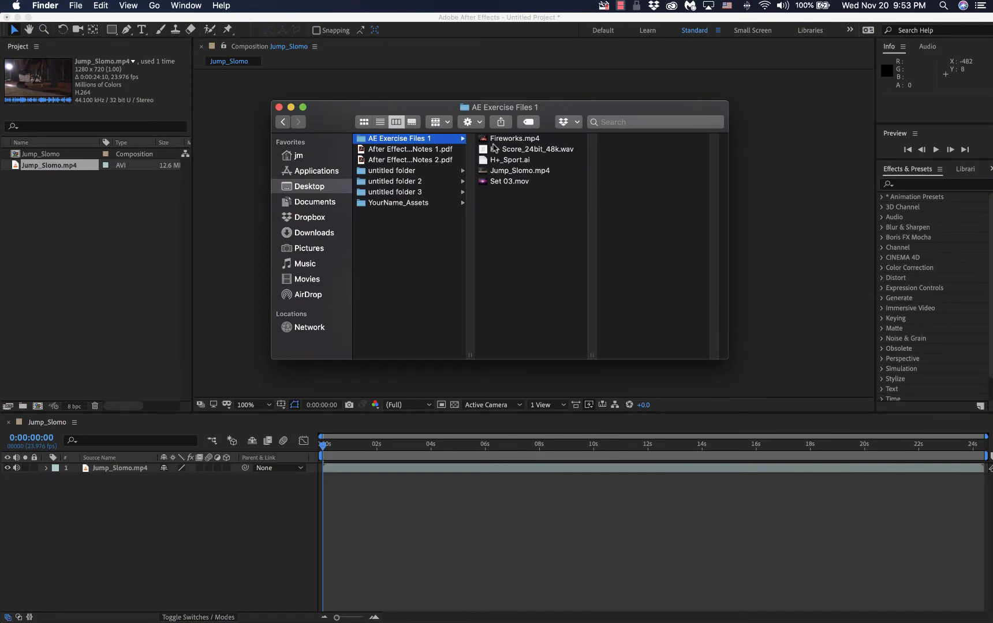
left_click_drag(505, 140, 50, 208)
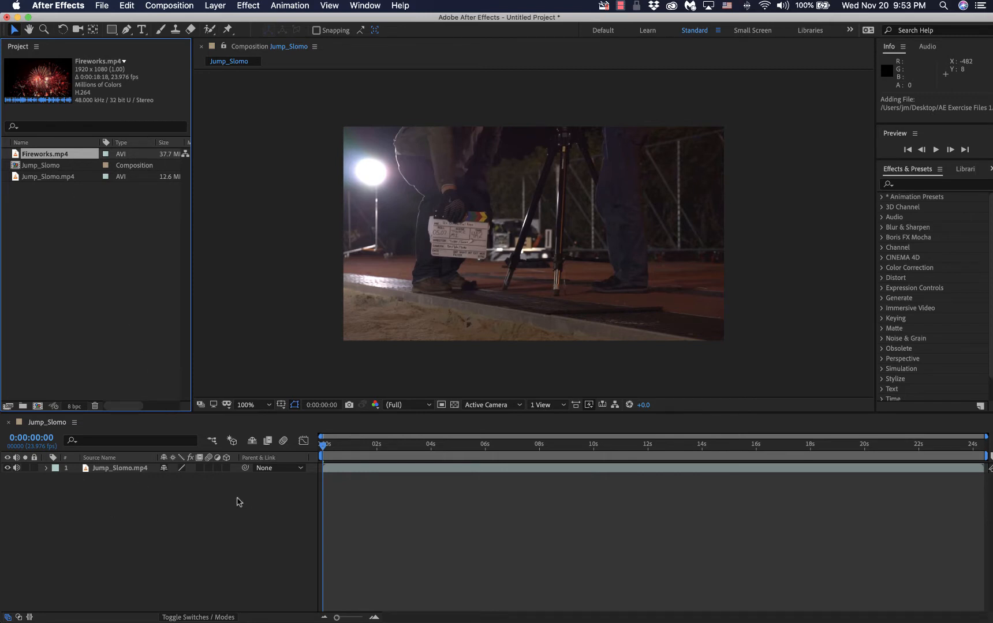
- Select the Jump_Slomo.mp4 layer and view the composition at 50%, 200%, Fit and Fit up to 200% magnification, ending at 100%
left_click(123, 472)
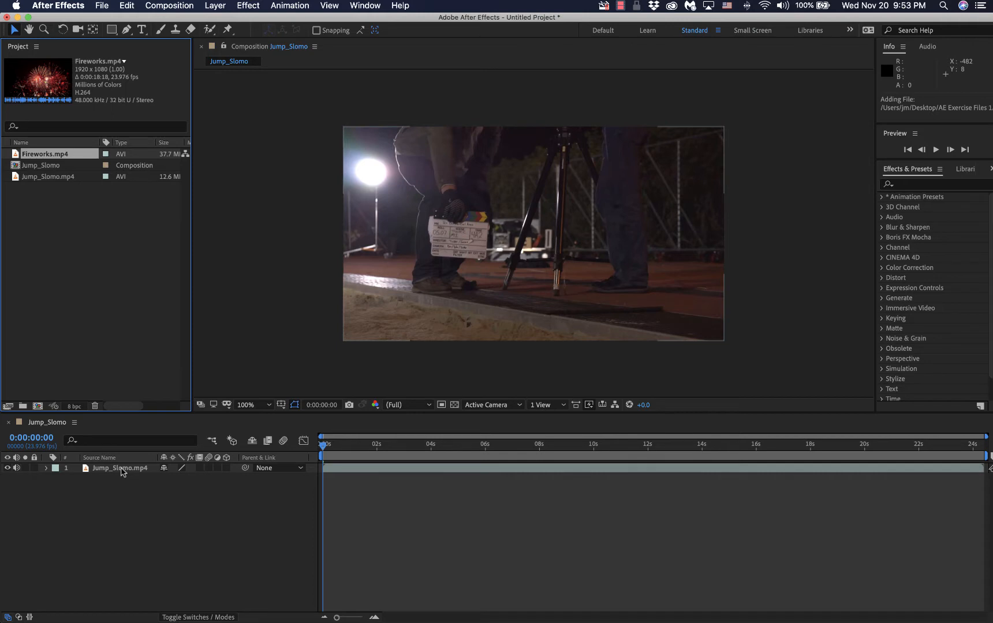
left_click(121, 471)
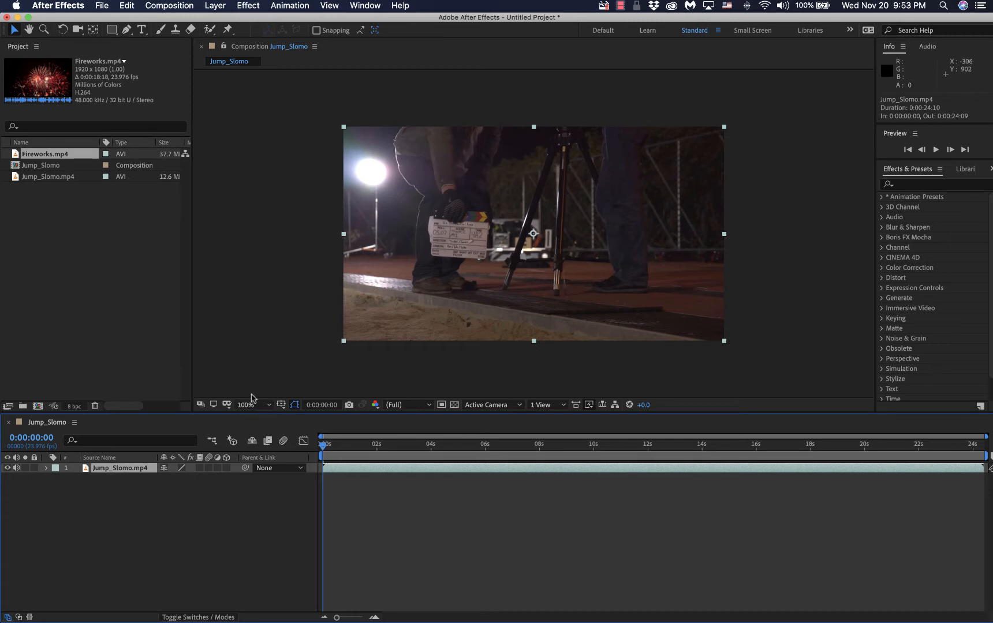
left_click(268, 407)
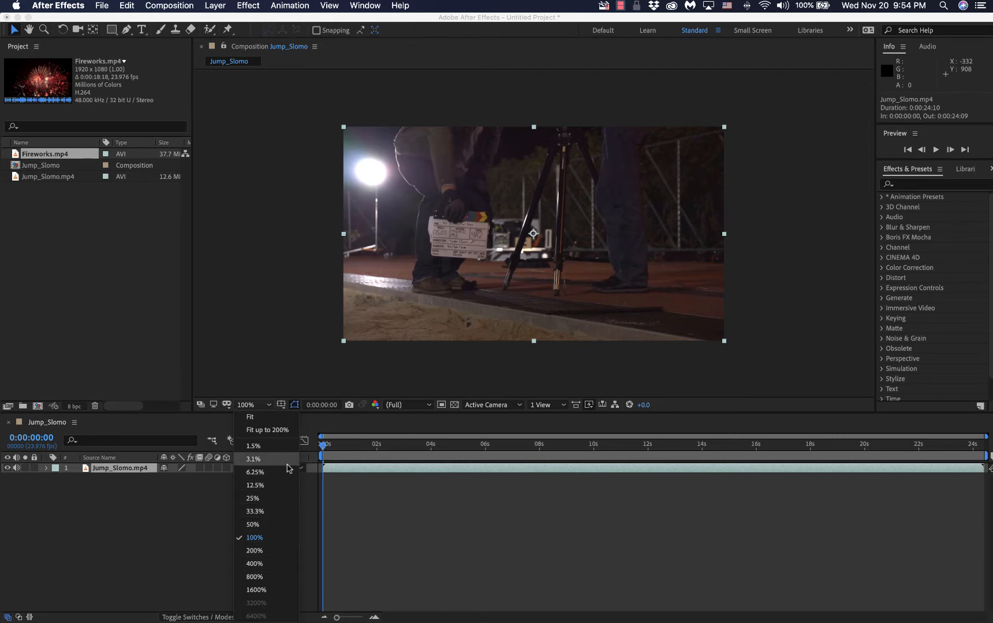
left_click(282, 525)
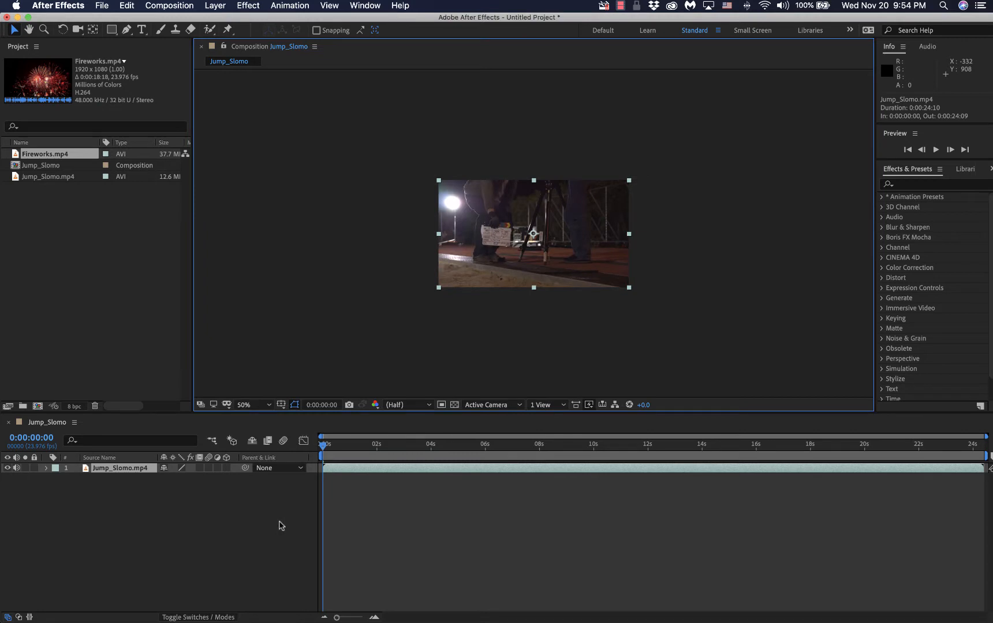
left_click(250, 406)
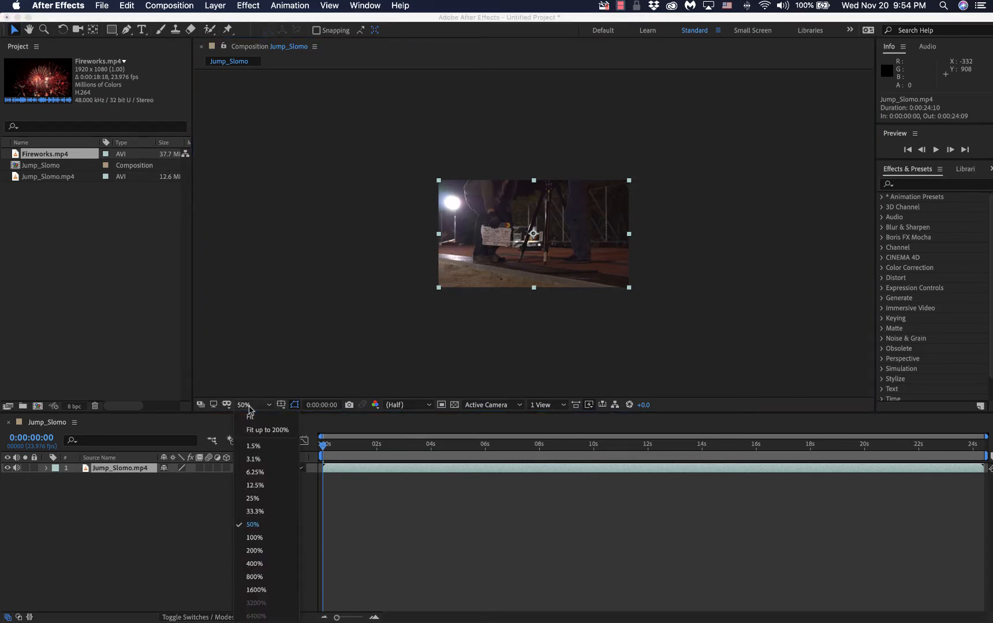
left_click(257, 552)
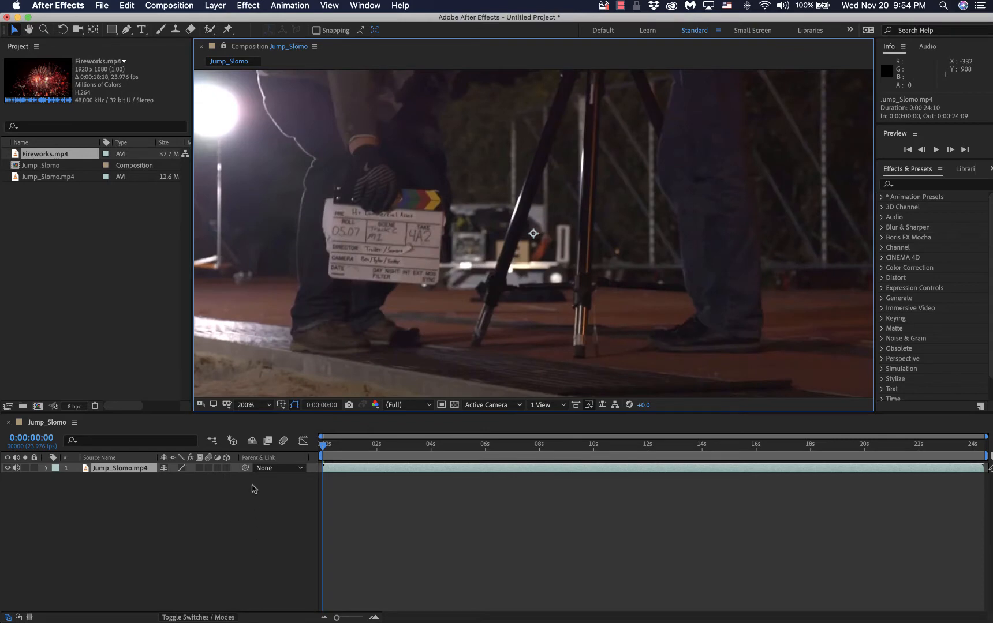
left_click(249, 405)
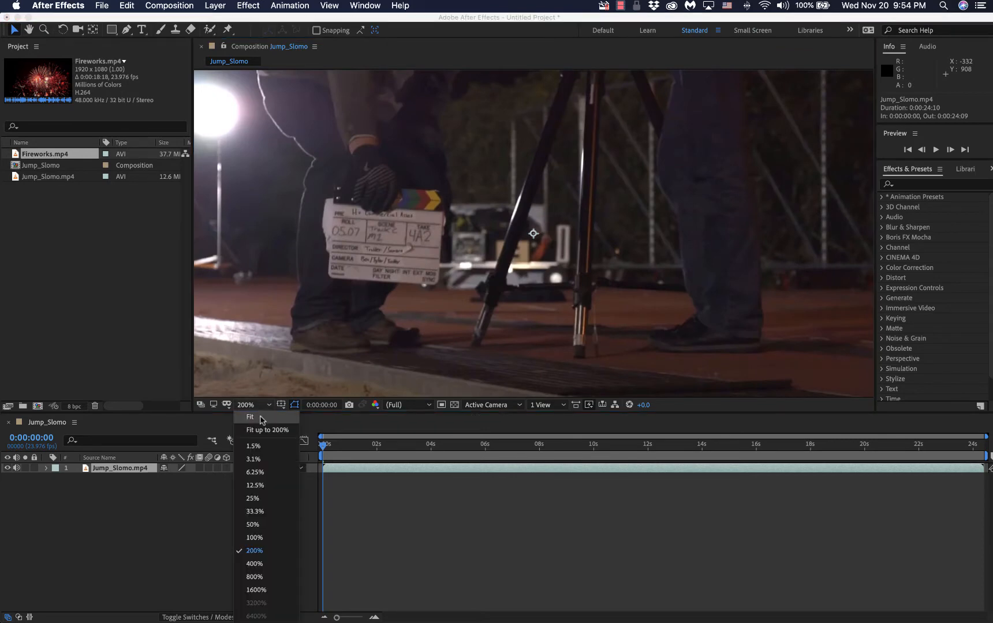
left_click(262, 418)
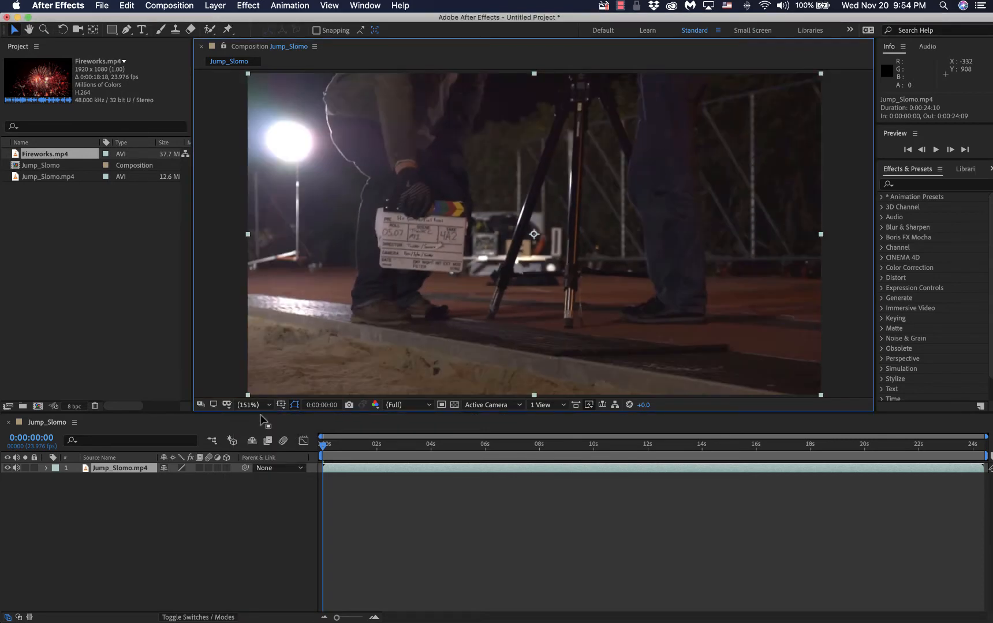
left_click(259, 406)
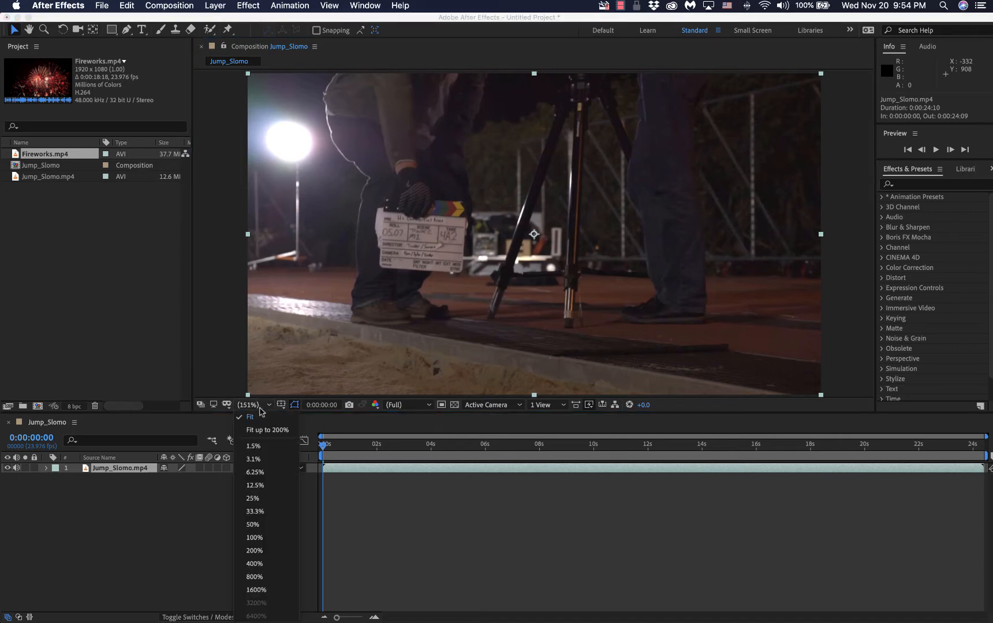
left_click(261, 431)
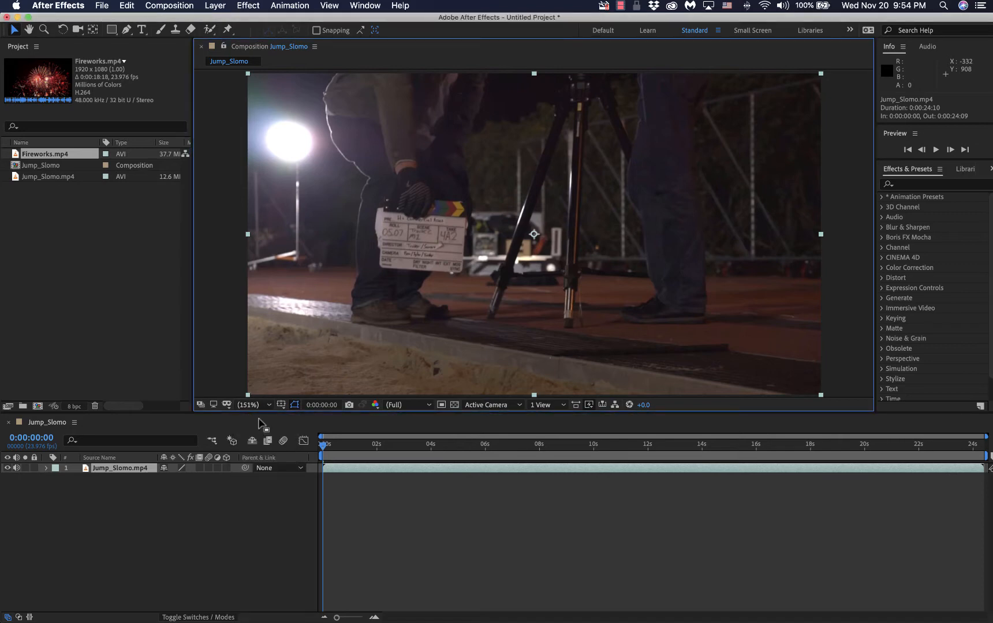
left_click(259, 405)
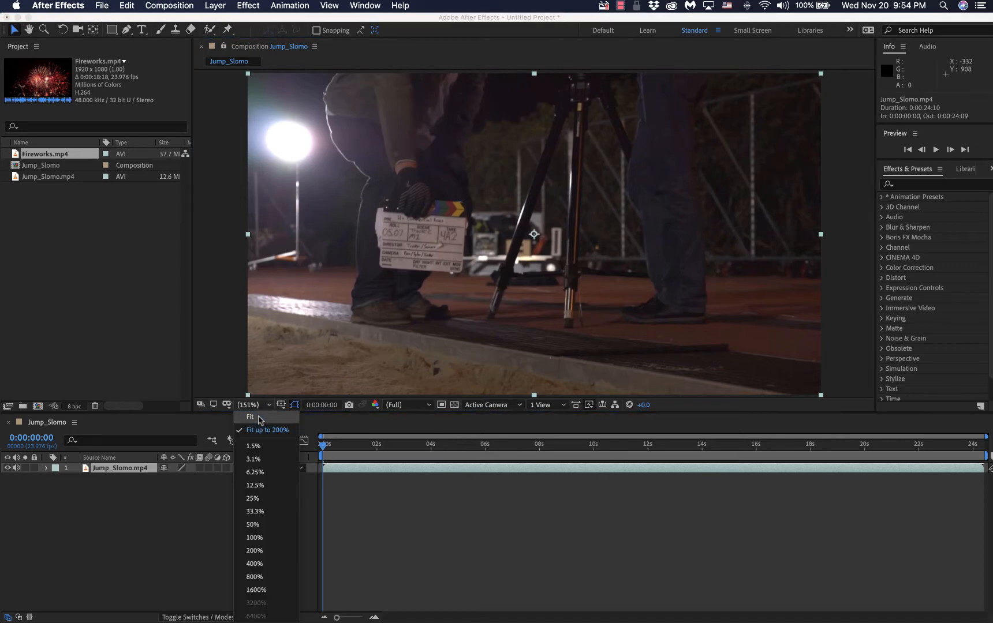
left_click(254, 537)
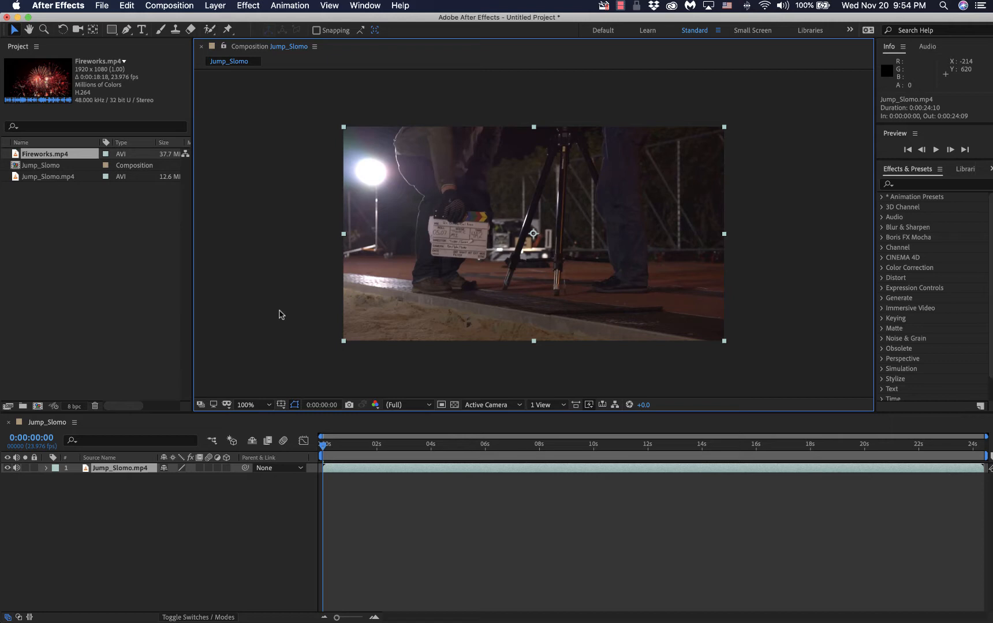
- Zoom the composition view in to 200%
key("period")
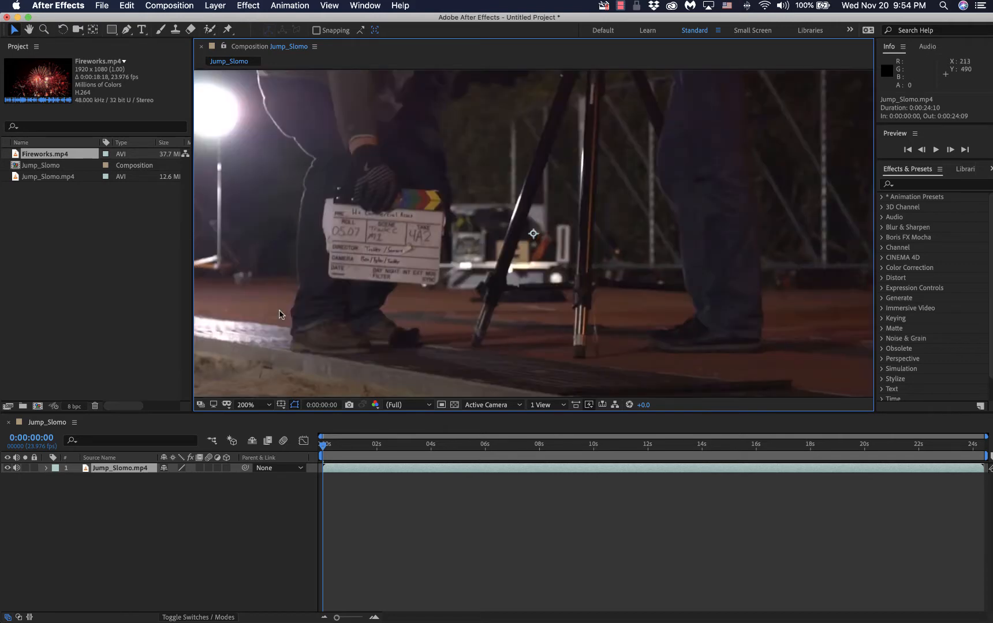
- Zoom the composition view between 50% and 200%, finishing at 100% magnification
key("comma")
key("comma")
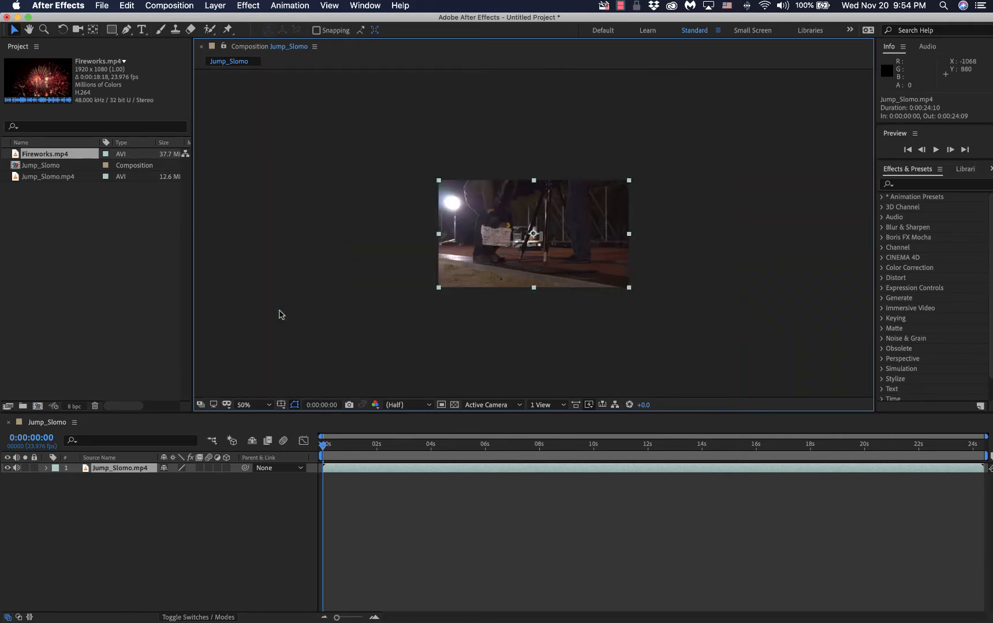
key("period")
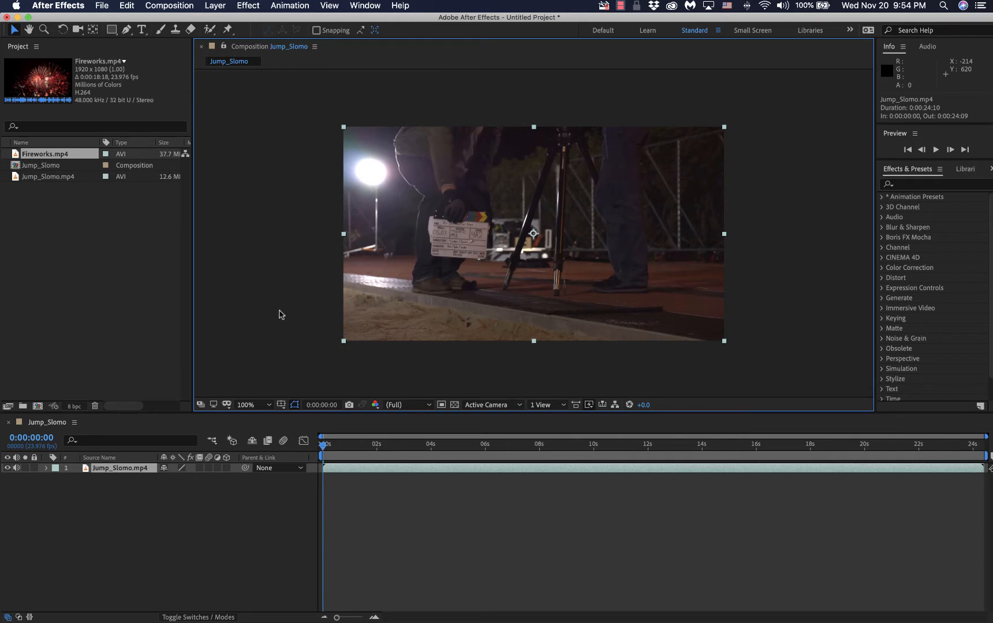
key("comma")
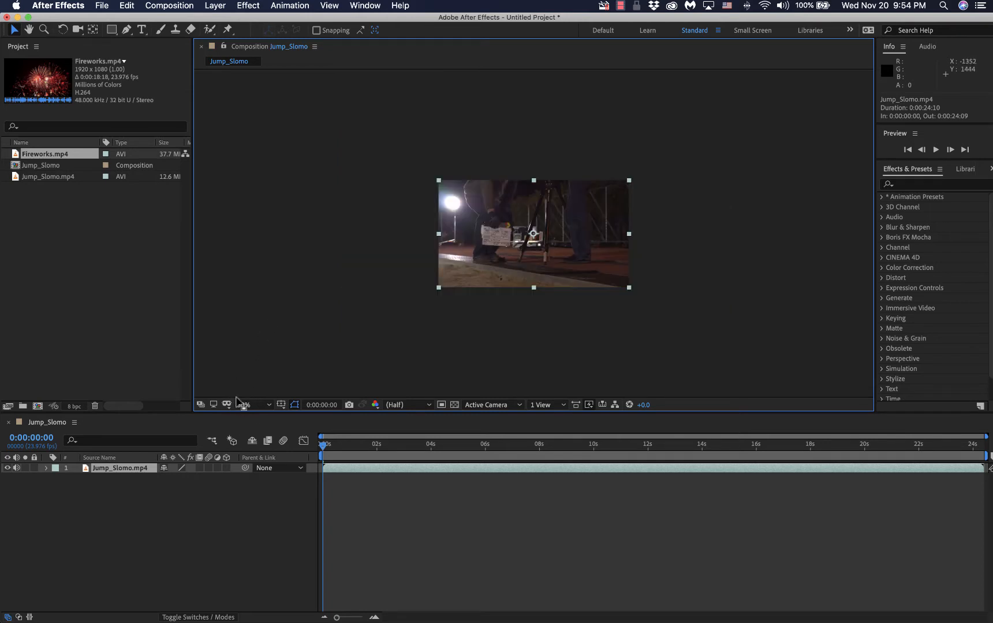
key("period")
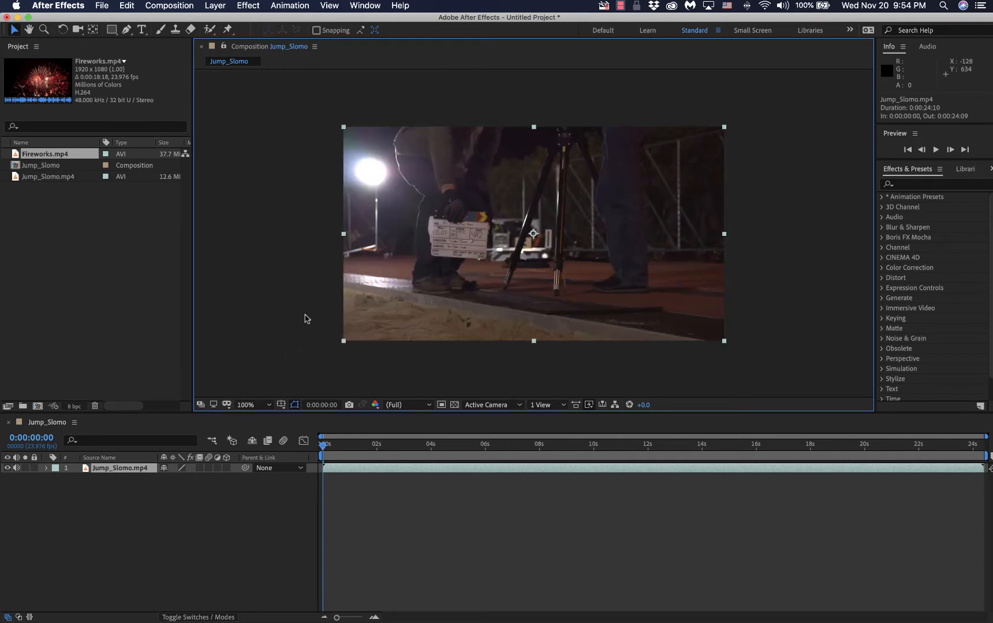
key("period")
key("comma")
- Play the composition preview, stop it at 0:00:06:04, and check the list of available panels for Preview
key("space")
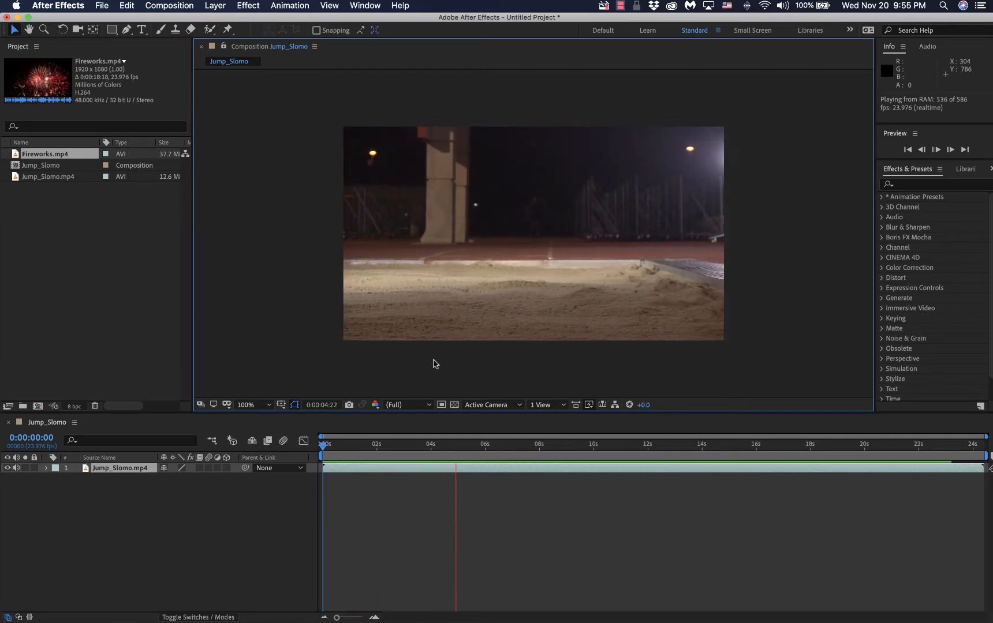
key("space")
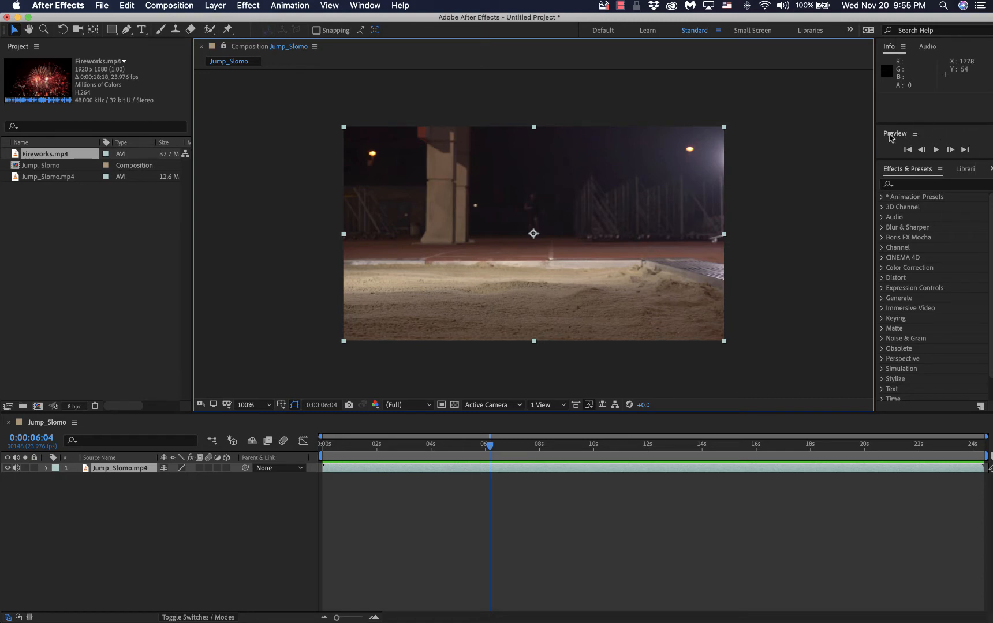
left_click(359, 6)
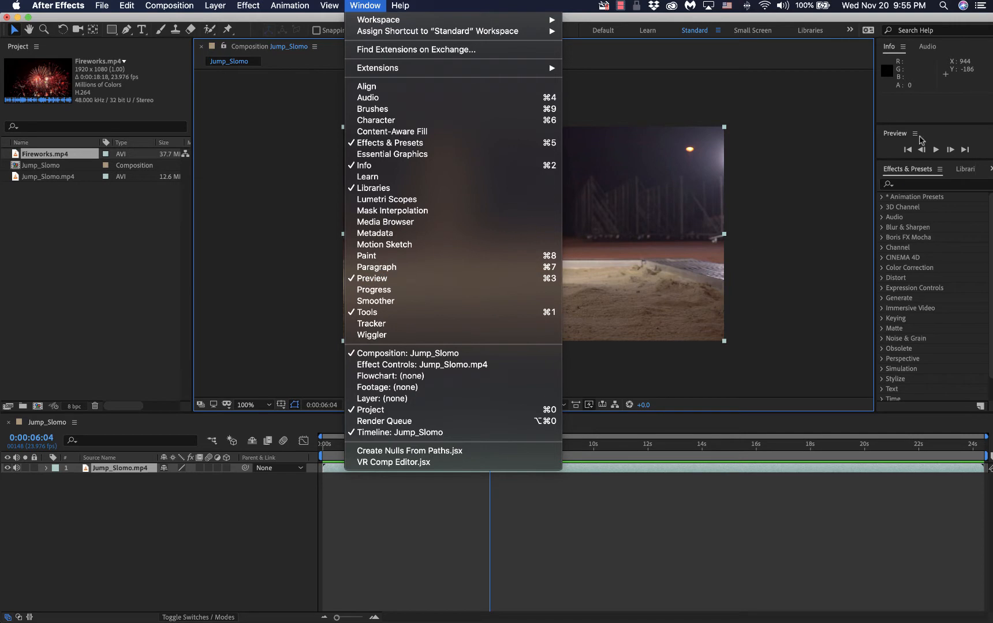
left_click(947, 138)
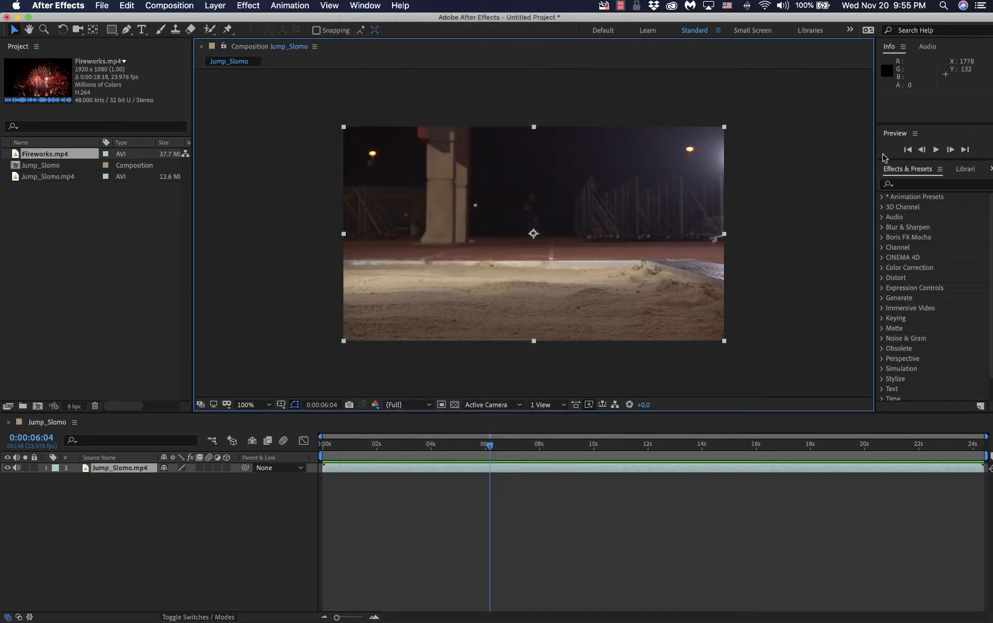
- Step the composition one frame back and one frame forward, and return to its first frame using the preview controls
left_click(922, 150)
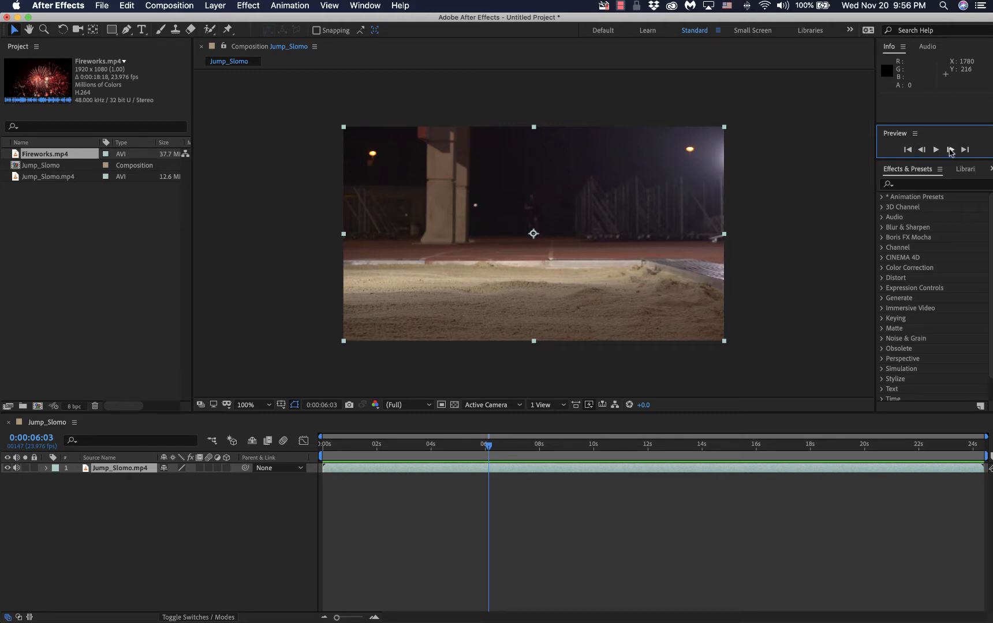
left_click(950, 150)
left_click(908, 151)
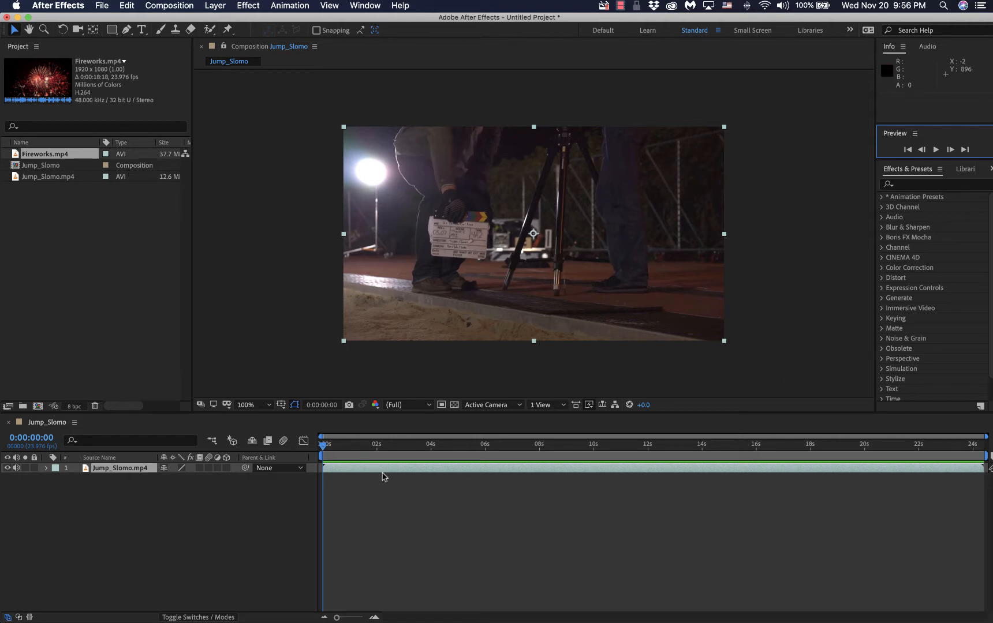
- Scrub the current time indicator through the footage to 0:00:16:11 and back to the start of the composition
left_click(322, 448)
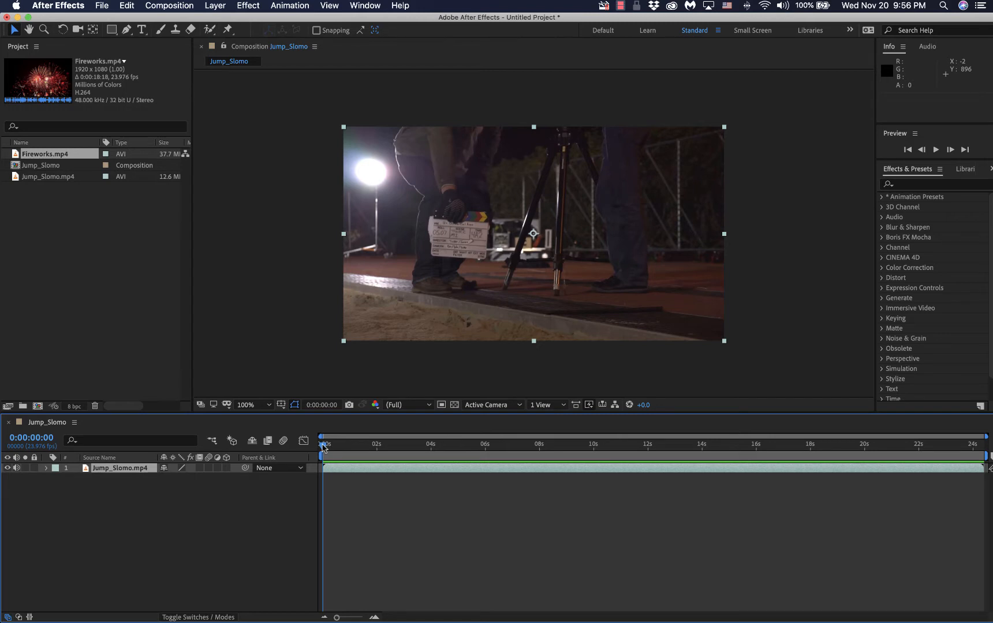
left_click_drag(322, 447, 638, 463)
left_click_drag(570, 459, 770, 491)
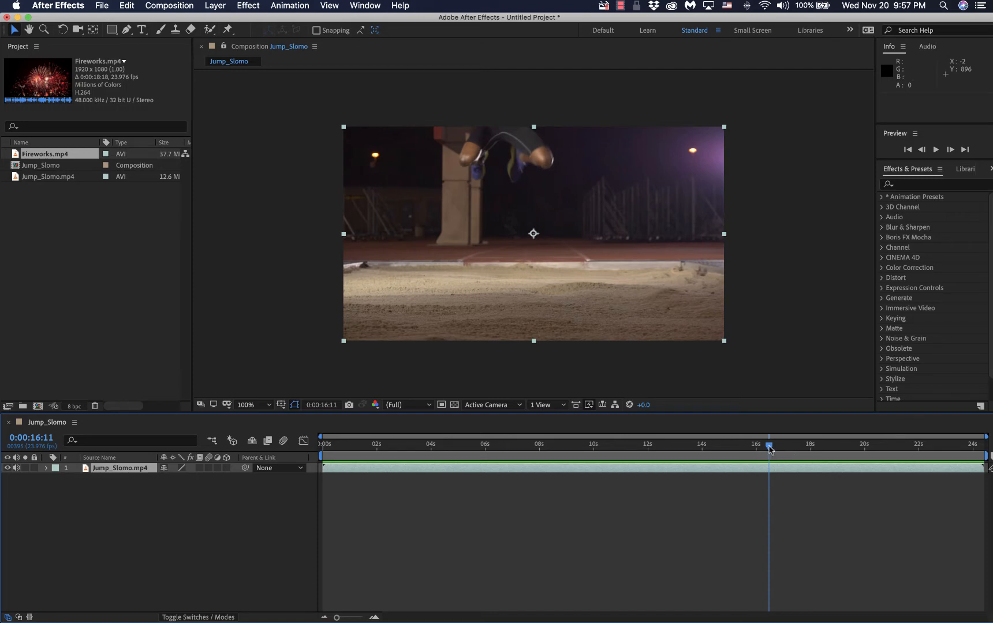
left_click_drag(770, 449, 322, 462)
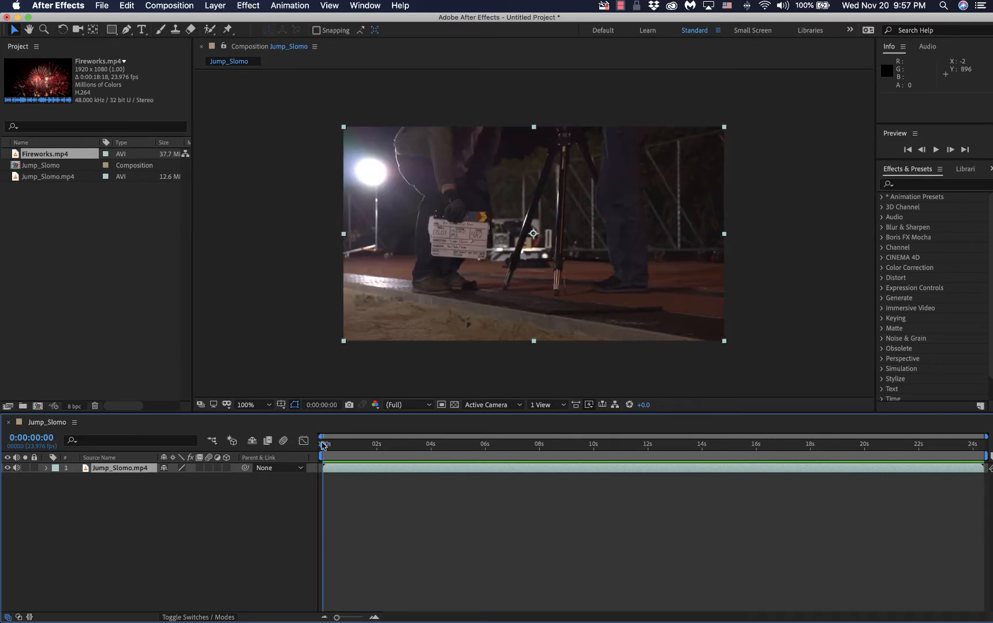
- Trim the end of the Jump_Slomo.mp4 layer to 0:00:07:15 and scrub through the shortened clip
left_click_drag(324, 450, 406, 452)
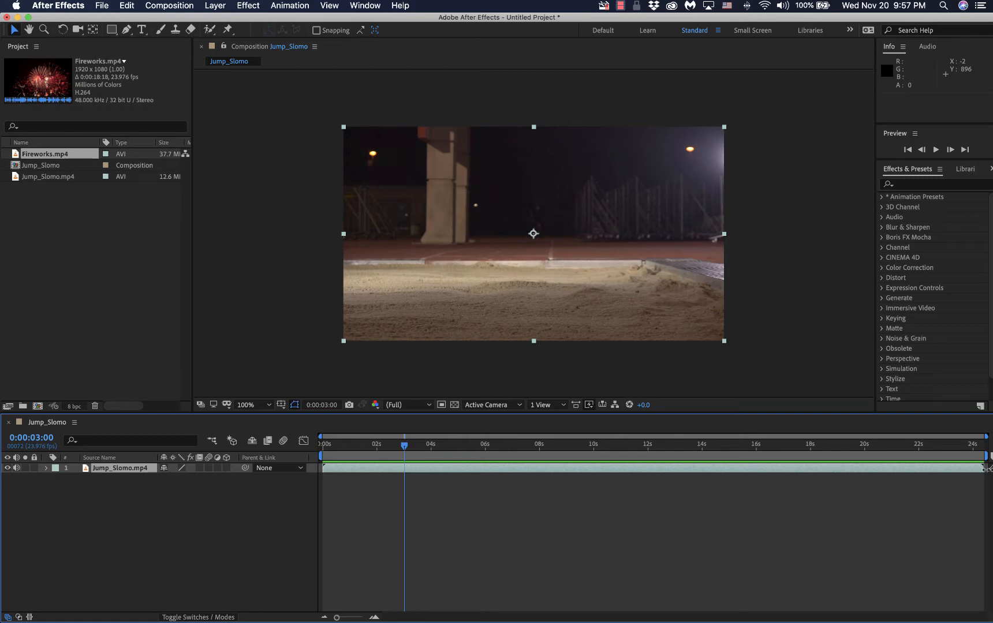
left_click_drag(984, 468, 529, 468)
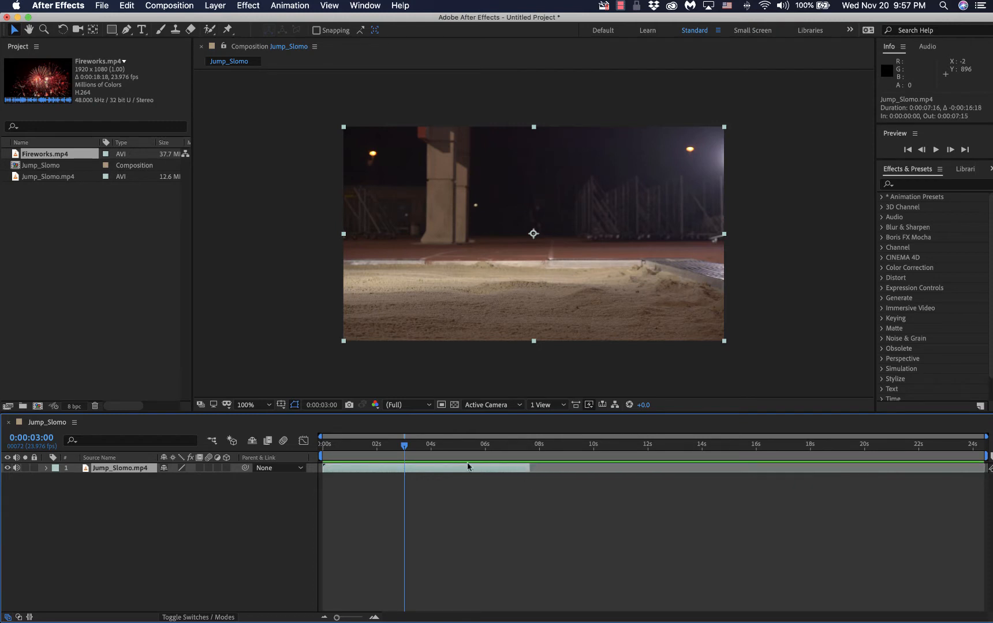
left_click_drag(405, 448, 427, 449)
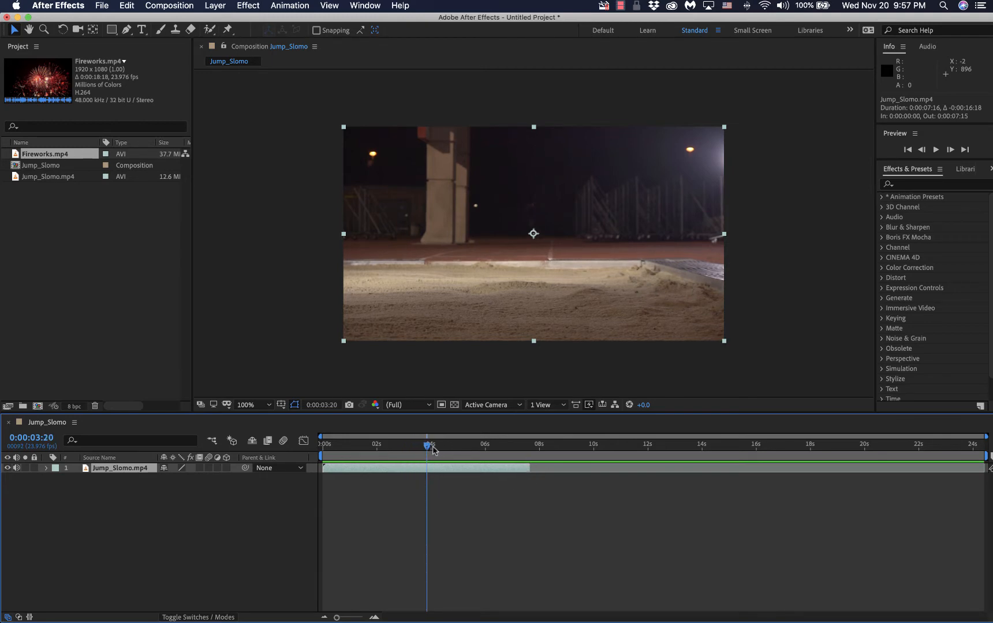
left_click_drag(428, 449, 518, 450)
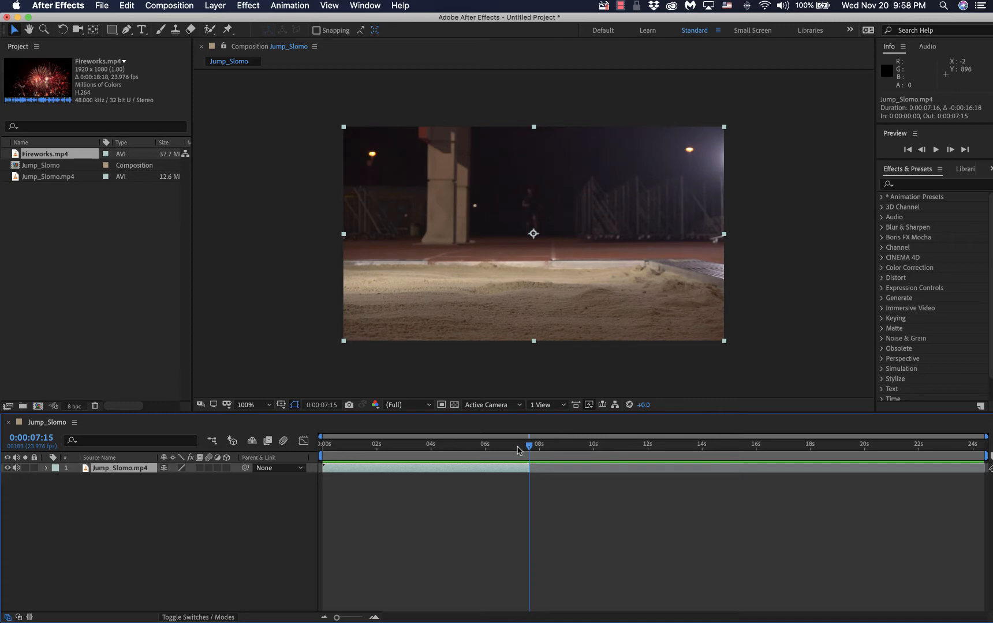
left_click_drag(518, 450, 517, 450)
left_click_drag(529, 449, 313, 458)
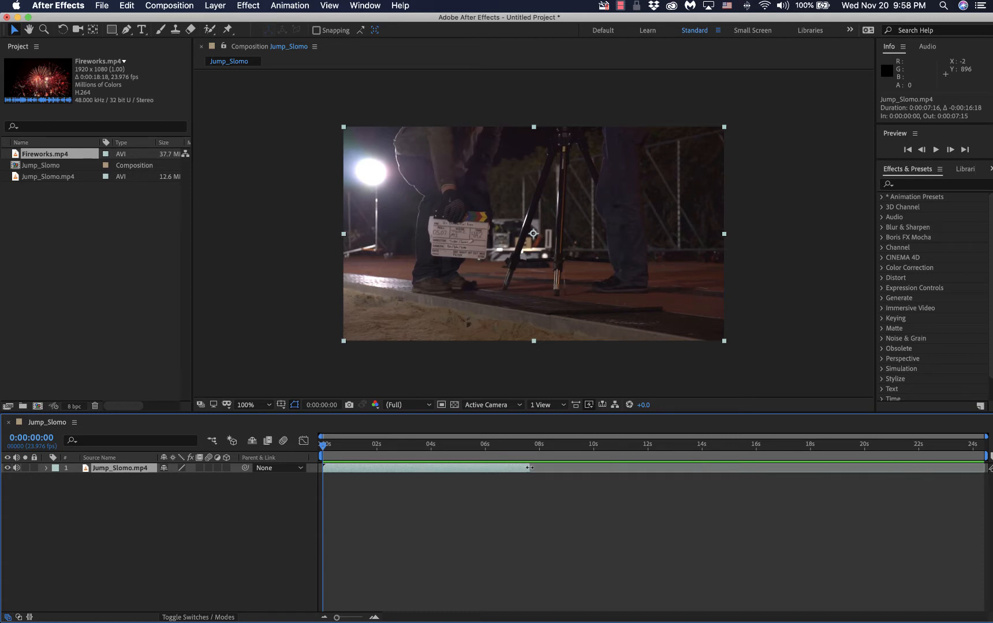
- Extend the layer's end back to 0:00:24:09 and scrub the footage to the jump at 0:00:16:17
left_click_drag(529, 467, 985, 468)
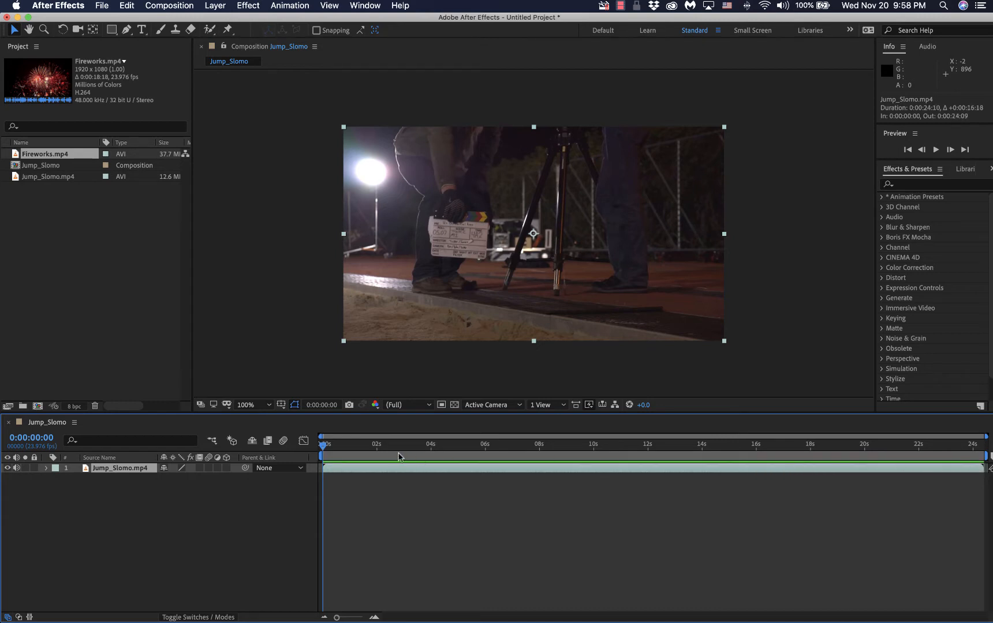
left_click_drag(322, 448, 775, 470)
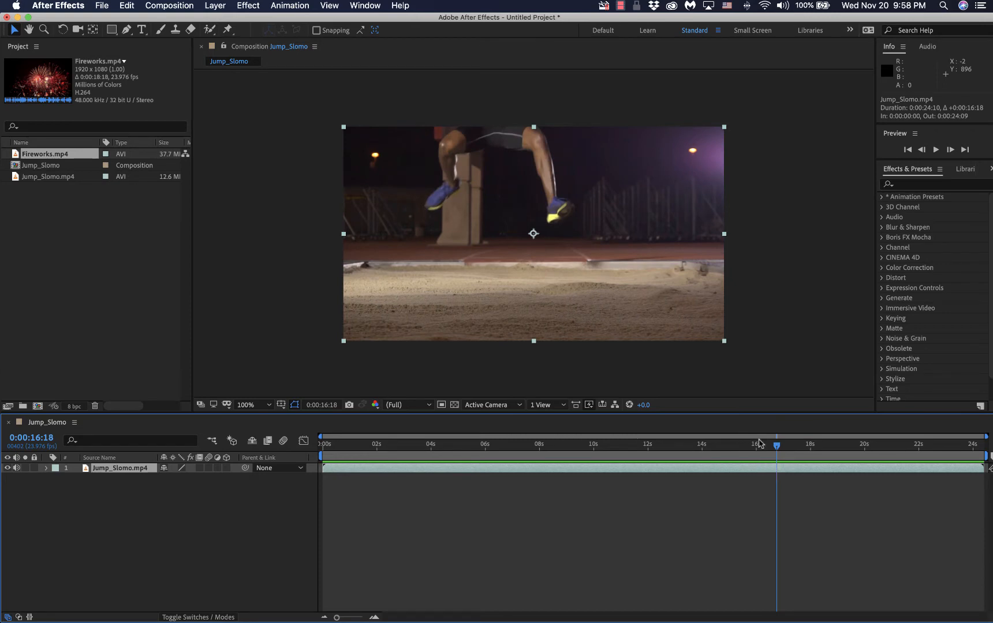
mouse_move(777, 447)
left_mouse_down()
mouse_move(813, 453)
mouse_move(647, 452)
mouse_move(813, 465)
mouse_move(776, 466)
left_mouse_up()
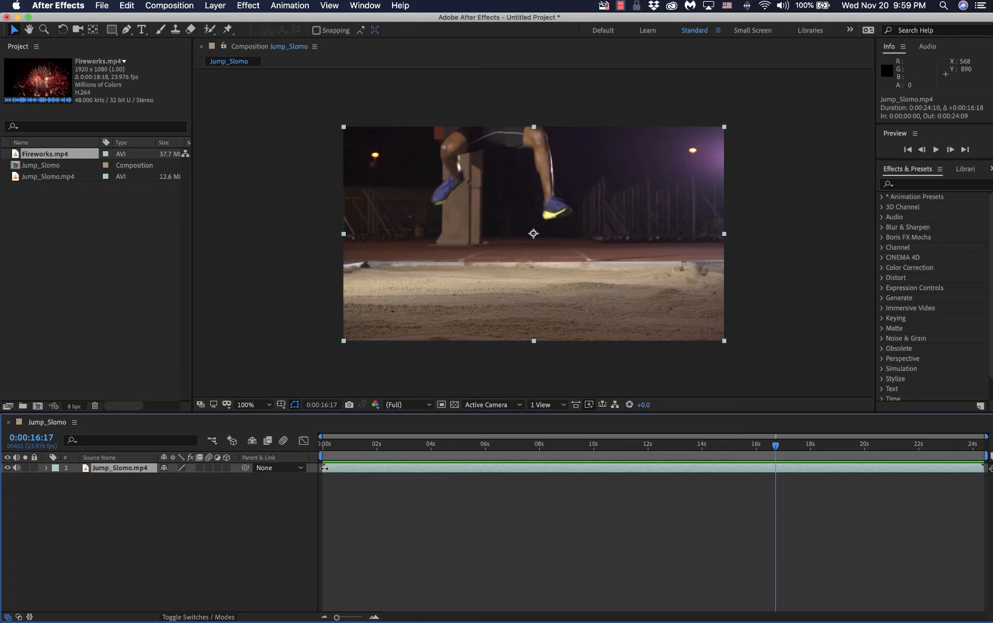
- Trim the layer's start to 0:00:06:19, scrub the empty section before it, and extend the start back to 0:00:04:16
left_click_drag(323, 468, 508, 467)
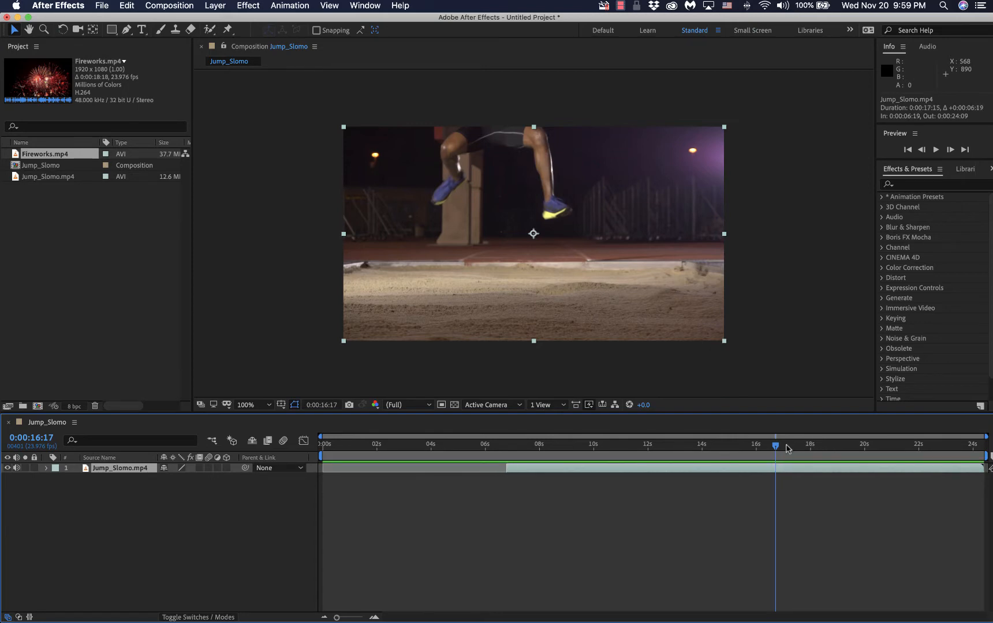
left_click_drag(776, 448, 475, 459)
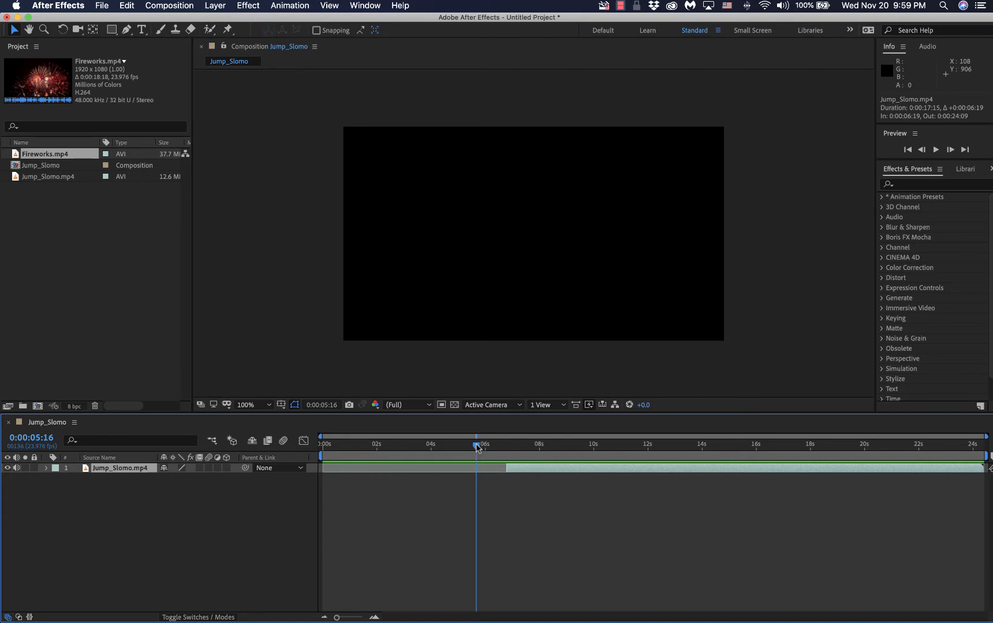
left_click_drag(476, 446, 497, 448)
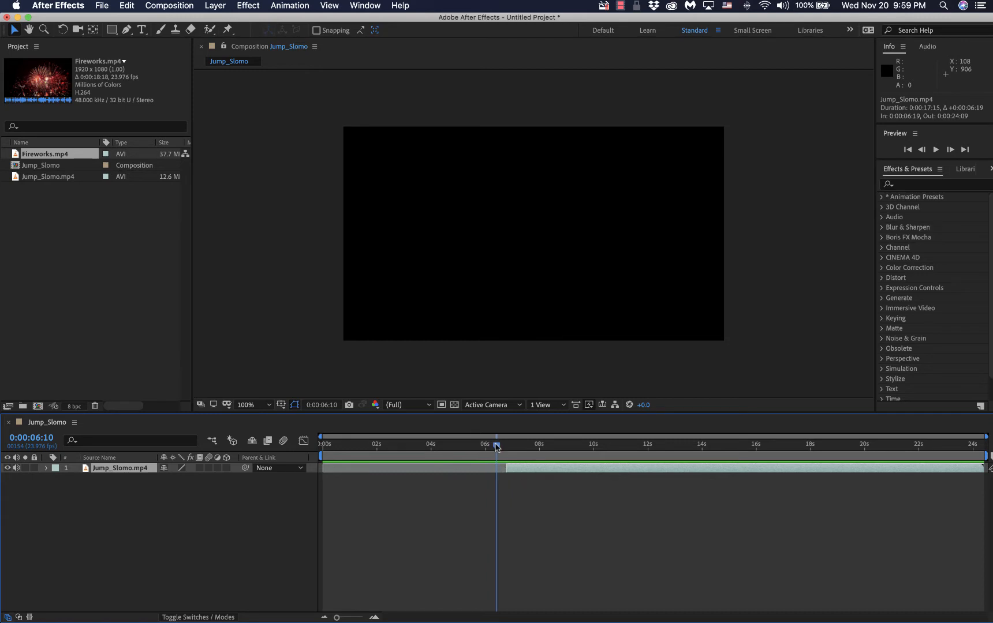
left_click_drag(497, 446, 452, 468)
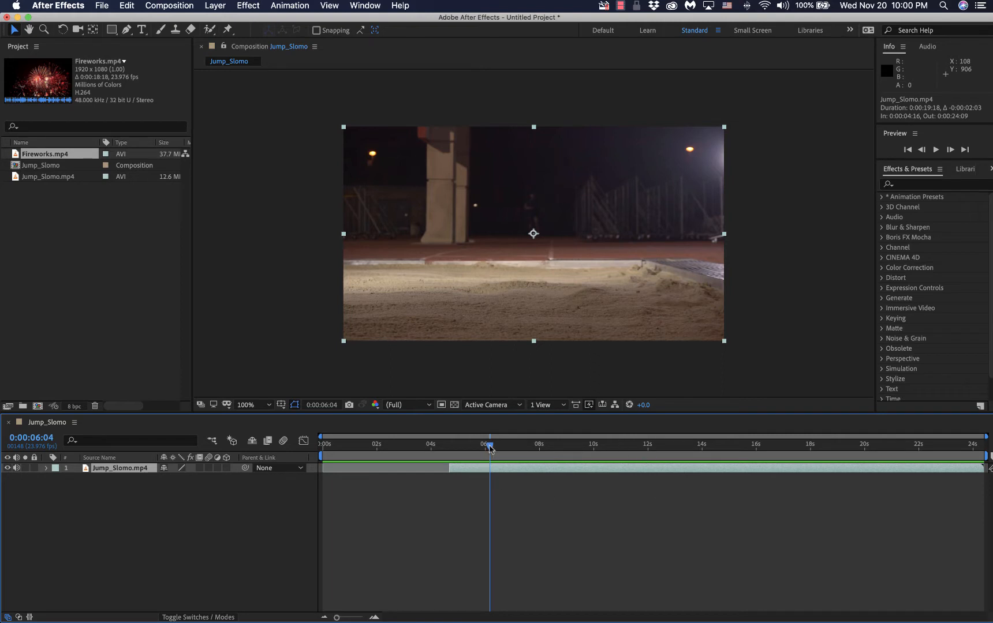
- Trim the layer's start to the current time at 0:00:11:23 and adjust the in point to 0:00:12:01
left_click_drag(490, 448, 647, 451)
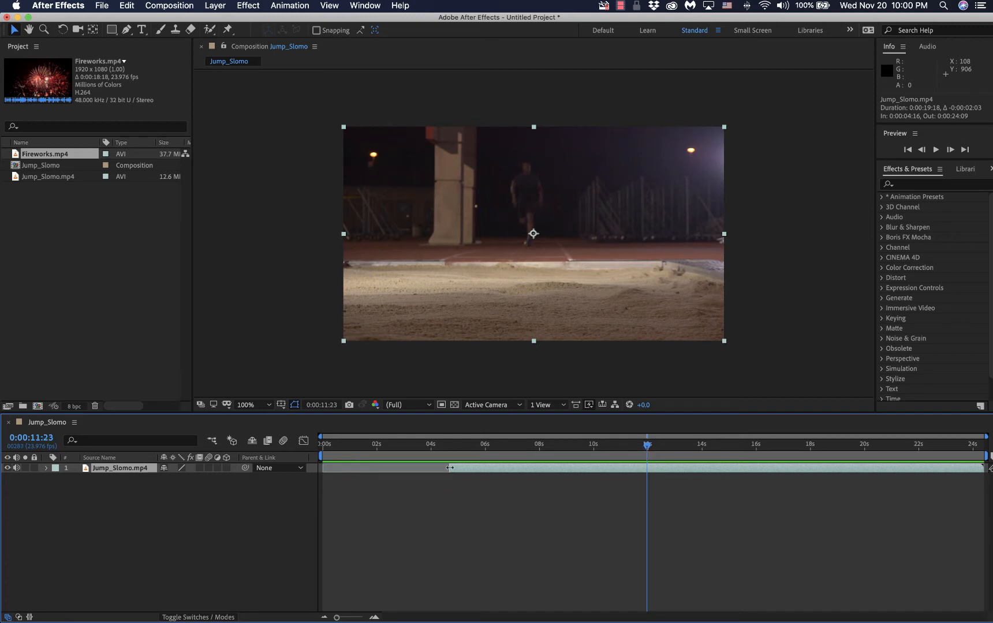
left_click_drag(450, 467, 570, 467)
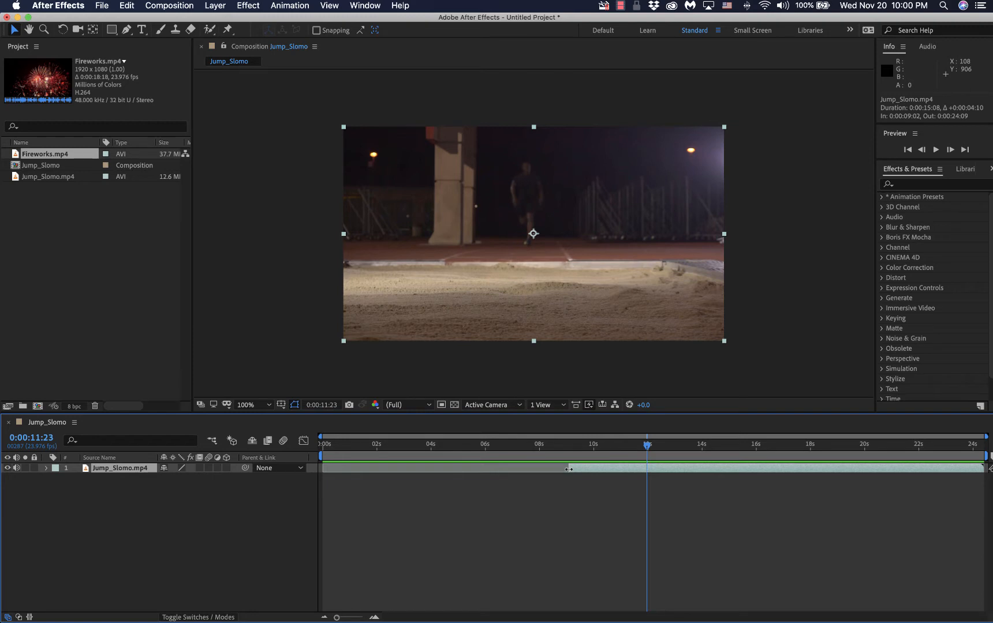
left_click_drag(568, 469, 638, 468)
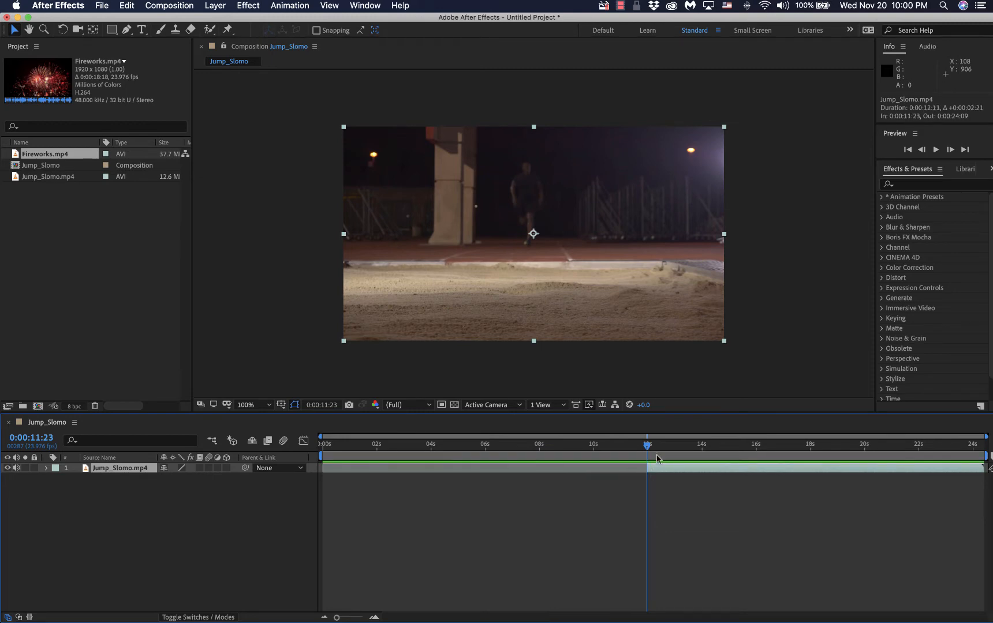
left_click_drag(648, 446, 655, 446)
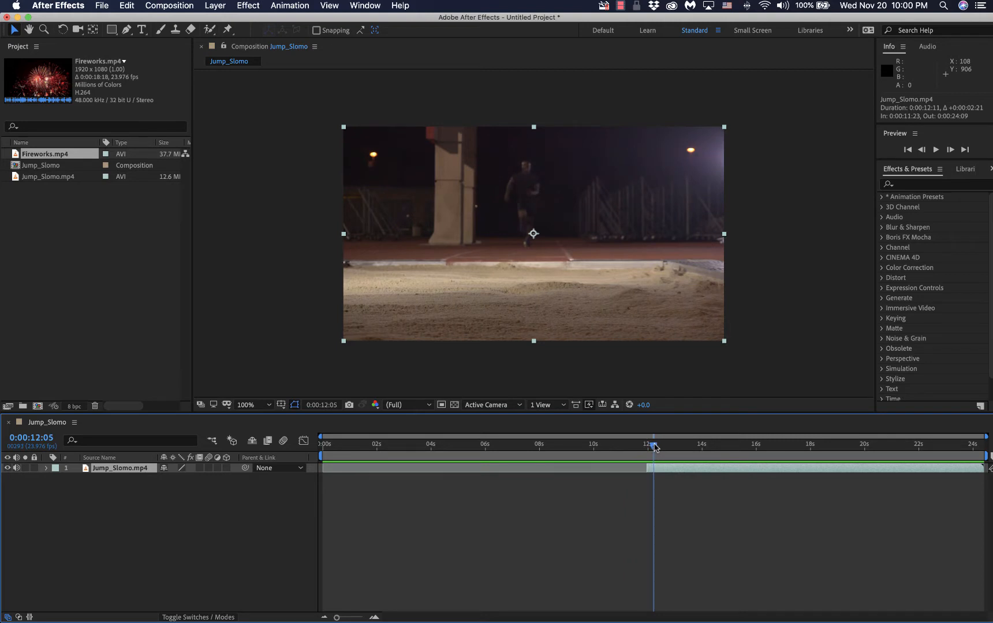
left_click_drag(654, 445, 651, 447)
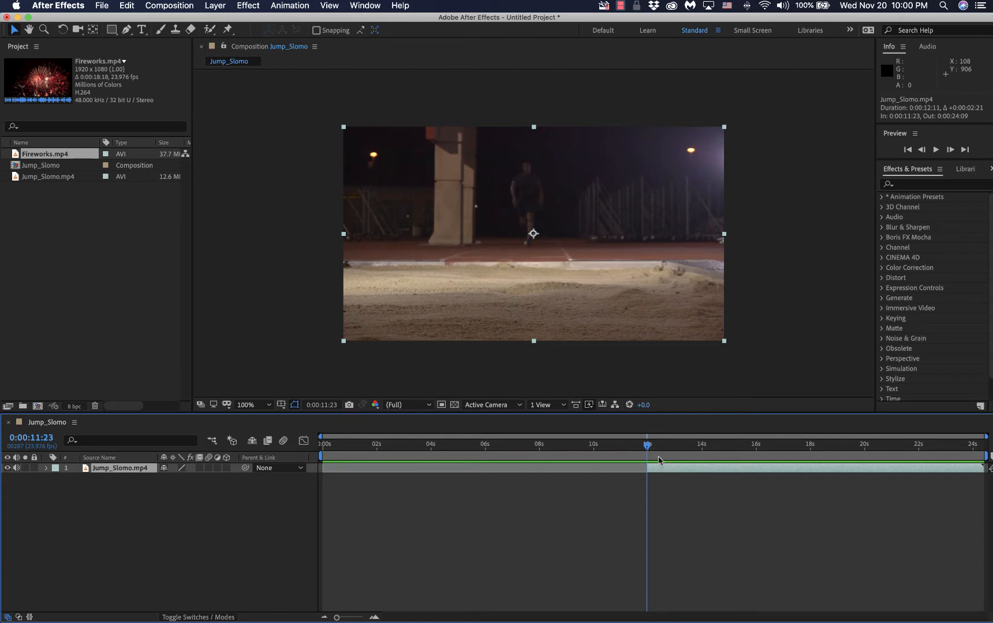
left_click_drag(647, 445, 648, 469)
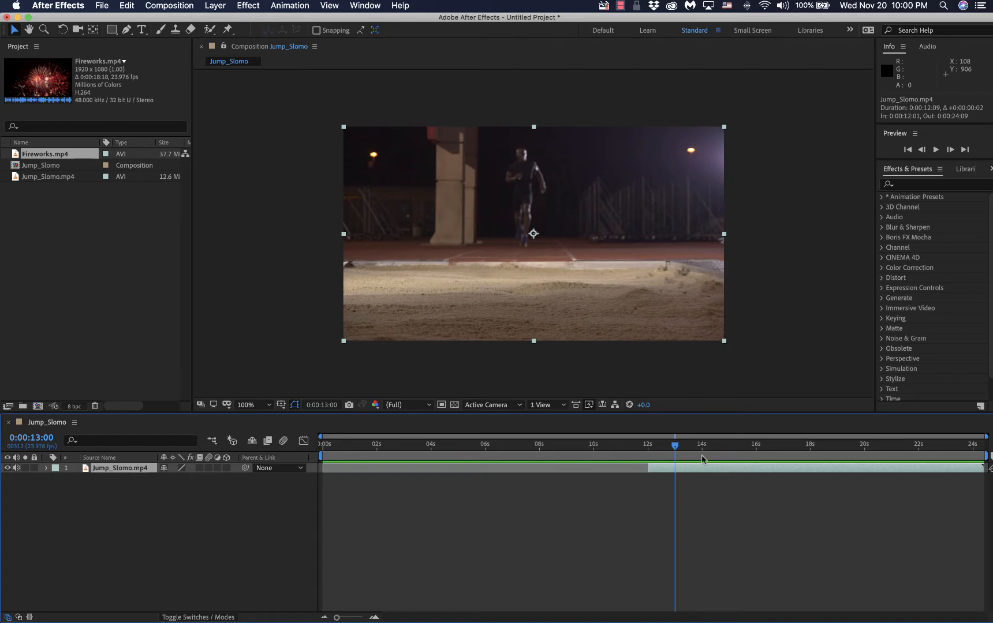
- Move the current time to 0:00:18:00 and trim the end of the Jump_Slomo.mp4 layer to it
left_click_drag(677, 449, 811, 449)
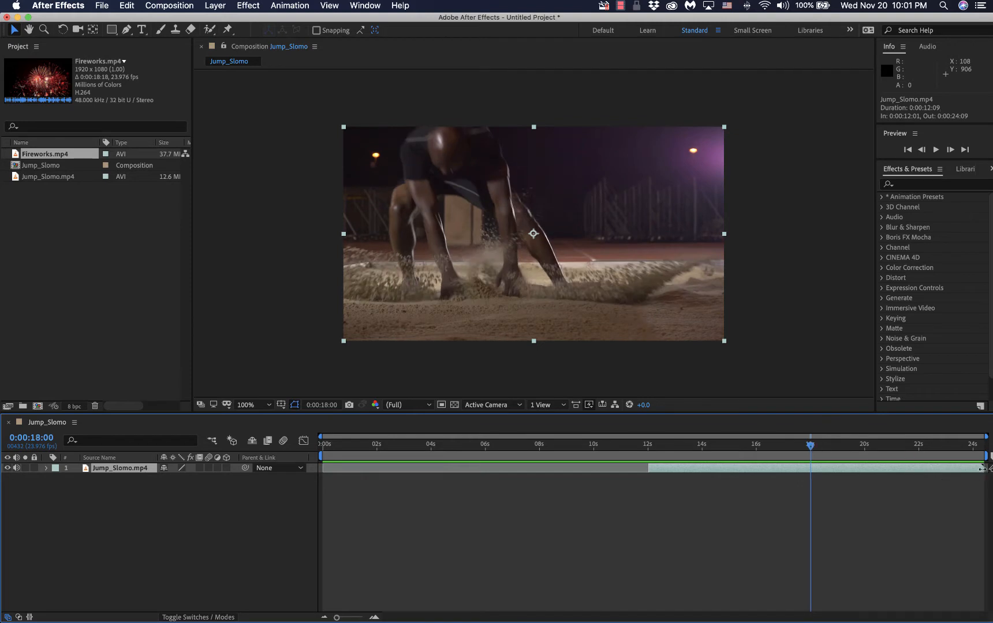
left_click_drag(982, 469, 369, 474)
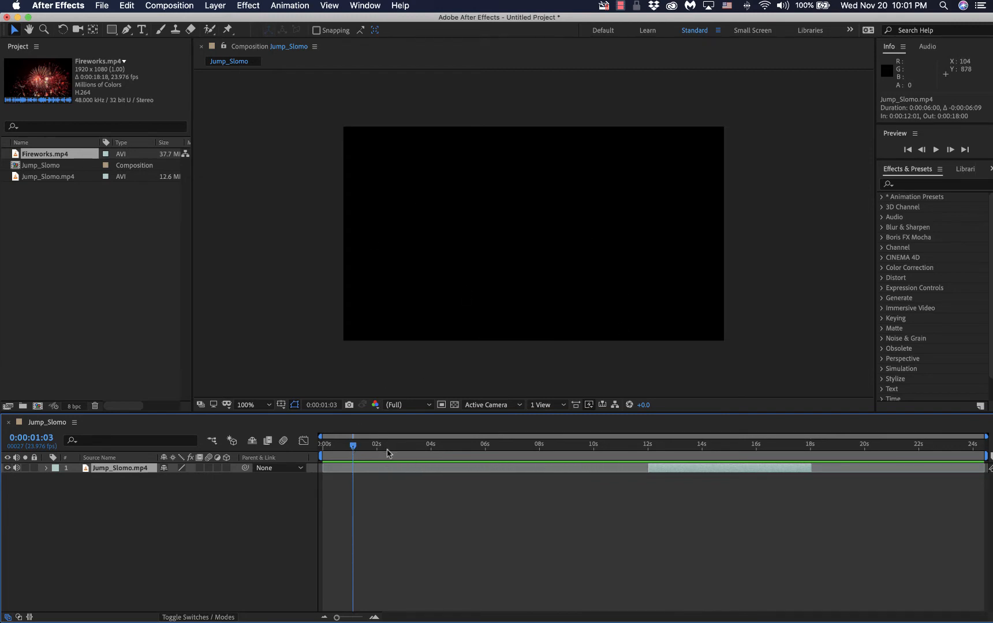
- Scrub through the trimmed layer to 0:00:18:10 and extend its start back to 0:00:05:19
left_click_drag(354, 445, 823, 453)
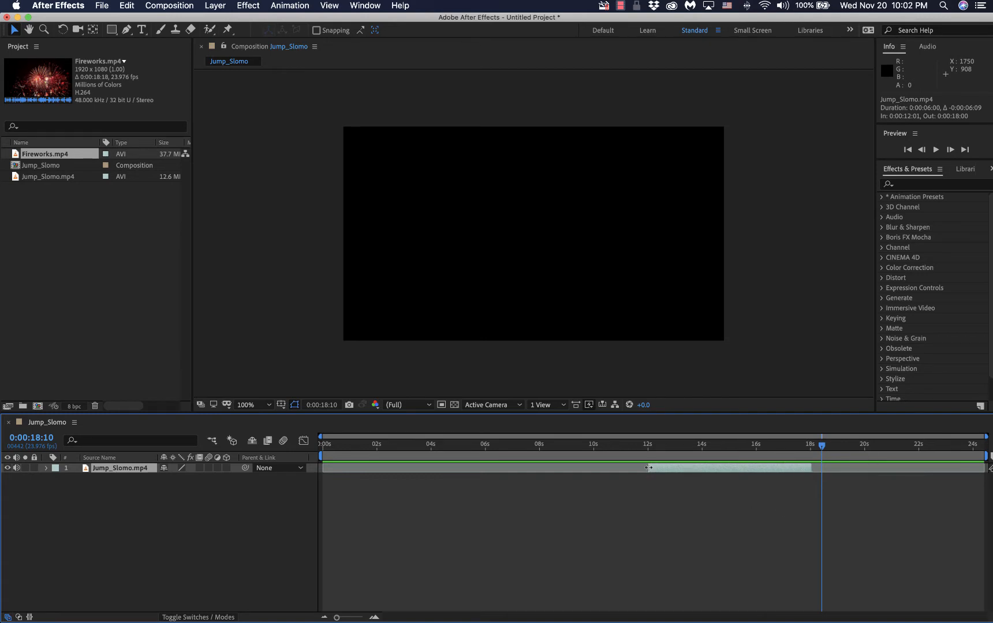
left_click_drag(648, 468, 479, 464)
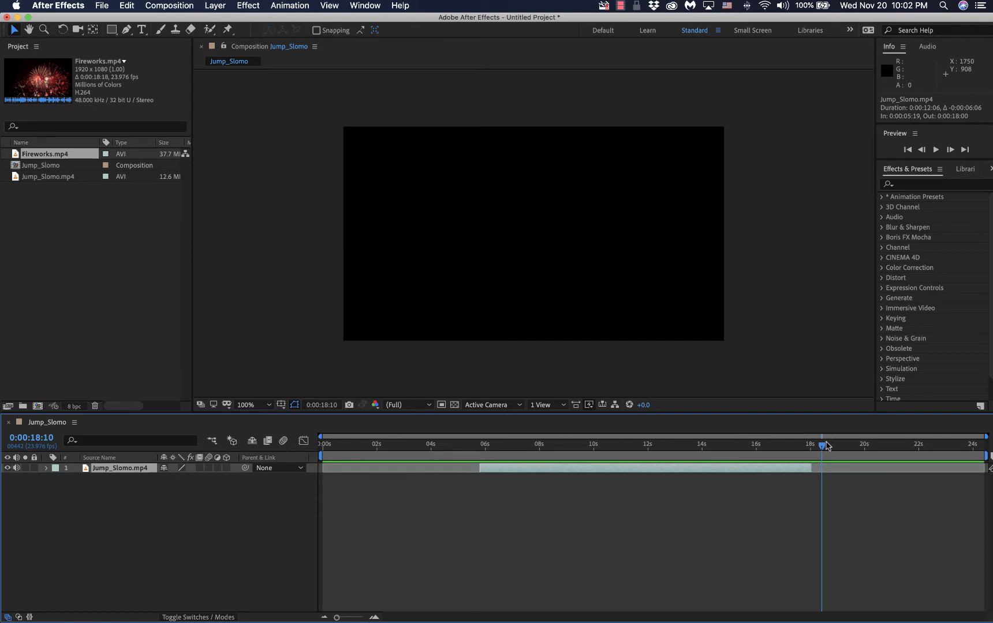
- Trim the Jump_Slomo.mp4 layer's start to 0:00:12:00 and add a second Jump_Slomo.mp4 layer beneath it
left_click_drag(825, 446, 647, 457)
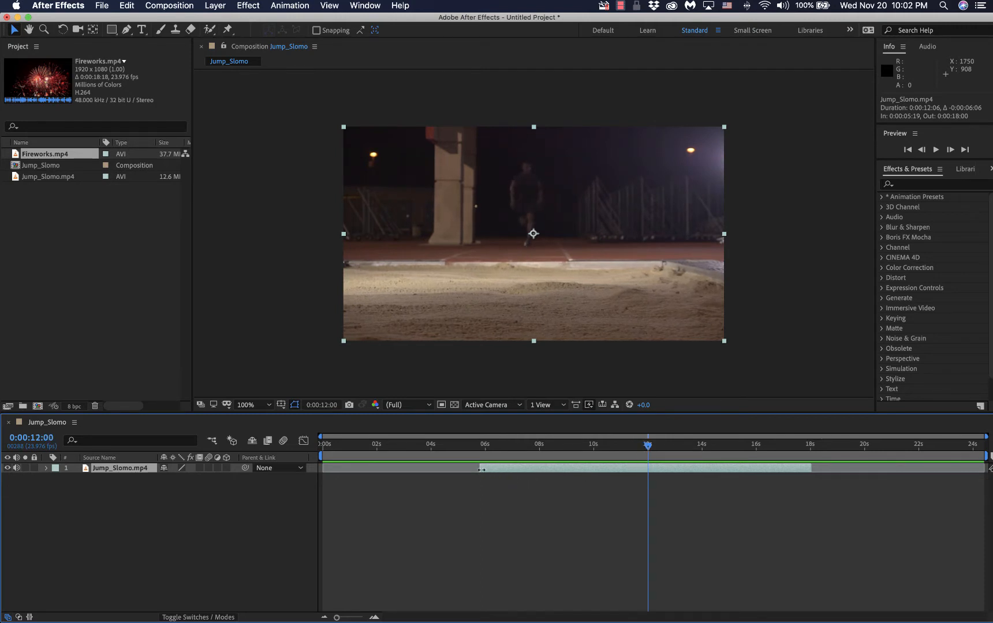
left_click_drag(480, 468, 648, 468)
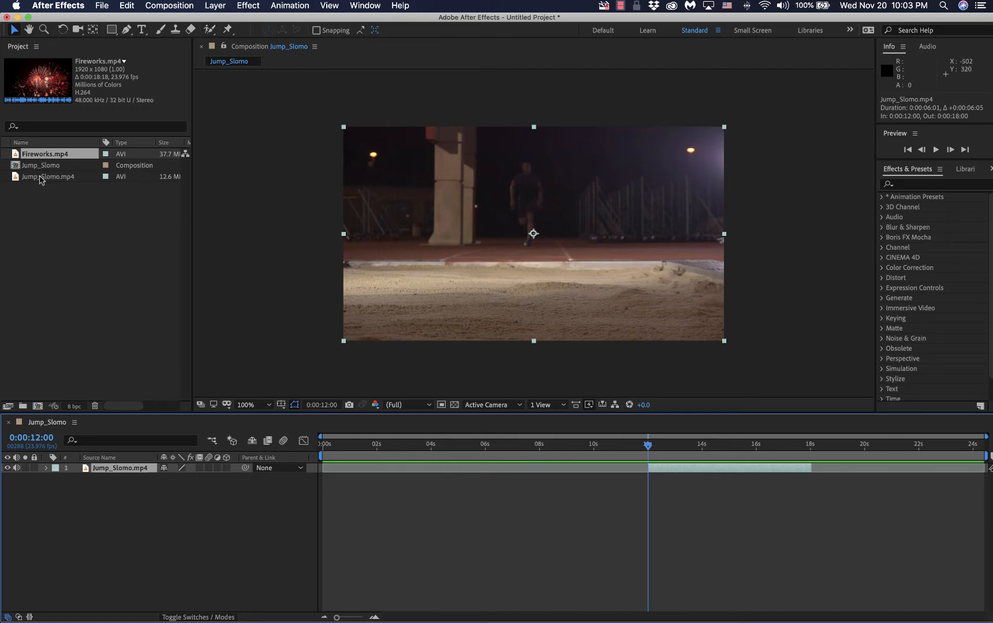
left_click_drag(40, 180, 53, 228)
left_click_drag(52, 203, 90, 475)
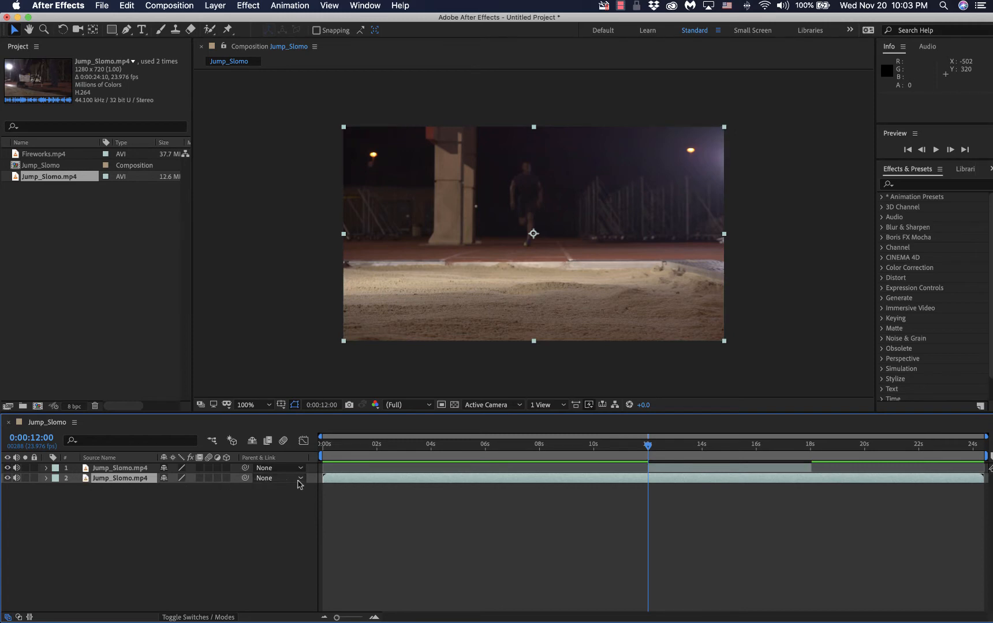
left_click(109, 470)
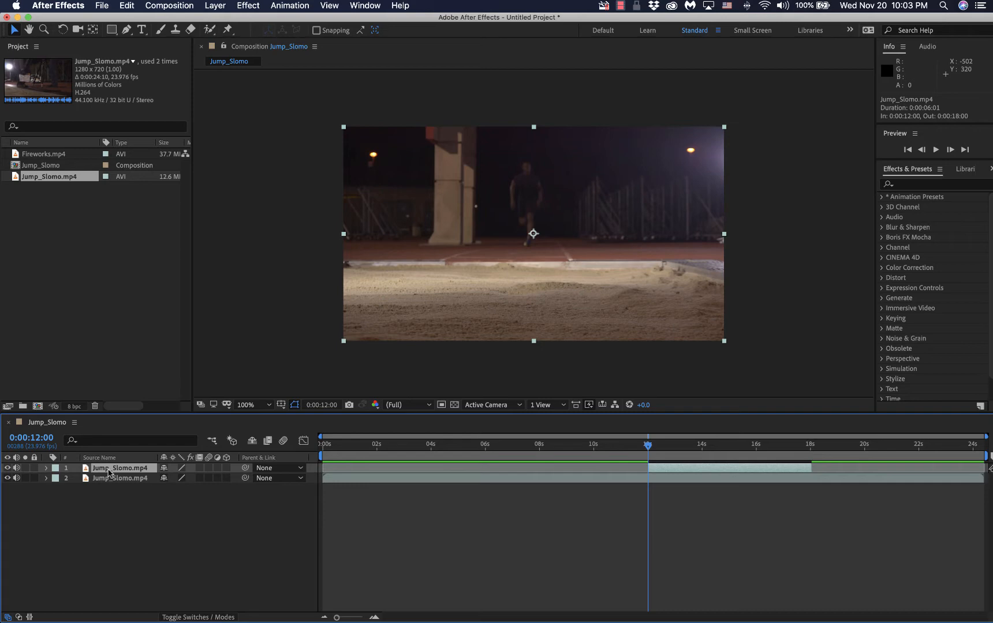
right_click(109, 473)
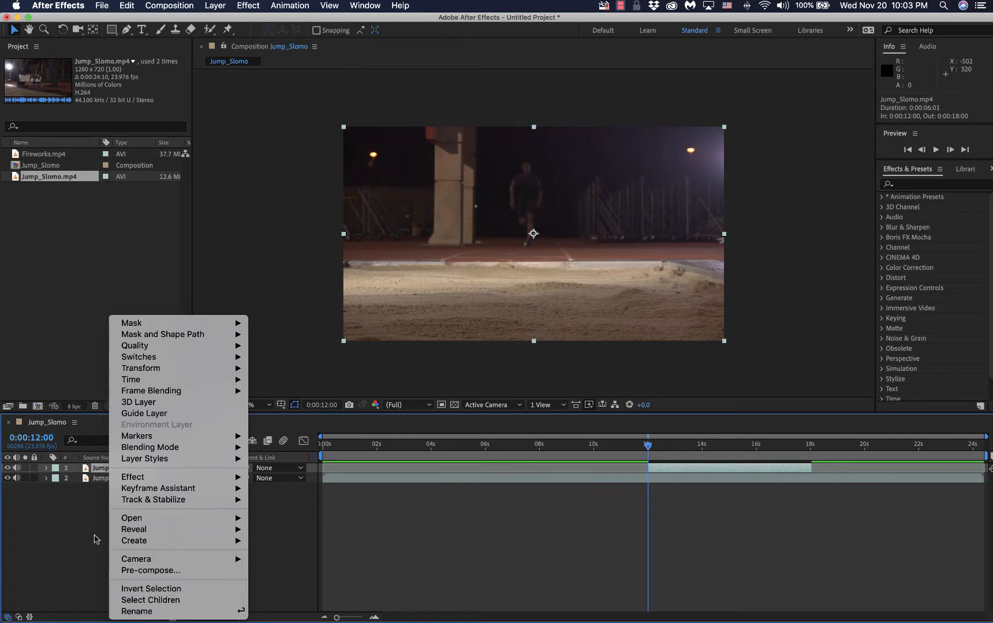
left_click(94, 535)
double_click(107, 472)
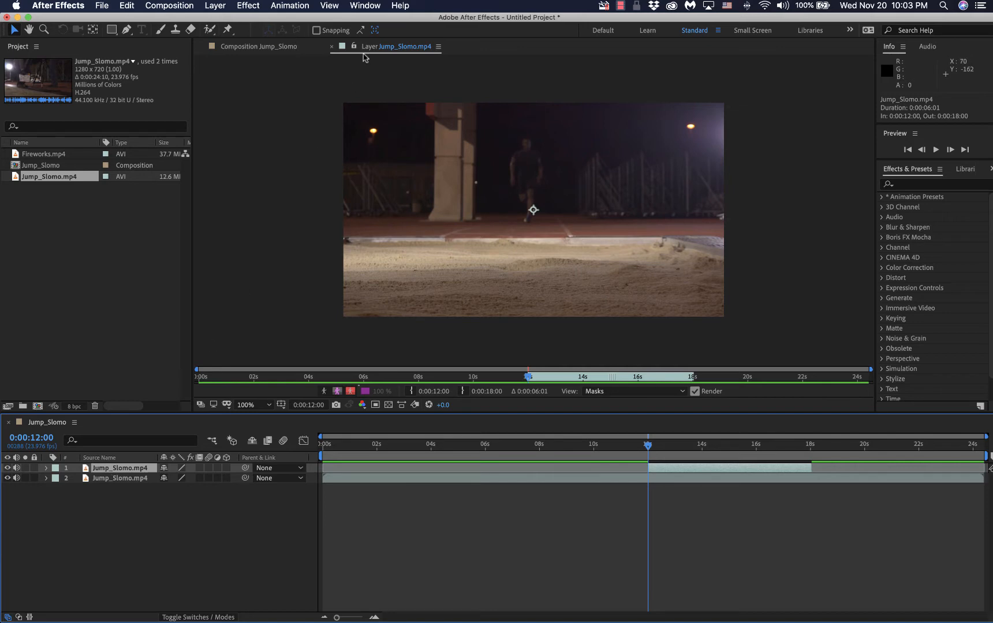
left_click(332, 47)
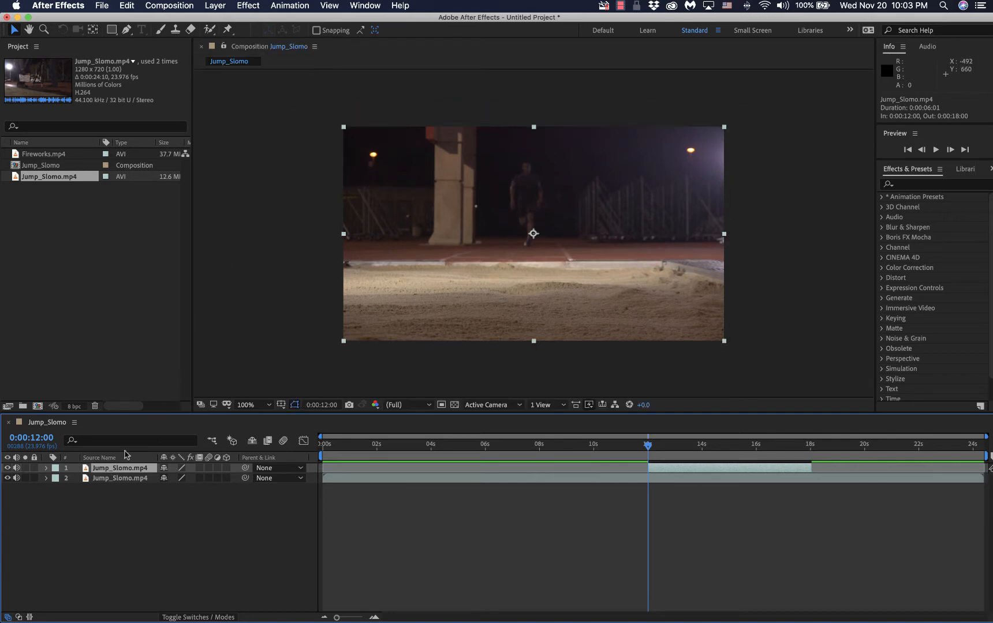
- Rename the top trimmed Jump_Slomo.mp4 layer as JS_10-18sec
right_click(119, 469)
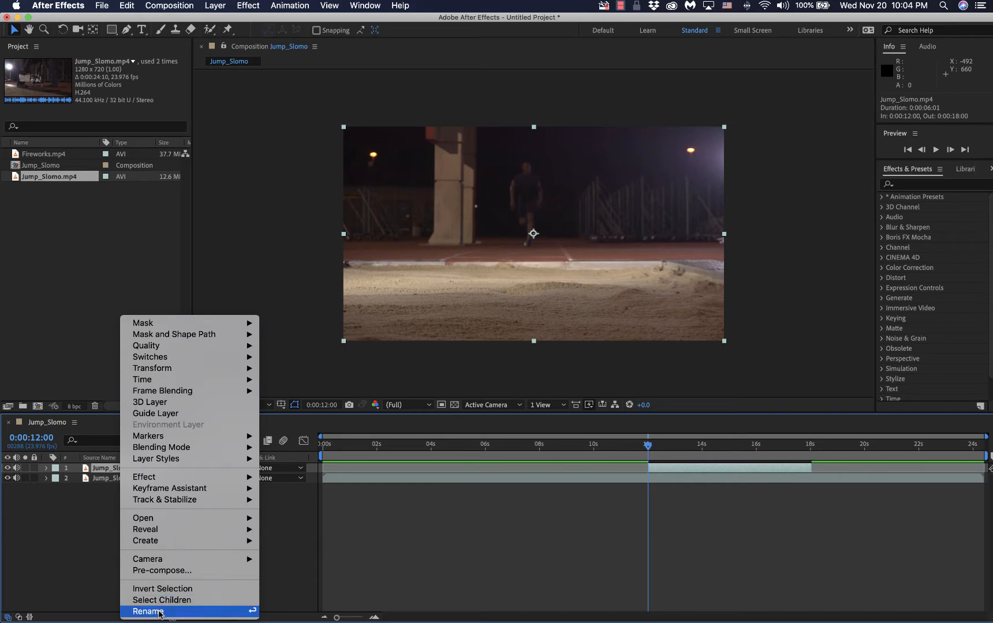
left_click(160, 612)
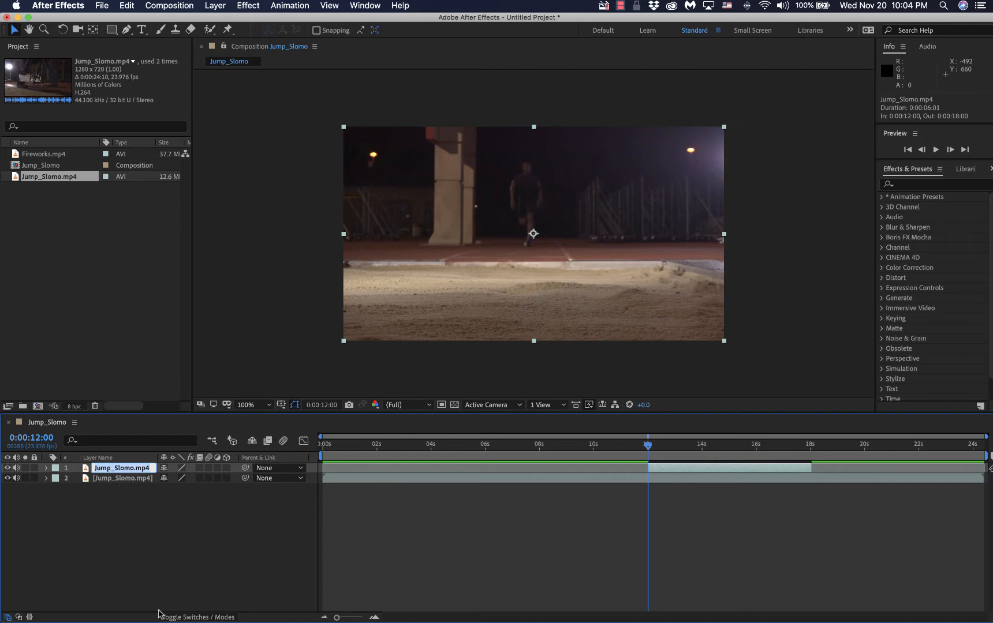
type("JS_10-18sec")
type(".")
key("Return")
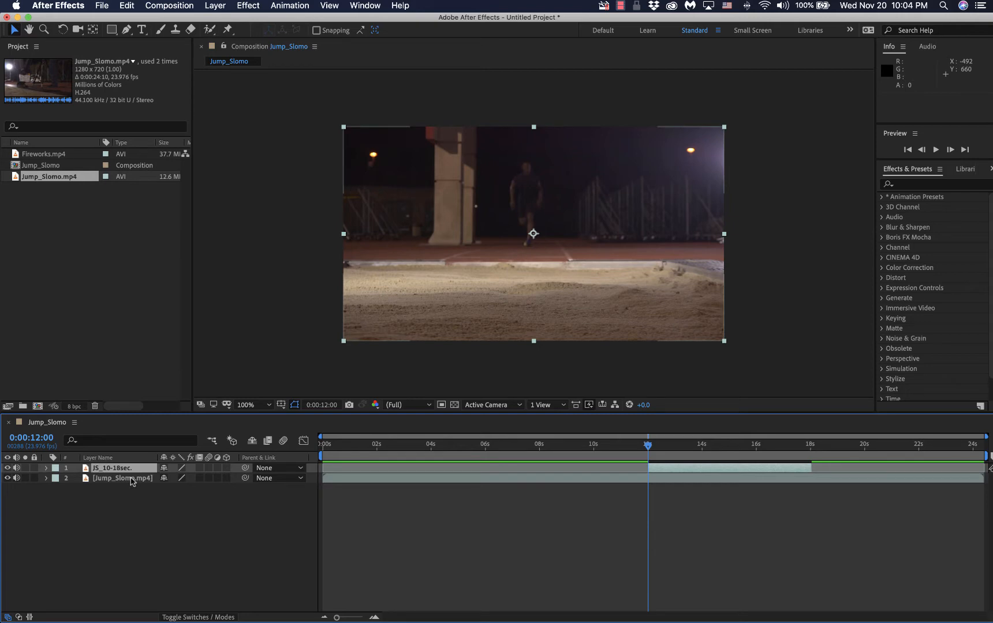
- Rename the lower, full-length Jump_Slomo.mp4 layer as Start-8sec
left_click(523, 480)
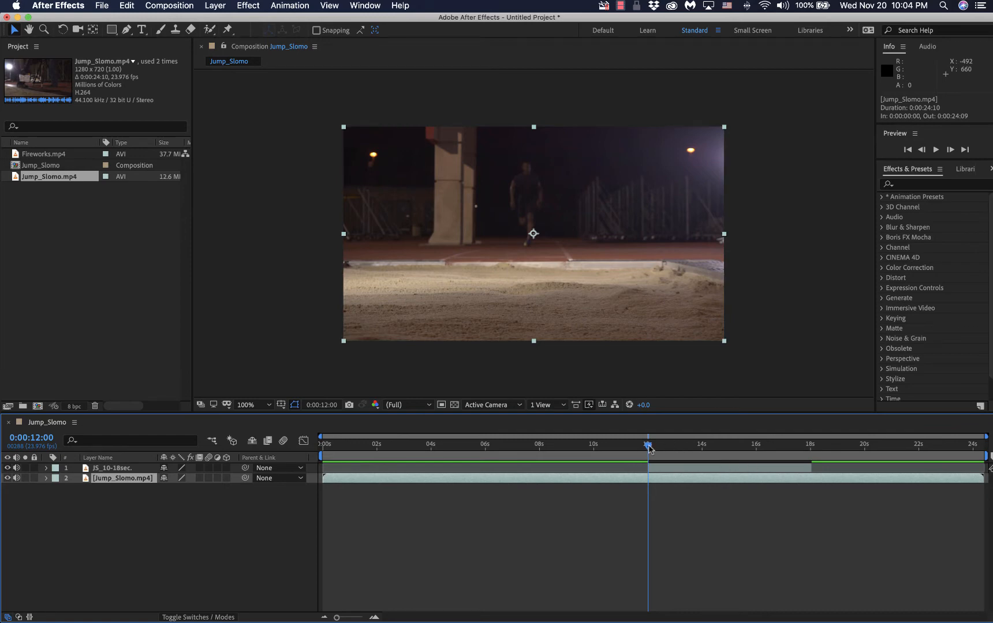
mouse_move(648, 448)
left_mouse_down()
mouse_move(663, 452)
mouse_move(637, 460)
left_mouse_up()
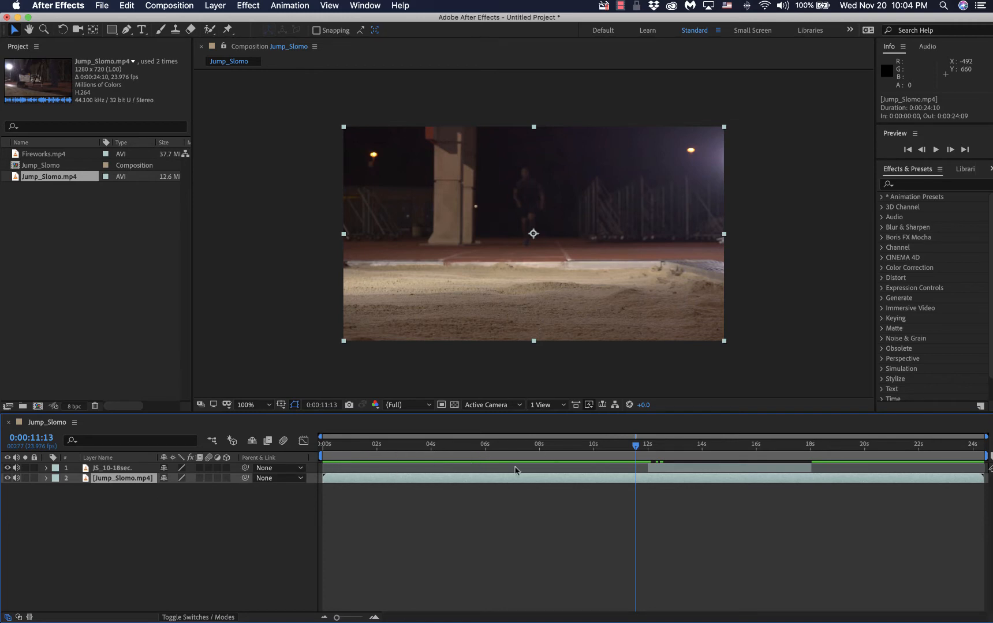
right_click(118, 480)
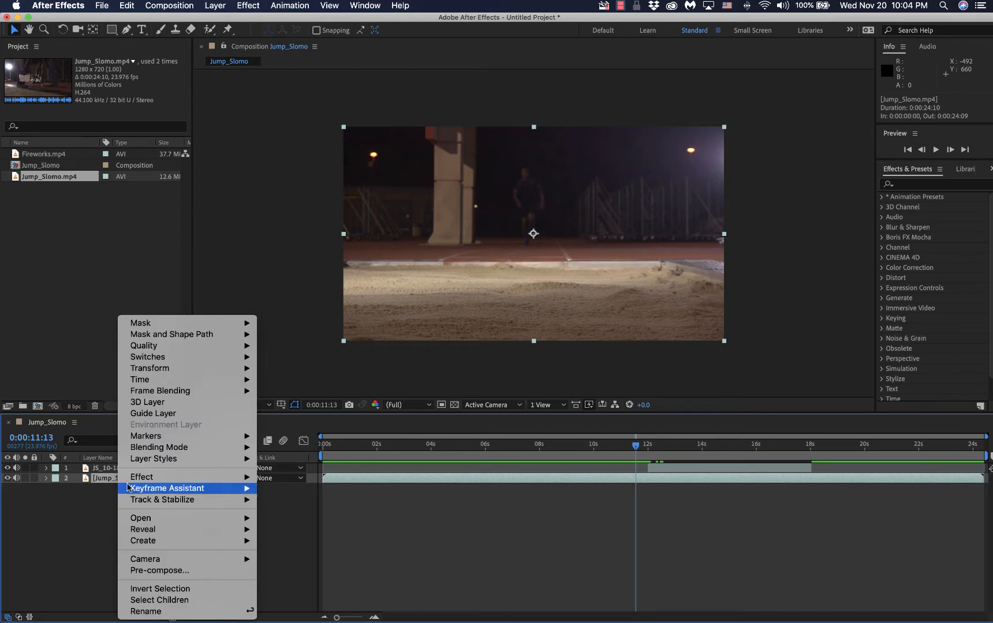
left_click(145, 610)
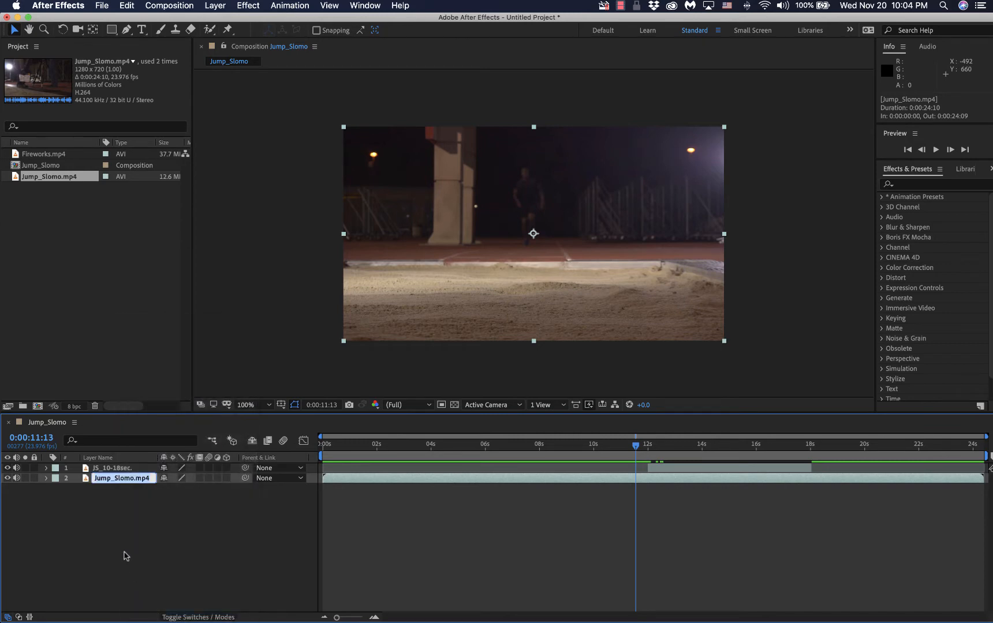
type("Start-8sec.")
key("Return")
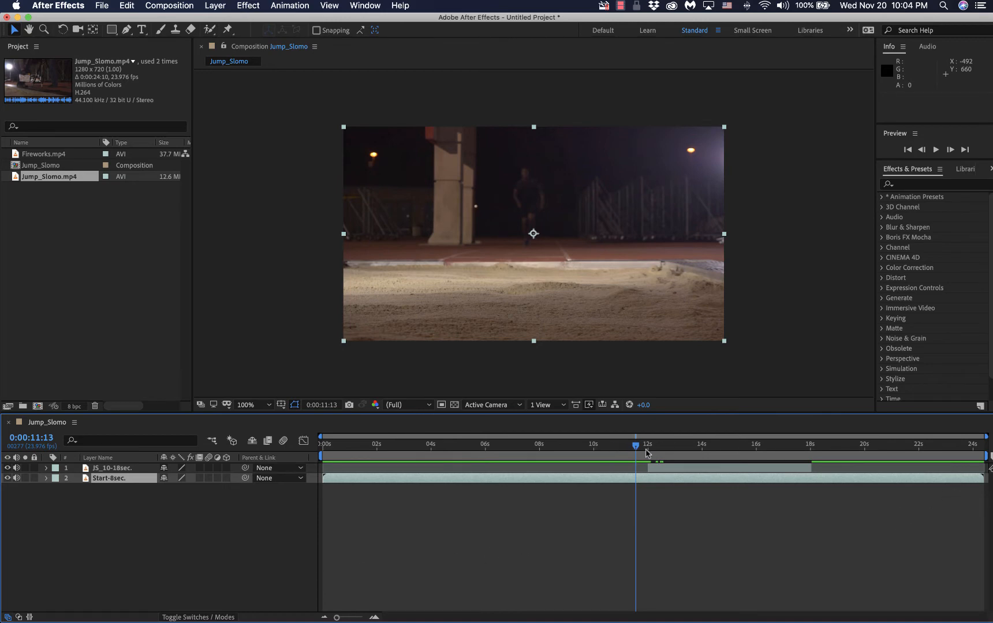
- Trim the end of the Start-8sec. layer to 0:00:08:00 and return the current time to 0:00:00:00
left_click_drag(636, 446, 539, 455)
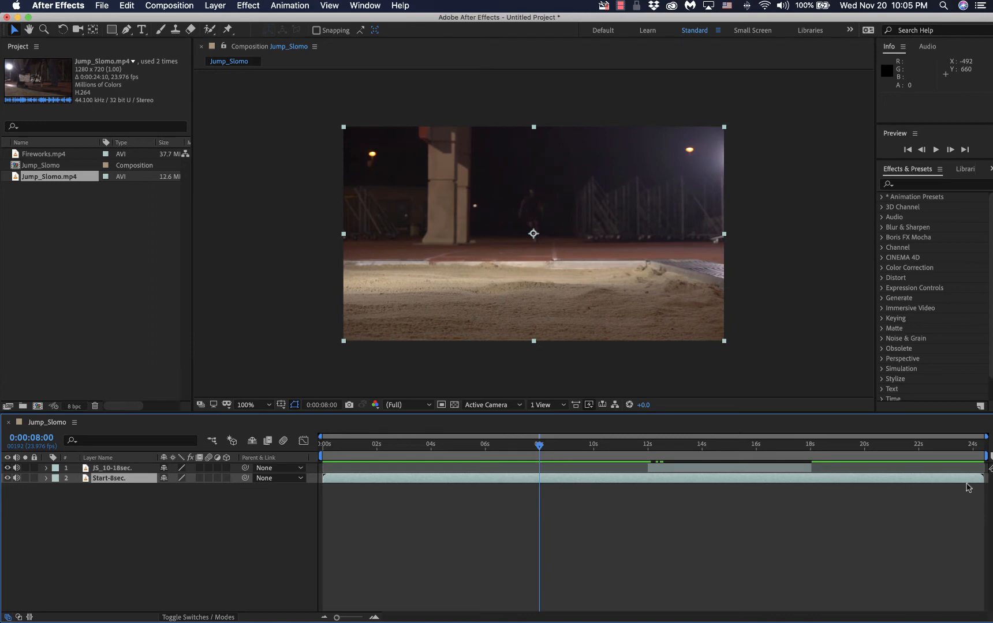
left_click_drag(981, 477, 550, 497)
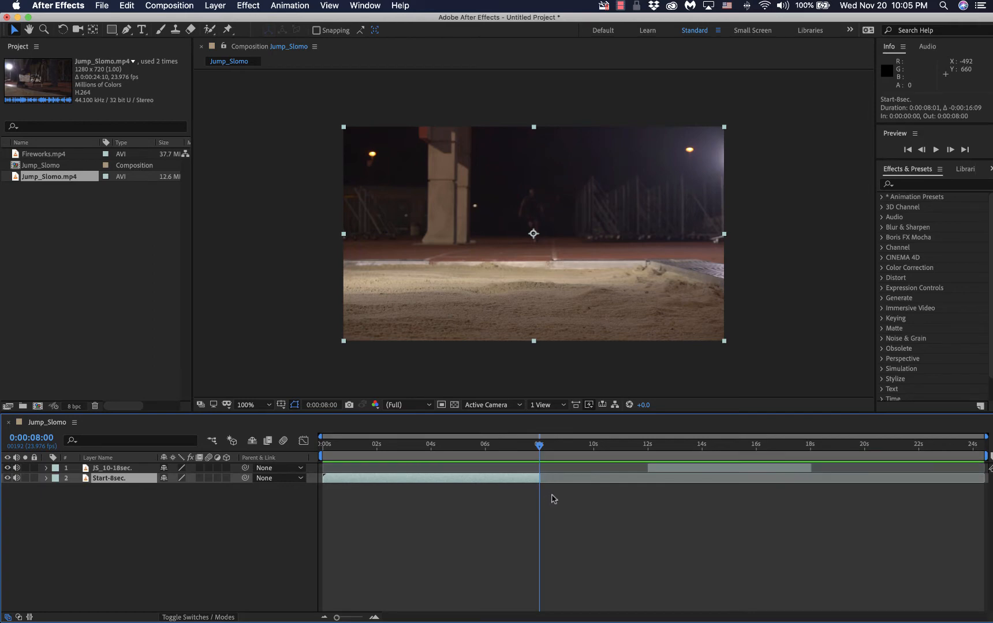
left_click_drag(539, 446, 317, 472)
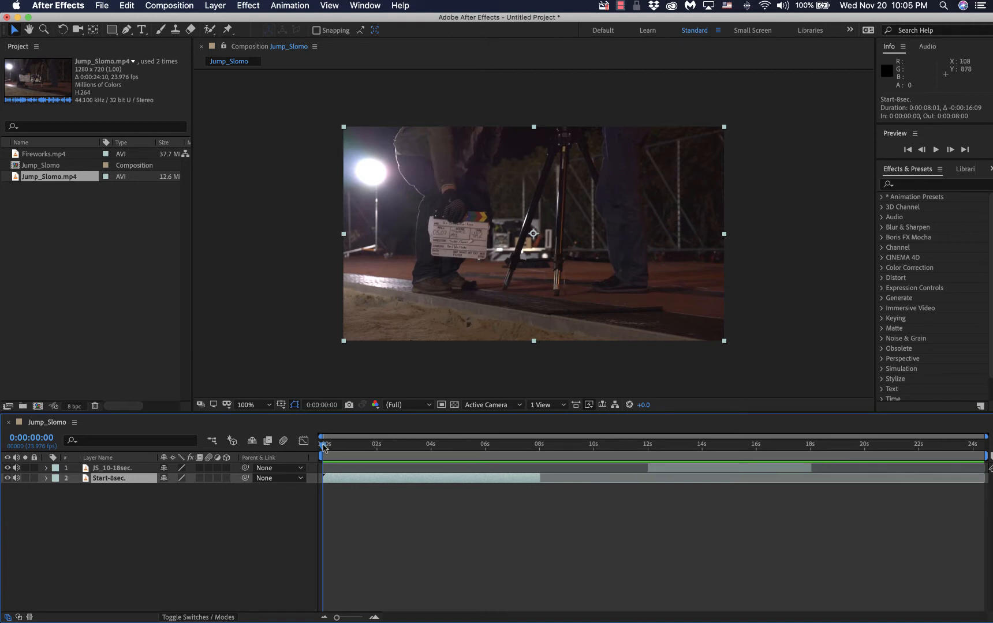
- Scrub through both trimmed layers and the gap between them to 0:00:18:05, then back to 0:00:06:02
mouse_move(323, 446)
left_mouse_down()
mouse_move(791, 471)
mouse_move(797, 449)
mouse_move(816, 449)
left_mouse_up()
left_click(791, 471)
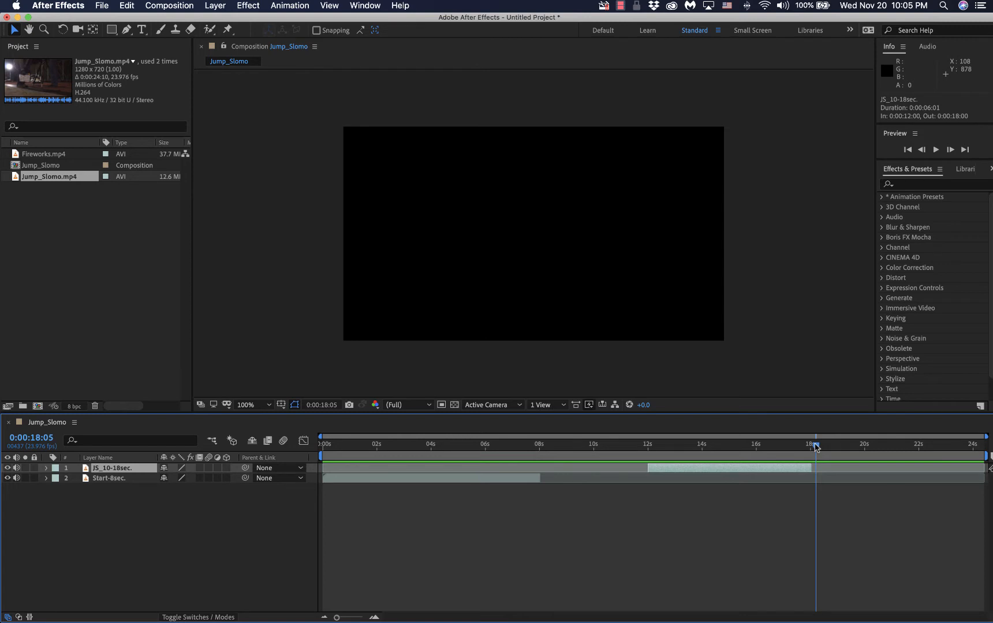
left_click_drag(815, 446, 487, 456)
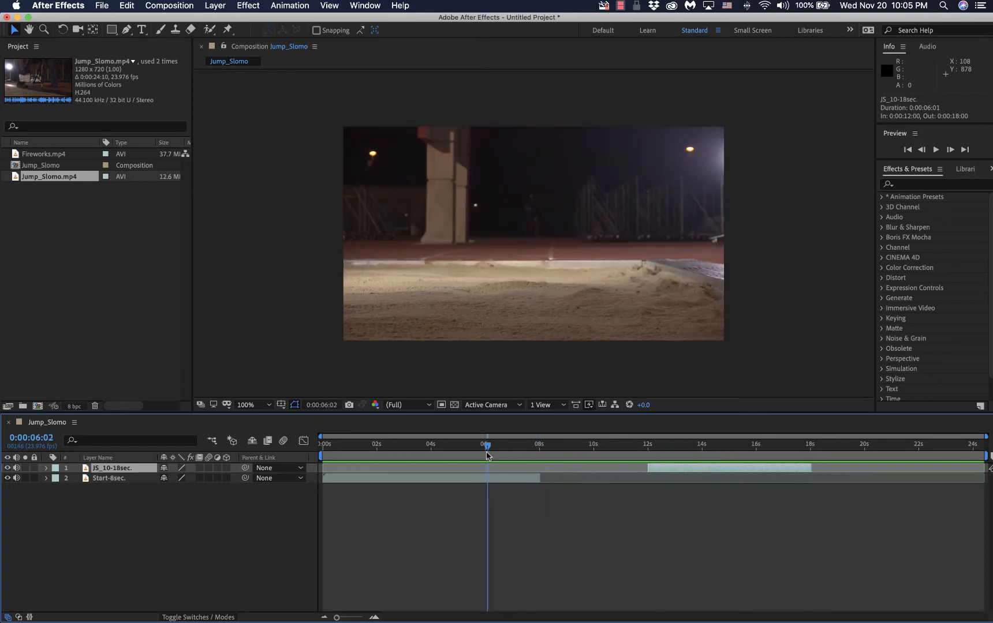
left_click(534, 479)
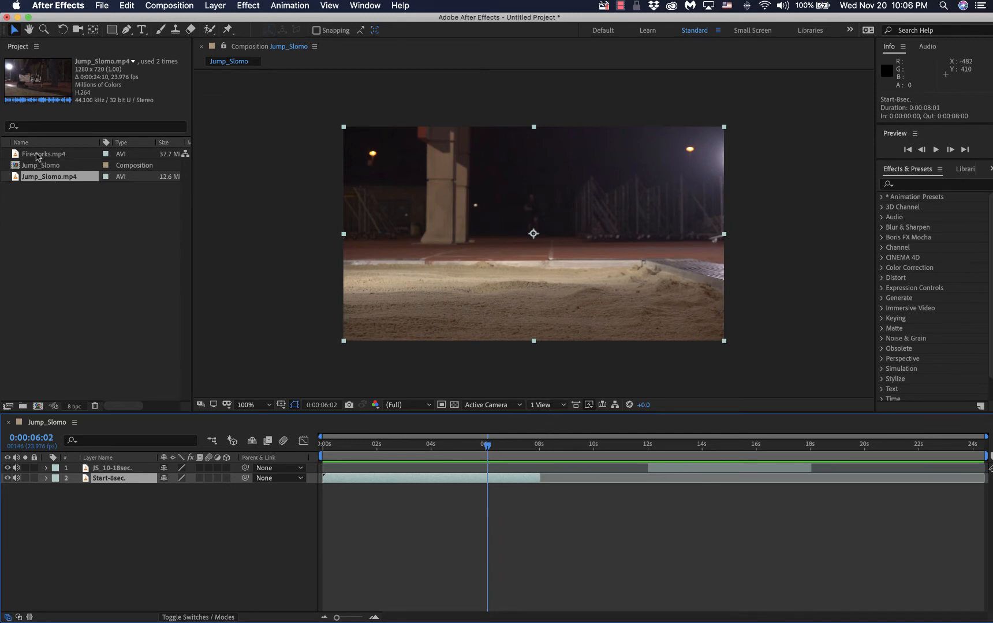
- Add Fireworks.mp4 as the bottom layer and scrub through the gap between the two jump layers
left_click_drag(37, 157, 86, 492)
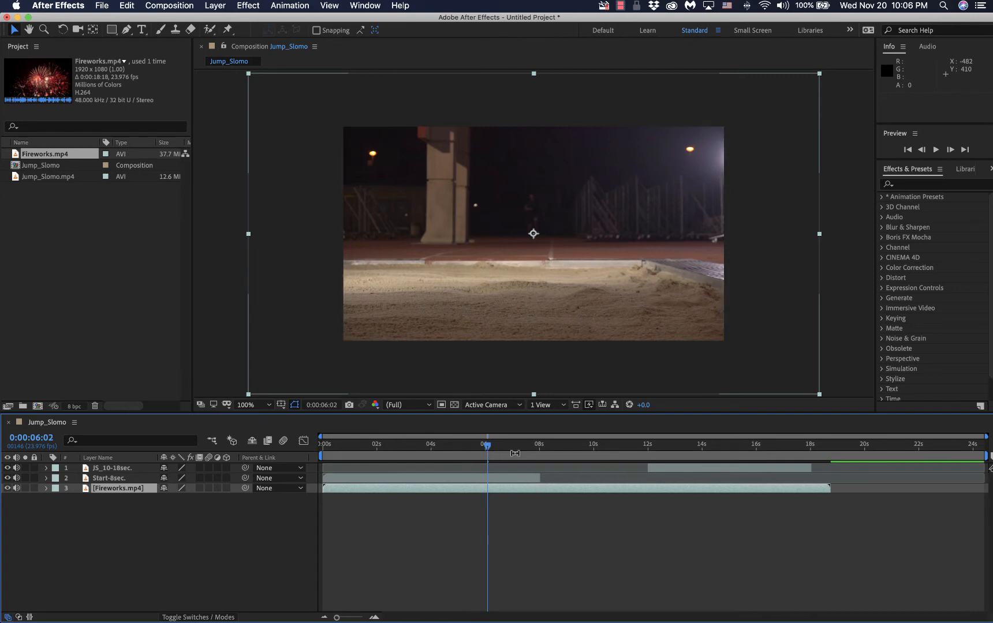
left_click_drag(487, 448, 610, 459)
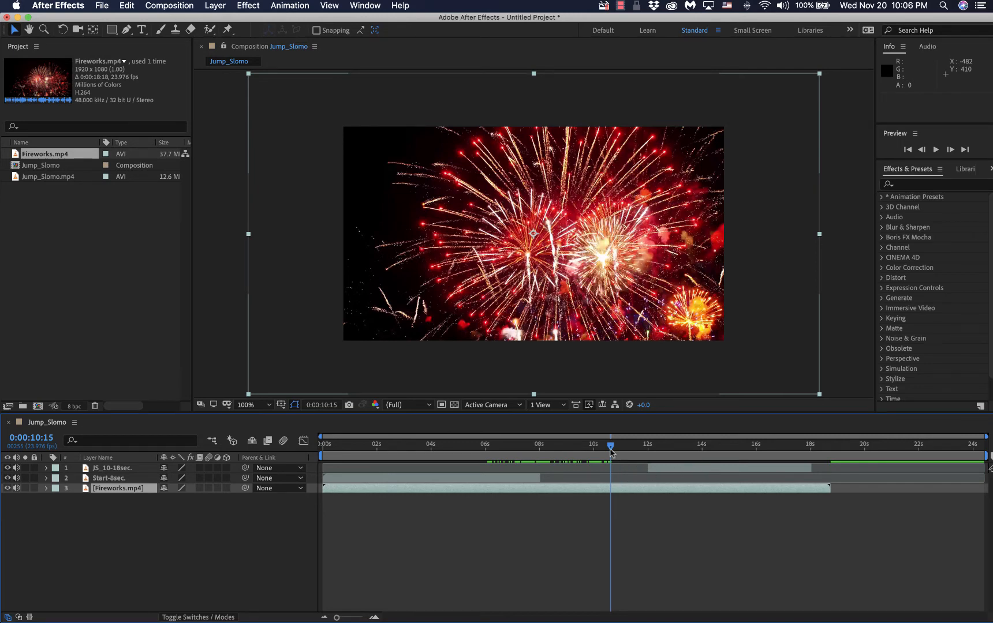
left_click_drag(610, 449, 547, 479)
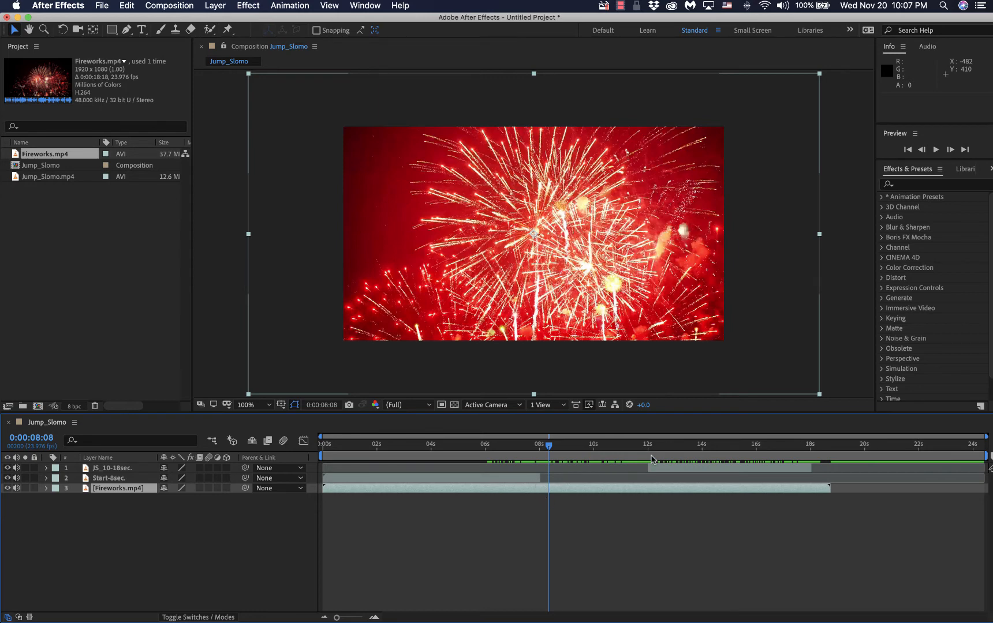
left_click_drag(549, 446, 561, 446)
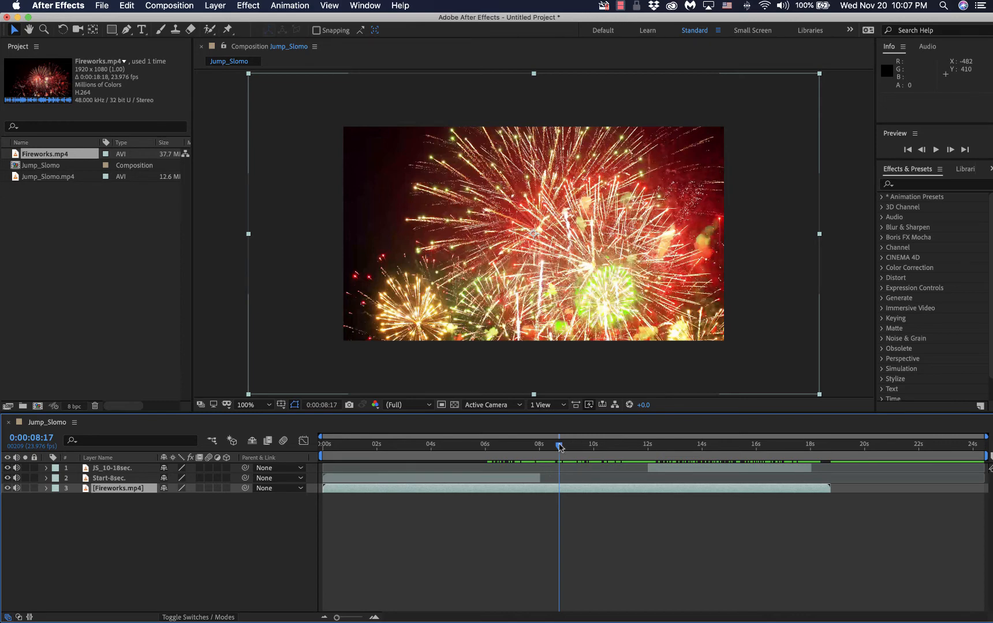
- Trim the Fireworks.mp4 layer to run from 0:00:08:00 to 0:00:12:00 and scrub across its cuts to 0:00:12:11
left_click_drag(559, 446, 545, 453)
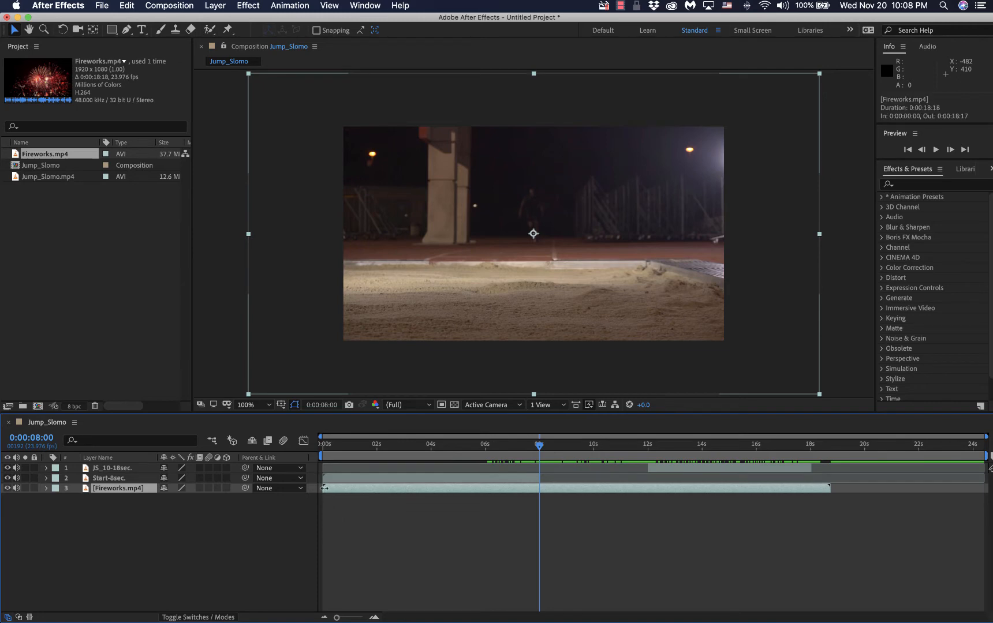
left_click_drag(324, 488, 530, 489)
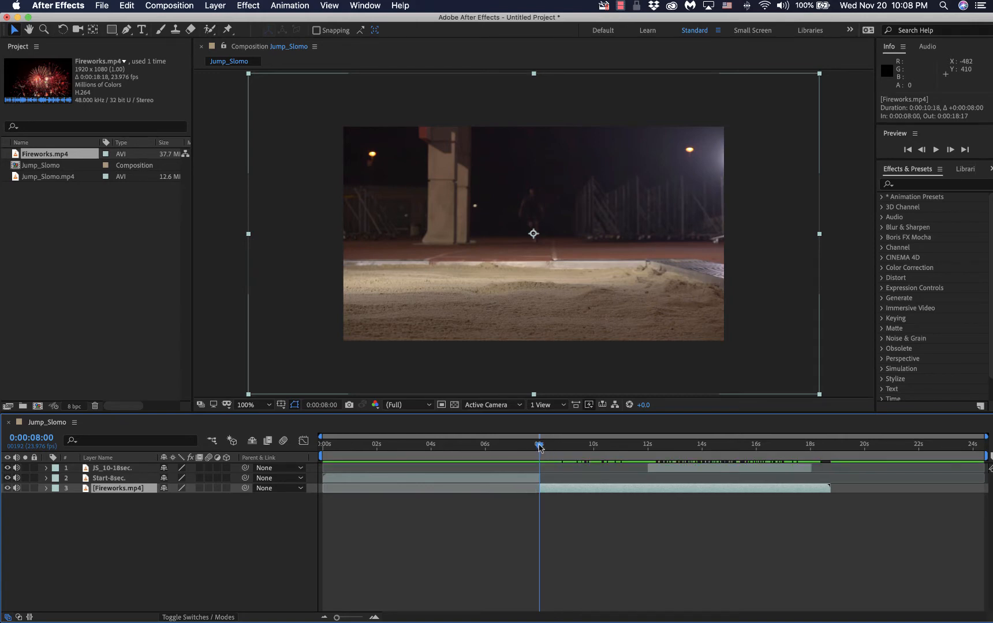
left_click_drag(539, 446, 651, 473)
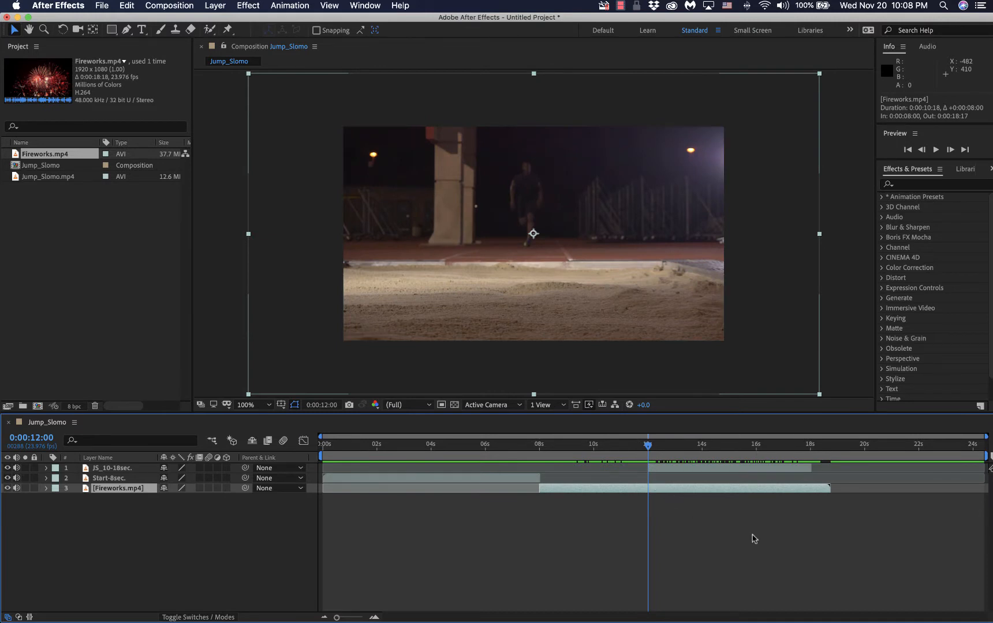
left_click(831, 489)
left_click_drag(831, 489, 659, 491)
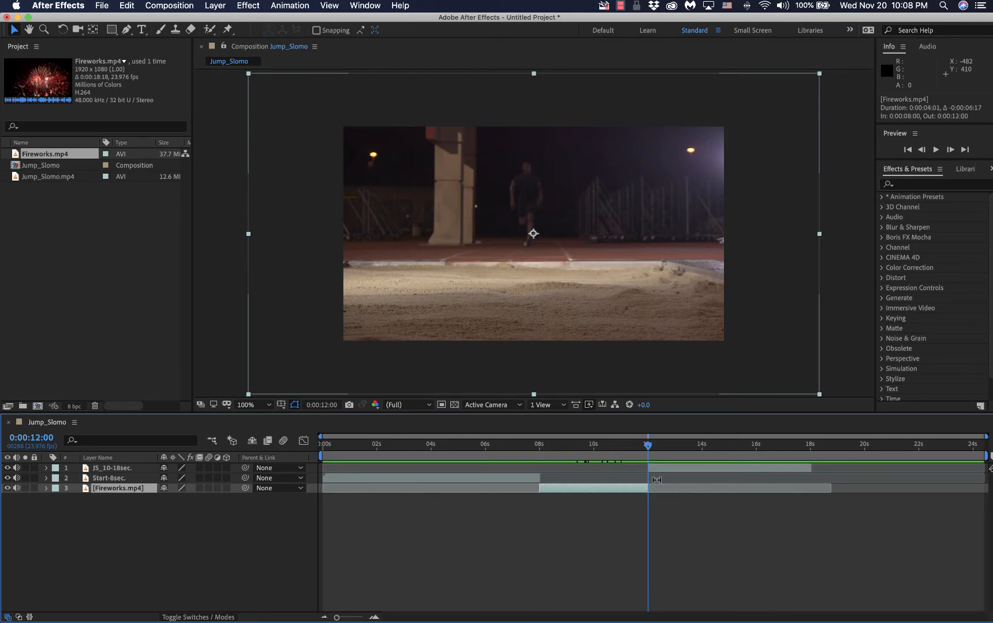
left_click_drag(647, 445, 484, 445)
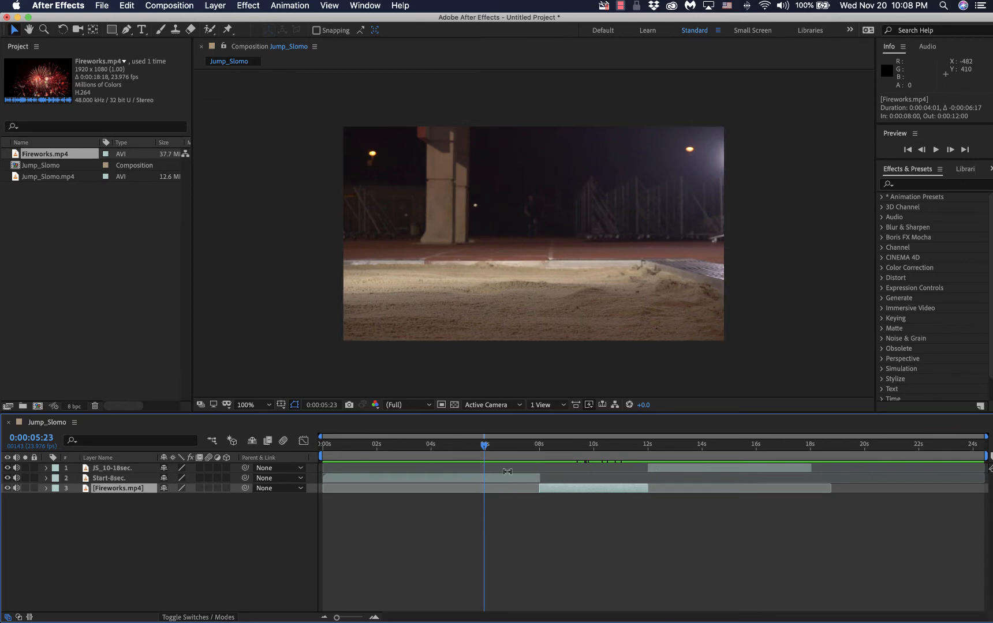
left_click_drag(482, 446, 660, 469)
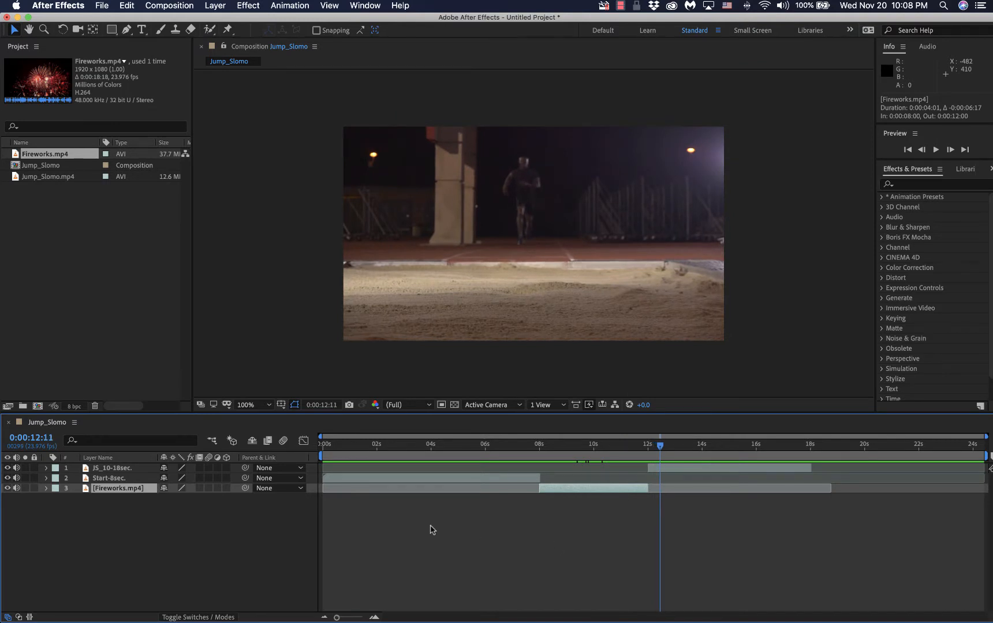
right_click(110, 492)
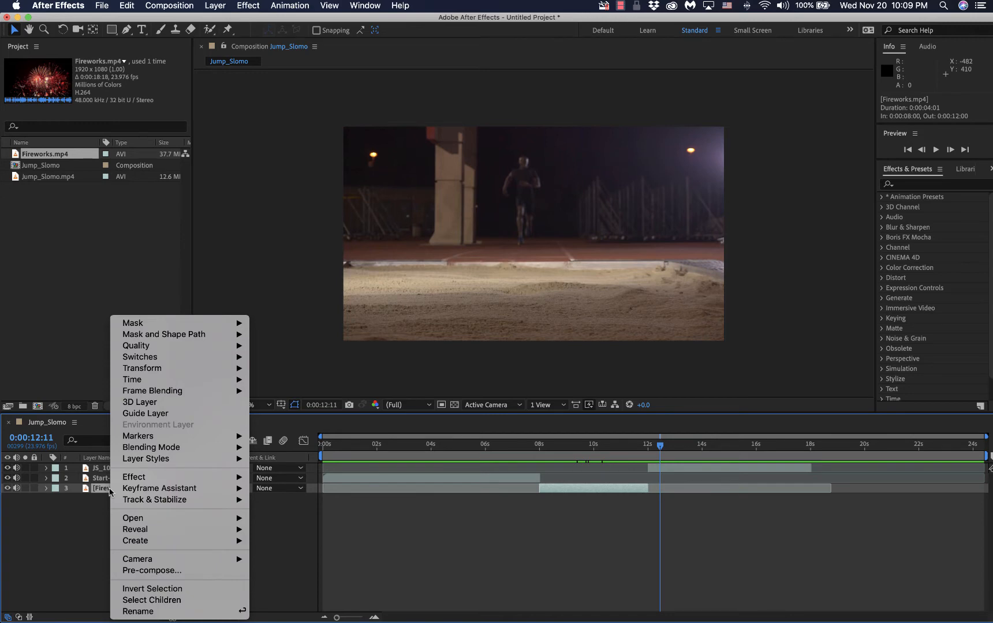
left_click(109, 489)
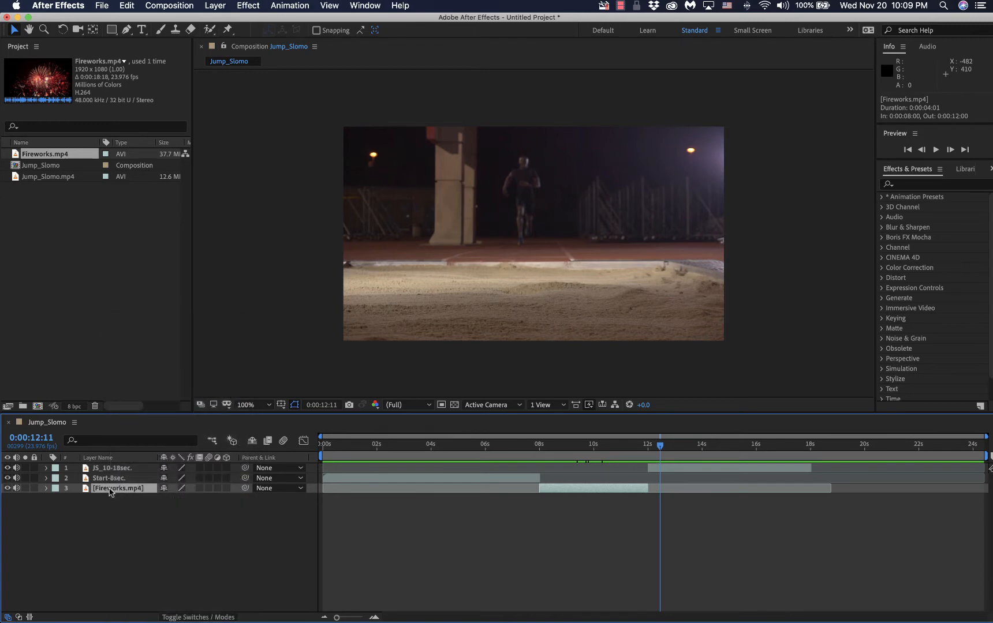
right_click(110, 491)
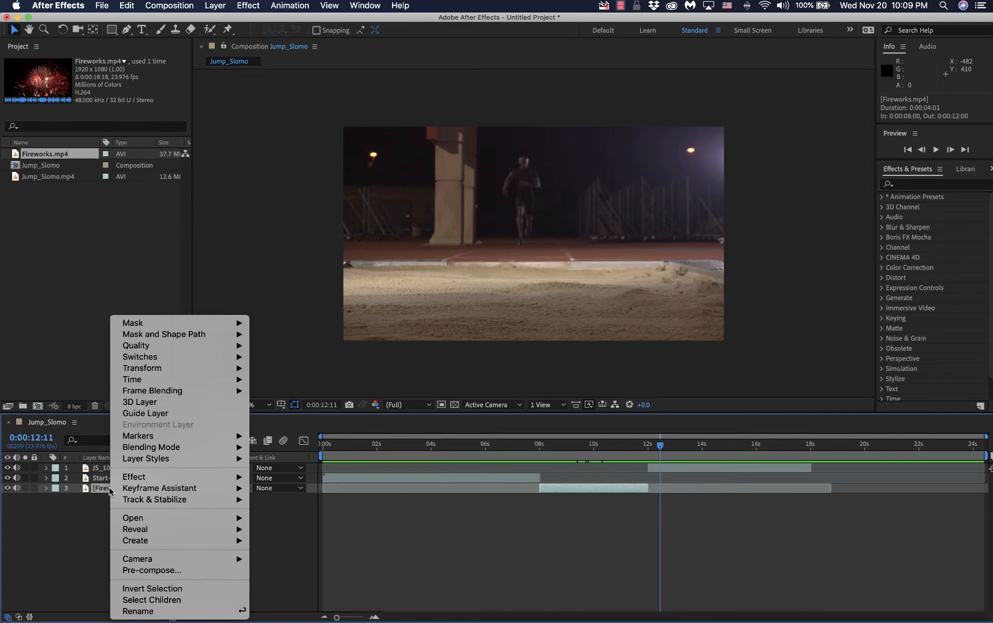
left_click(80, 522)
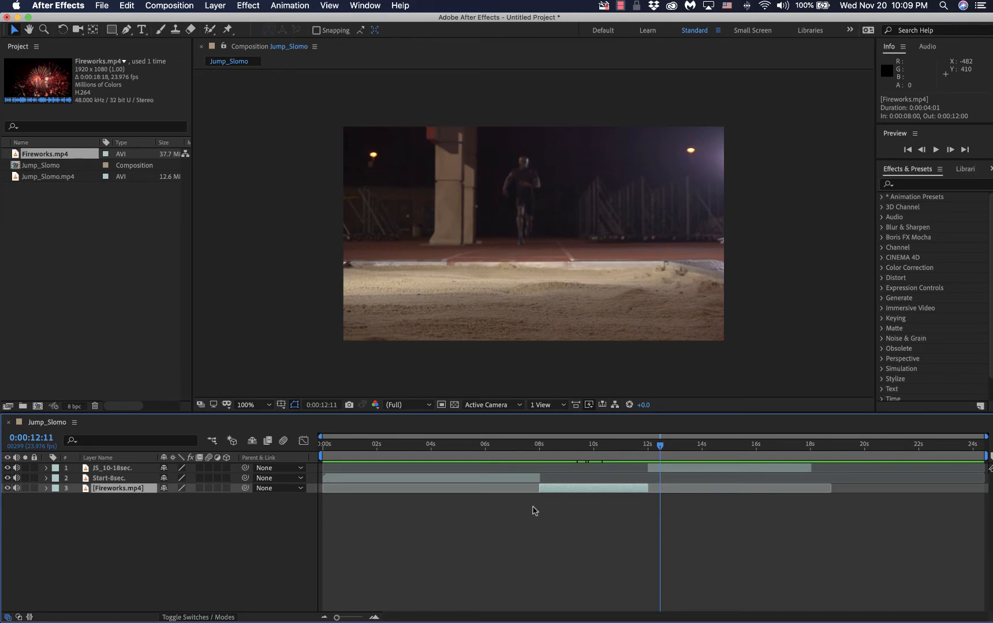
- Delete the Fireworks.mp4 and Start-8sec. layers and extend the JS_10-18sec. layer to run from 0:00:00:00 to 0:00:24:09
left_click_drag(659, 445, 321, 457)
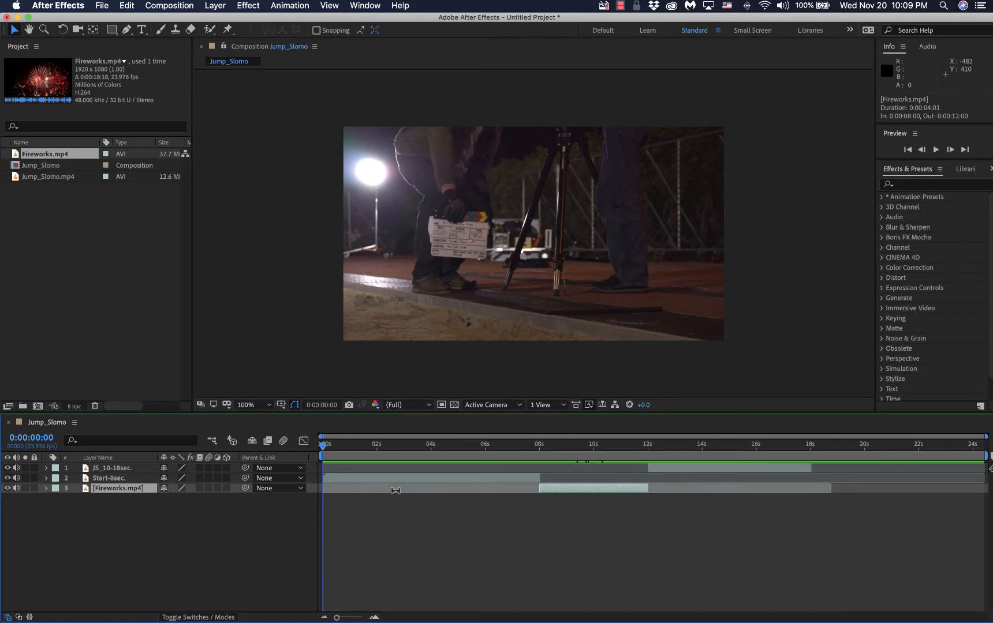
left_click(106, 478)
left_click(105, 489)
key("Delete")
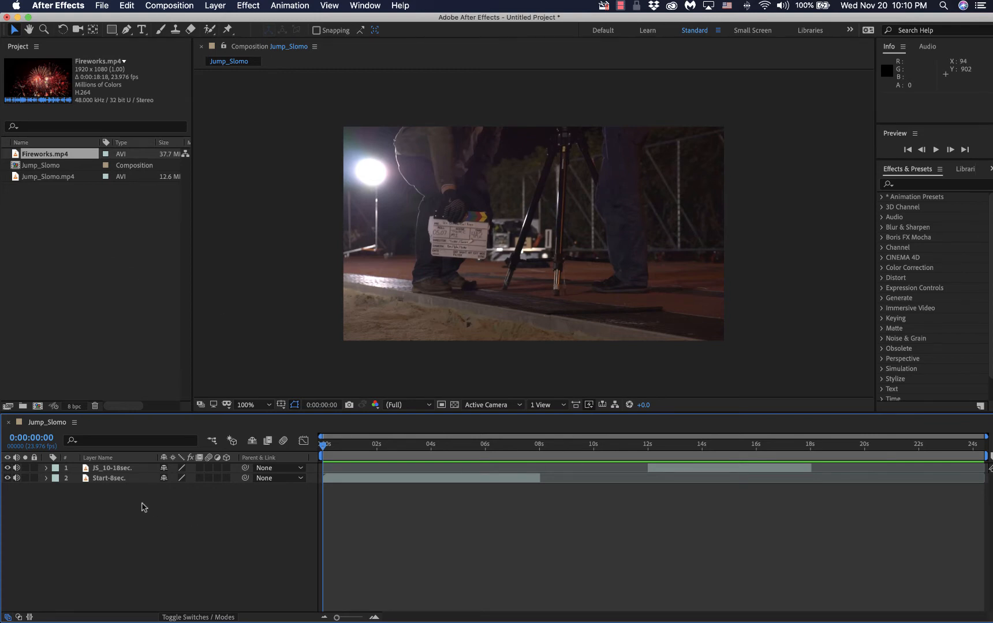
left_click(109, 478)
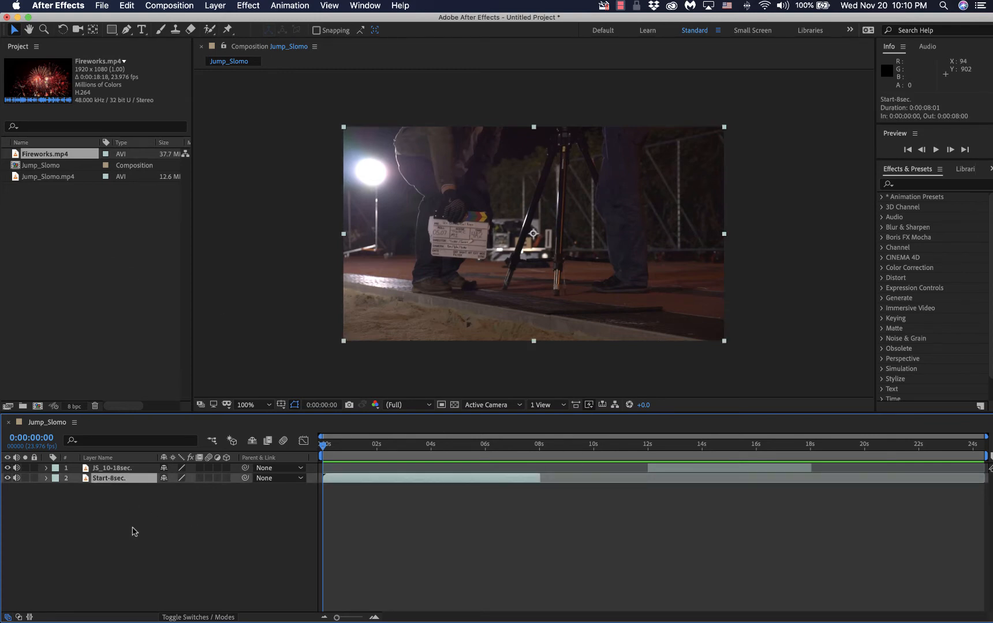
key("Delete")
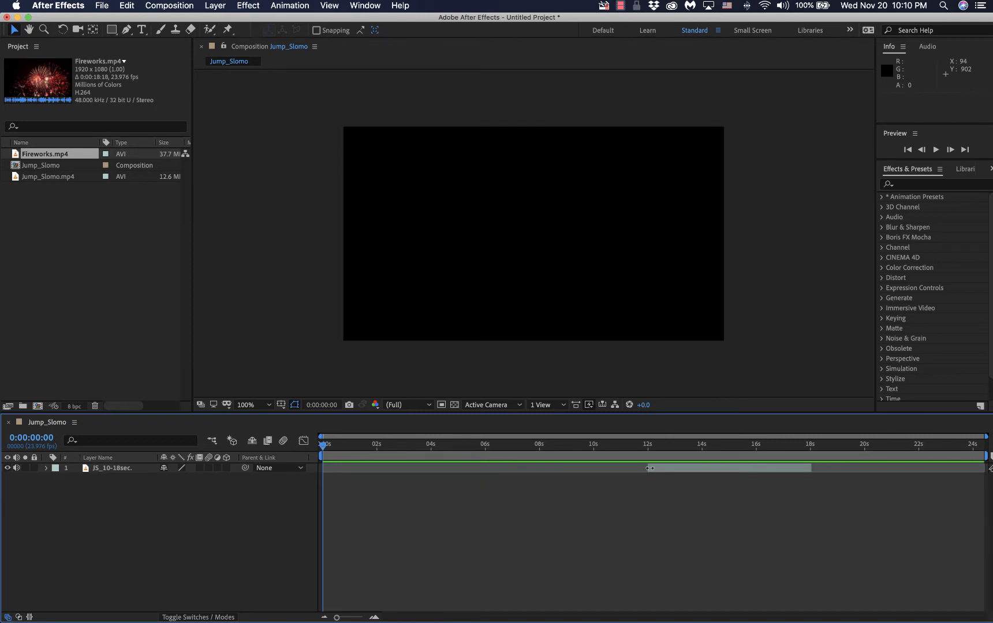
left_click_drag(650, 468, 322, 468)
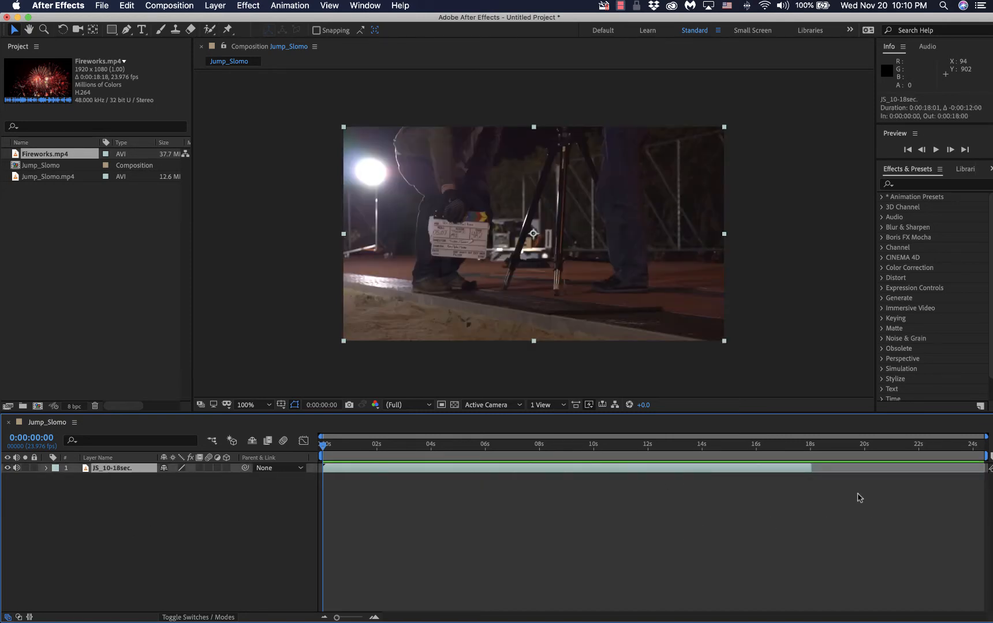
left_click_drag(811, 468, 986, 469)
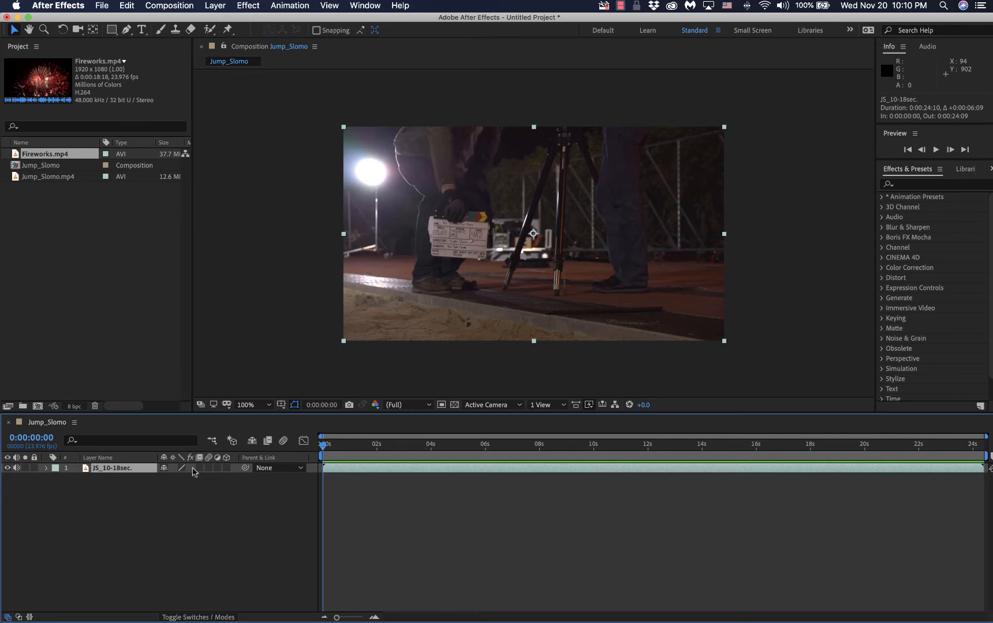
- Switch the JS_10-18sec. layer's audio off and on, and hide its video and show it again
left_click(17, 468)
left_click(17, 470)
left_click(7, 469)
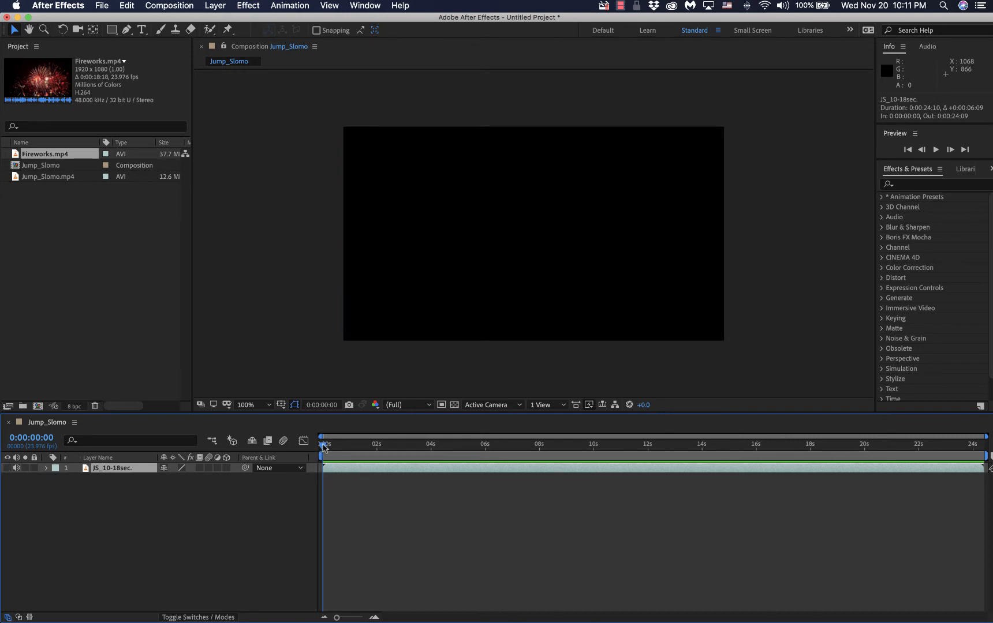
mouse_move(323, 446)
left_mouse_down()
mouse_move(489, 447)
mouse_move(311, 453)
left_mouse_up()
left_click_drag(322, 445, 268, 452)
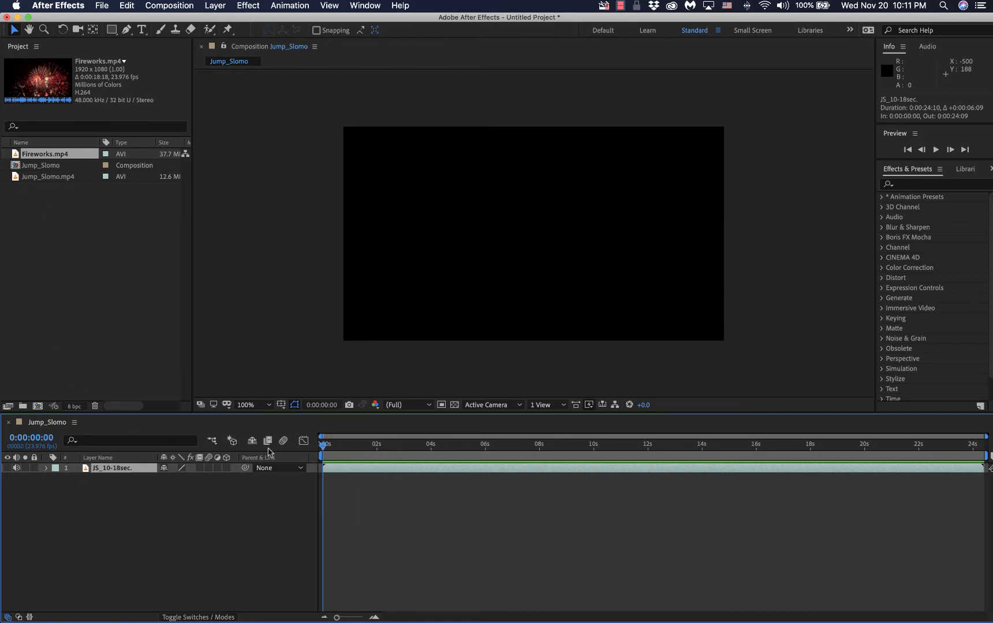
left_click(8, 468)
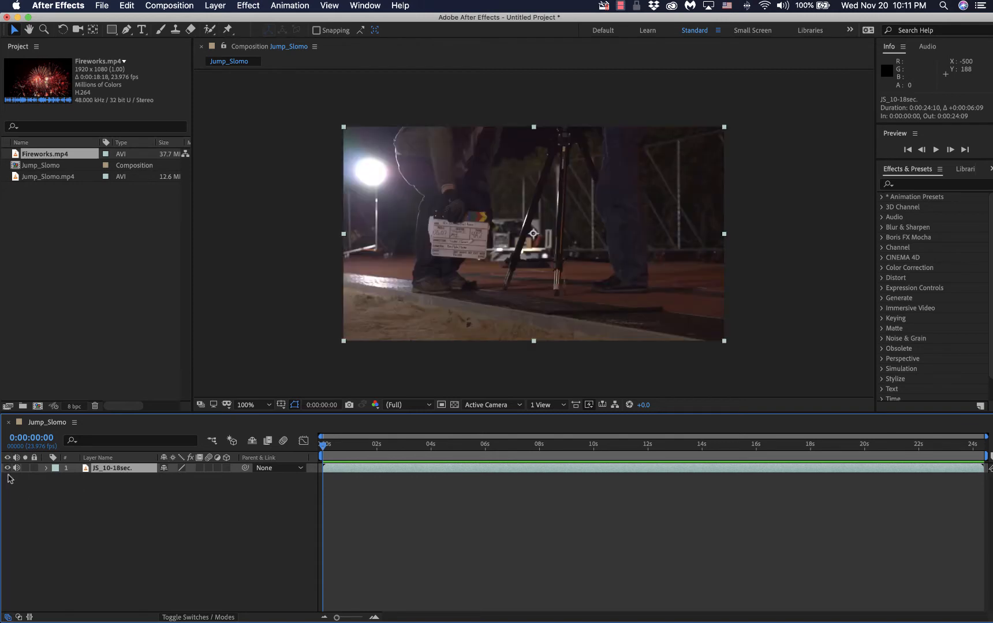
- Toggle the JS_10-18sec. layer's visibility repeatedly, previewing briefly while it is hidden, and leave it shown
left_click(7, 468)
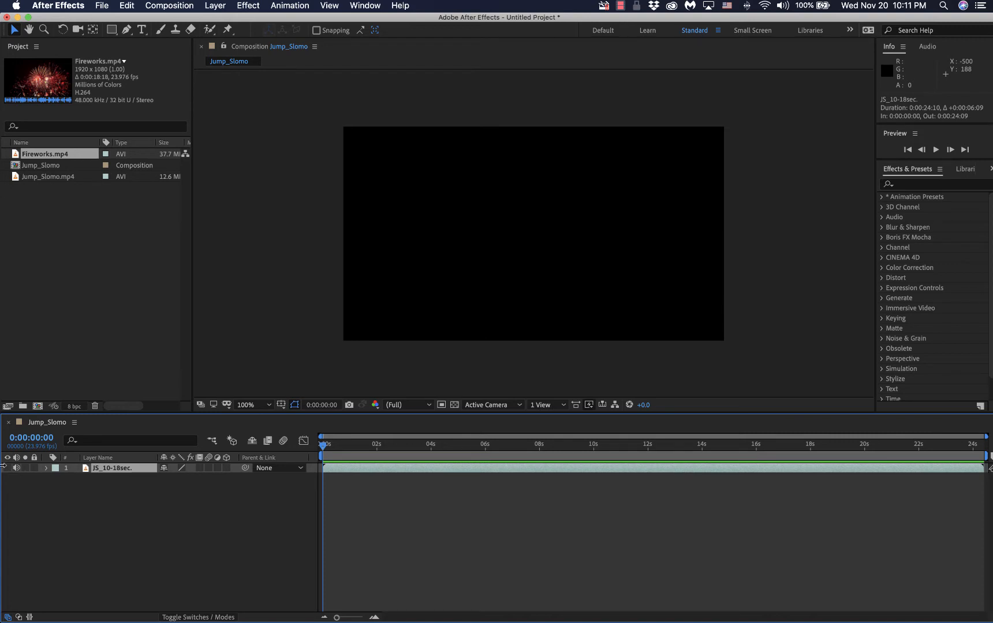
left_click(8, 468)
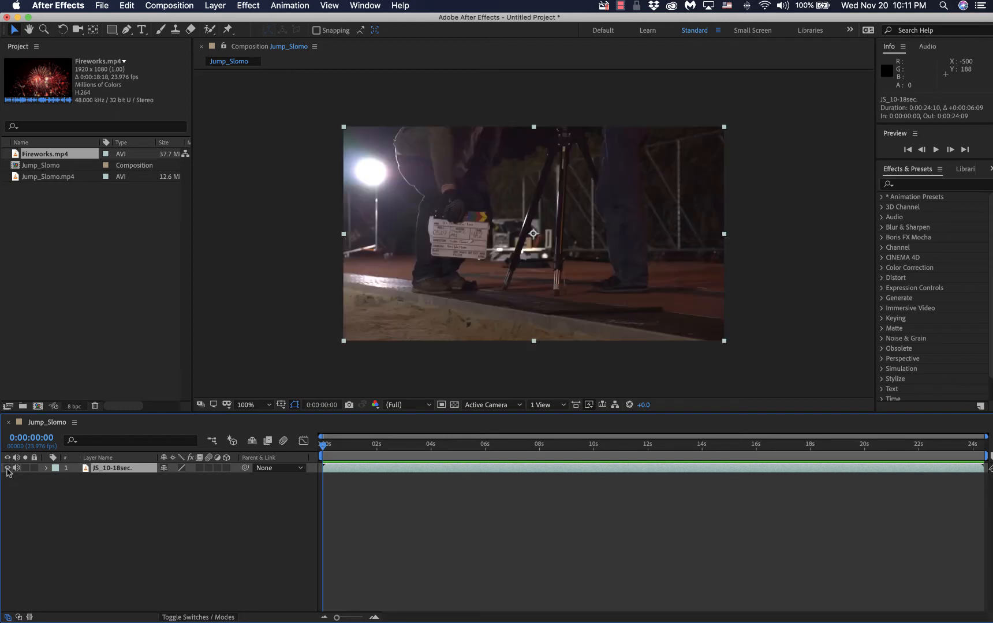
left_click(8, 468)
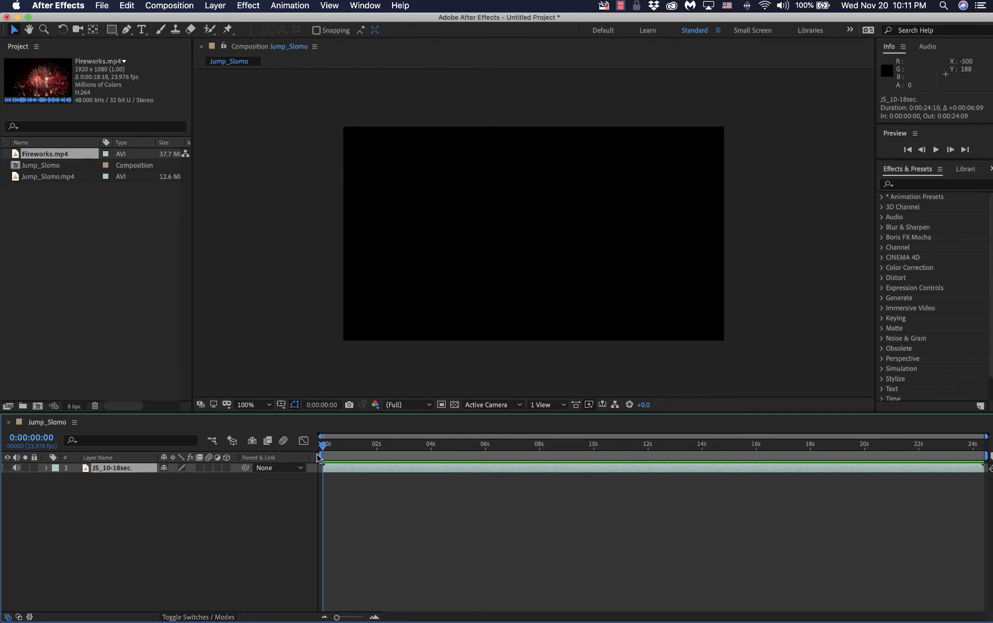
key("space")
key("space")
left_click(8, 468)
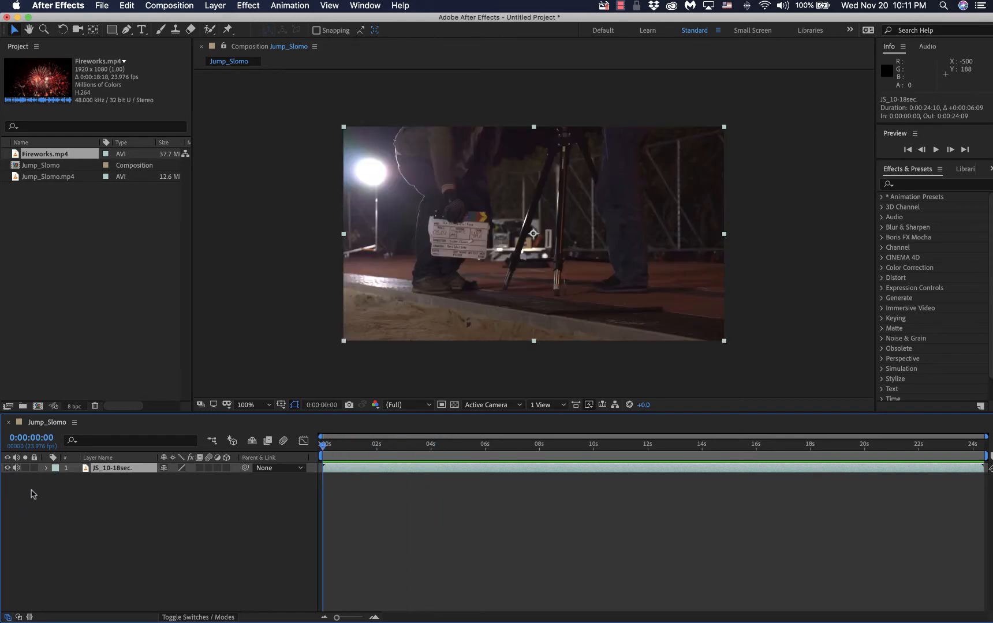
- Lock the JS_10-18sec. layer, try to select and move it in the composition view, and unlock it
left_click(34, 468)
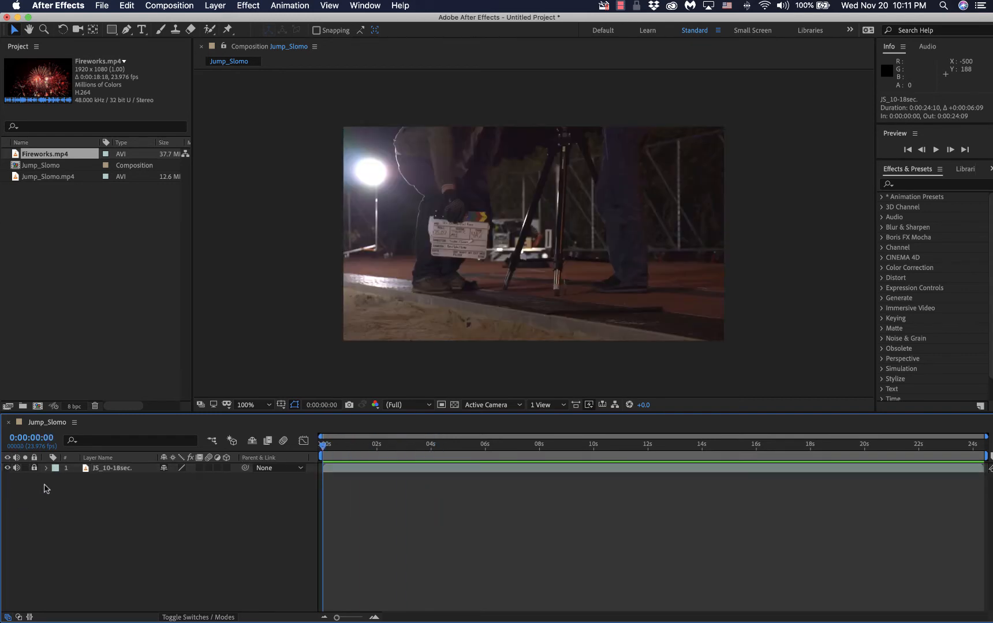
left_click_drag(450, 275, 323, 341)
left_click_drag(297, 231, 470, 330)
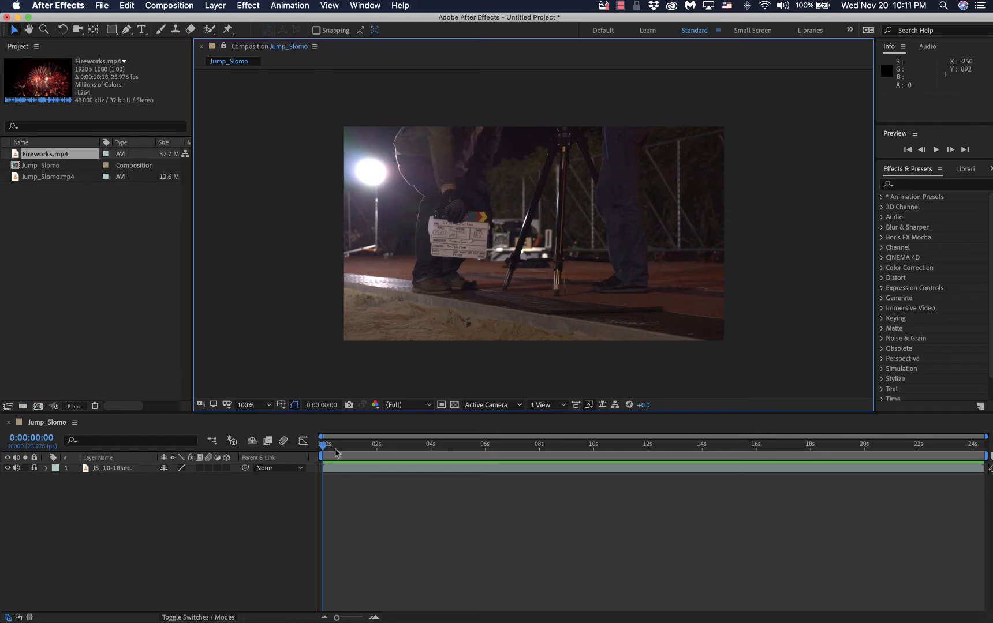
mouse_move(323, 447)
left_mouse_down()
mouse_move(738, 447)
mouse_move(323, 447)
left_mouse_up()
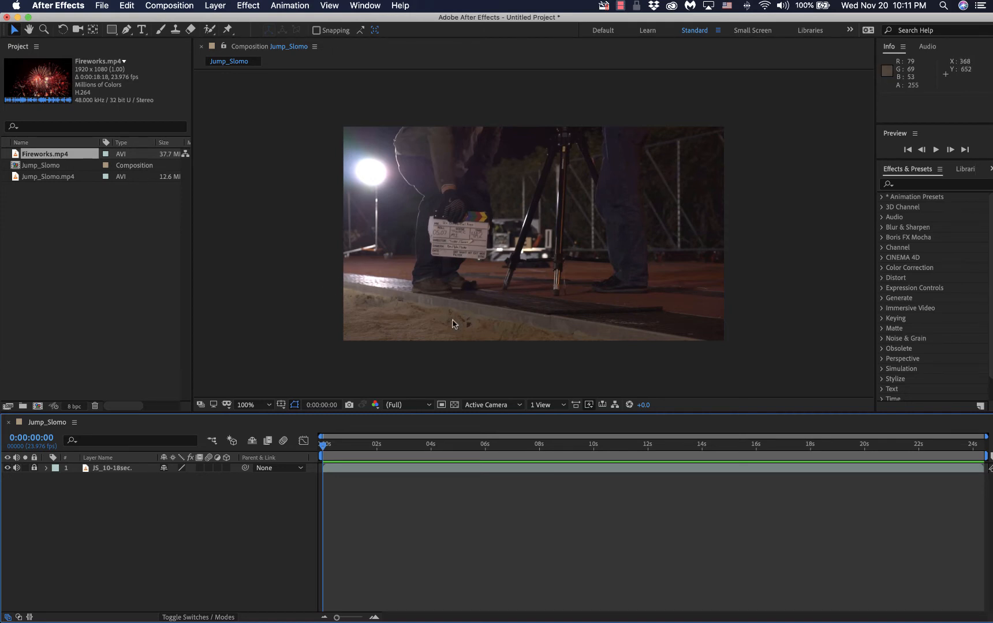
left_click(34, 468)
left_click(102, 469)
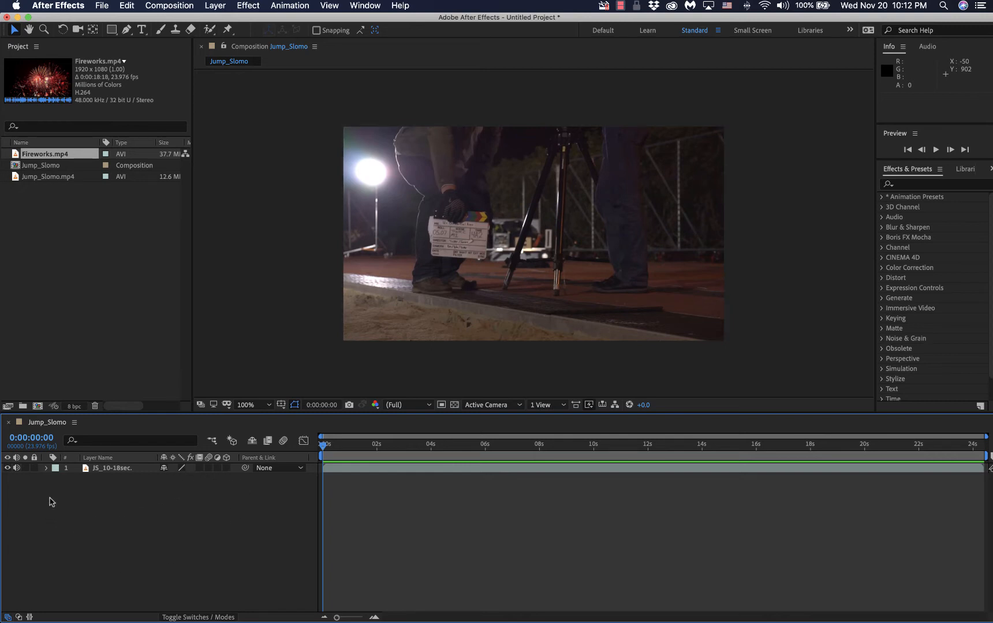
- Expand the JS_10-18sec. layer's Transform properties and set the composition view magnification to 50%
left_click(47, 469)
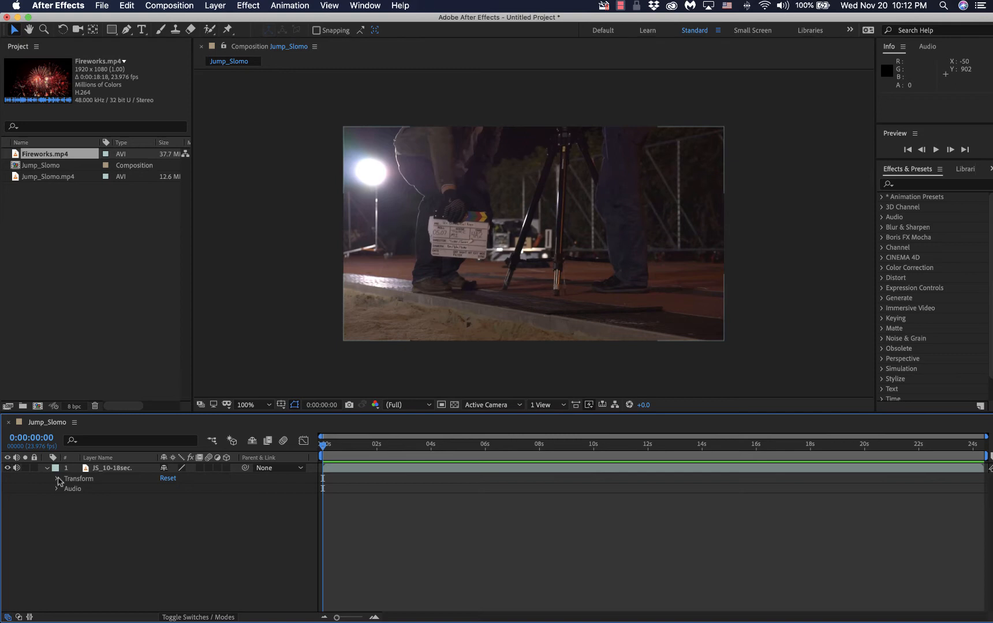
left_click(57, 479)
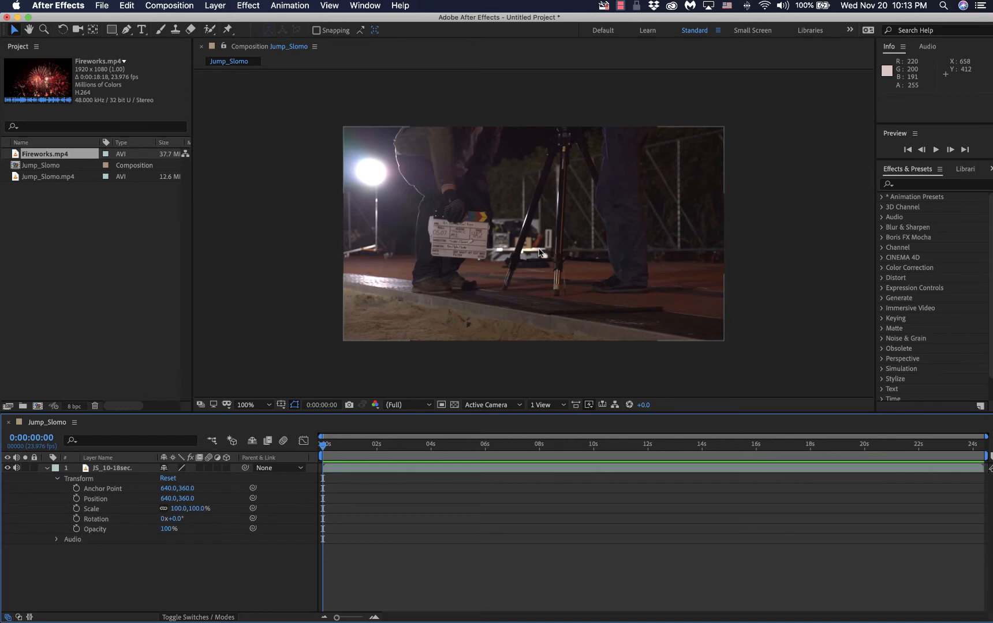
left_click(263, 407)
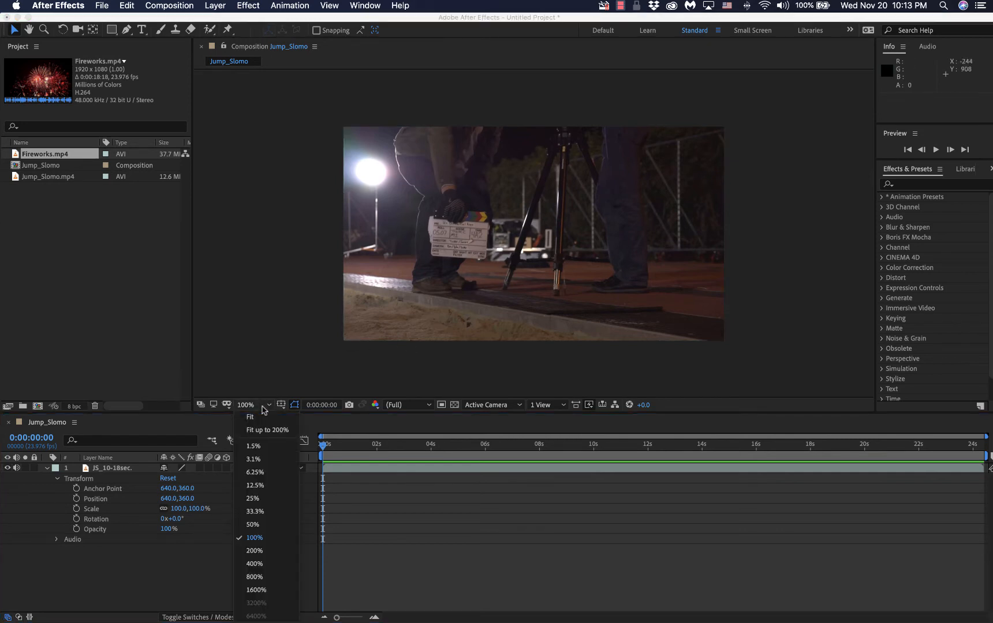
left_click(259, 524)
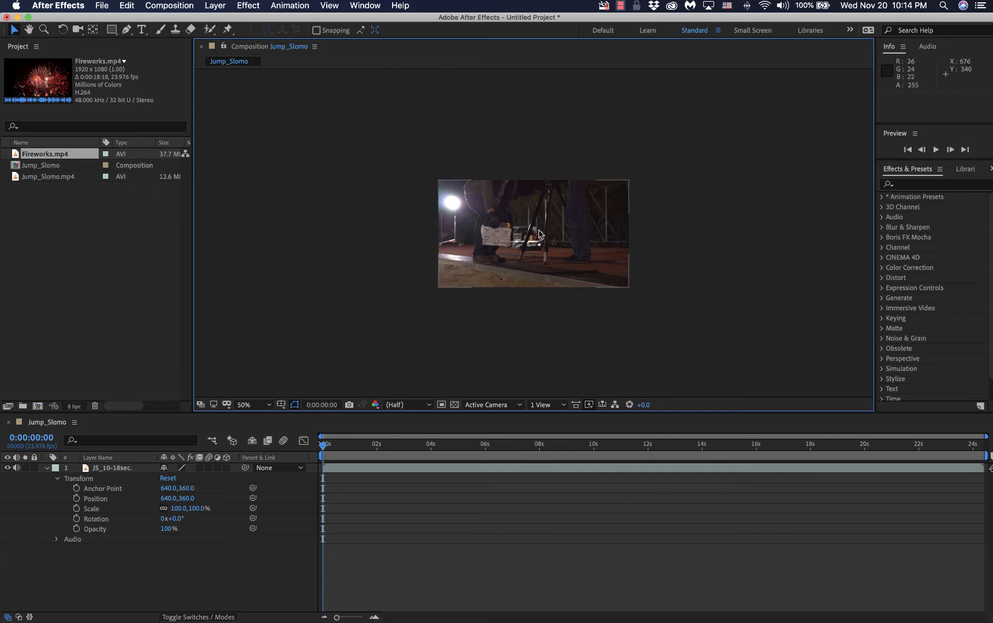
- Move the JS_10-18sec. layer to position 500.0, 248.0, stretch it to a scale of 146.2, 178.9%, and undo the scaling
mouse_move(528, 226)
left_mouse_down()
mouse_move(511, 271)
mouse_move(474, 284)
mouse_move(443, 268)
mouse_move(518, 218)
left_mouse_up()
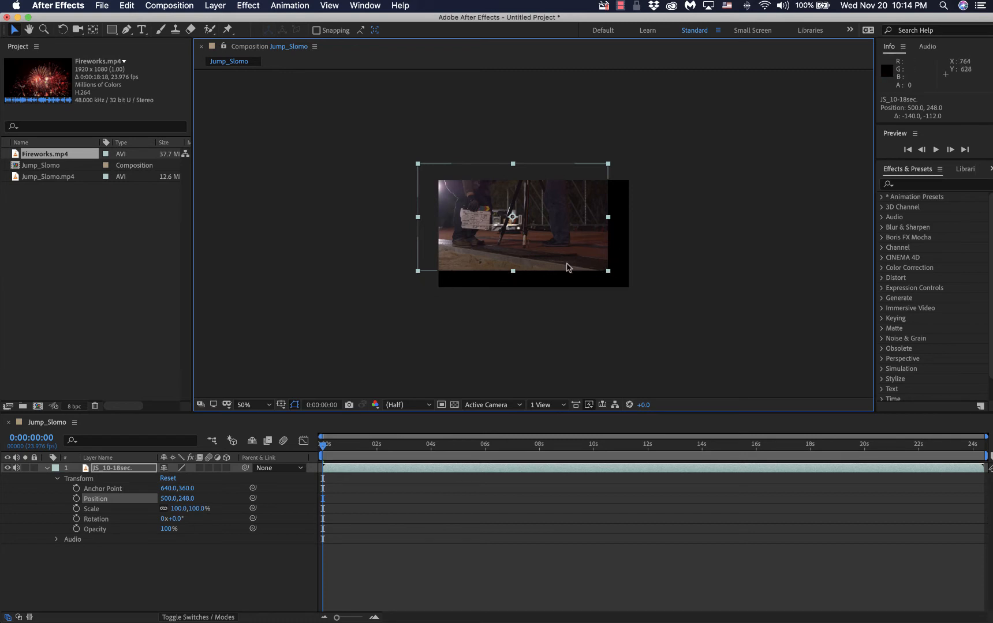
left_click_drag(417, 271, 373, 315)
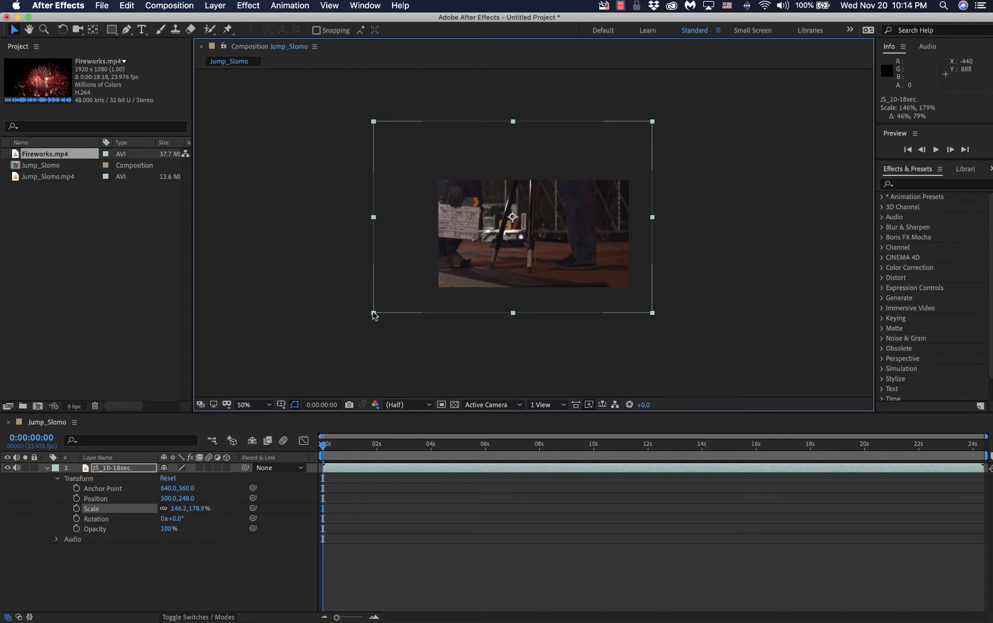
key("super+z")
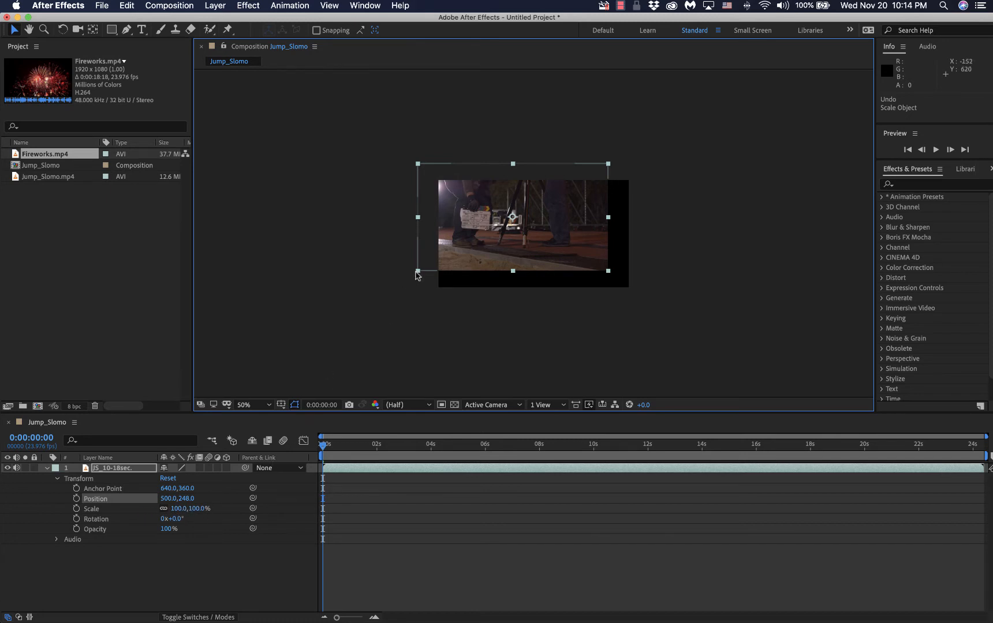
- Scale the JS_10-18sec. layer from its corner both freely and proportionally, finishing at 148.1% in both dimensions
left_click_drag(416, 272, 436, 281)
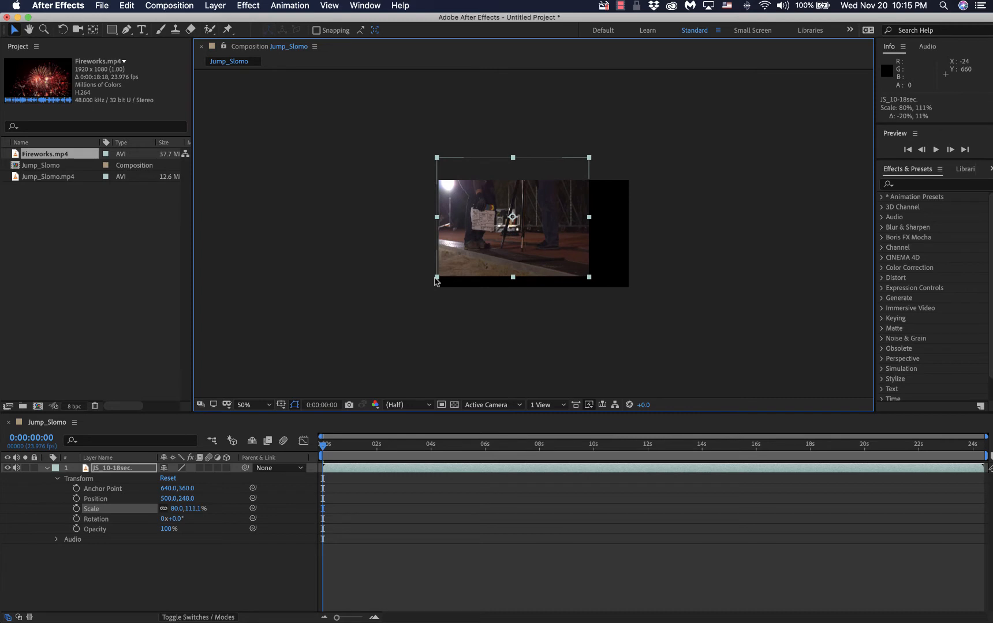
left_click_drag(436, 282, 426, 281)
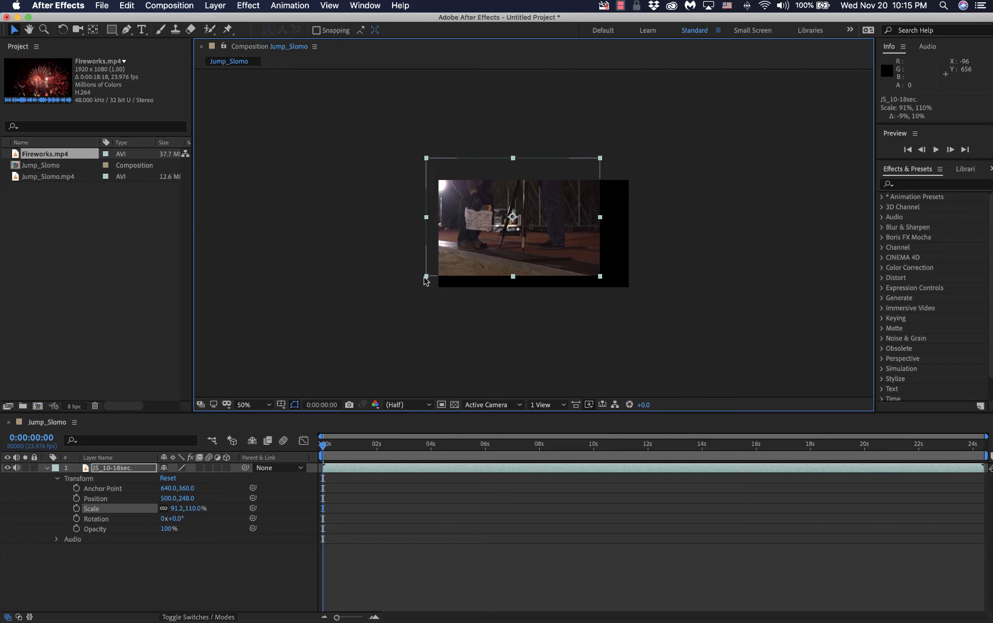
left_click_drag(425, 281, 472, 296)
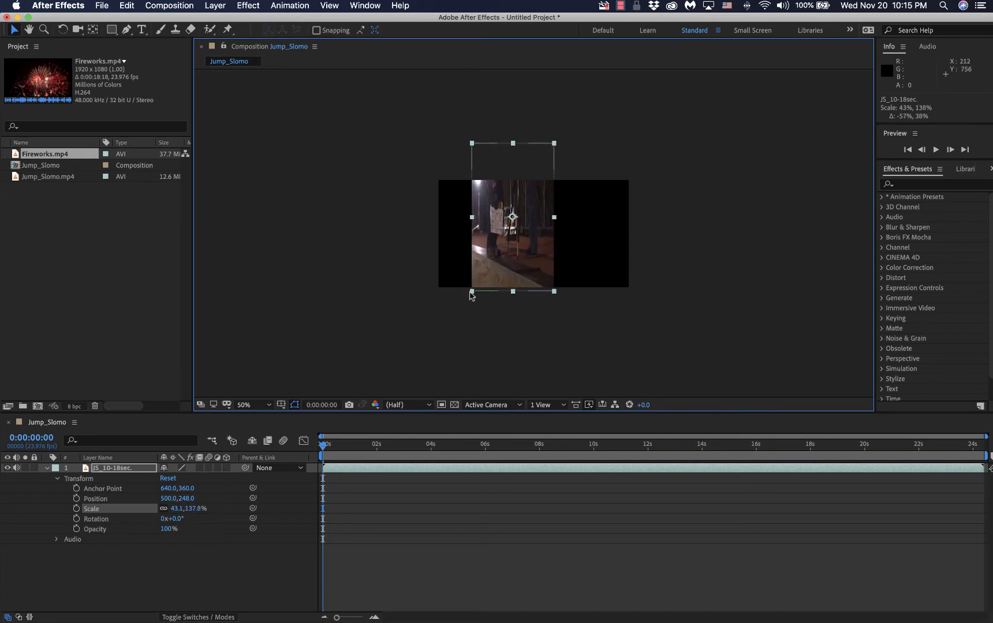
key("shift")
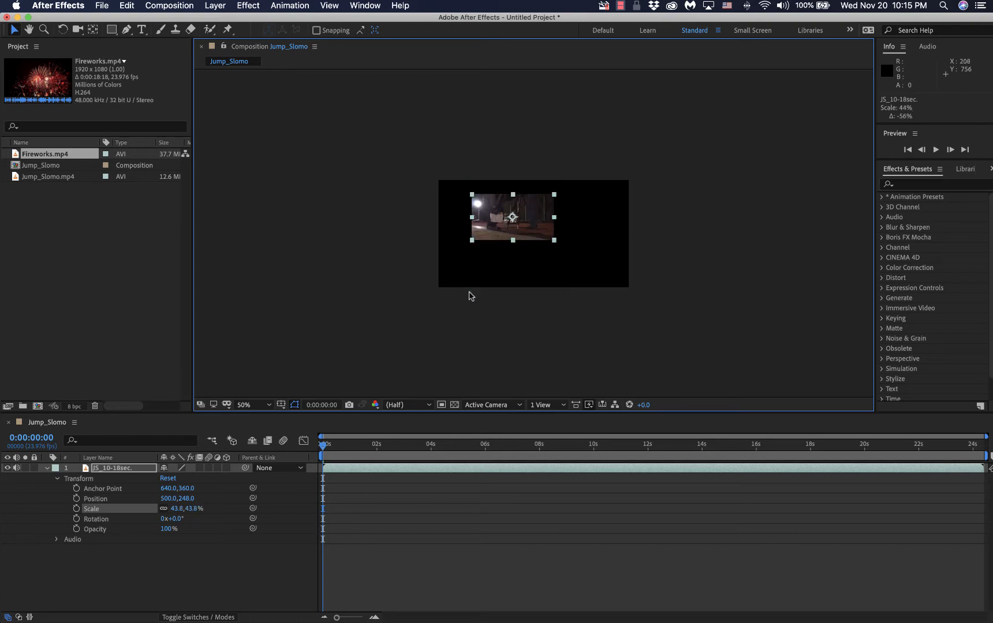
left_click_drag(456, 300, 426, 276)
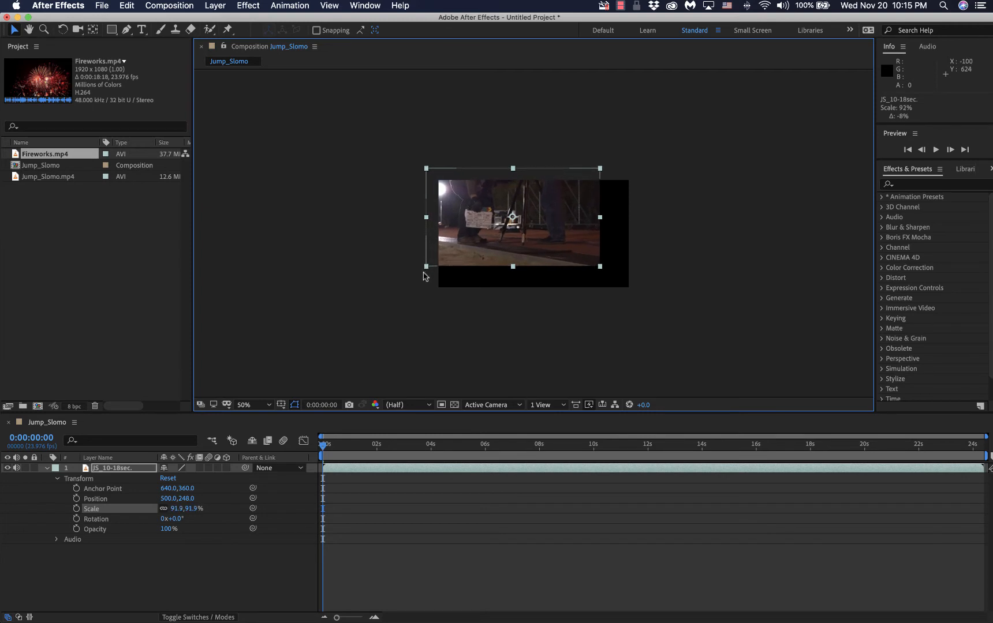
left_click_drag(413, 281, 479, 248)
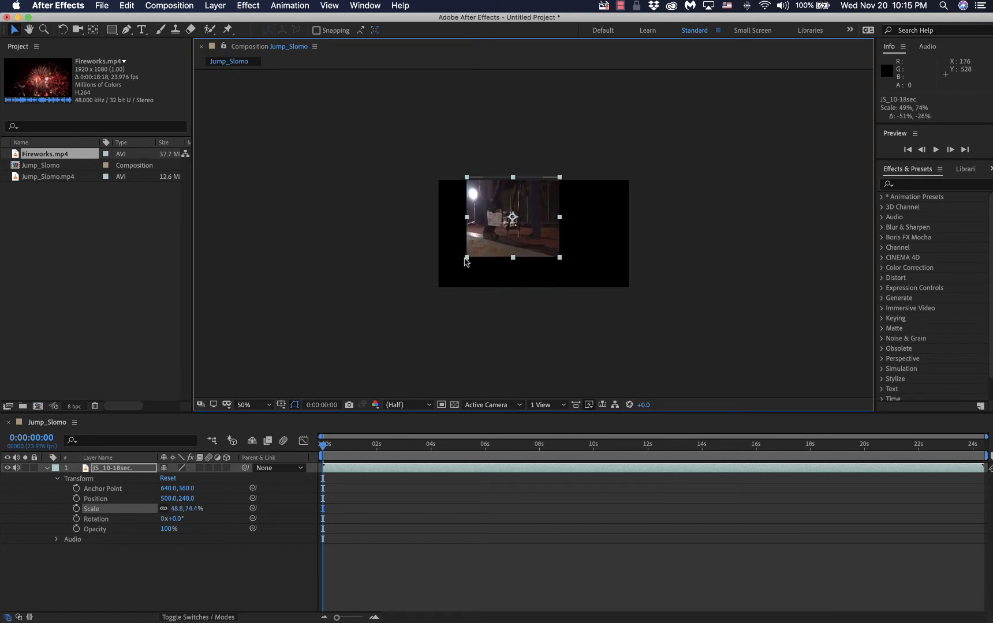
left_click_drag(428, 290, 370, 310)
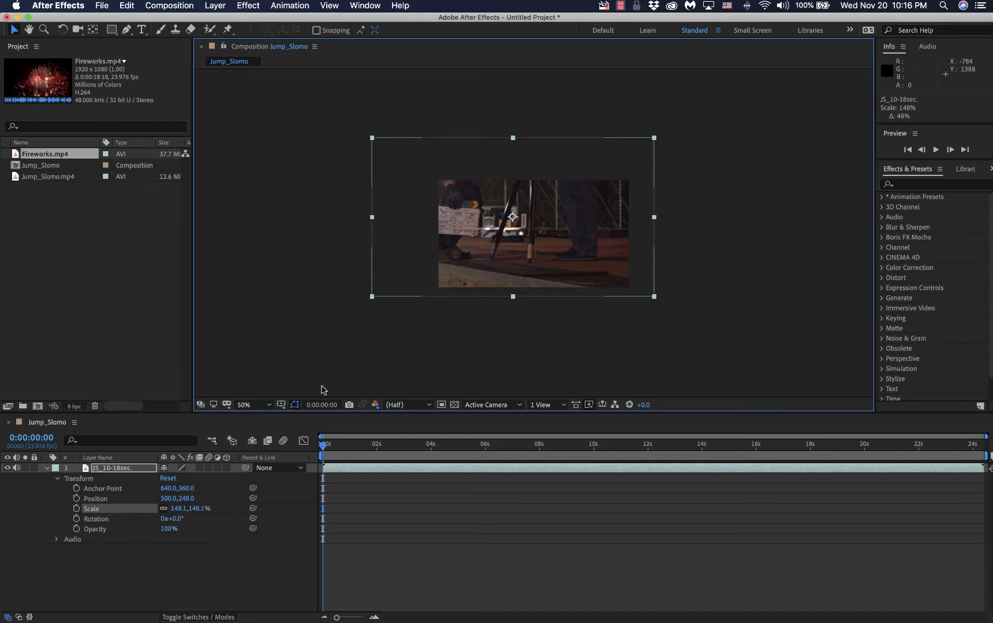
- Reset the Scale and Position properties of the JS_10-18sec. layer to their defaults
right_click(117, 512)
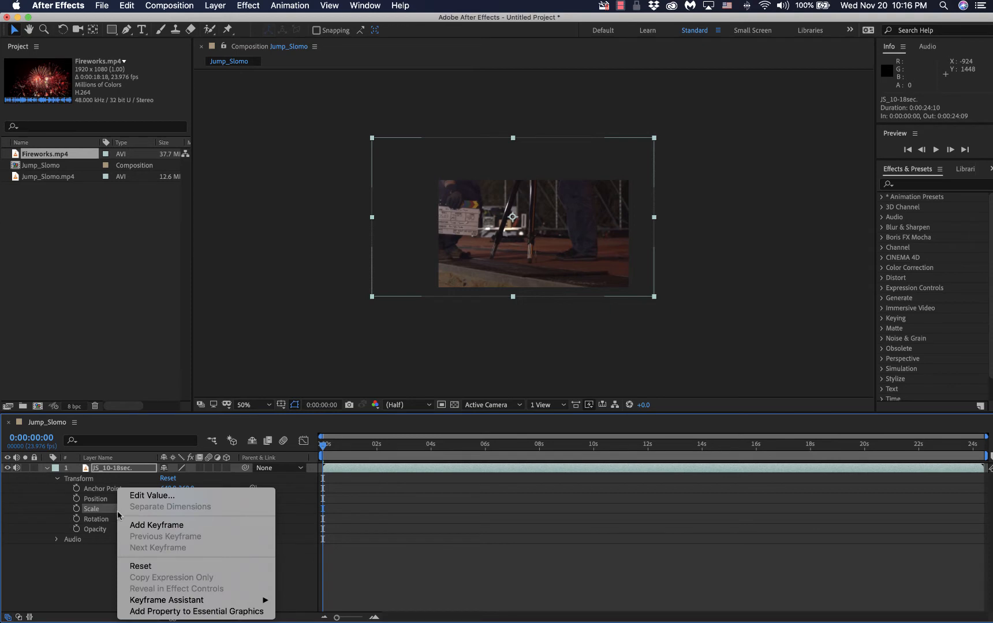
left_click(139, 566)
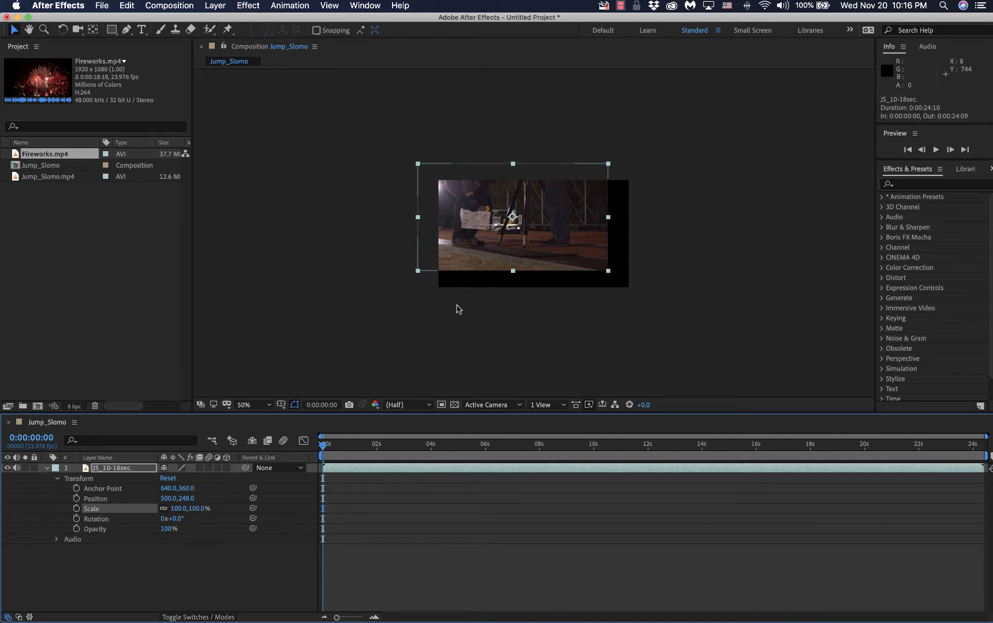
left_click(95, 498)
right_click(108, 499)
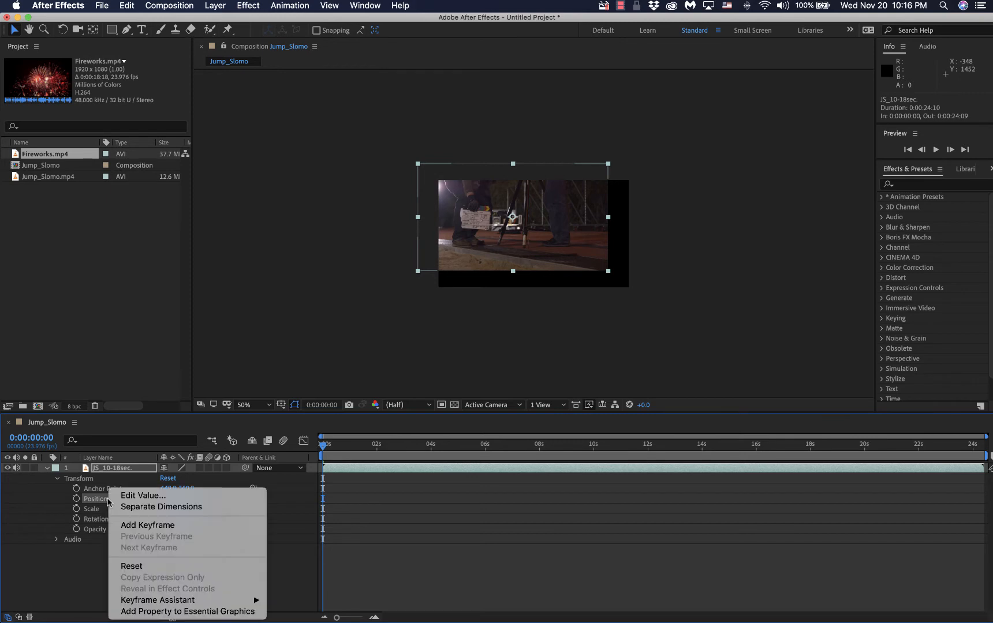
left_click(138, 566)
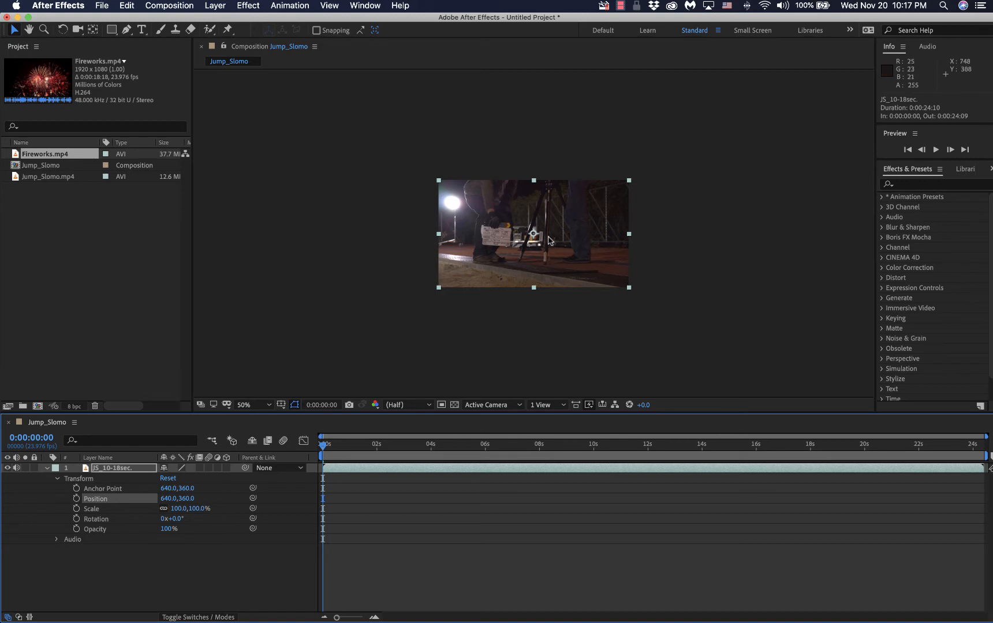
- Move the JS_10-18sec. layer out of frame to position -672.0, 360.0 and enable Position keyframing at 0:00:00:00
left_click(494, 263)
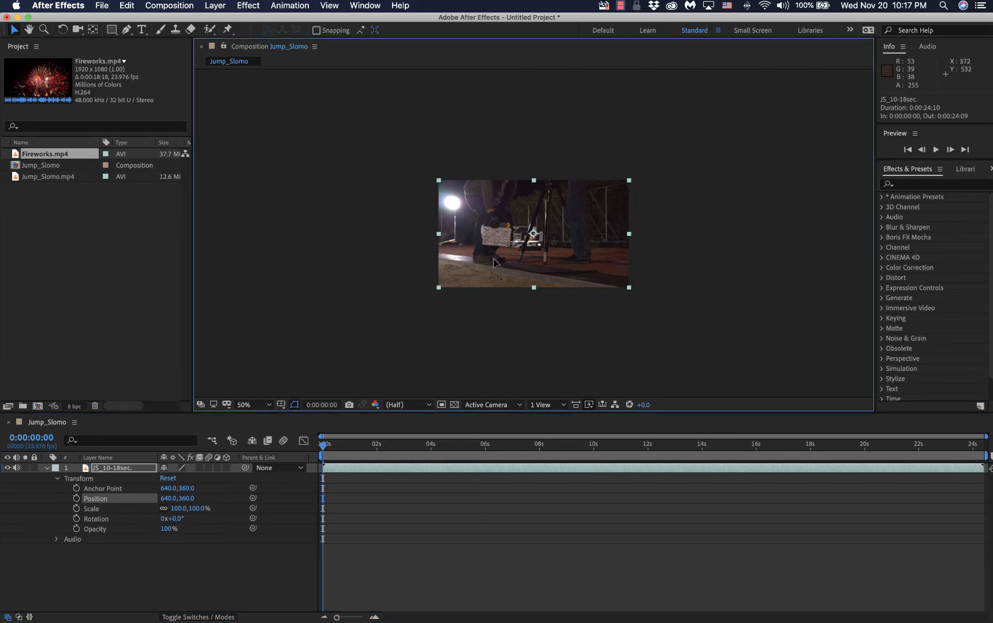
left_click(494, 262)
left_click_drag(494, 262, 300, 271)
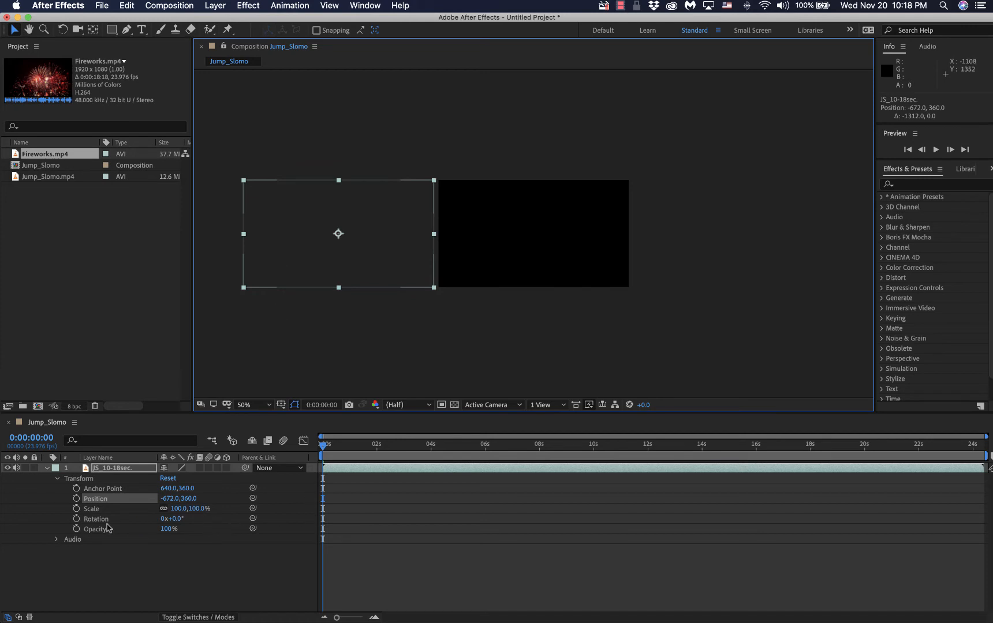
left_click(77, 499)
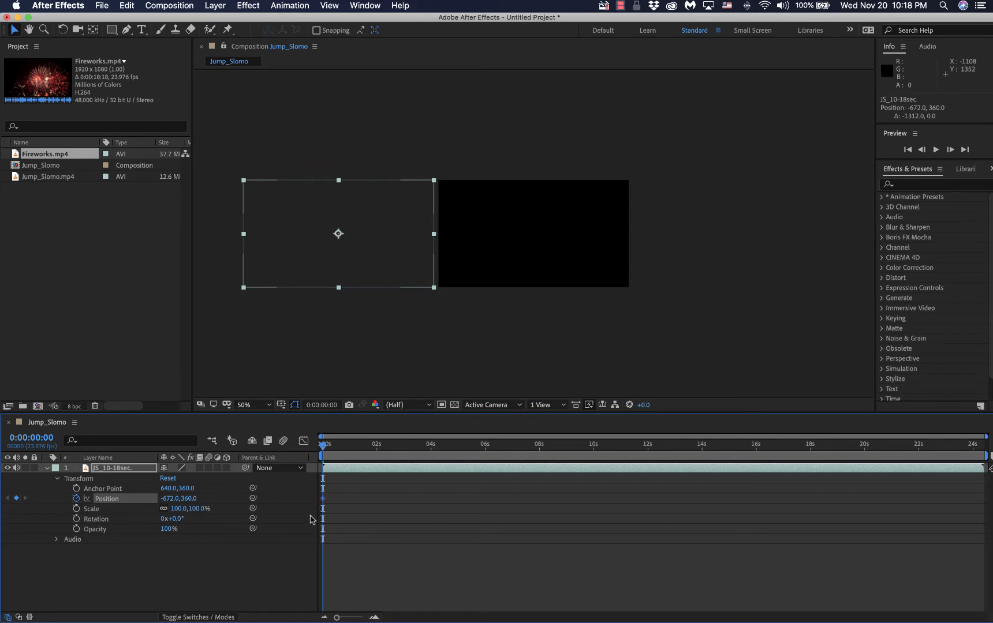
key("super+z")
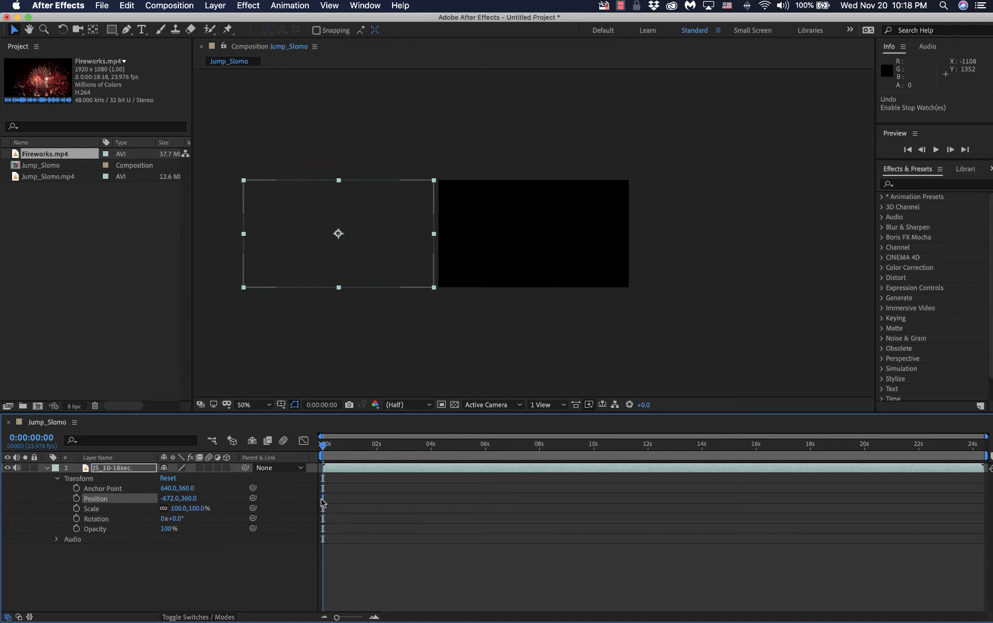
left_click(77, 499)
- Add a Position keyframe at 0:00:04:00 and move the JS_10-18sec. layer across the frame to 1972.0, 360.0
left_click_drag(322, 446, 432, 462)
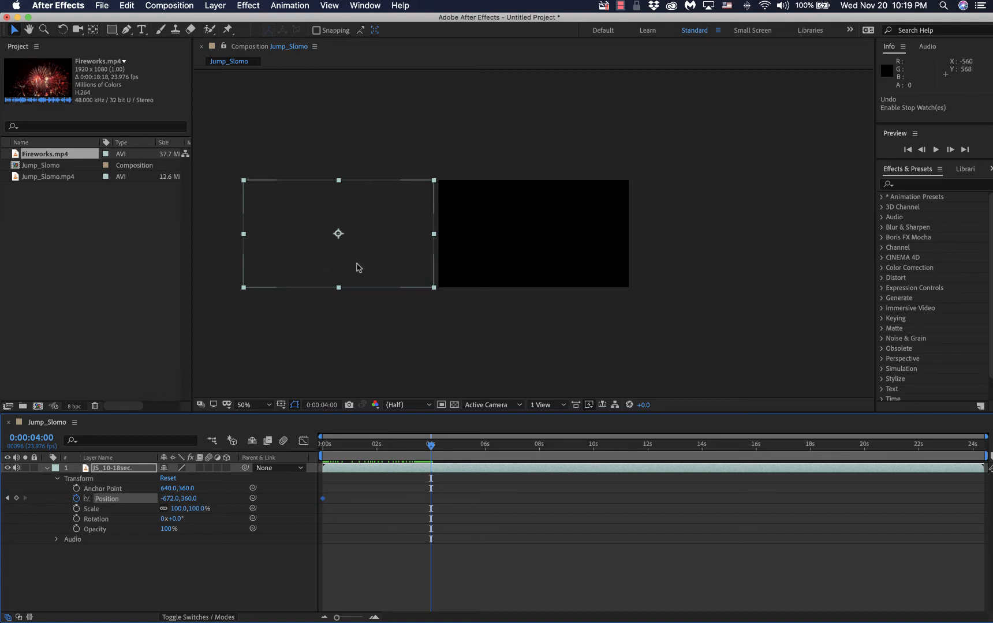
left_click(382, 250)
key("alt+shift+p")
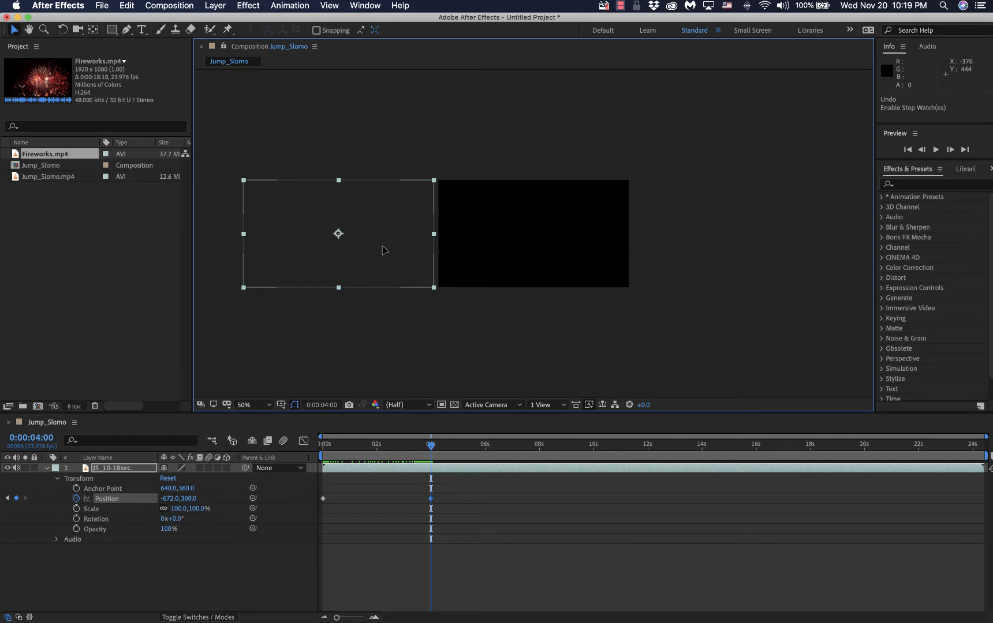
left_click(382, 250)
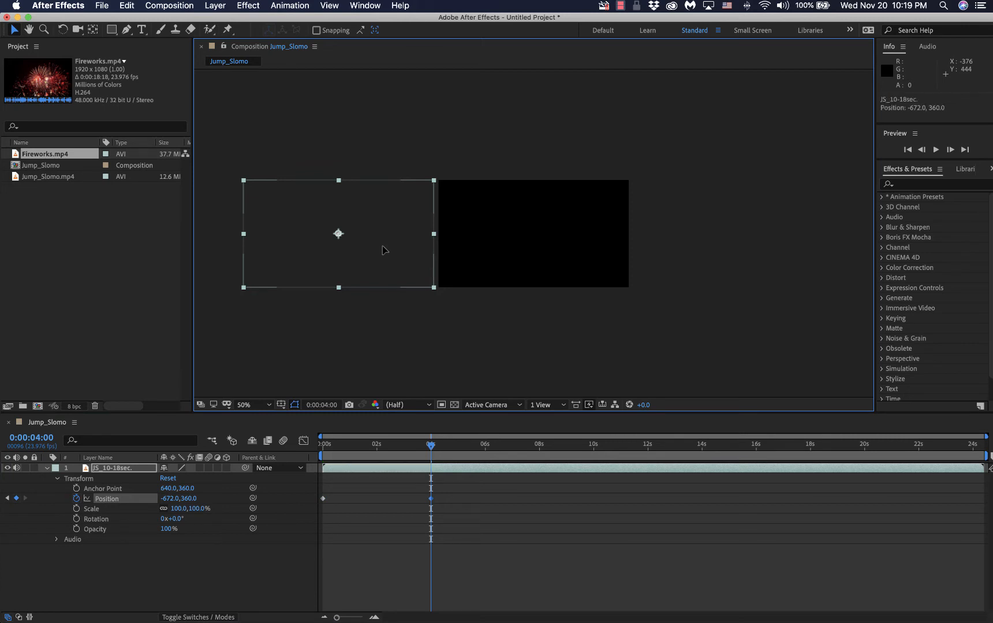
left_click_drag(383, 250, 778, 257)
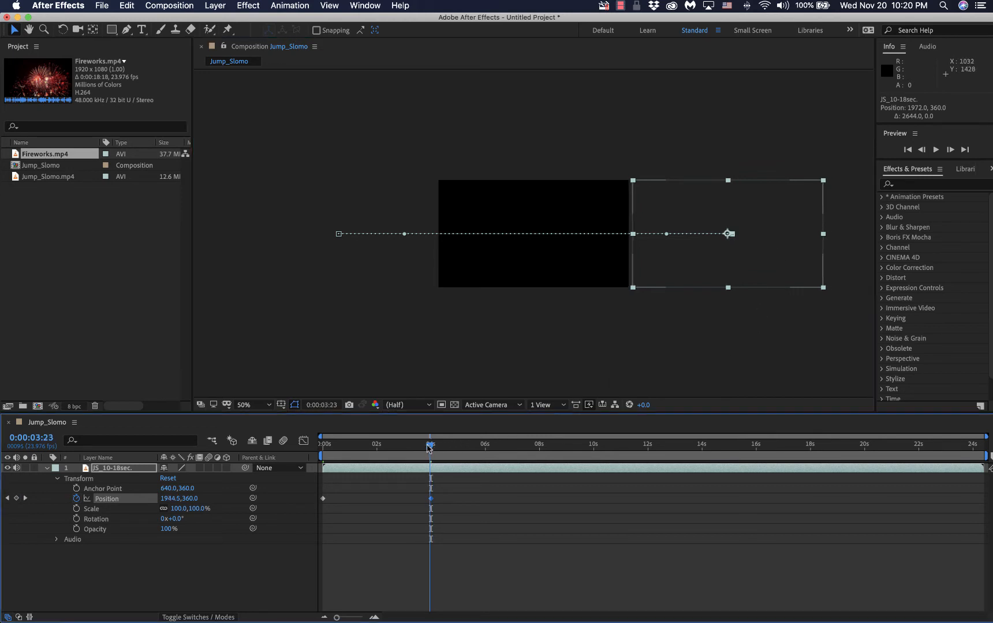
- Preview the layer's horizontal slide from the start of the composition and return the playhead to 0:00:00:00
left_click_drag(431, 449, 317, 451)
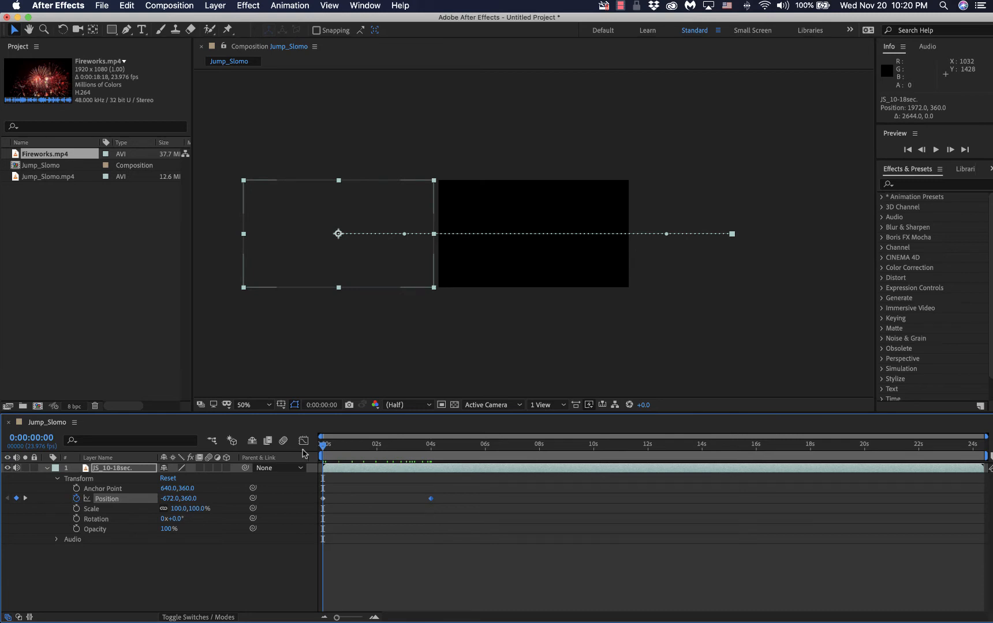
key("space")
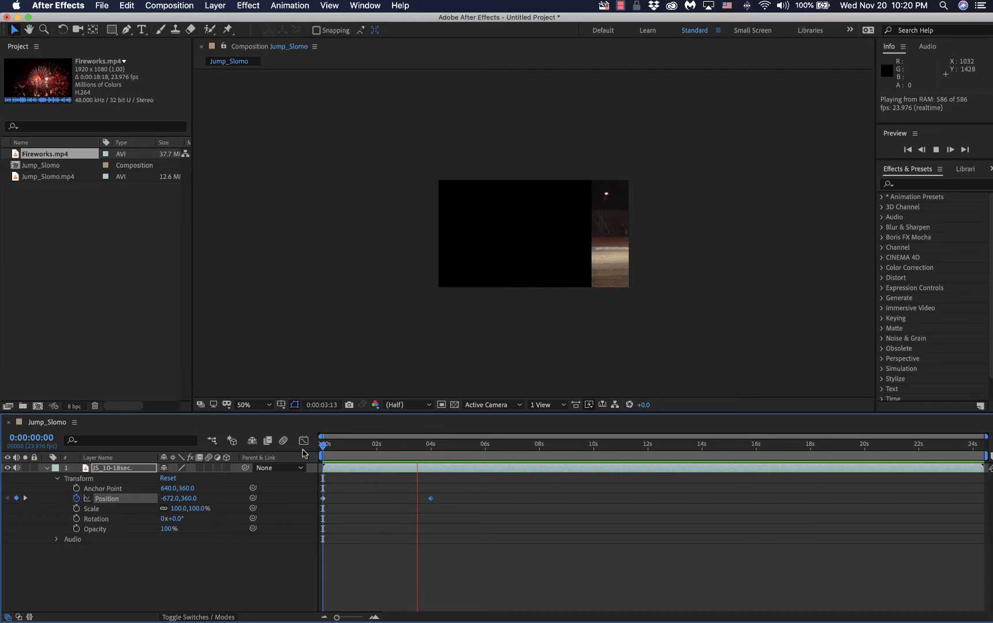
key("space")
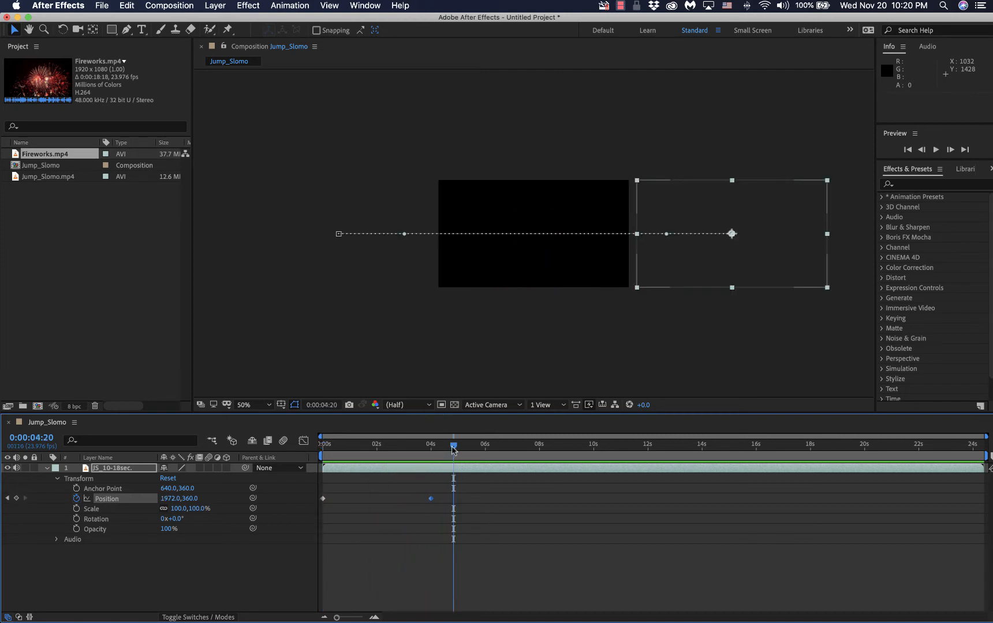
left_click_drag(453, 446, 312, 485)
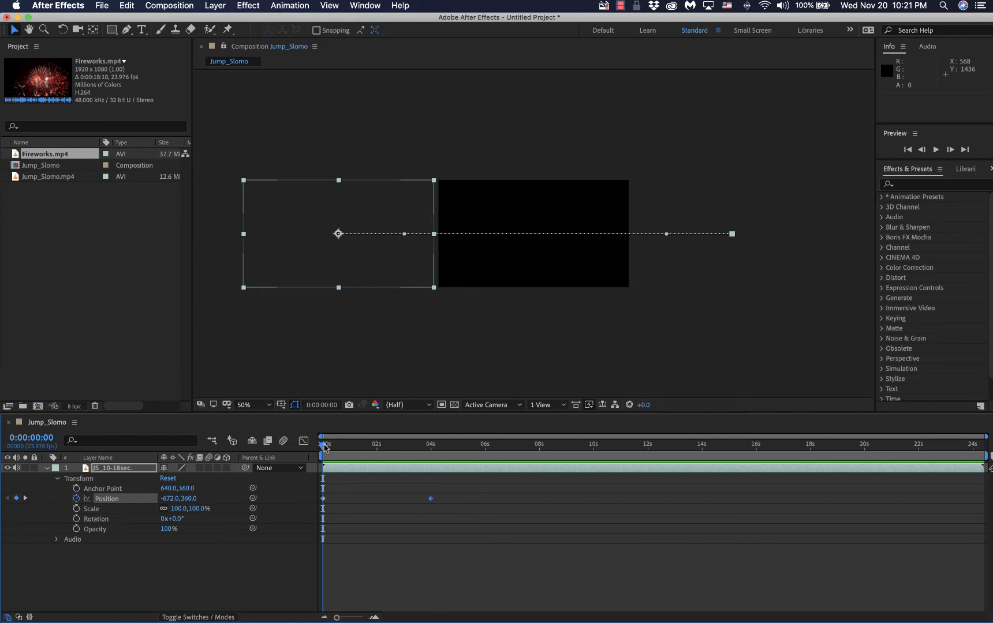
- Move the second Position keyframe to 0:00:08:00 and preview the retimed slide from the beginning
left_click_drag(325, 447, 541, 453)
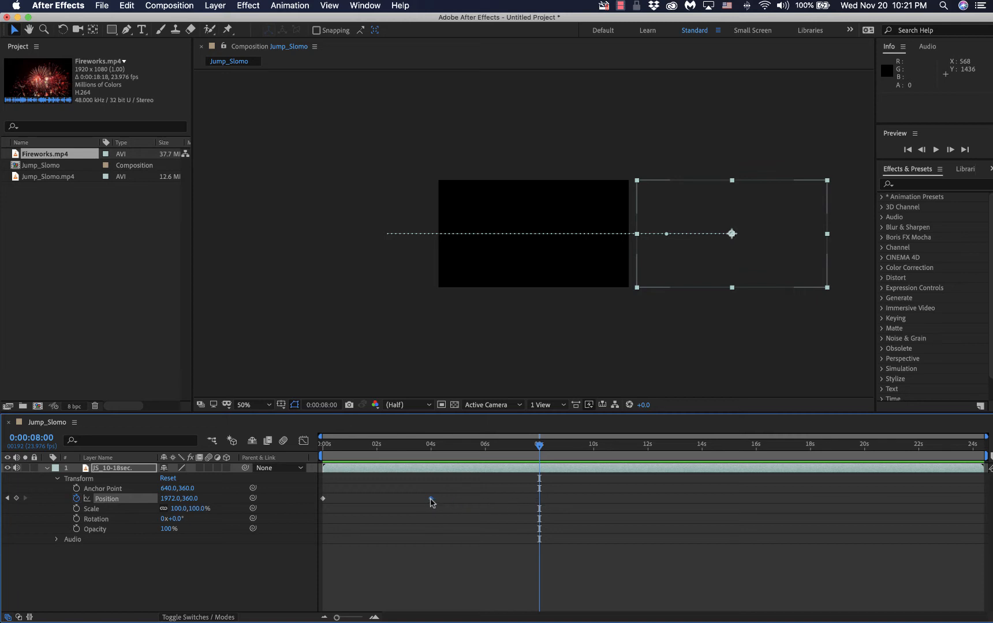
left_click_drag(430, 499, 532, 502)
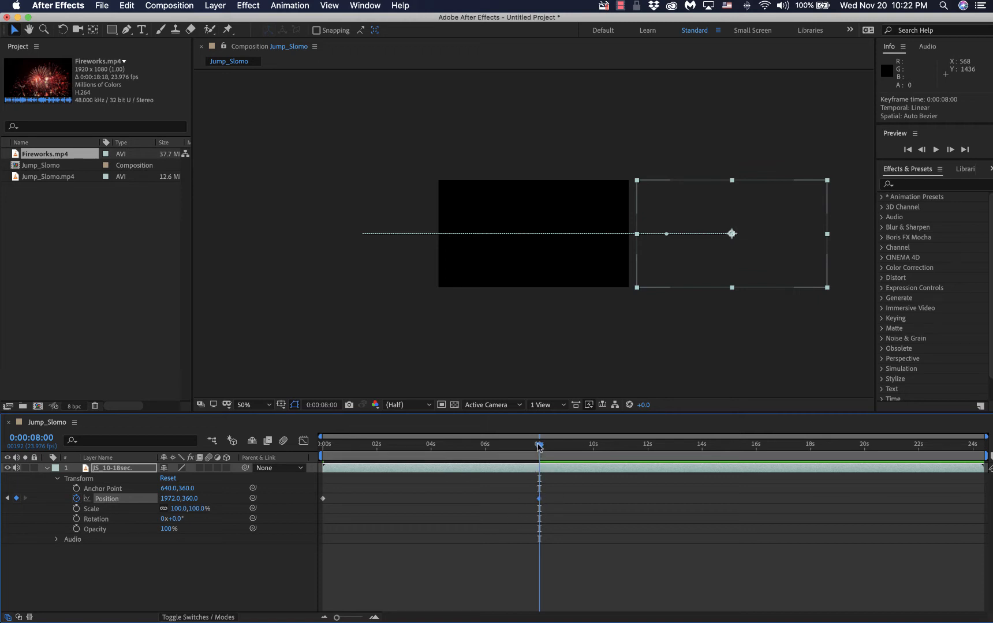
left_click_drag(539, 445, 321, 446)
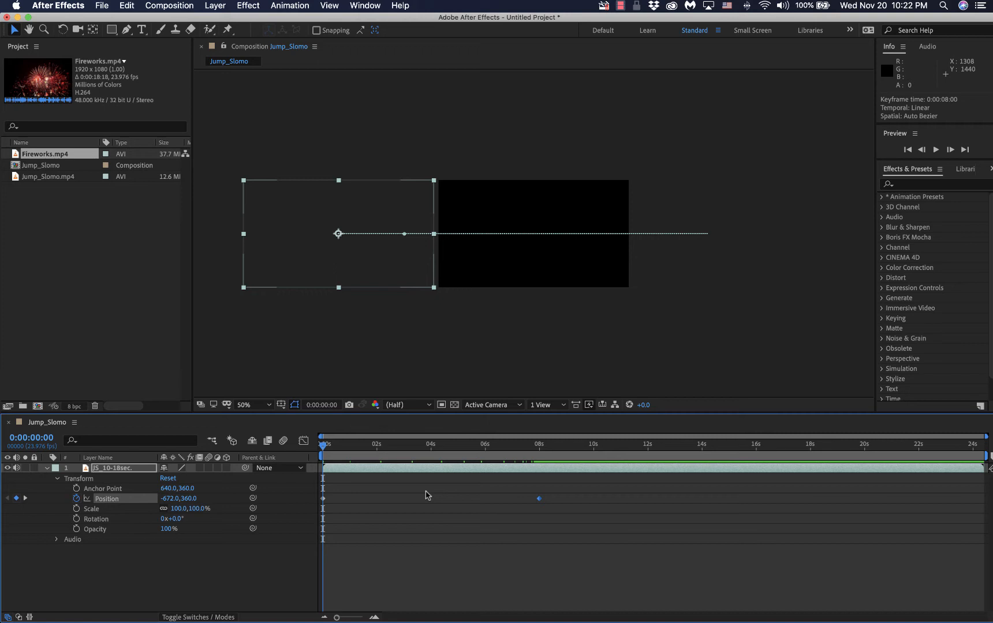
key("space")
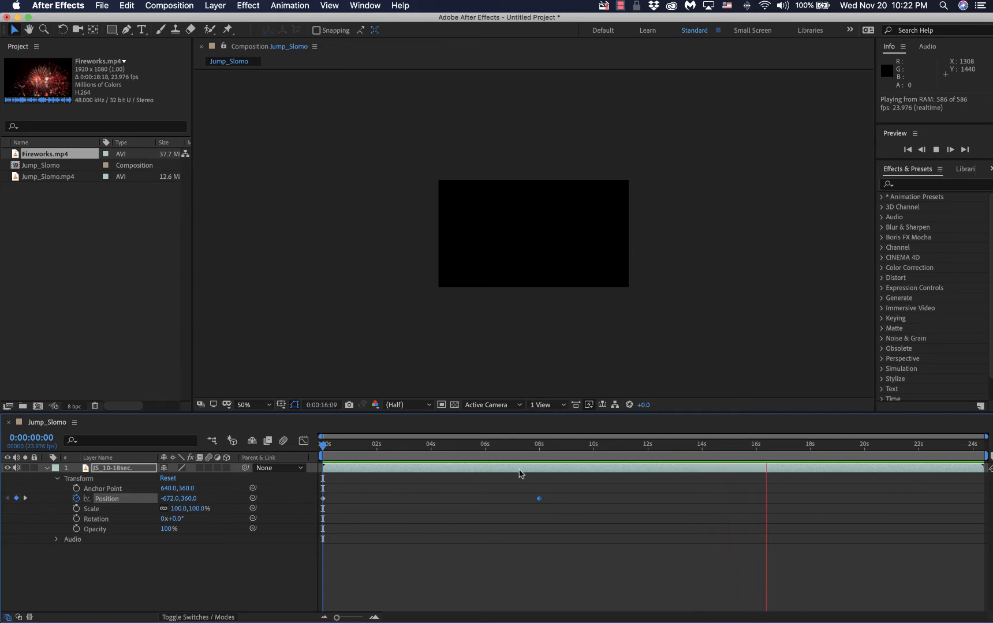
key("space")
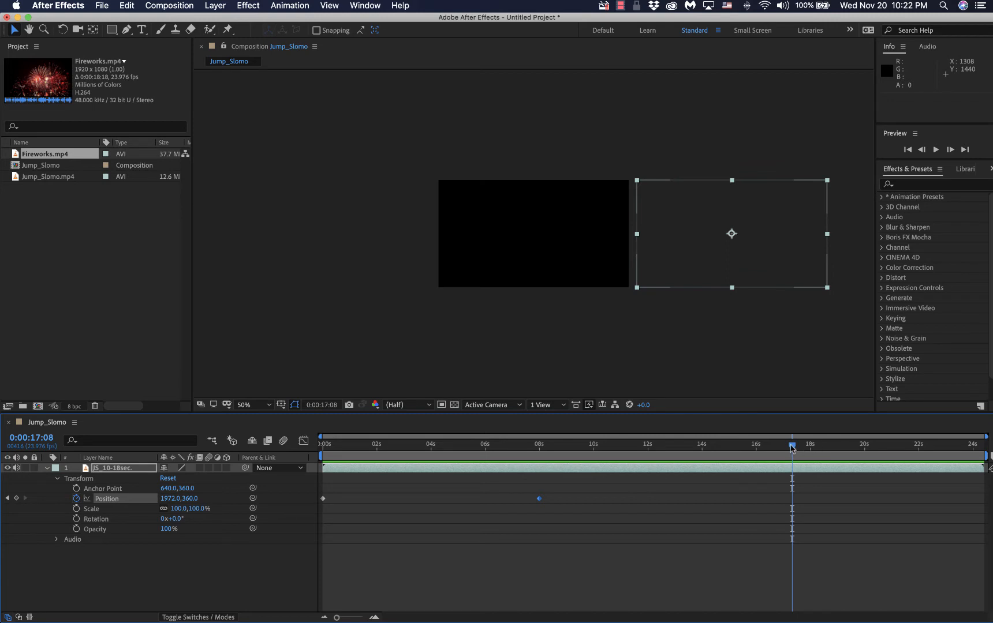
left_click_drag(791, 448, 306, 468)
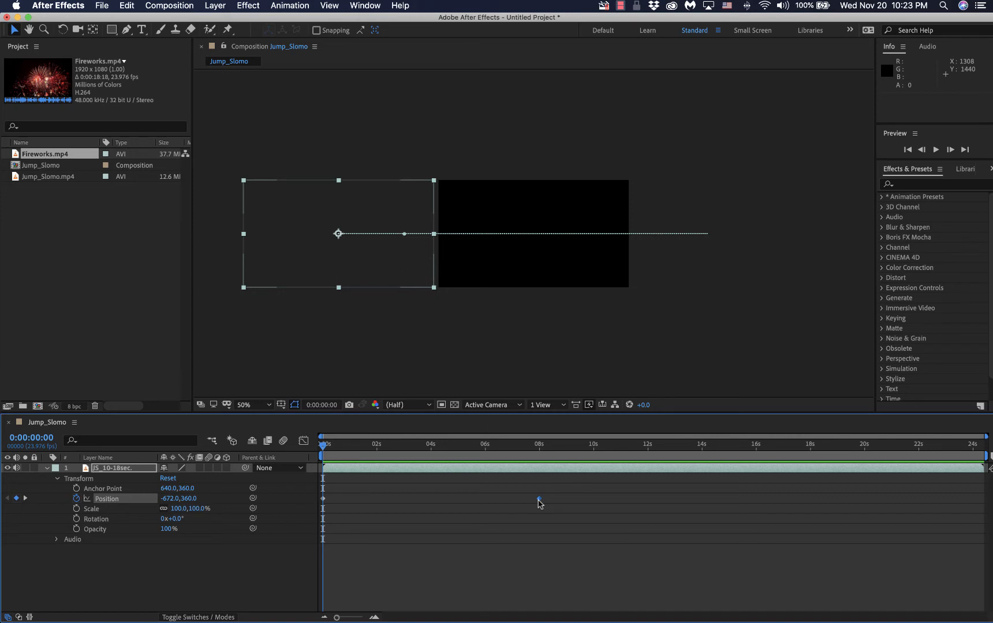
- Undo the second Position keyframe's retiming and value change, and redo both
key("super+z")
key("super+z")
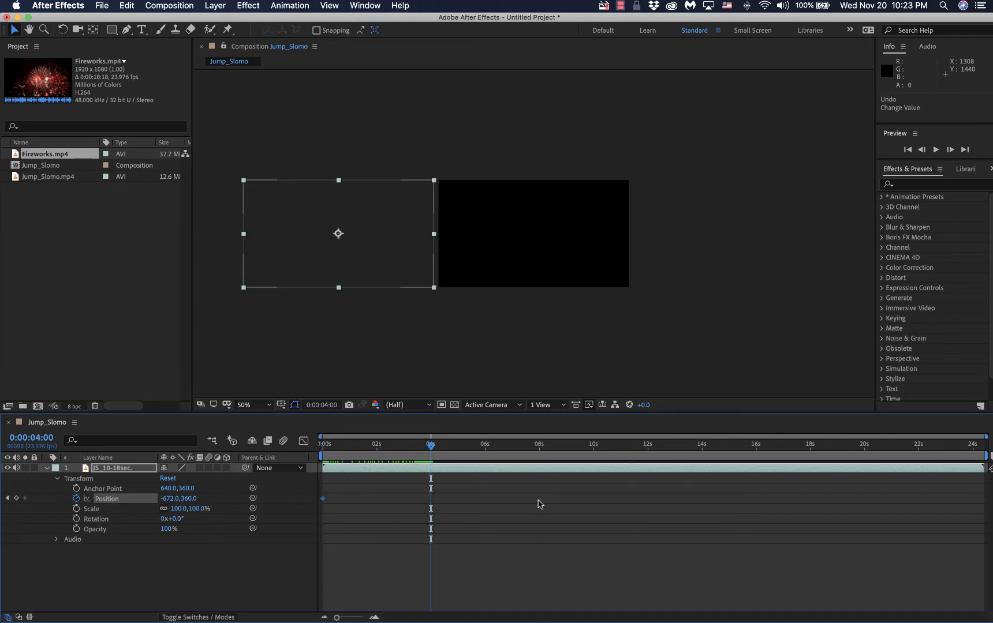
key("super+shift+z")
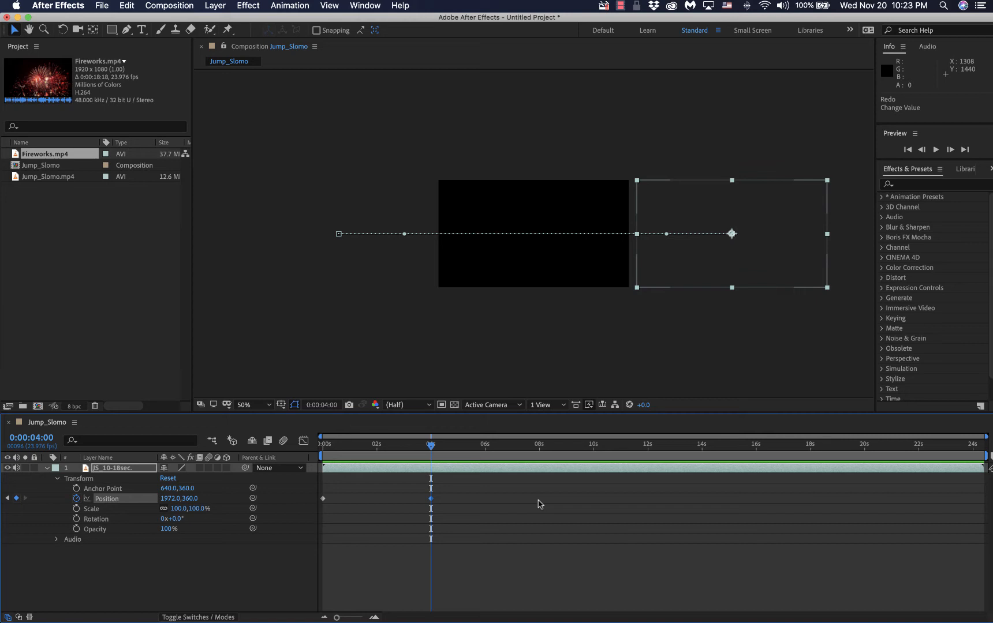
key("super+shift+z")
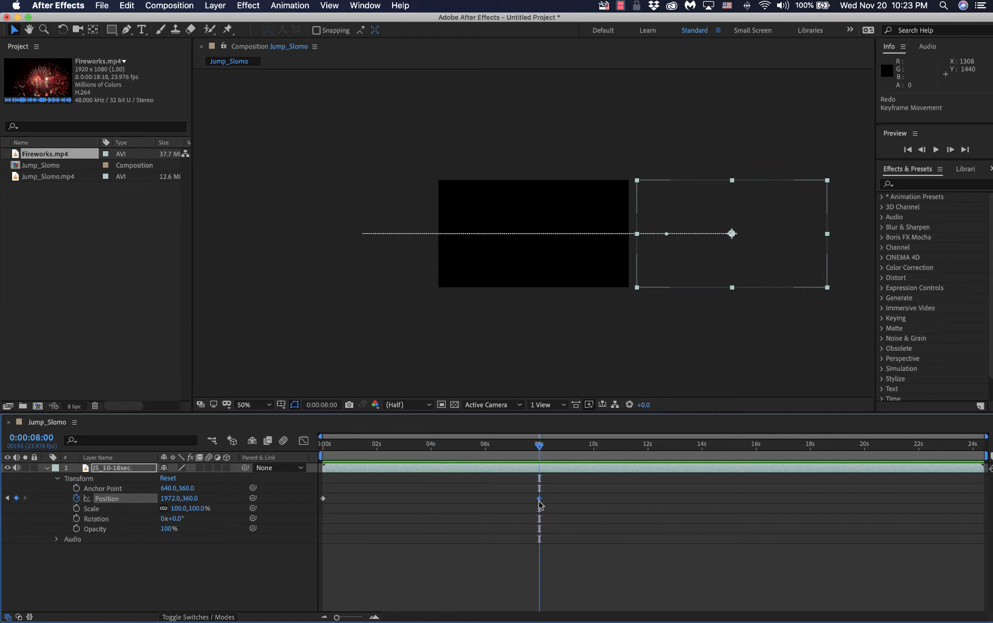
- Delete the second Position keyframe and key the JS_10-18sec. layer at position 2000.0, 360.0 at 0:00:08:00
left_click_drag(540, 442, 520, 448)
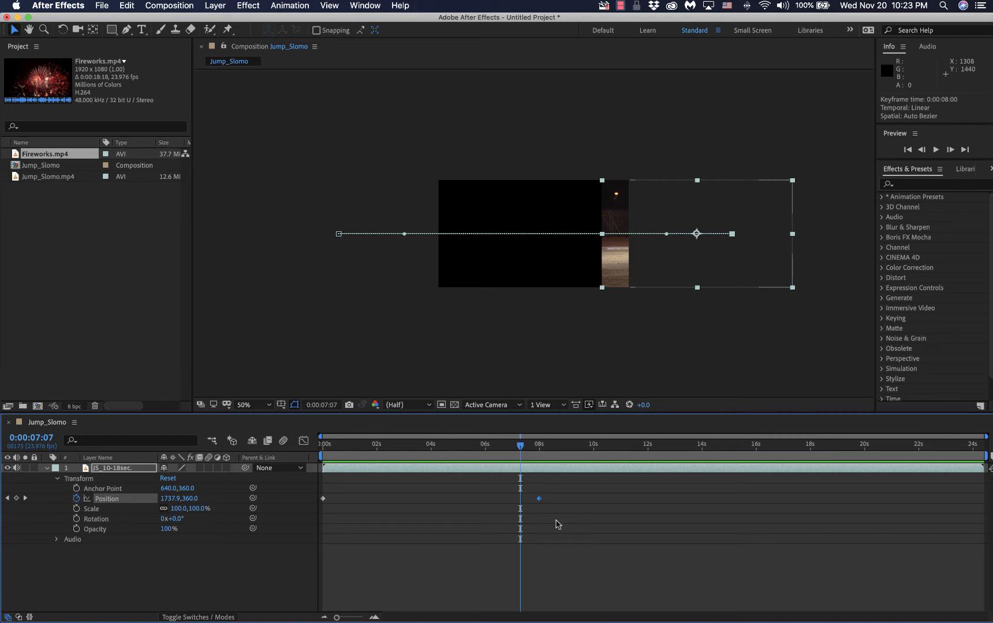
key("Delete")
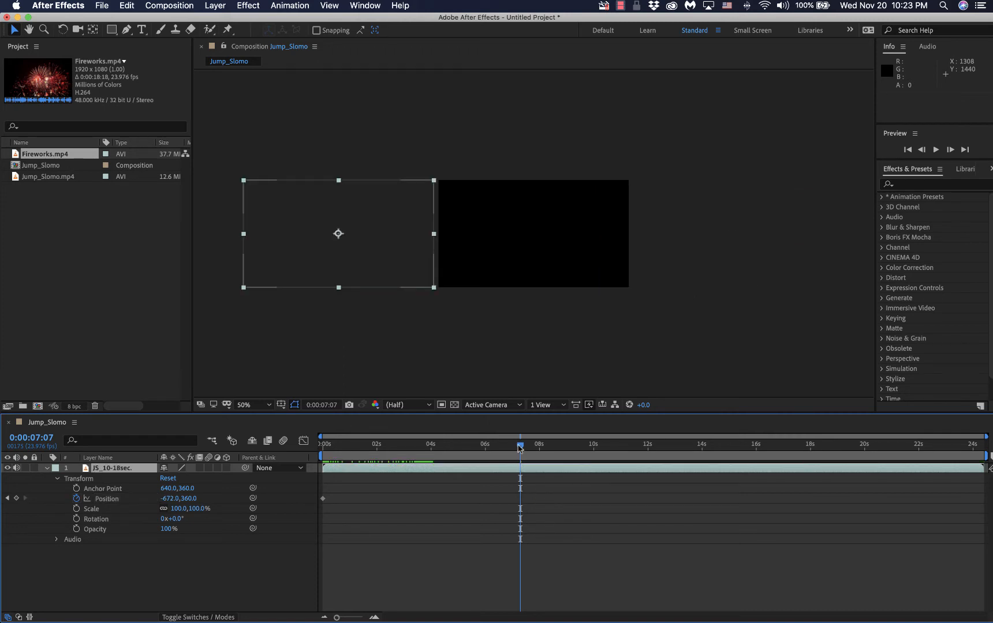
left_click_drag(521, 448, 542, 447)
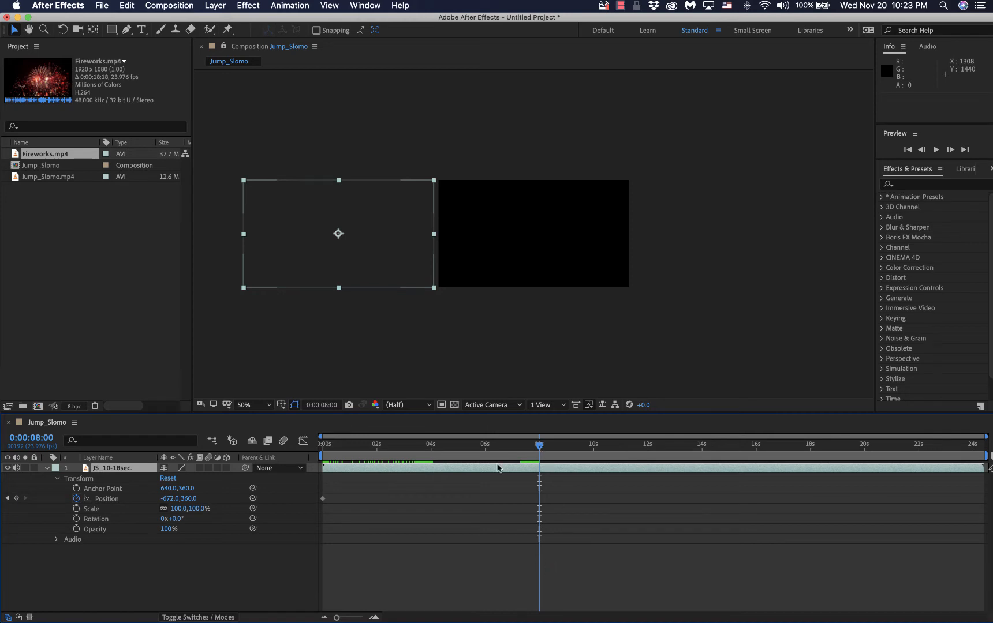
left_click(365, 253)
key("alt+shift+p")
key("Down")
key("Down")
key("Down")
key("Down")
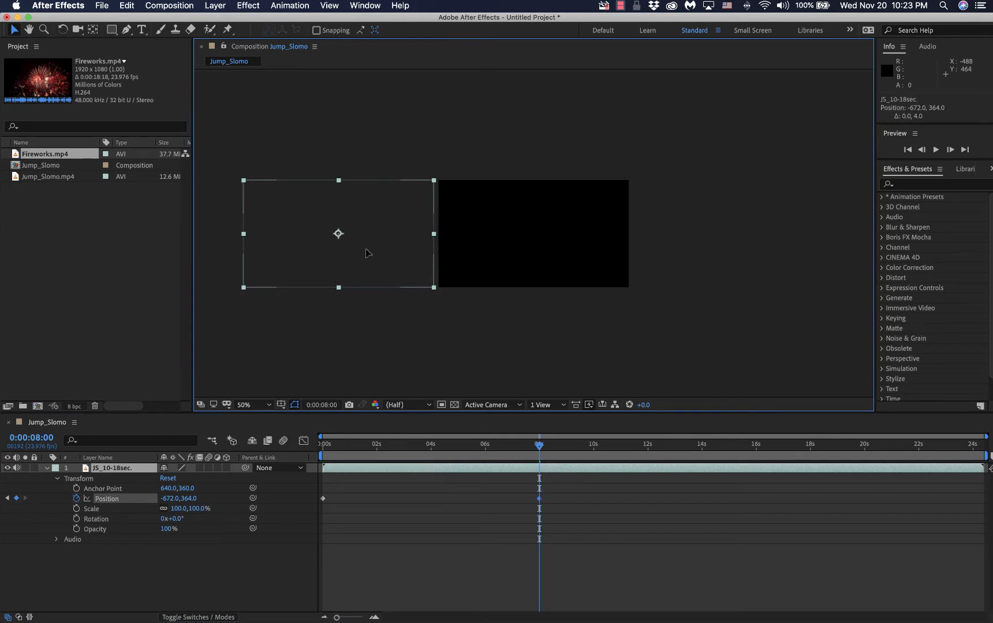
left_click_drag(365, 252, 762, 251)
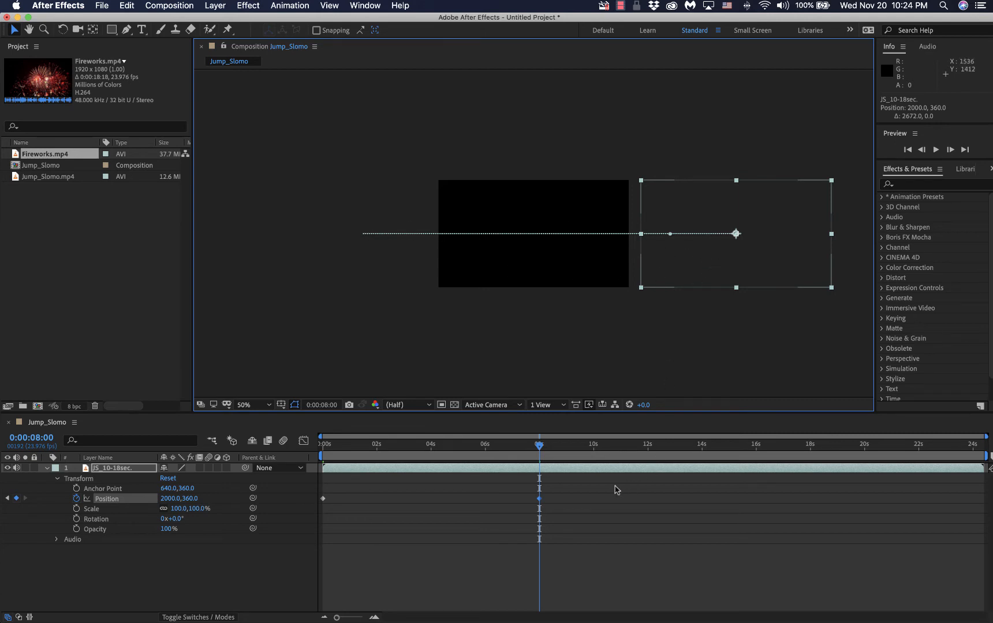
- Undo all the Position keyframe edits on the JS_10-18sec. layer, including enabling Position keyframing
key("super+z")
key("super+z")
key("super+z")
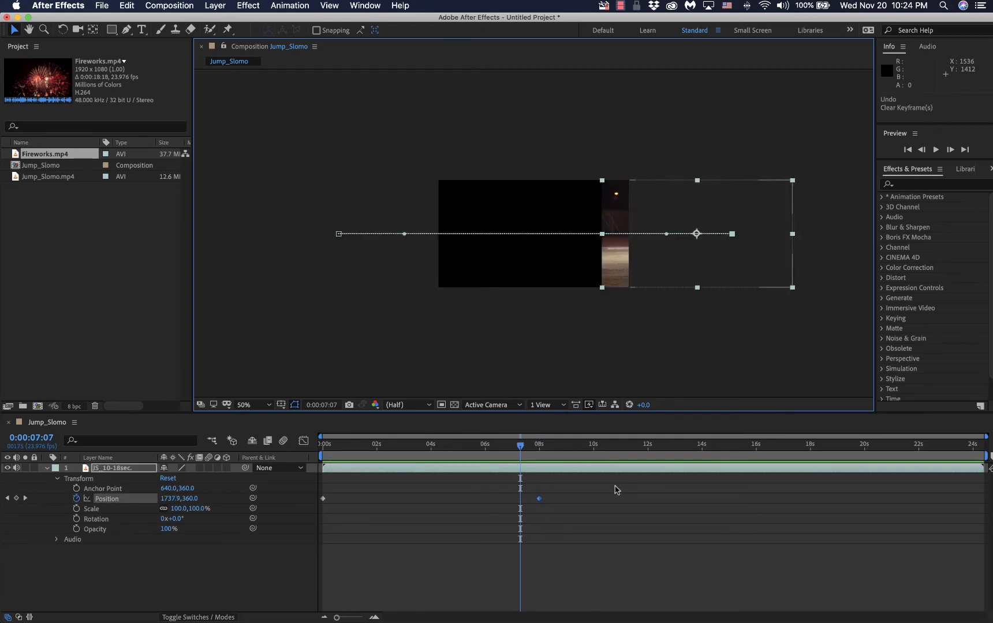
key("super+z")
key("super+z")
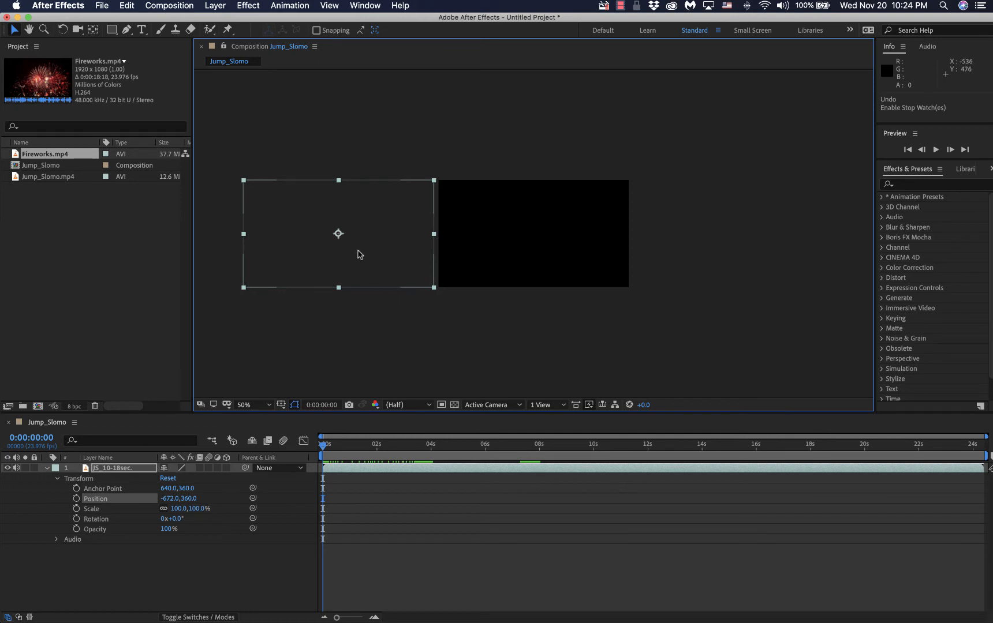
- Animate the JS_10-18sec. layer diagonally with Position keyframes of -652.0, 1088.0 at 0:00:00:00 and 1960.0, -388.0 at 0:00:06:00
left_click_drag(383, 205, 389, 313)
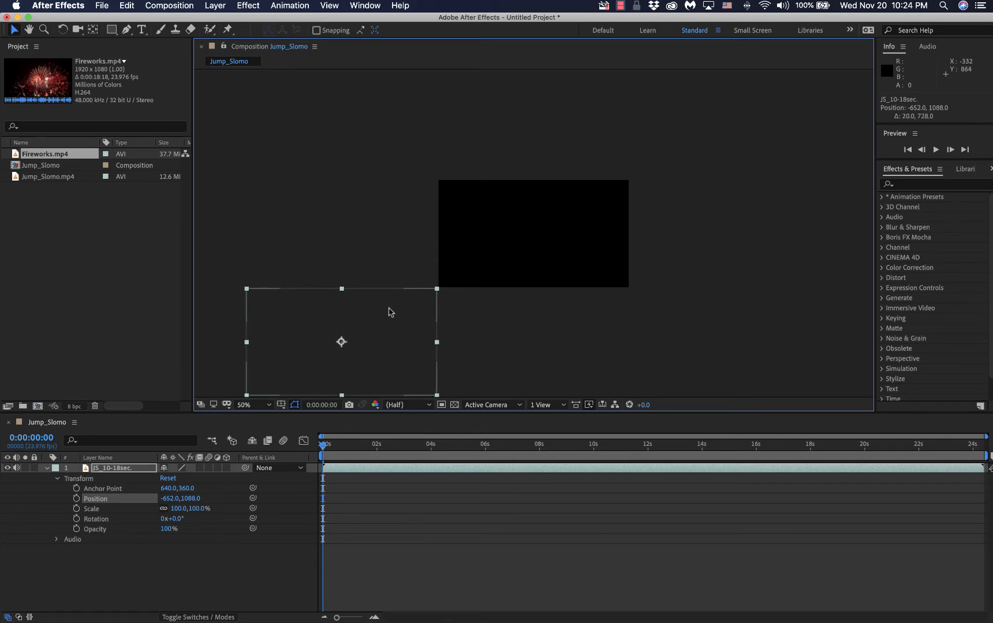
left_click(77, 499)
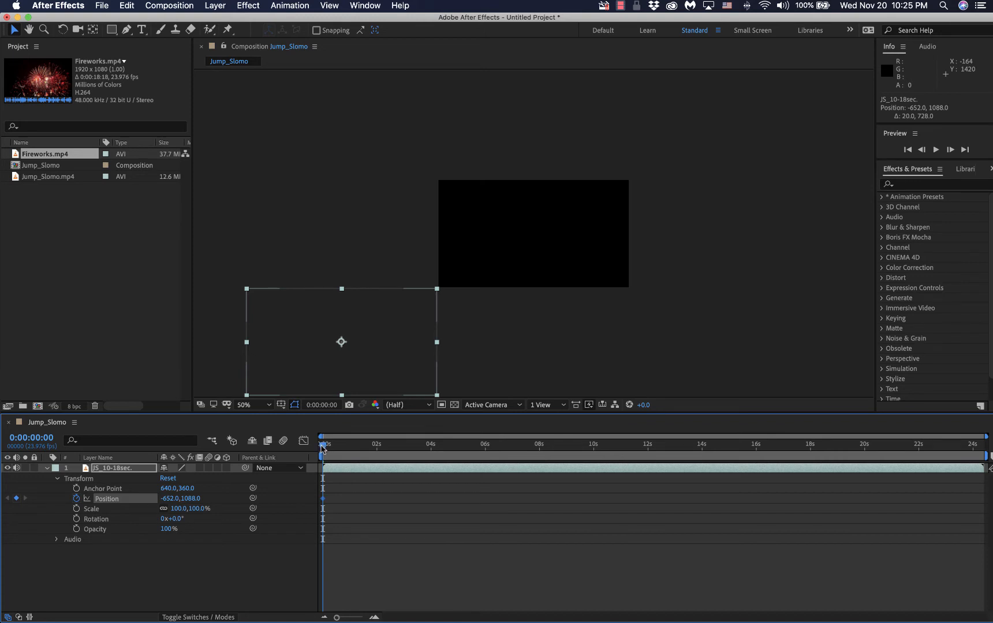
left_click_drag(324, 446, 486, 458)
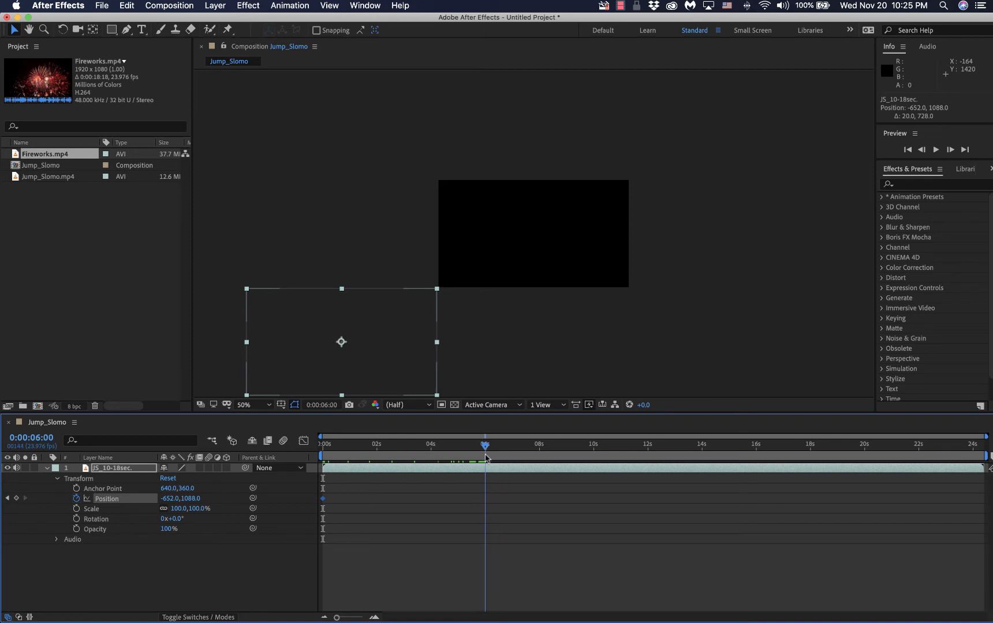
left_click_drag(485, 457, 477, 455)
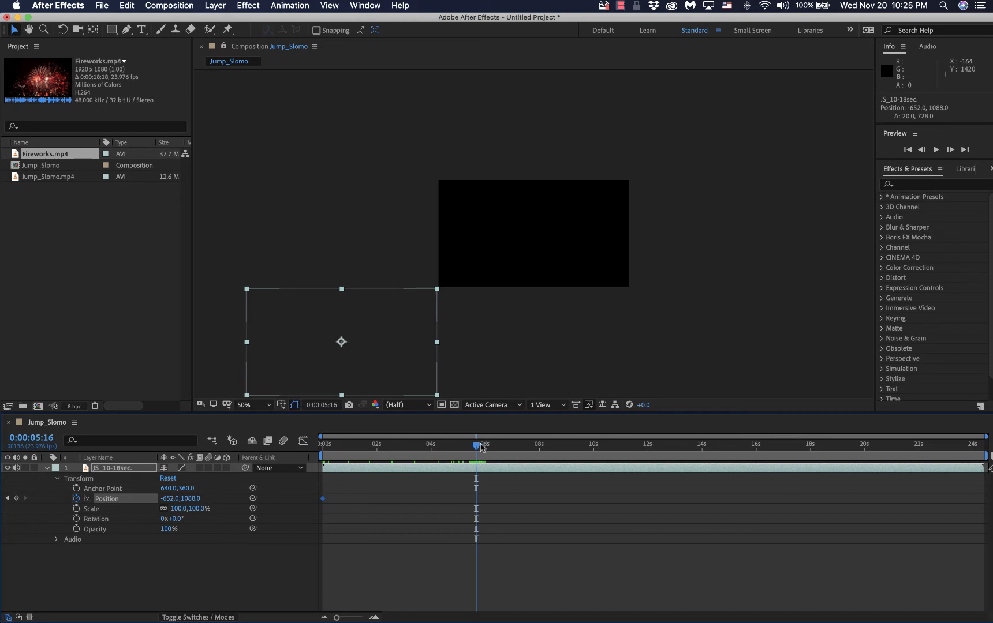
left_click_drag(479, 446, 487, 450)
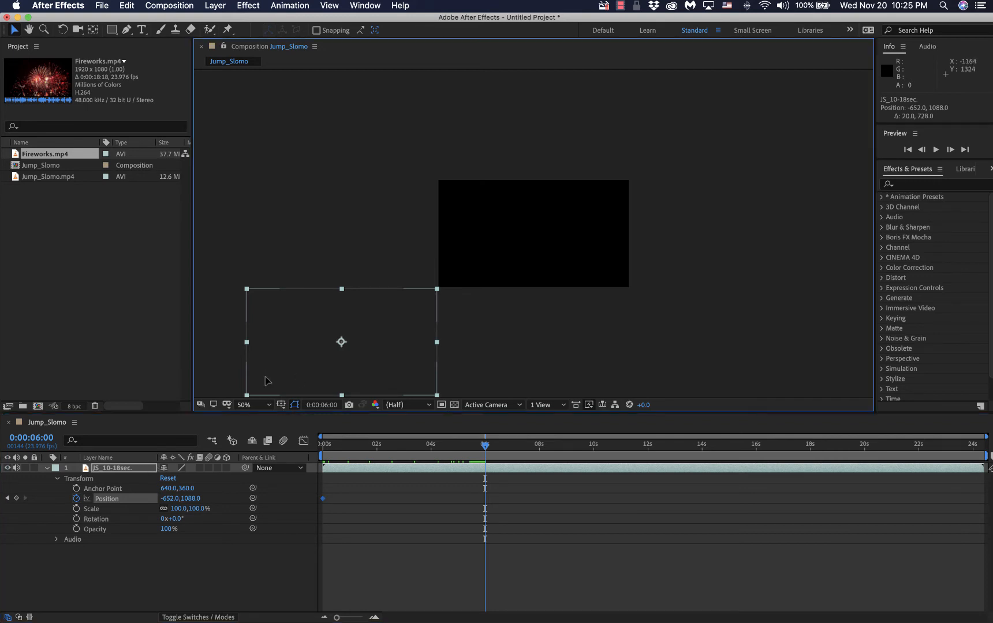
left_click_drag(270, 379, 654, 161)
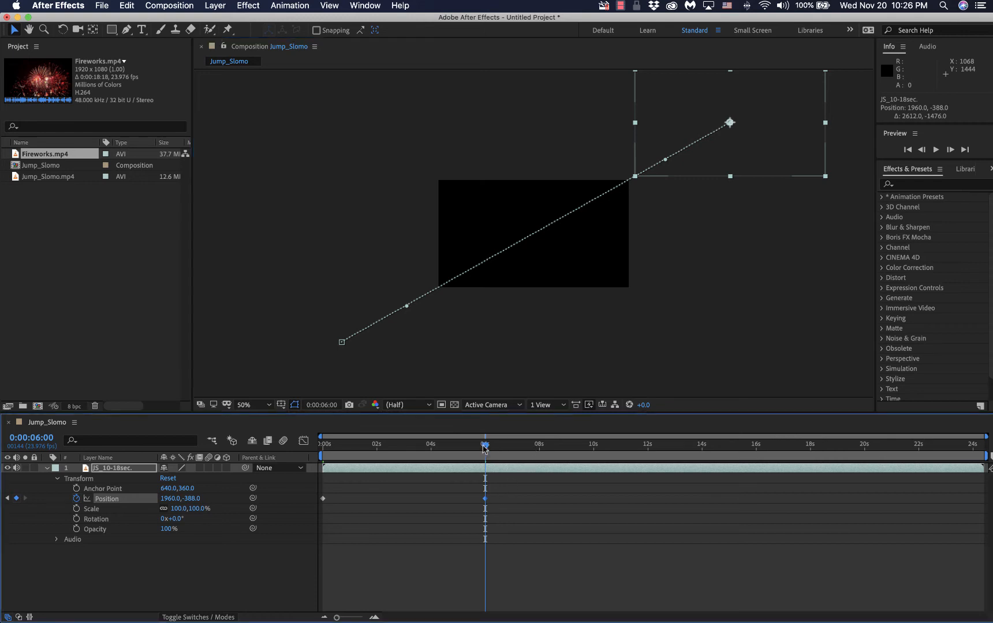
- Preview the diagonal Position animation of the JS_10-18sec. layer from the start of the composition
left_click_drag(485, 447, 261, 470)
key("space")
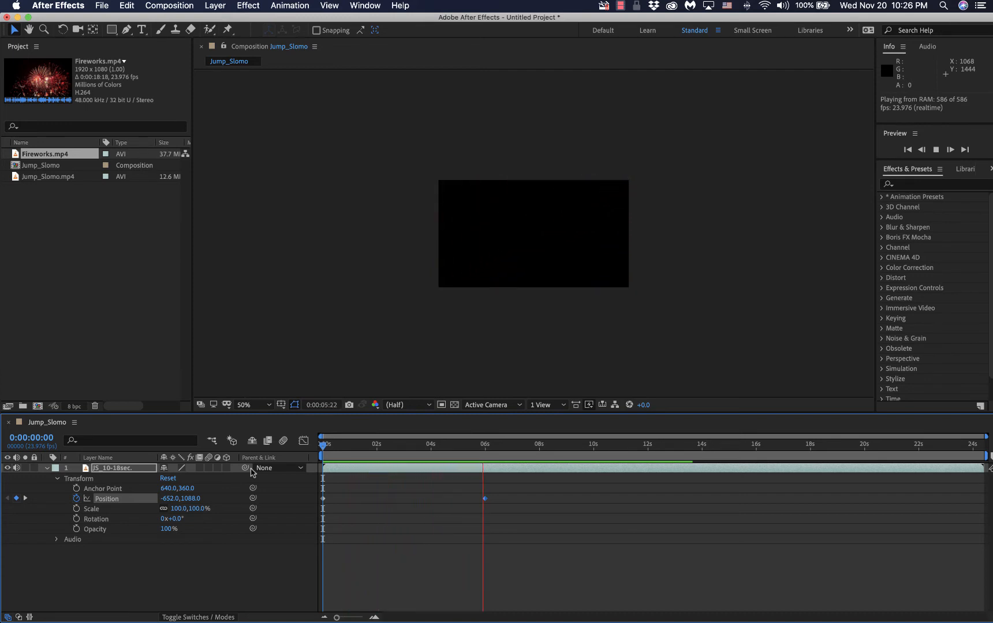
key("space")
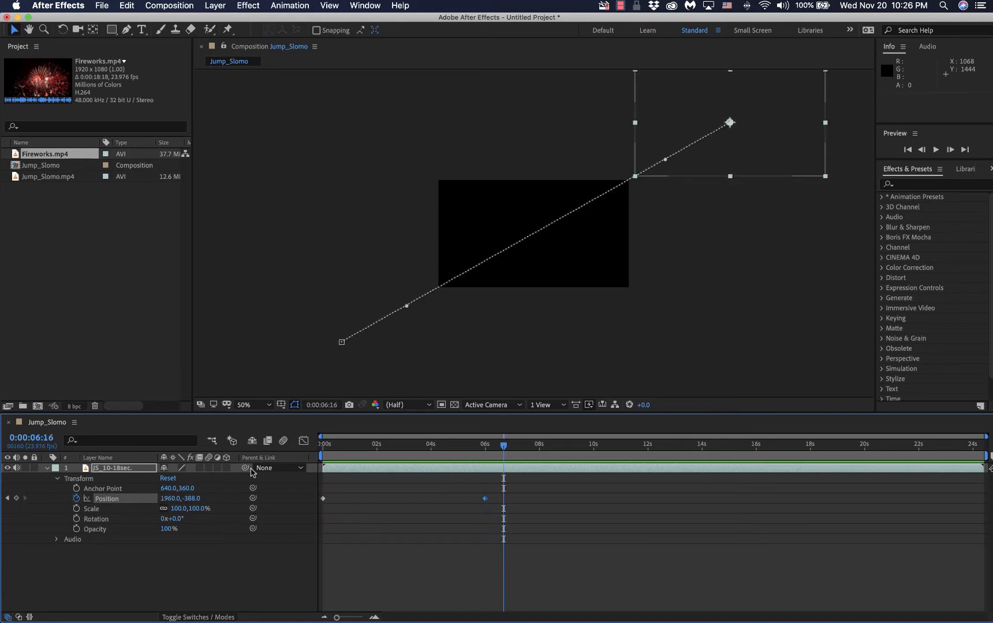
- Undo the diagonal Position animation on the JS_10-18sec. layer, back to the unkeyed Position of 640.0, 360.0
key("super+z")
key("super+z")
key("super+z")
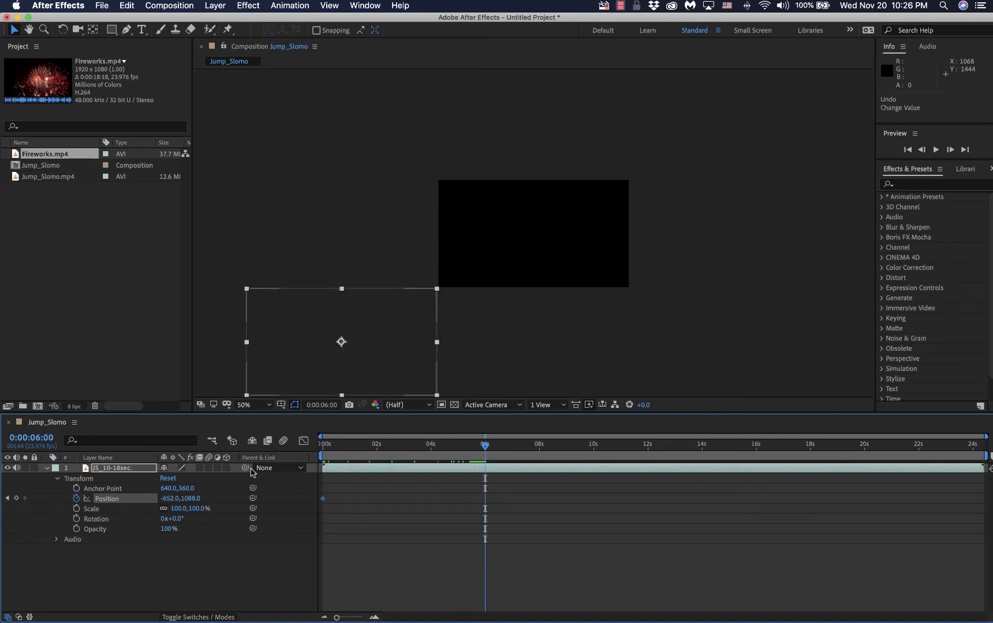
key("super+z")
key("super+z")
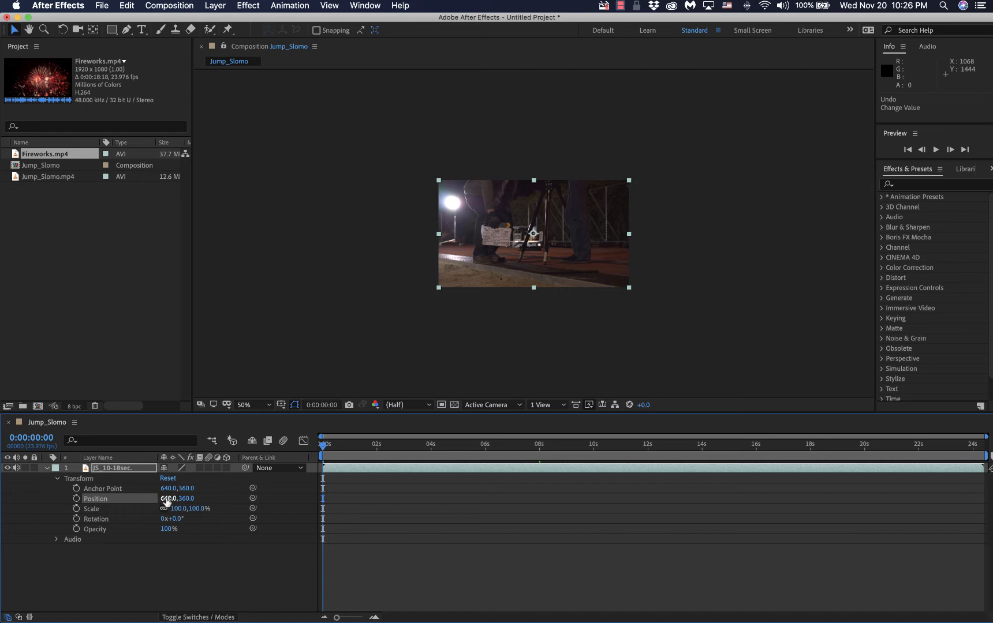
- Try moving the JS_10-18sec. layer to Position 629.0, 360.0, undo the move, and reset the layer's Position
mouse_move(166, 500)
left_mouse_down()
mouse_move(70, 498)
mouse_move(171, 501)
left_mouse_up()
mouse_move(167, 499)
left_mouse_down()
mouse_move(145, 500)
mouse_move(164, 500)
left_mouse_up()
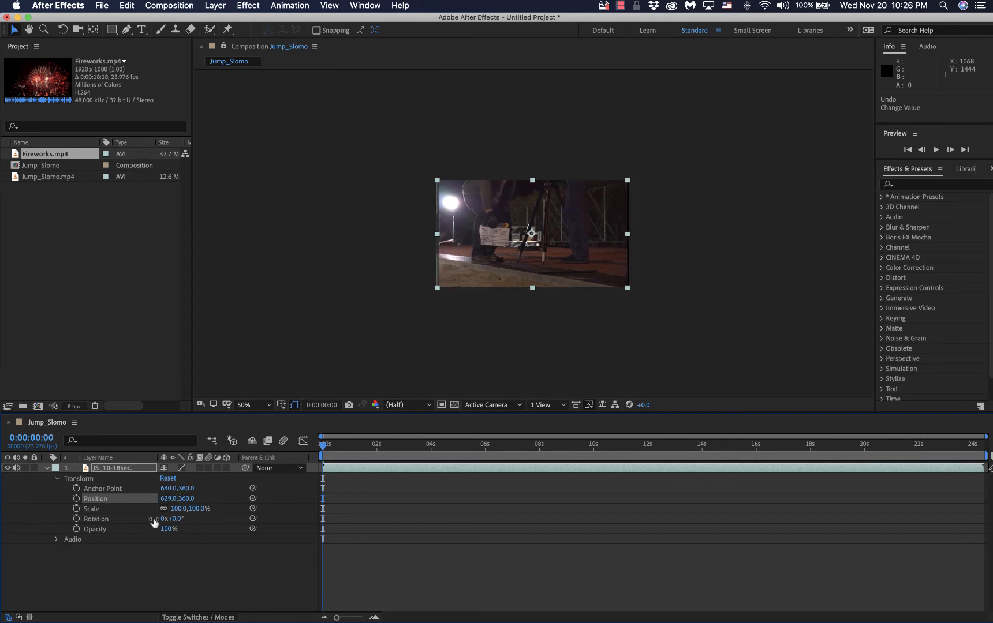
key("super+z")
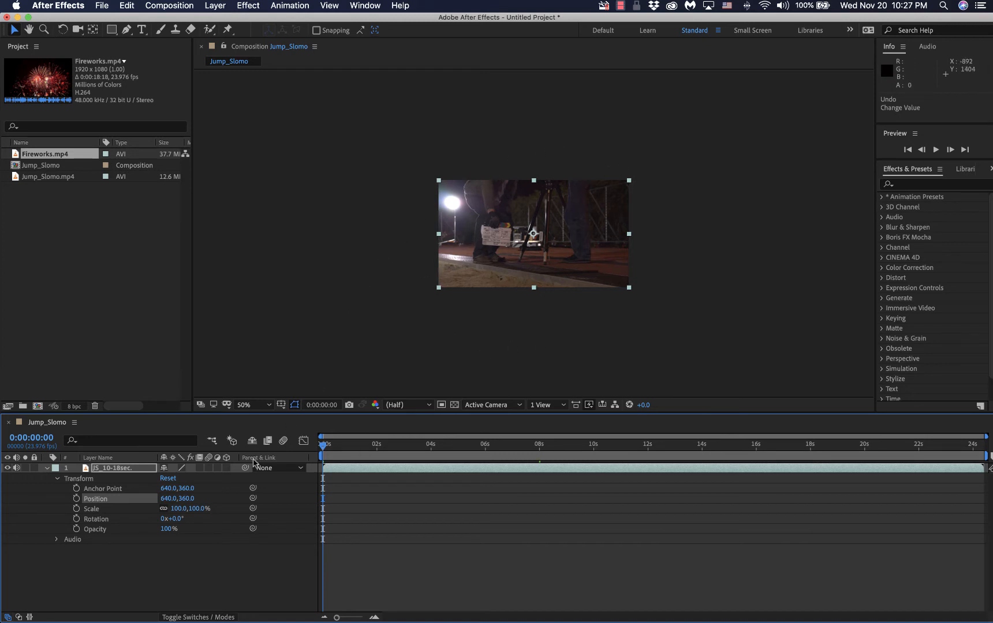
right_click(111, 502)
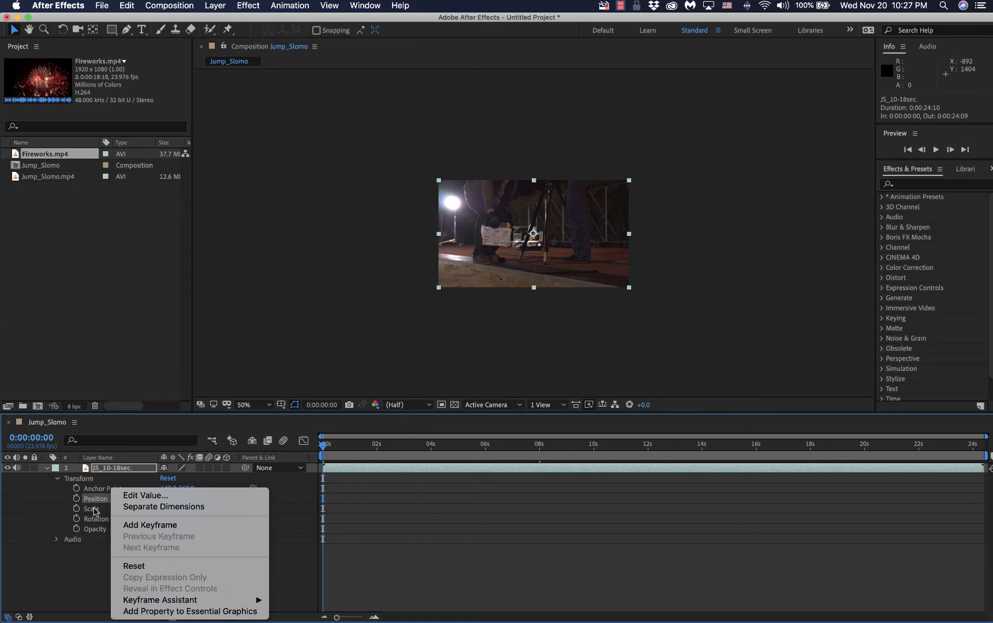
left_click(139, 566)
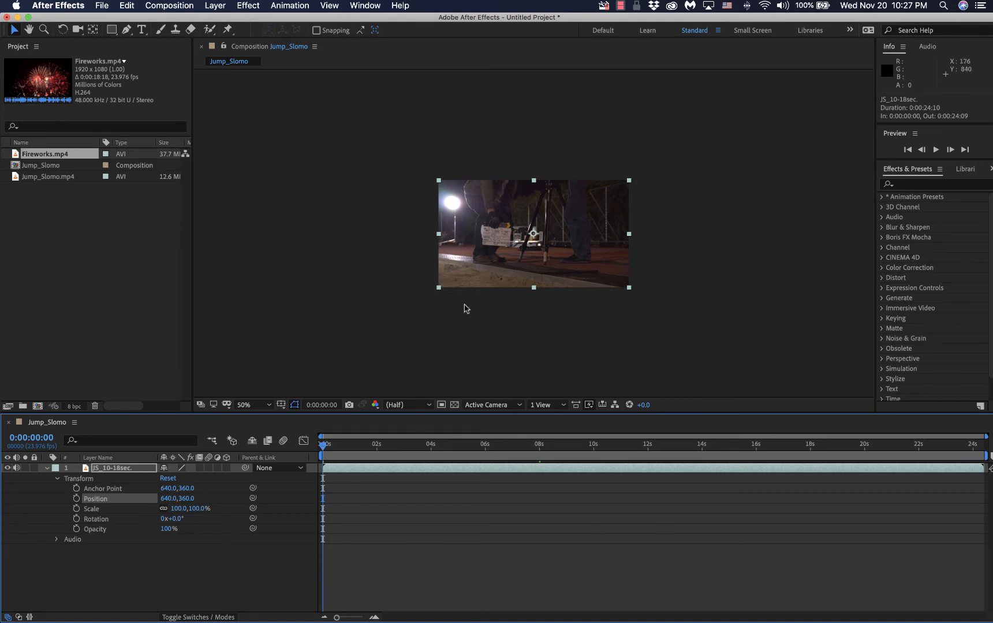
- Animate the JS_10-18sec. layer's Scale from 100% at 0:00:00:00 to 271.2% at 0:00:06:00 and preview it from the start
left_click(77, 509)
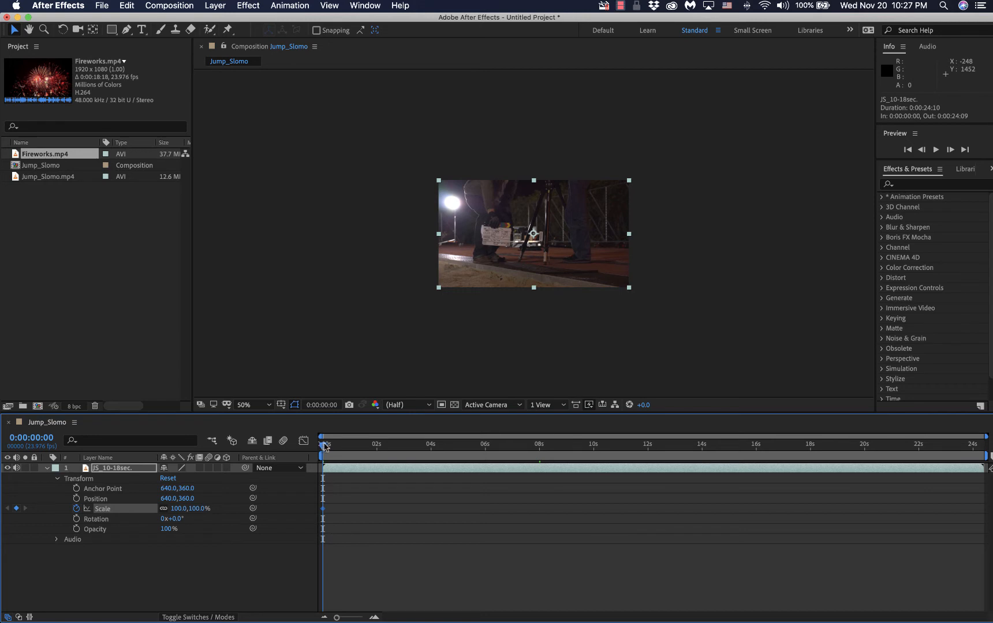
left_click_drag(323, 446, 485, 460)
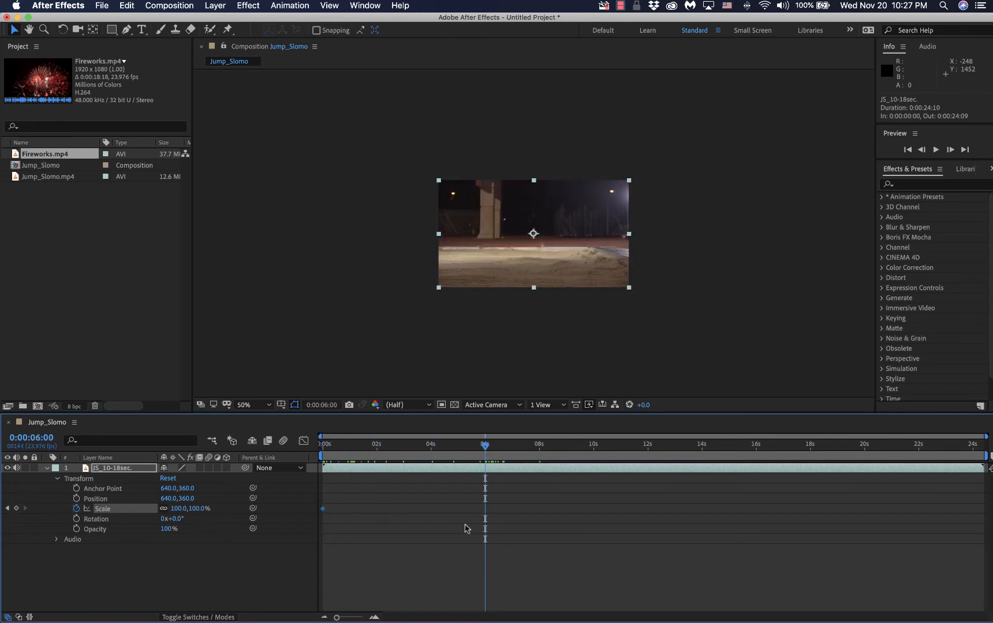
left_click(438, 288)
left_click_drag(438, 288, 275, 396)
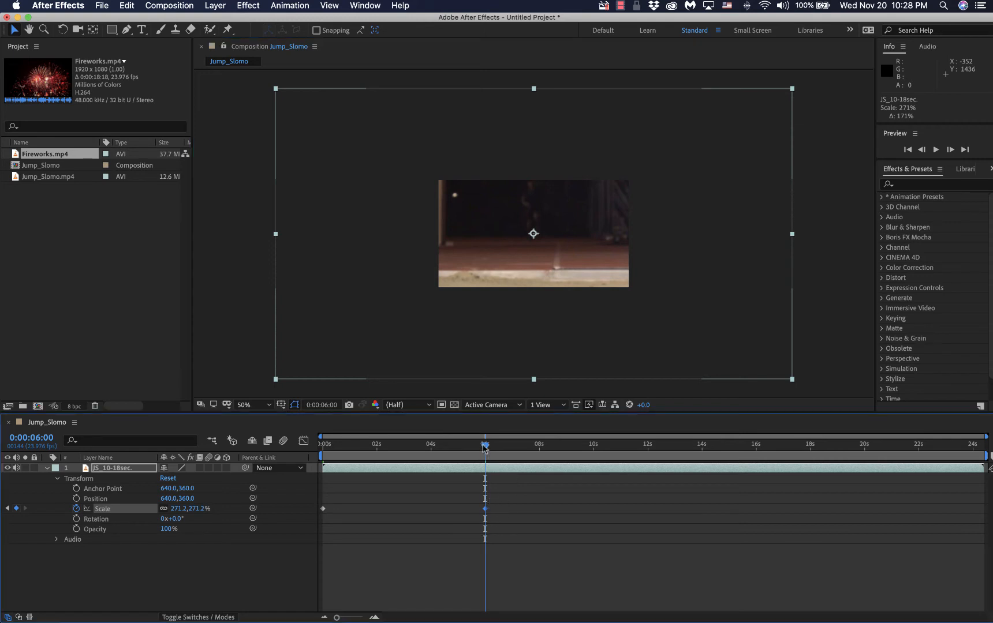
left_click_drag(485, 445, 283, 479)
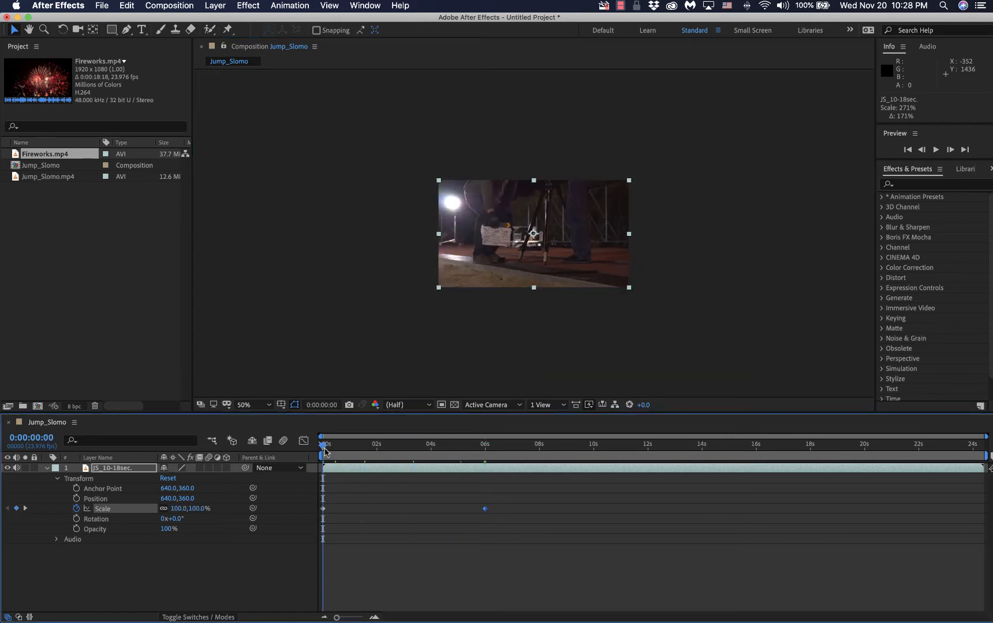
key("space")
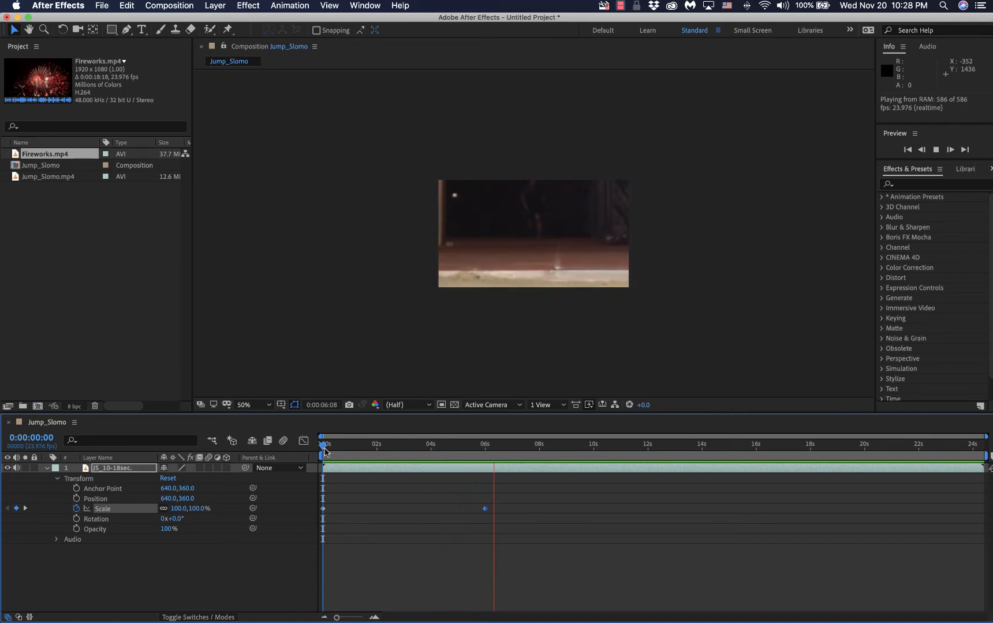
- Stop the preview and undo the Scale keyframes, including enabling Scale keyframing
key("k")
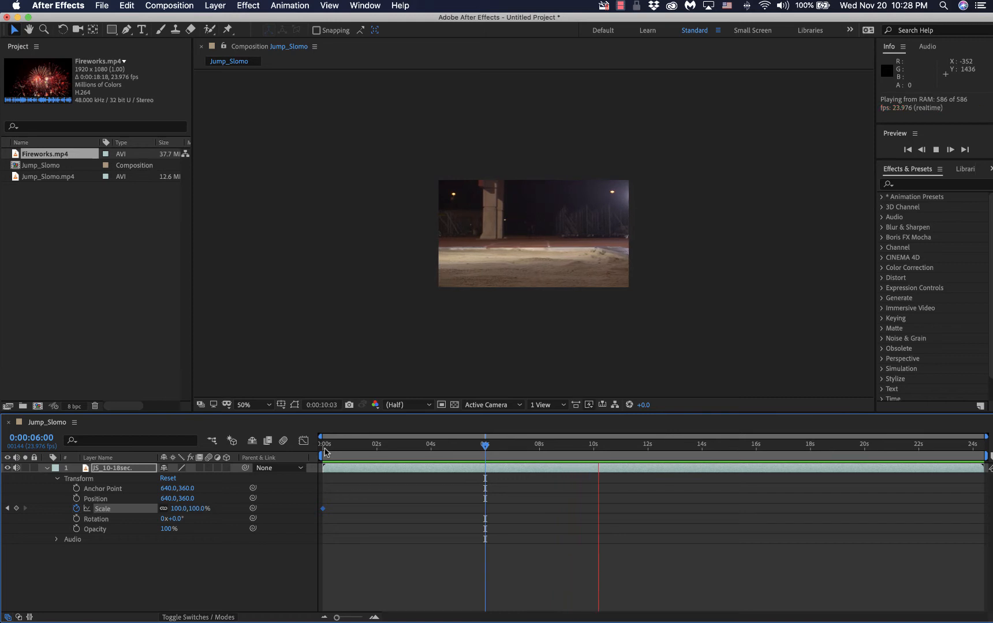
key("space")
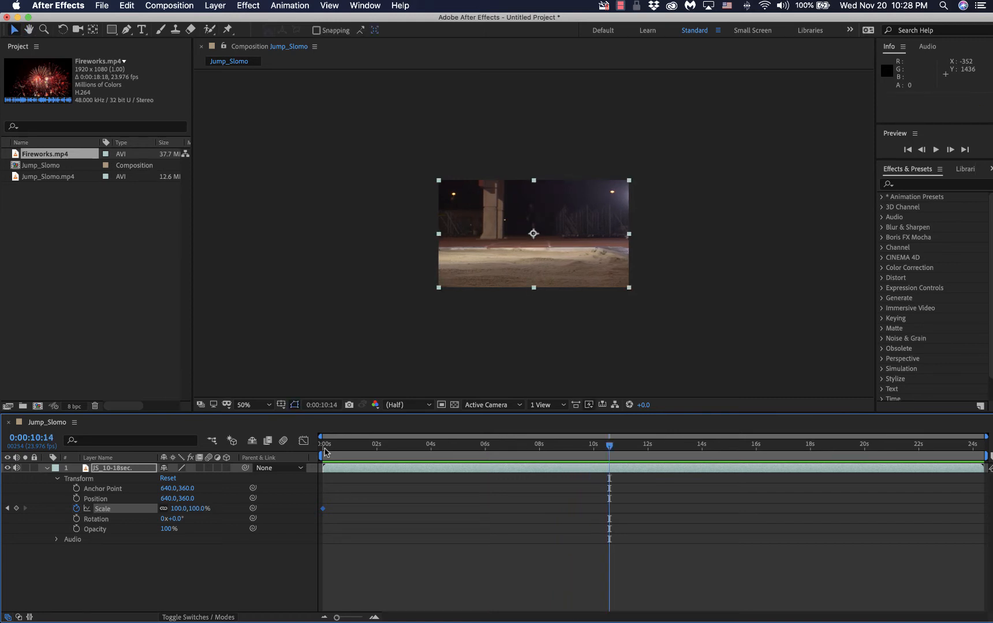
key("super+z")
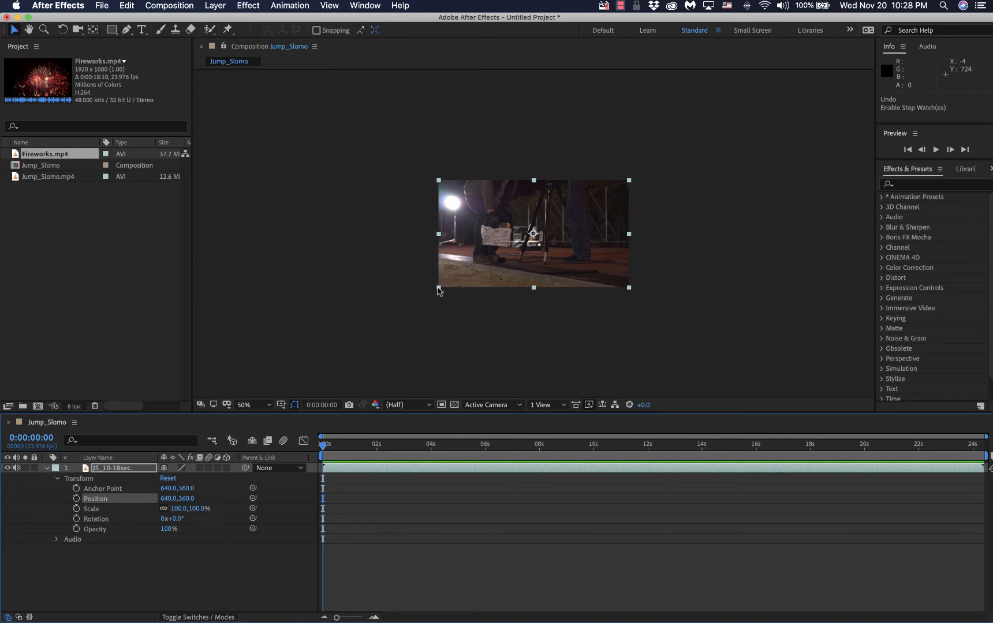
- Scale the JS_10-18sec. layer proportionally up to 300% and set a Scale keyframe at 0:00:00:00
left_click_drag(437, 288, 240, 397)
key("shift")
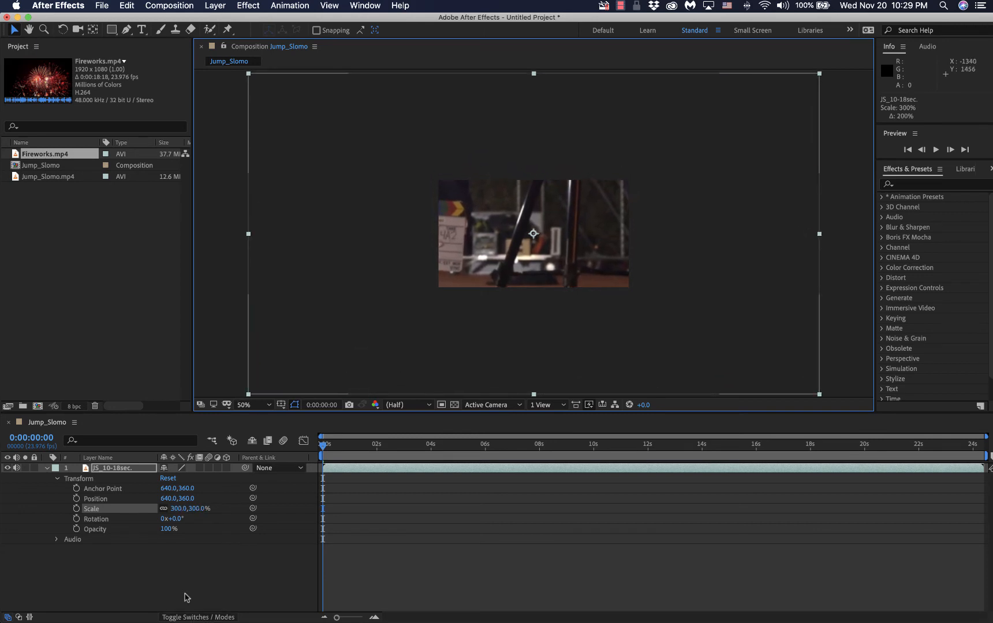
left_click(76, 509)
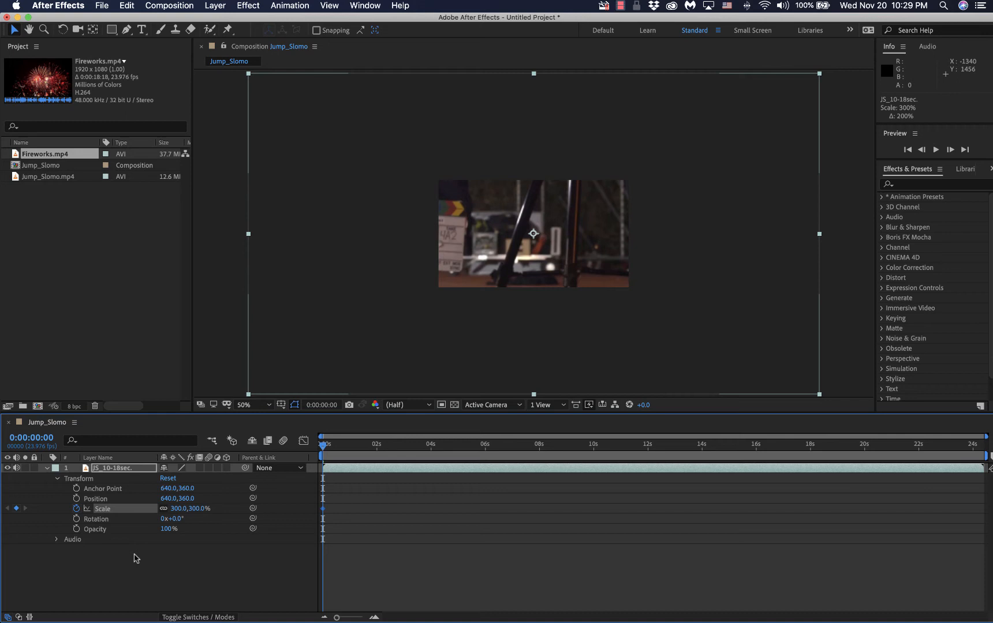
key("ctrl+Up")
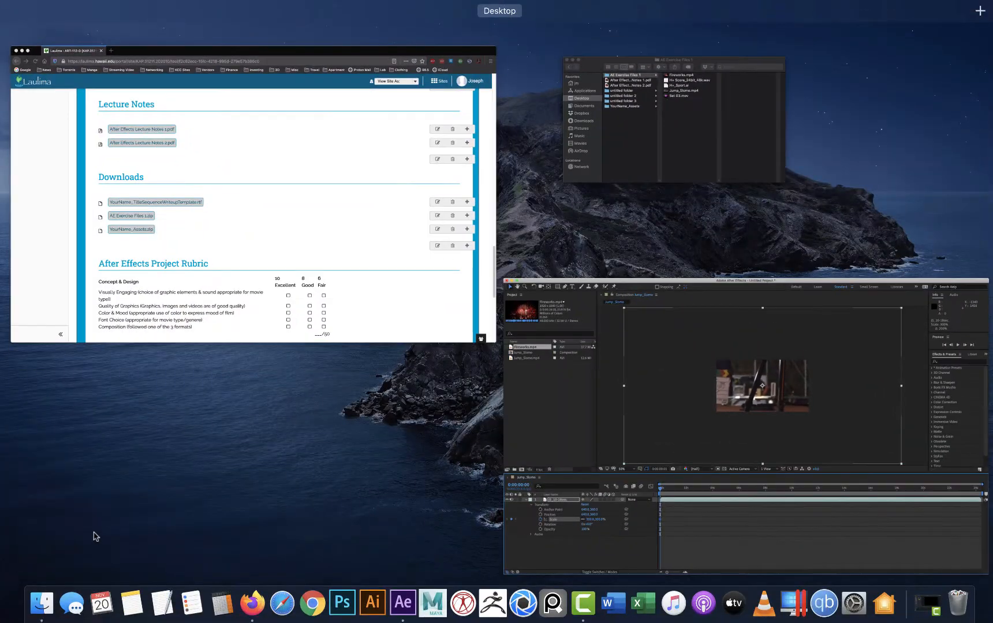
key("ctrl+Up")
key("ctrl+Up")
key("ctrl+Up")
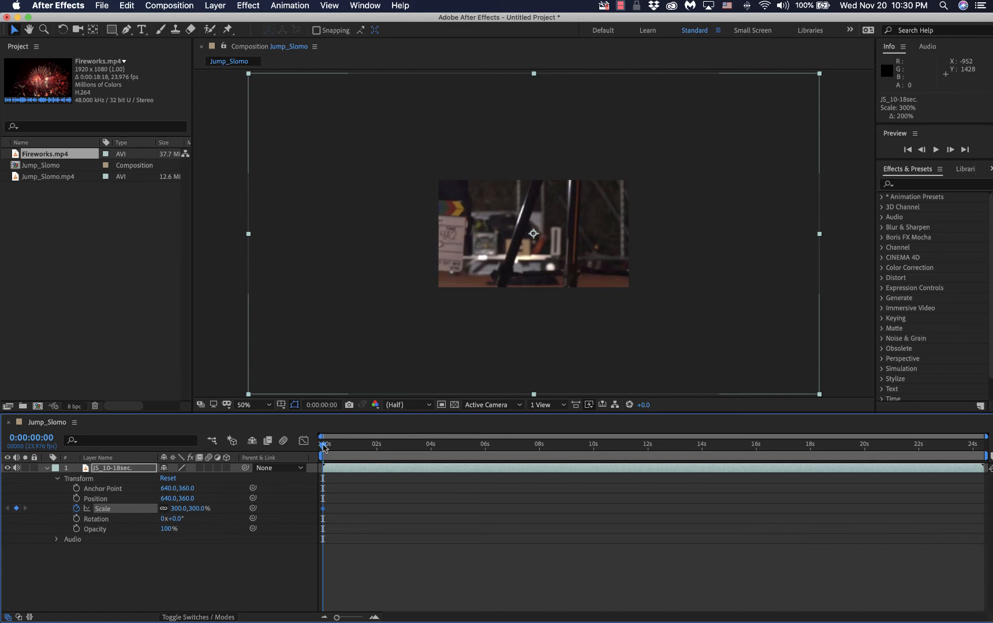
- Reset the JS_10-18sec. layer's Scale at 0:00:06:00 to create a second keyframe at 100%
left_click_drag(323, 448, 485, 462)
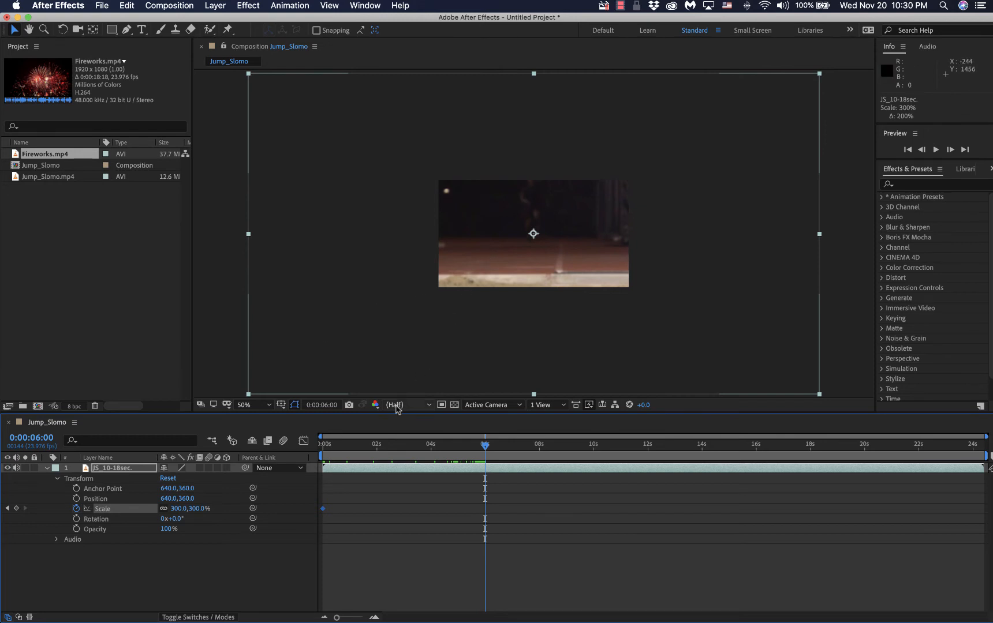
right_click(122, 514)
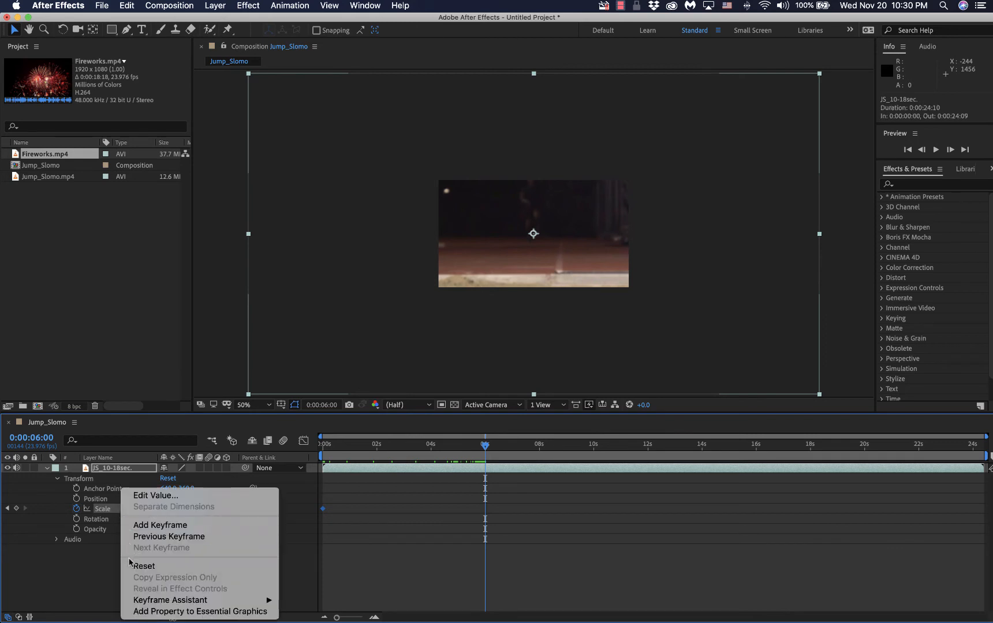
left_click(274, 422)
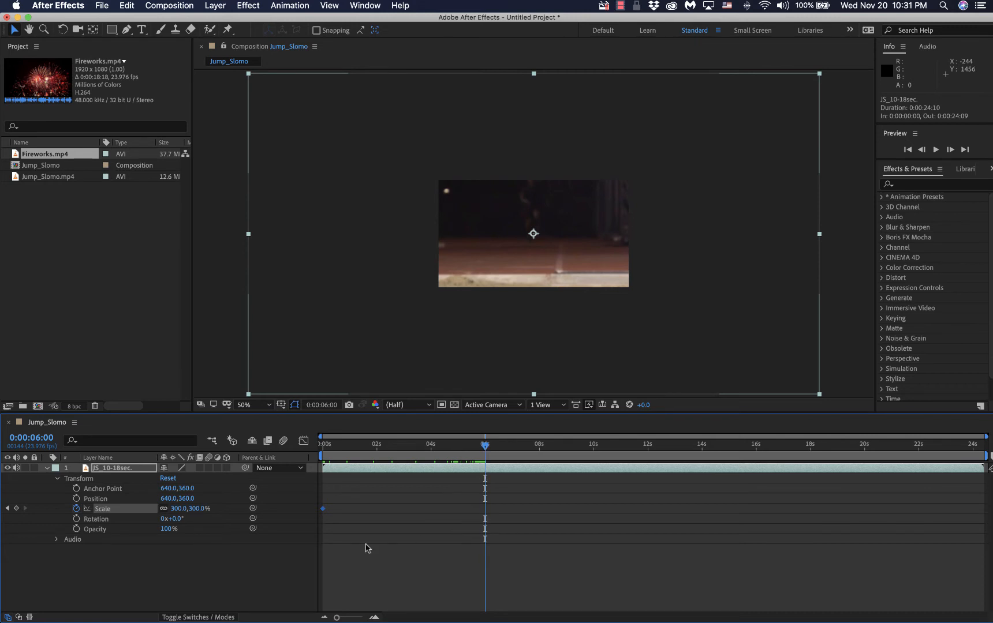
right_click(130, 514)
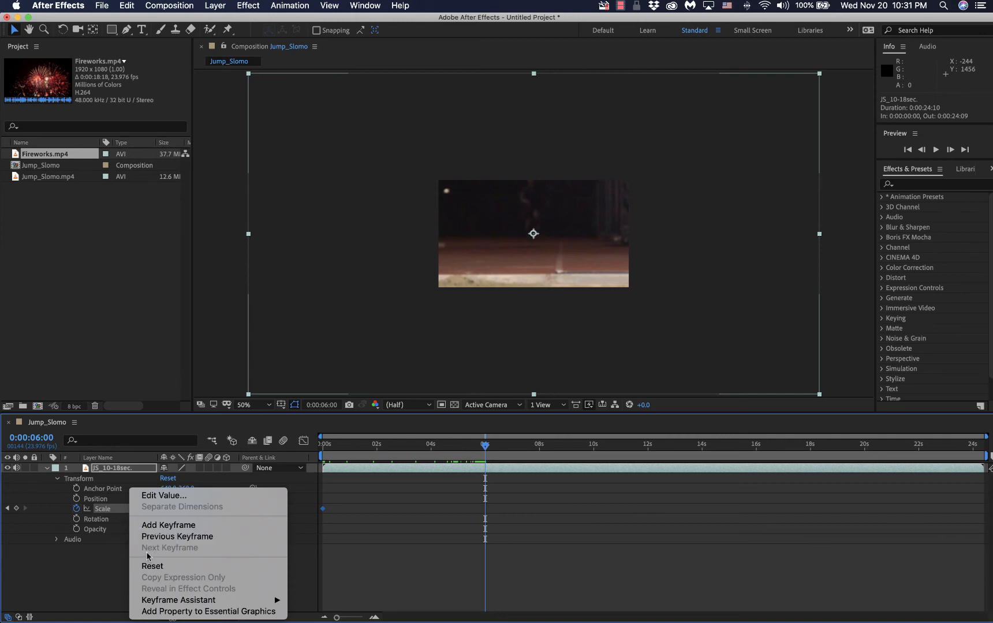
left_click(150, 566)
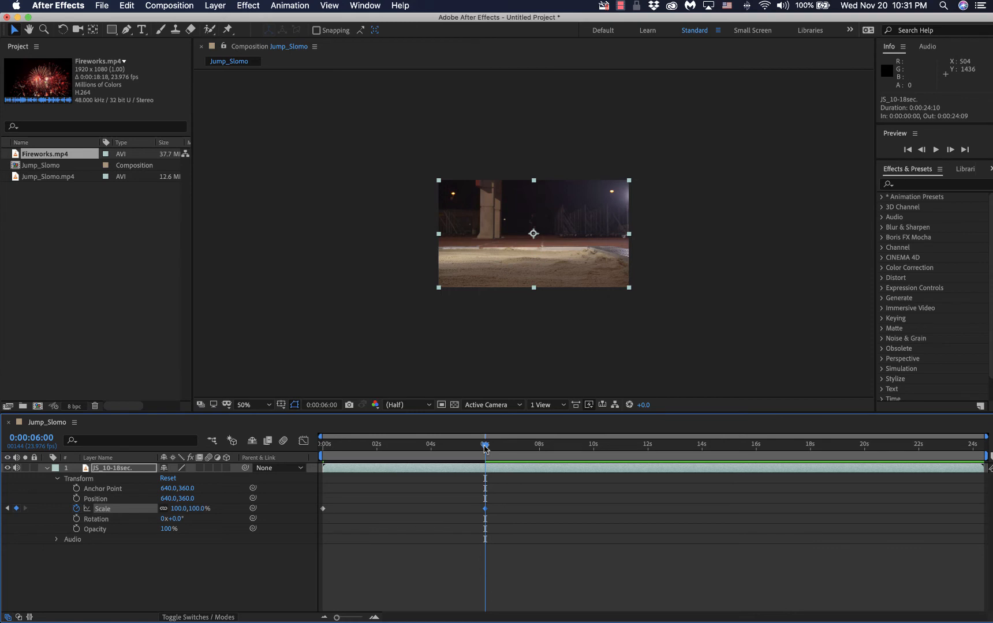
- Preview the Scale animation from 300% to 100% from the start of the composition
left_click_drag(485, 449, 263, 458)
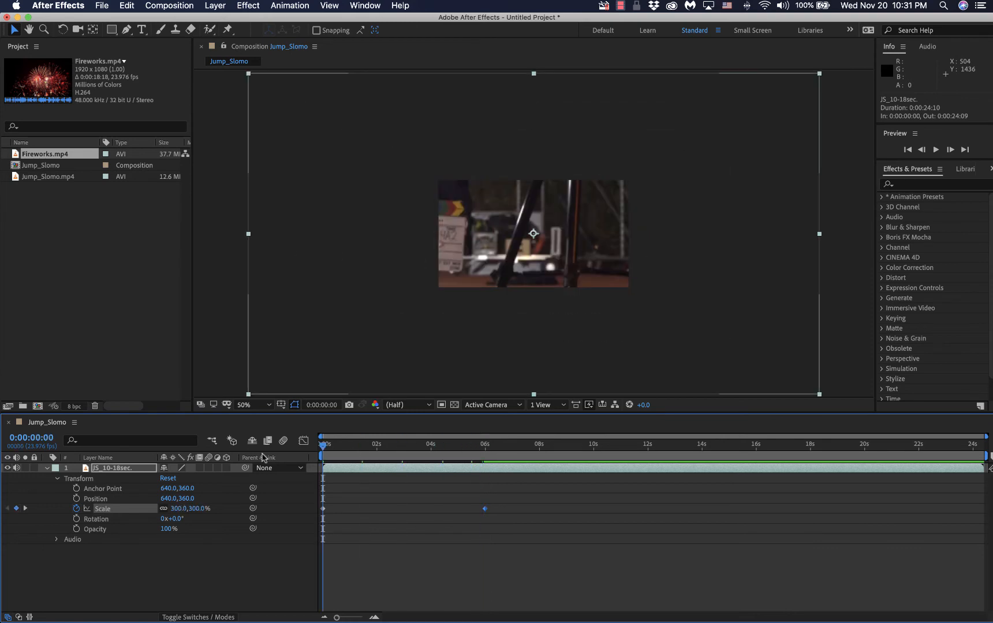
key("space")
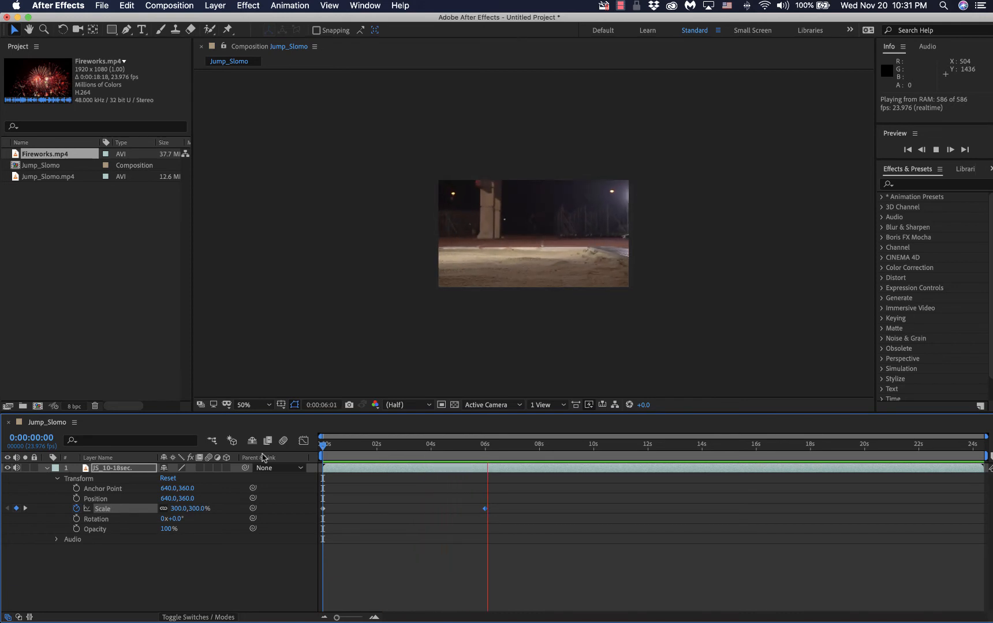
key("space")
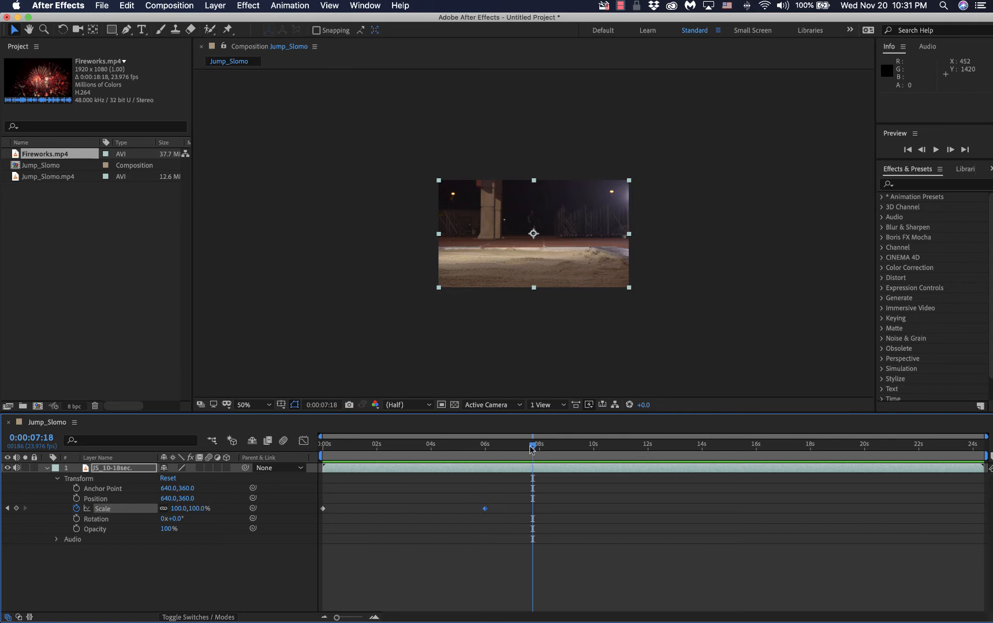
- Shrink the JS_10-18sec. layer proportionally to 21.1% Scale at the 0:00:06:00 keyframe
left_click_drag(534, 446, 491, 457)
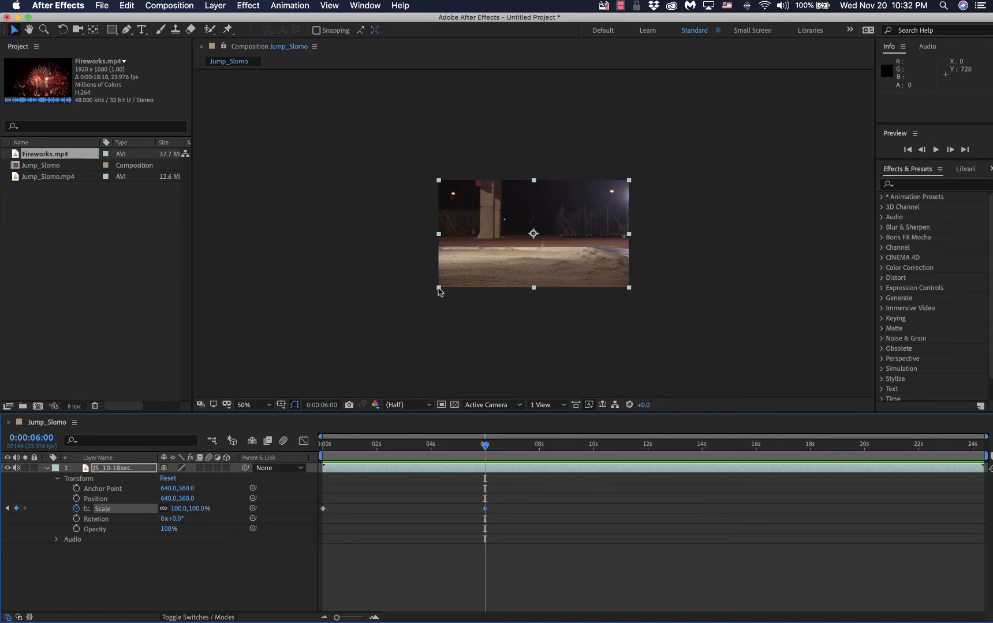
left_click_drag(438, 289, 510, 246)
key("shift")
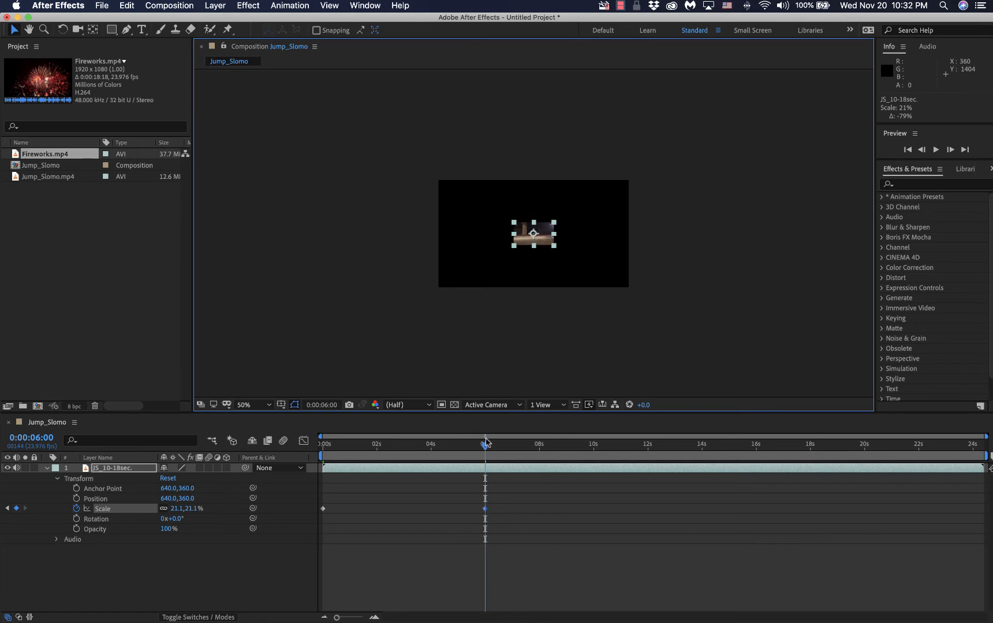
- Play the Scale animation from 300% to 21.1% twice from the start of the composition
left_click_drag(485, 446, 207, 459)
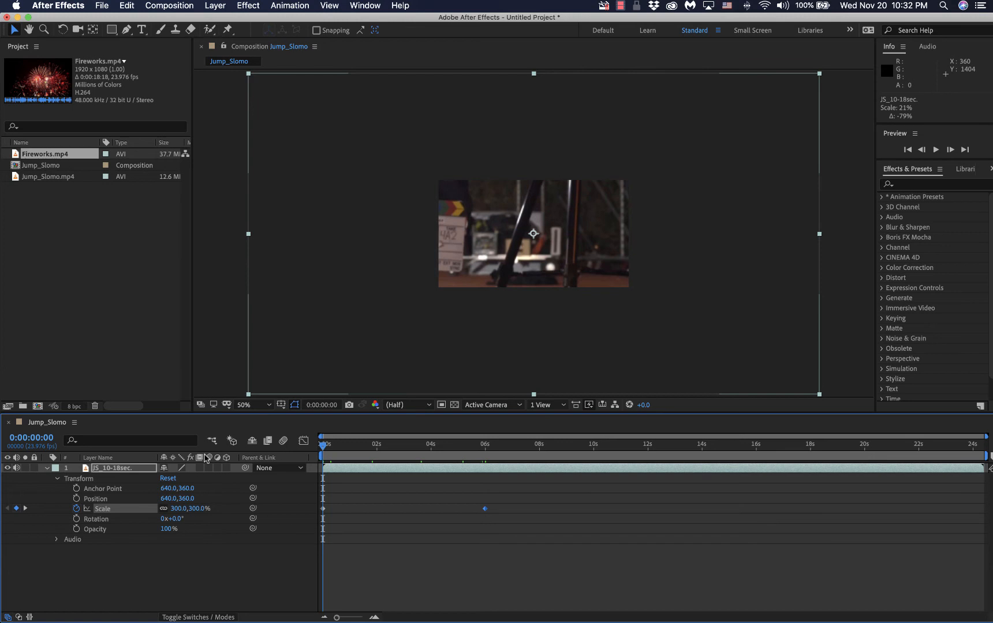
key("space")
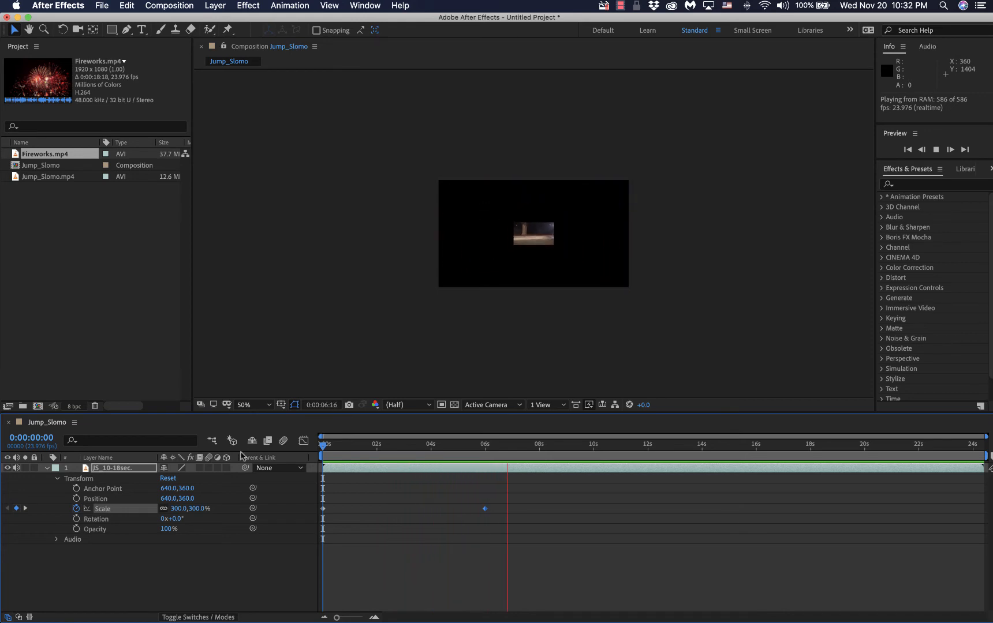
key("space")
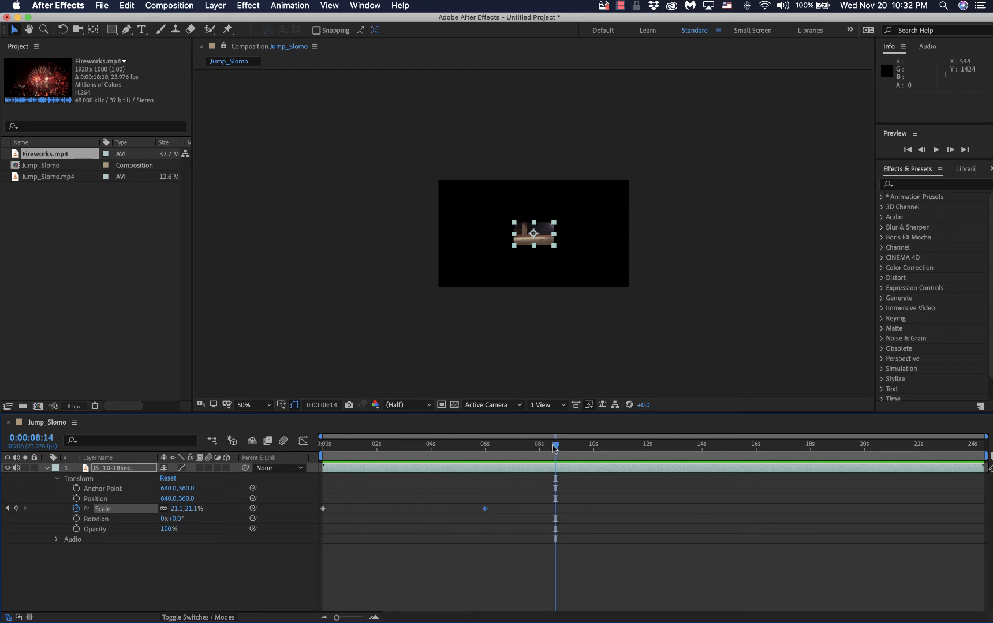
left_click_drag(556, 447, 319, 515)
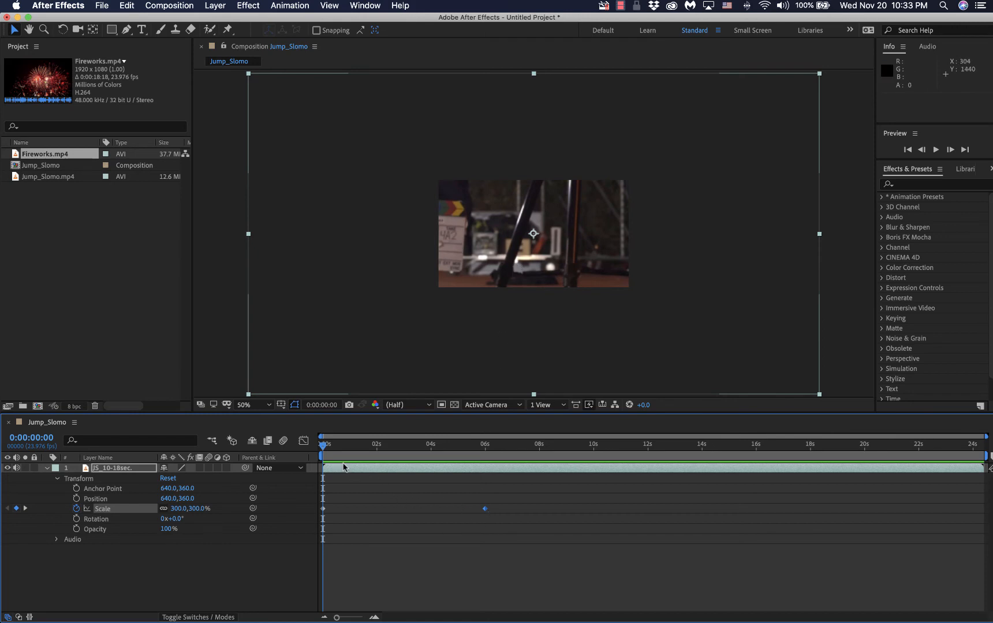
key("space")
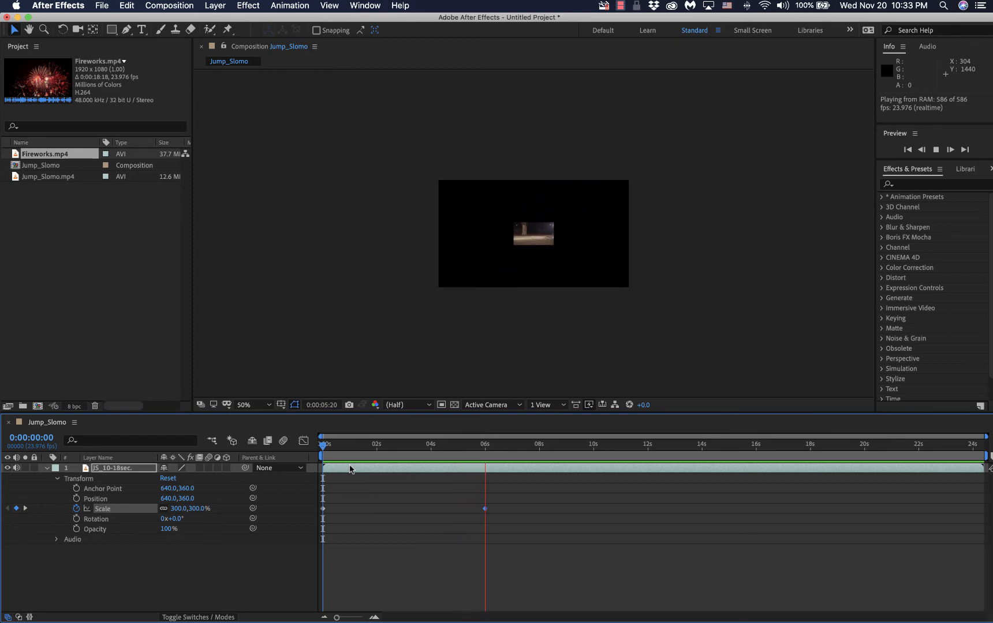
- Stop playback and move the JS_10-18sec. layer's second Scale keyframe to 0:00:16:00
key("space")
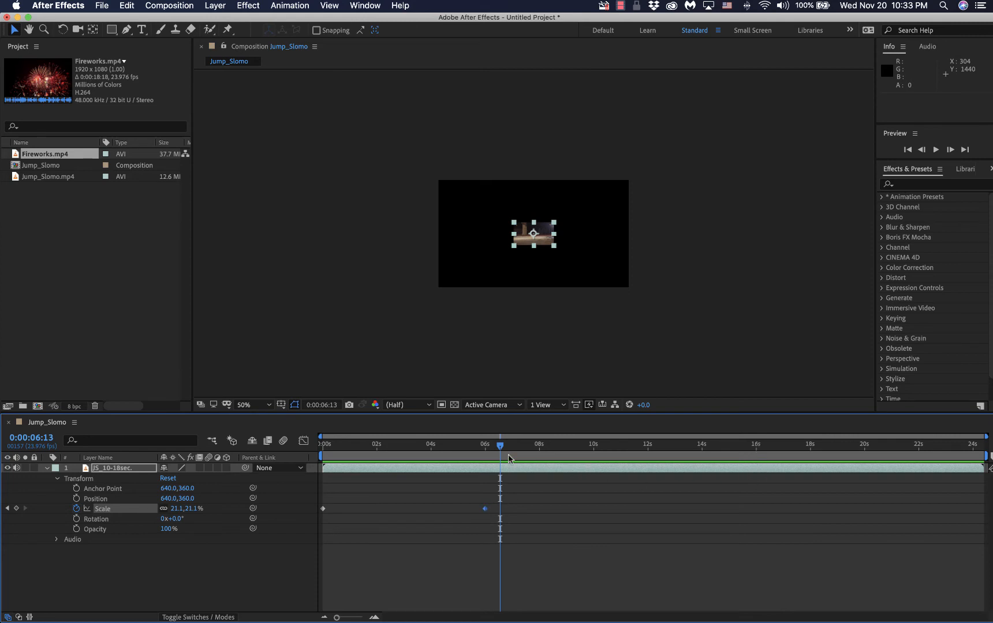
left_click_drag(499, 446, 754, 458)
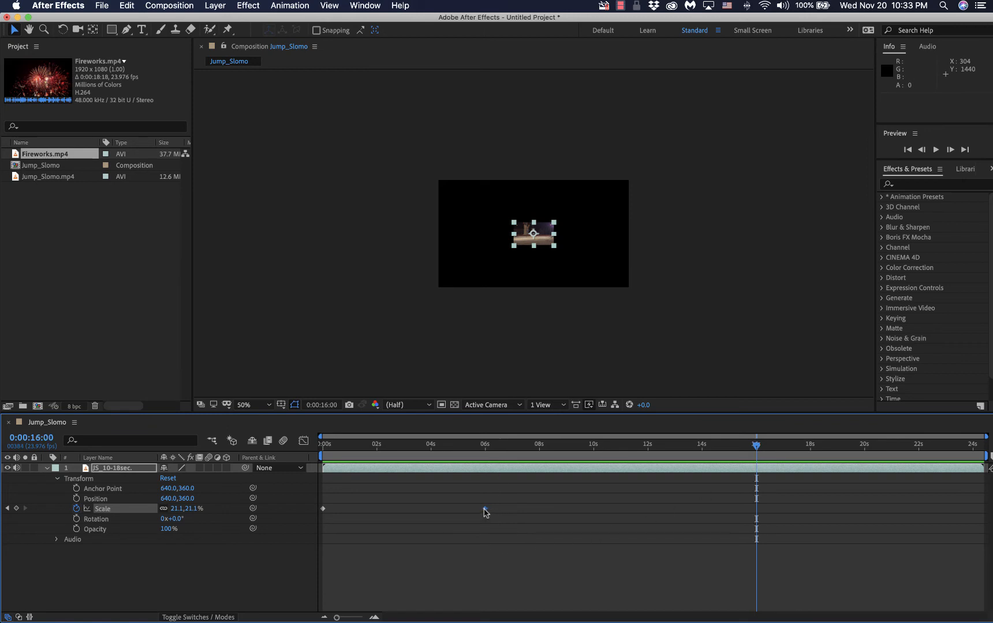
left_click_drag(484, 509, 746, 512)
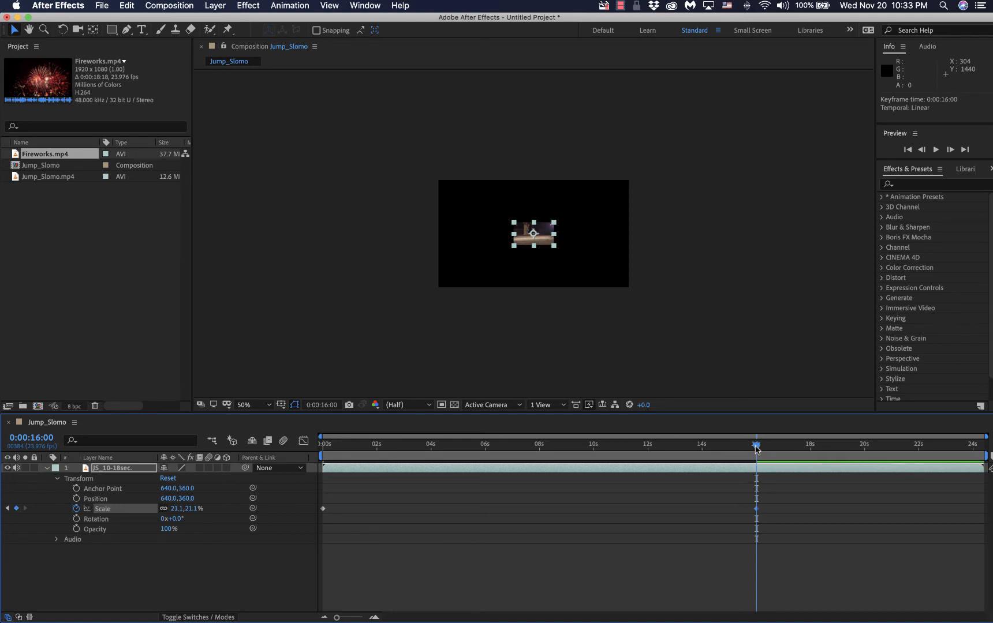
- Preview the retimed Scale animation from the start of the composition
left_click_drag(756, 446, 215, 481)
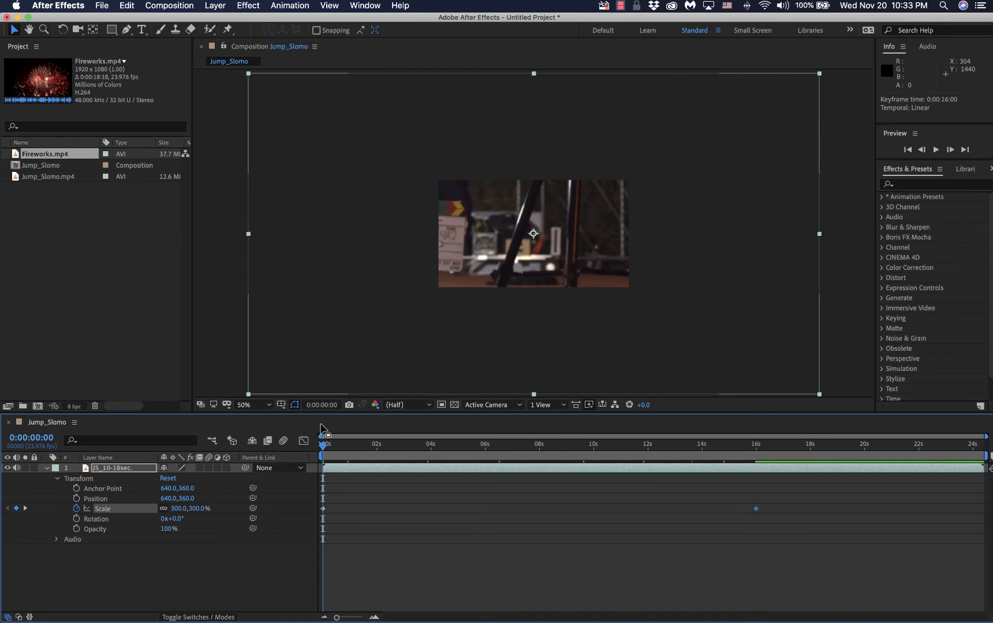
key("space")
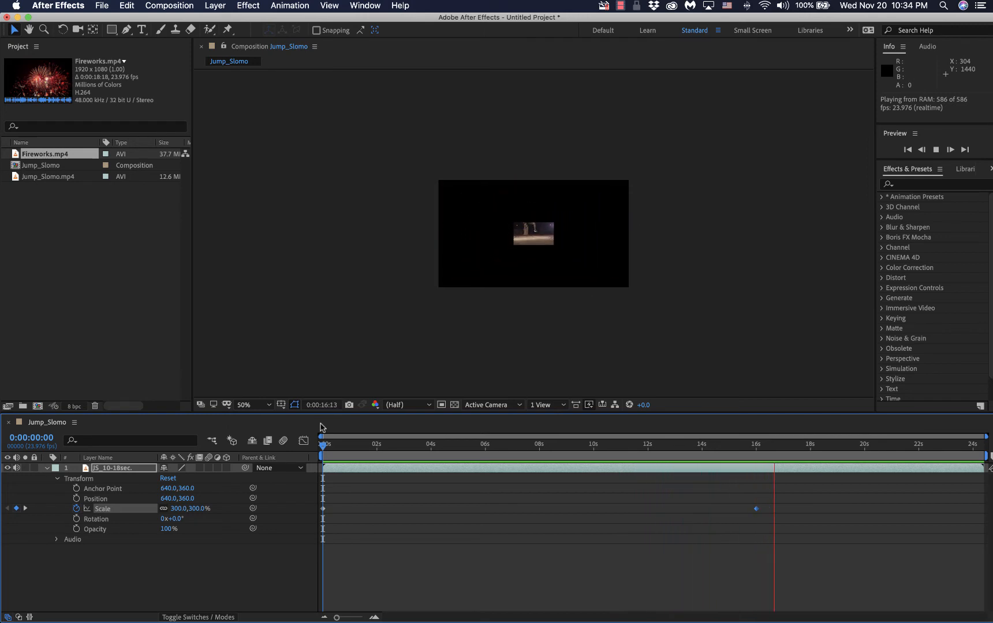
key("space")
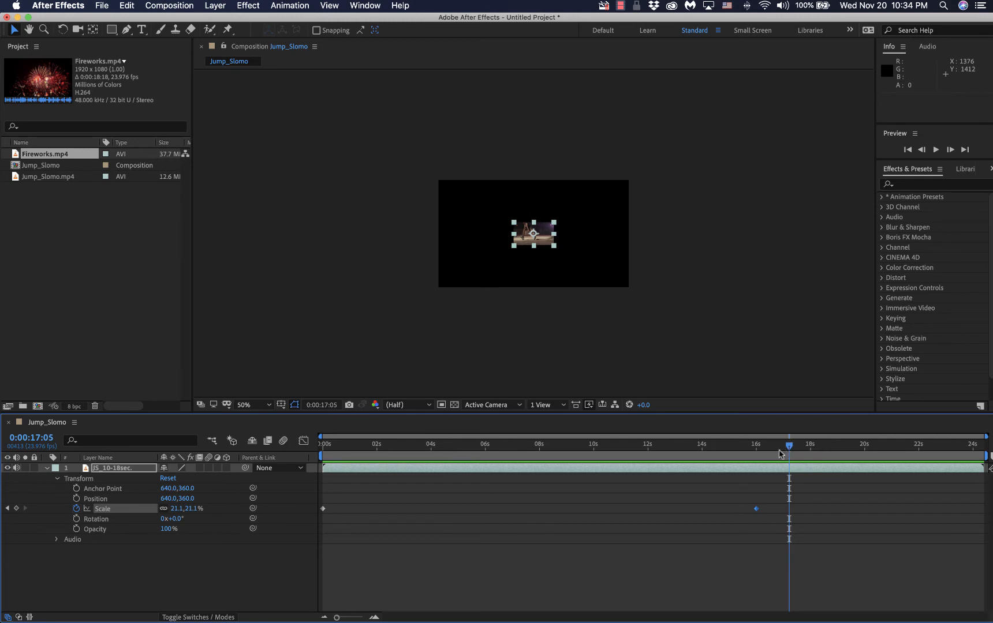
- Undo all the Scale changes and keyframes on the JS_10-18sec. layer, back to its original 100% Scale
key("ctrl+z")
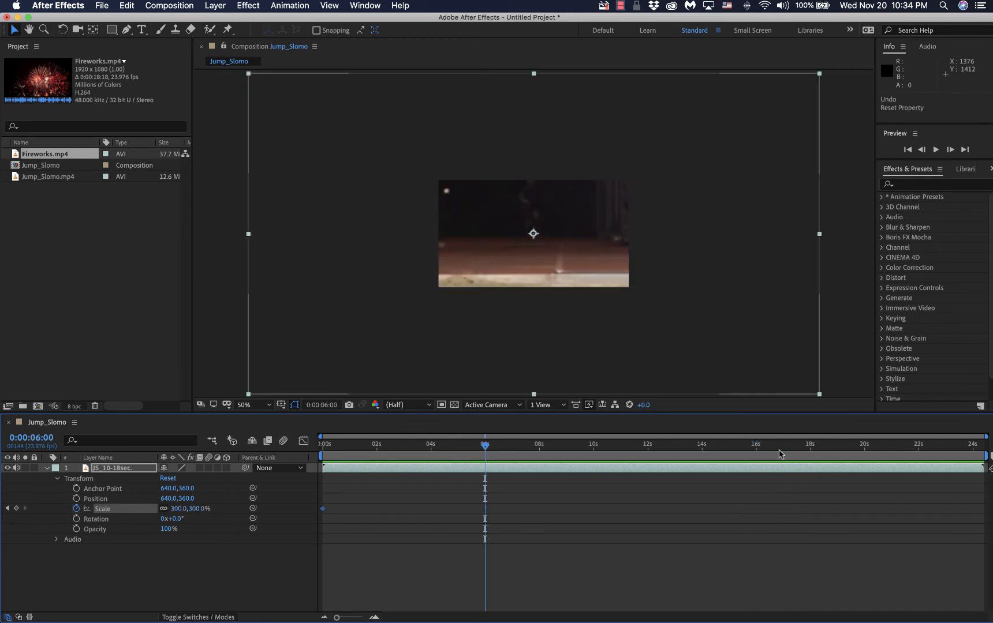
key("ctrl+z")
key("ctrl+z")
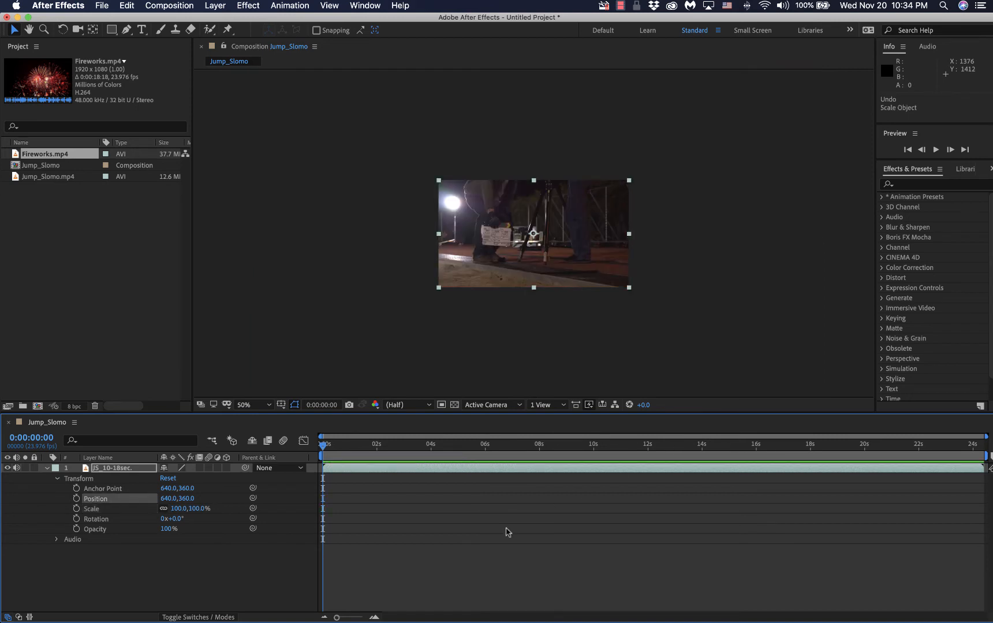
- Try Rotation values of 12°, 258°, 1x+6° and 337° on the JS_10-18sec. layer, and reset its Rotation
left_click(109, 521)
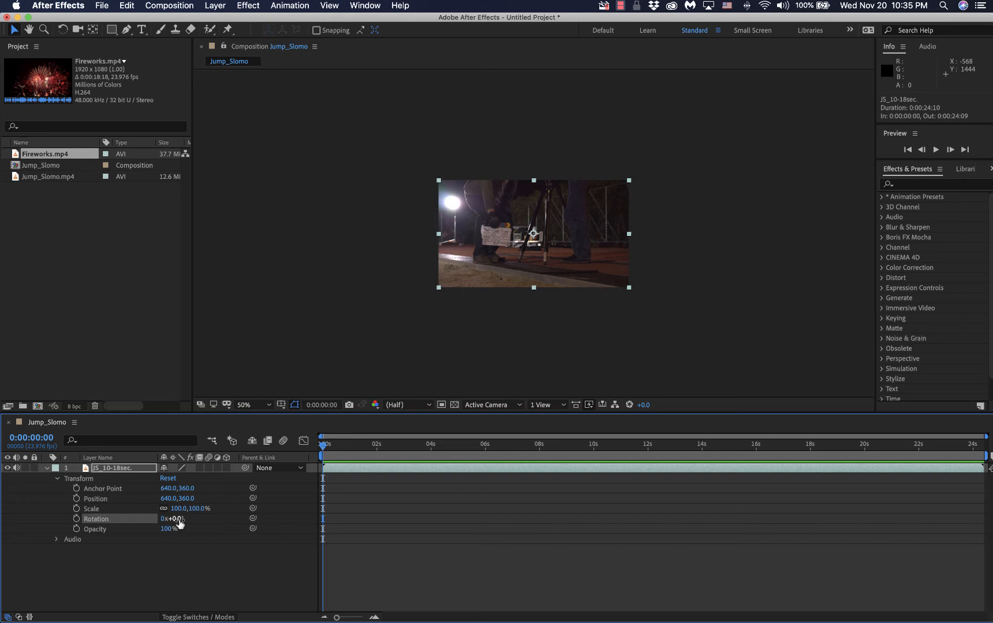
left_click_drag(177, 519, 249, 583)
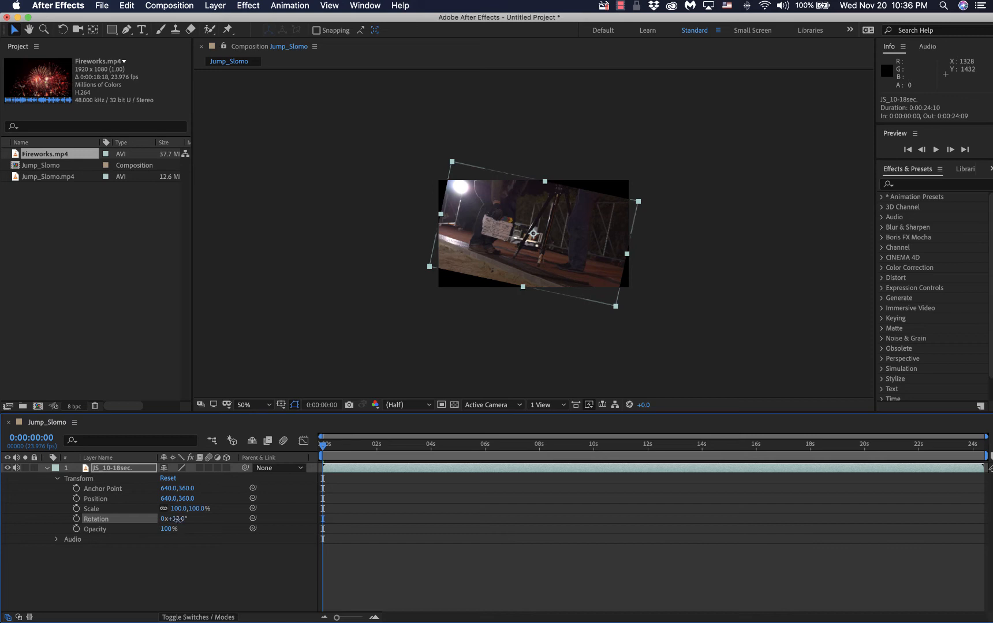
left_click_drag(175, 518, 330, 526)
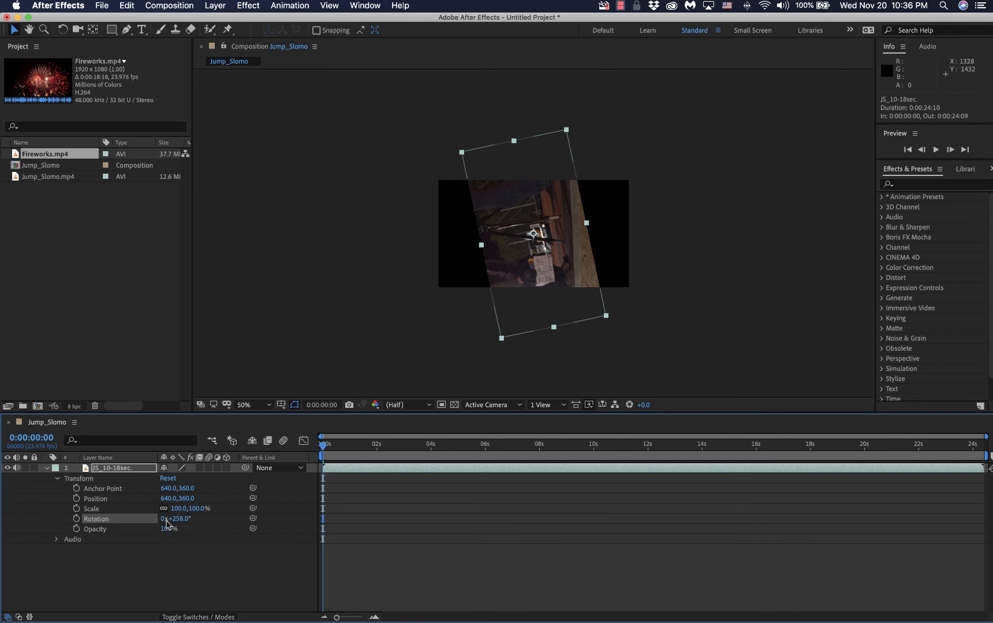
left_click_drag(184, 520, 254, 527)
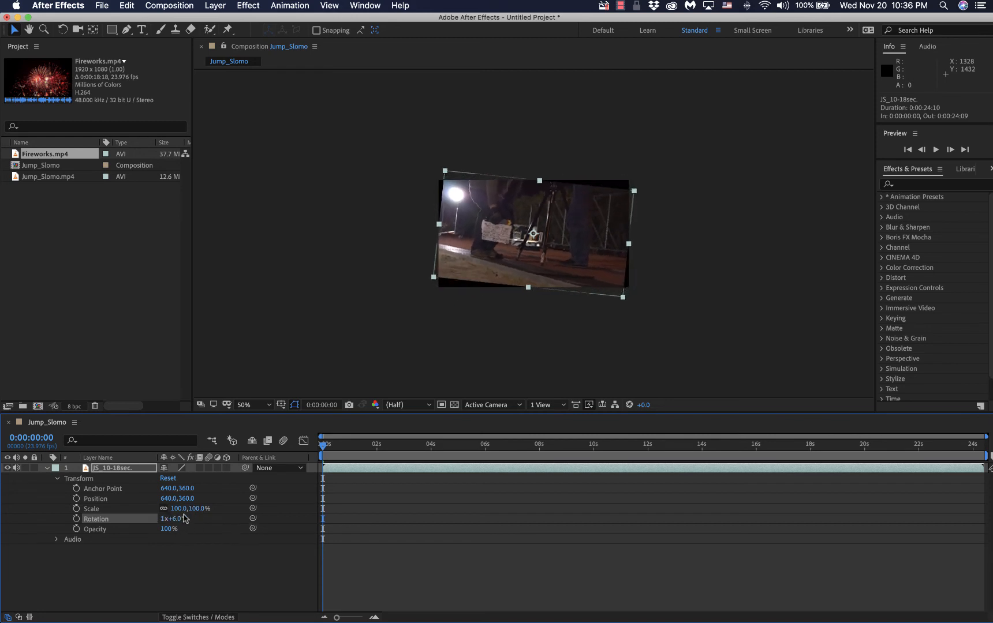
left_click_drag(182, 521, 254, 549)
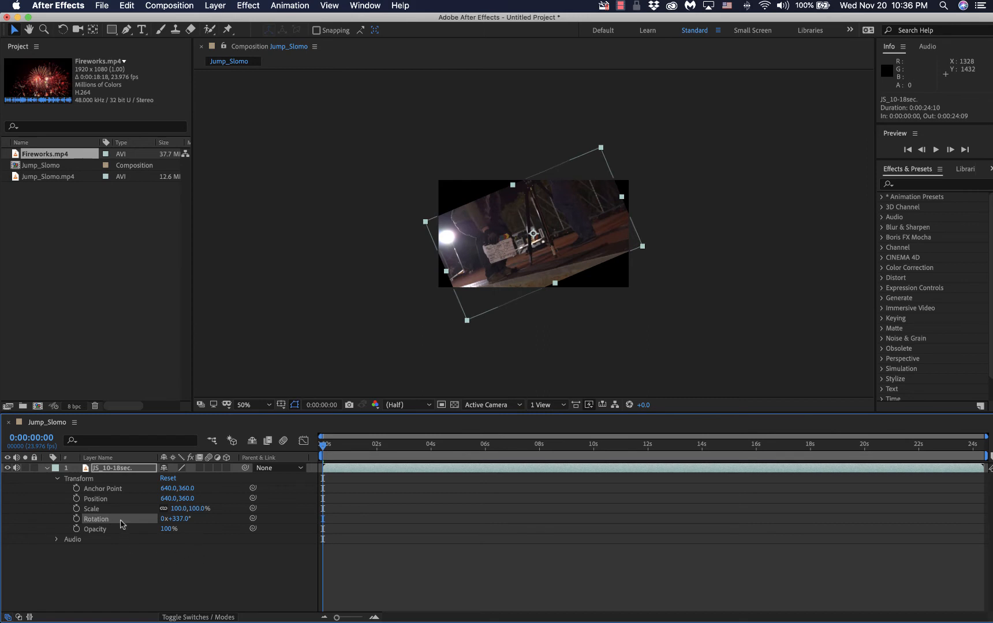
right_click(123, 523)
left_click(158, 567)
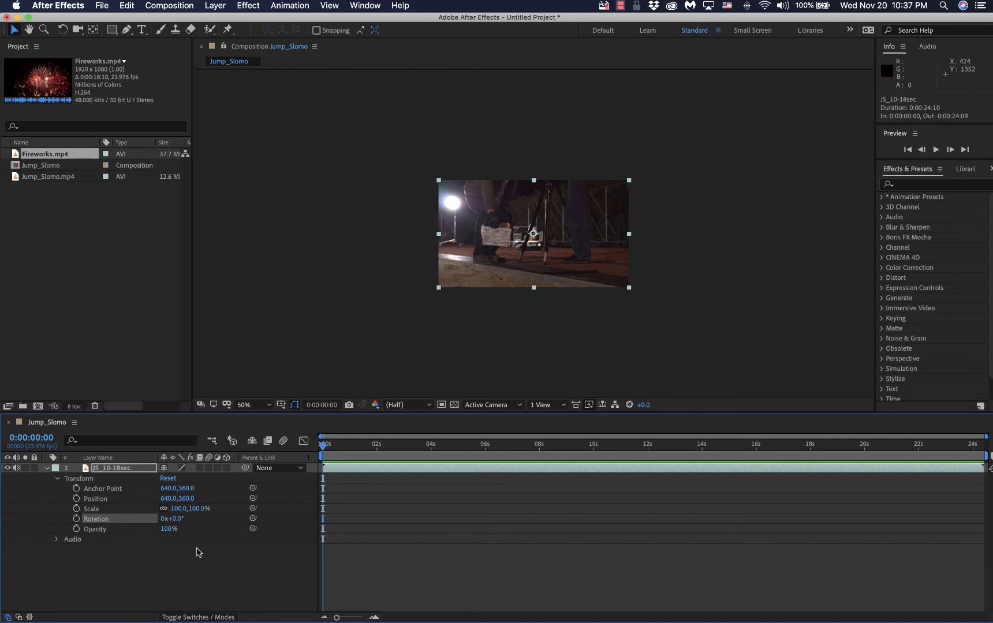
- Lower the JS_10-18sec. layer's Opacity to 34% and restore it to 100%
left_click(130, 530)
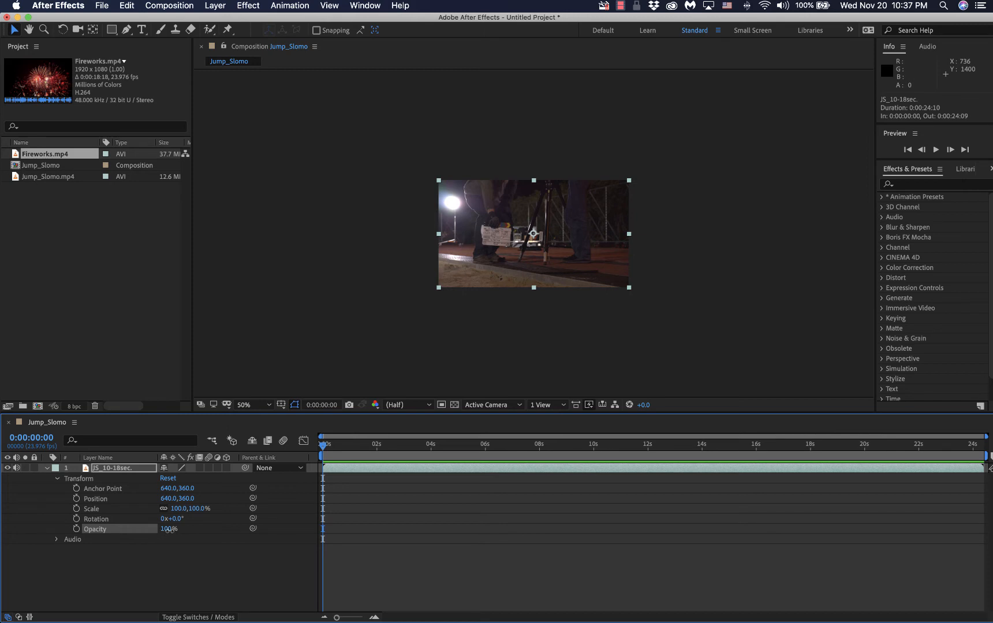
left_click_drag(168, 529, 134, 536)
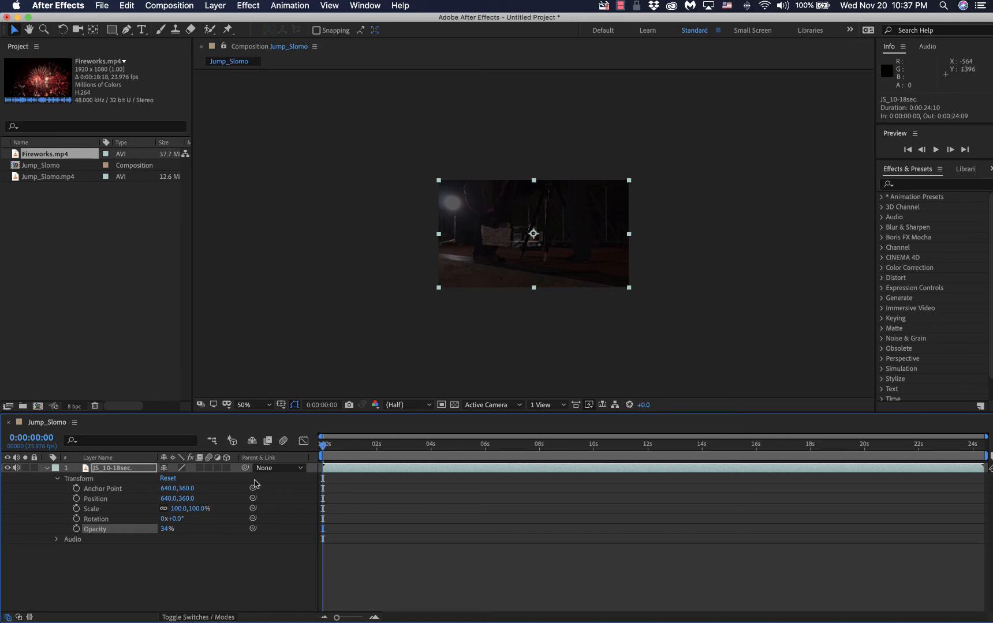
left_click_drag(162, 530, 268, 529)
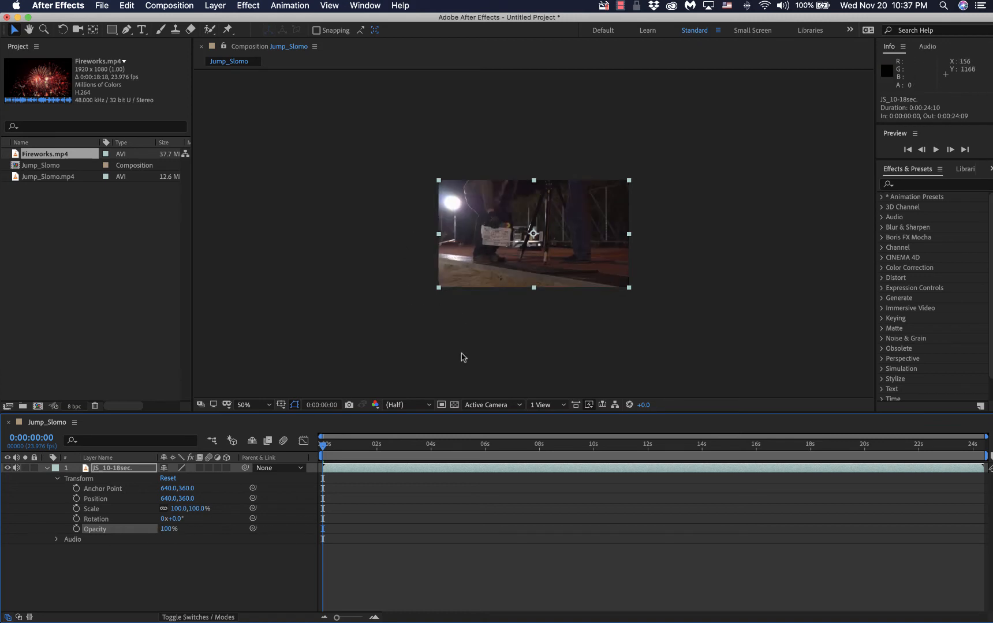
- Move the layer to Position 264, 924 and undo the move, and try its Opacity at 0% before restoring 100%
left_click_drag(497, 252, 440, 337)
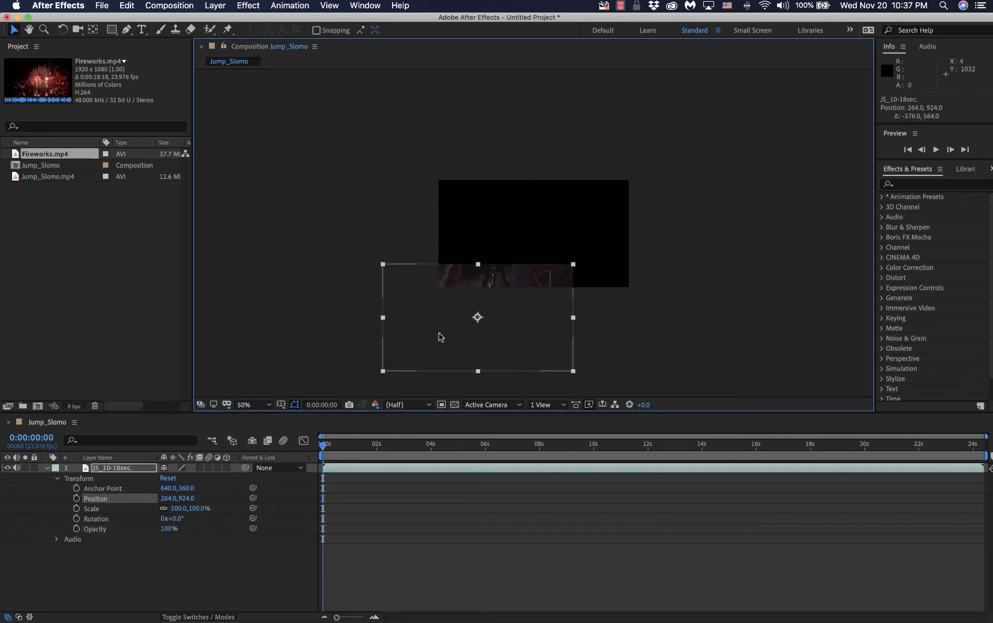
key("super+z")
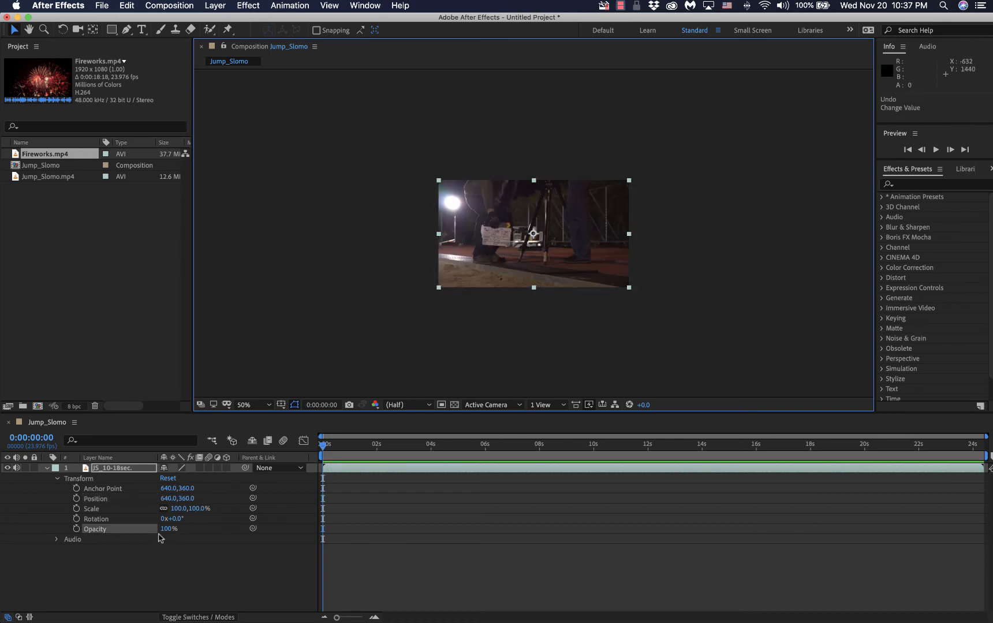
left_click_drag(167, 529, 112, 540)
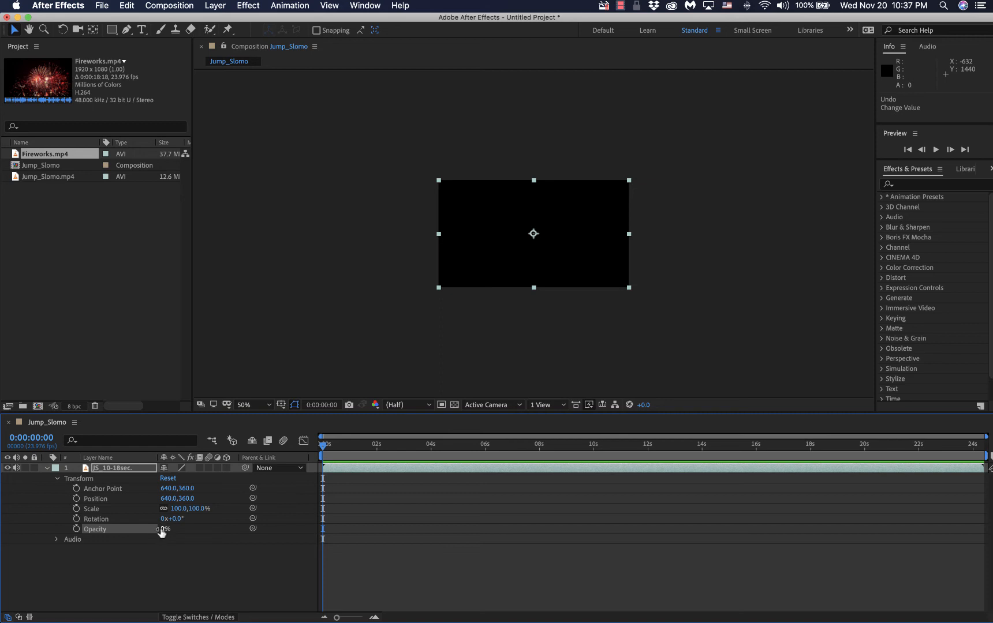
left_click_drag(162, 532, 262, 529)
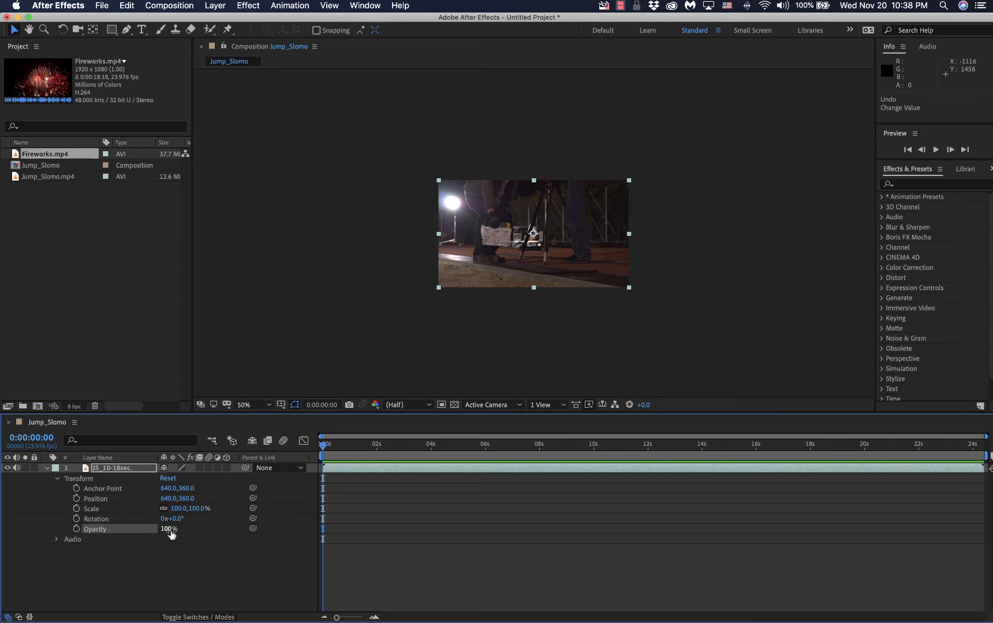
- Create a fade-in on the JS_10-18sec. layer with Opacity keyframes of 0% at 0:00:00:00 and 100% at 0:00:04:00
left_click_drag(171, 534, 88, 533)
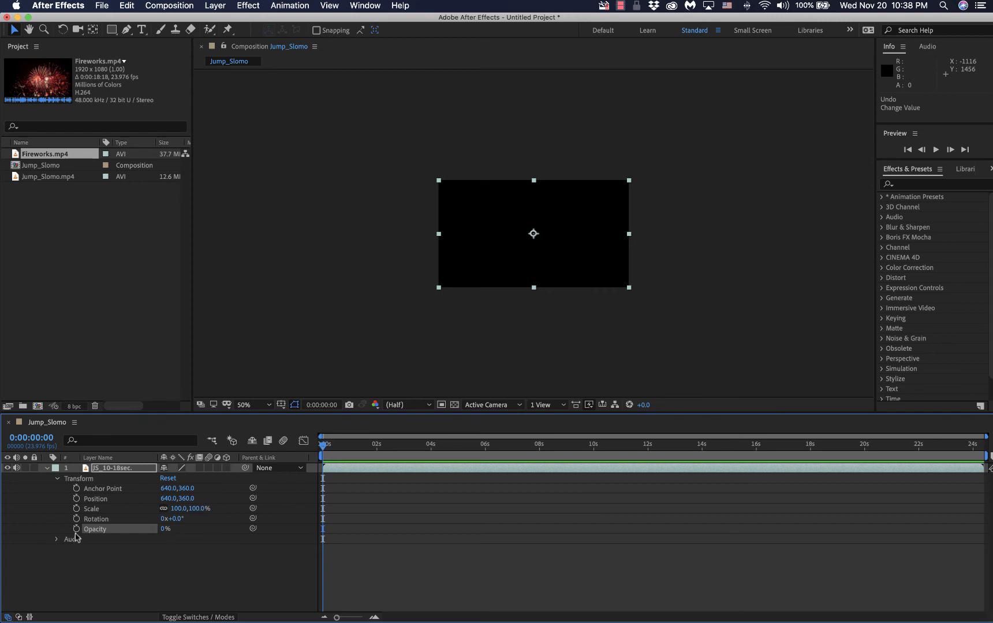
left_click(76, 529)
left_click_drag(322, 445, 432, 446)
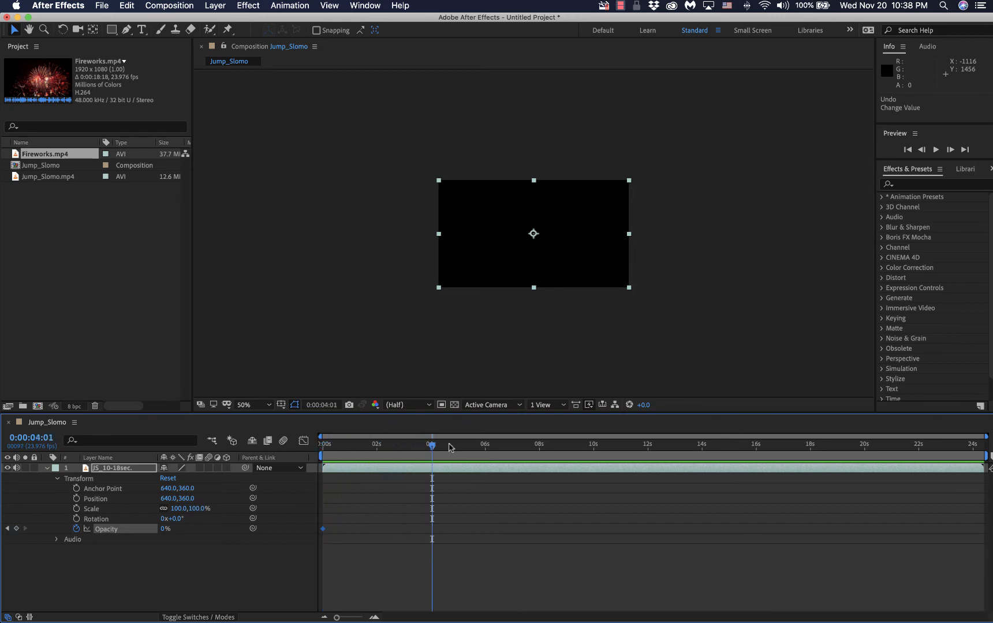
left_click_drag(433, 444, 431, 444)
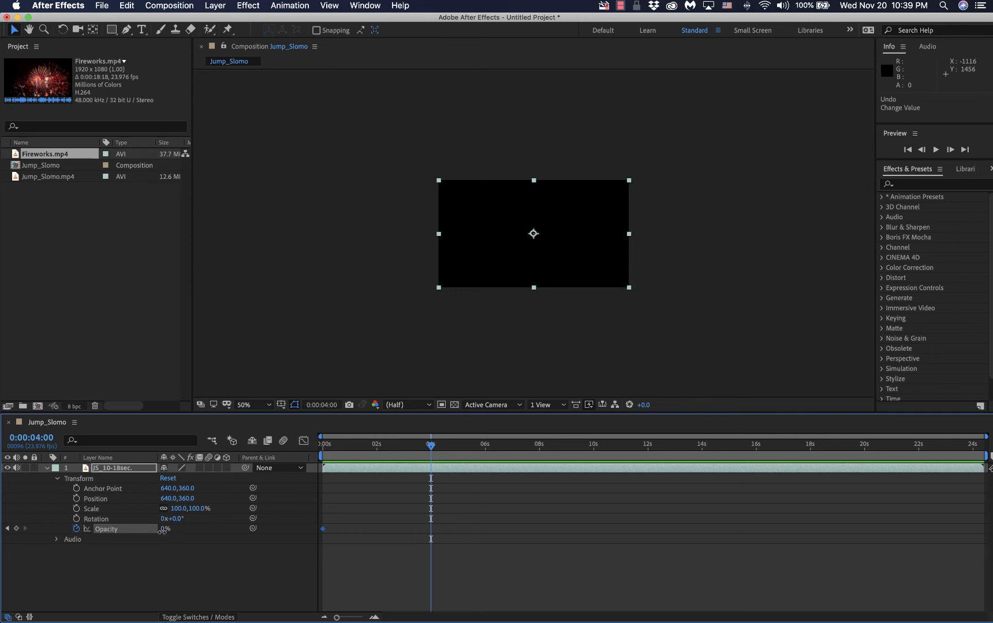
left_click_drag(162, 531, 221, 530)
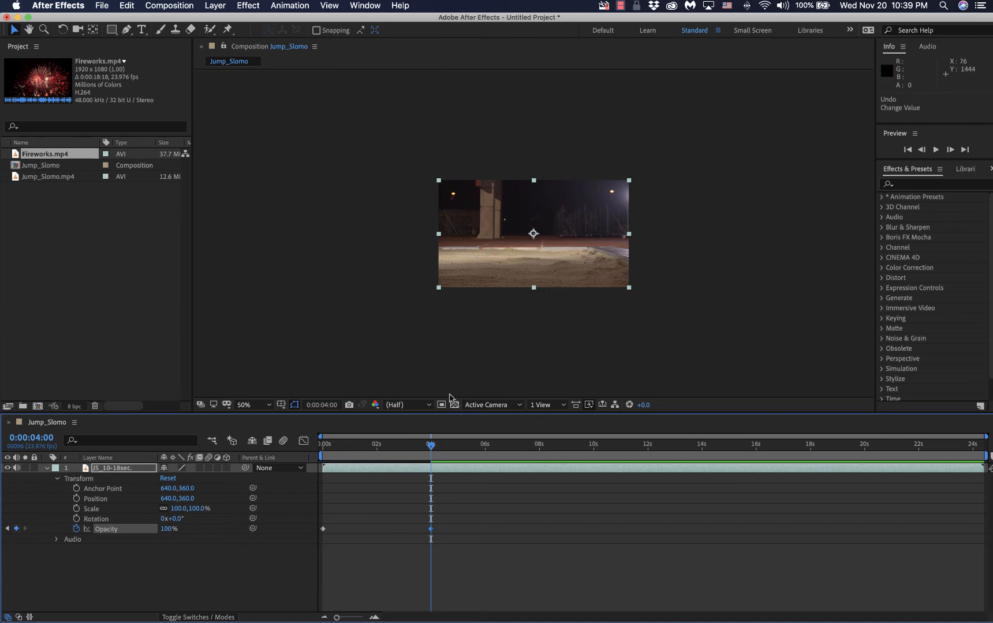
- Preview the Opacity fade-in from the start of the composition
left_click_drag(431, 445, 241, 466)
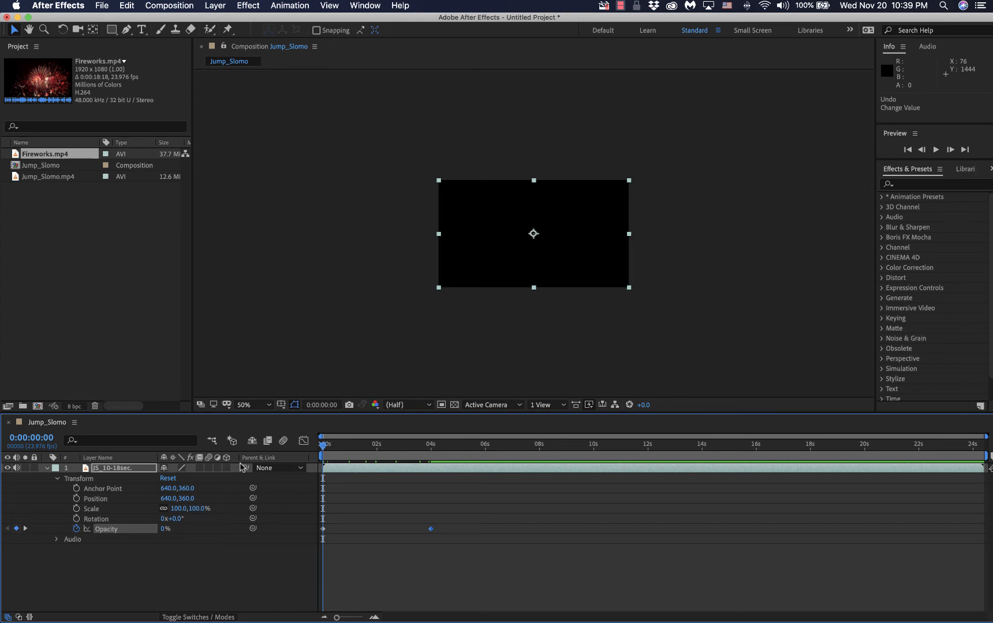
key("space")
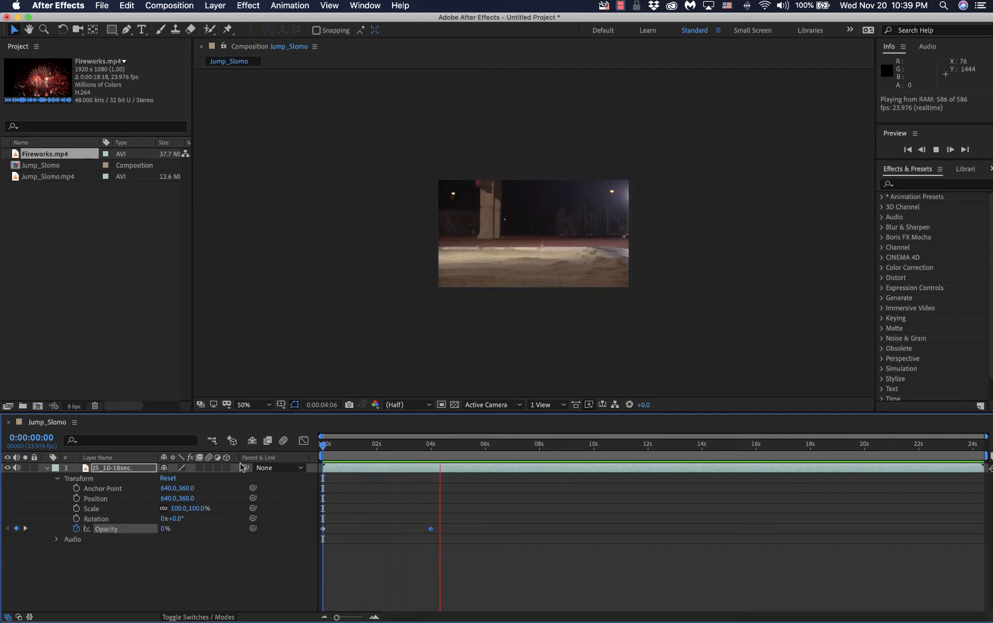
key("space")
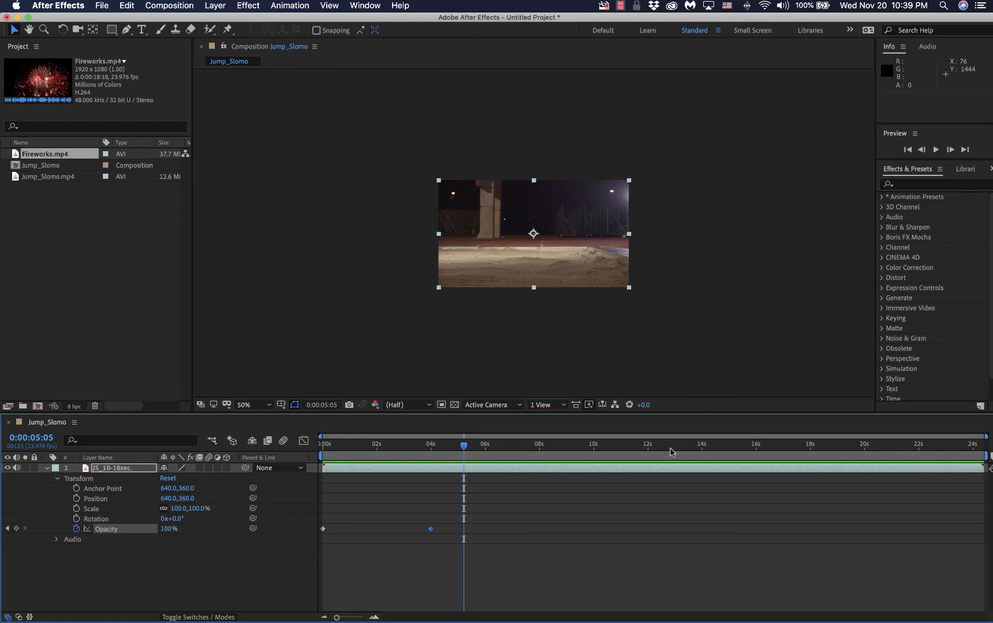
- Trim the end of the JS_10-18sec. layer to 0:00:16:00
left_click_drag(465, 446, 754, 459)
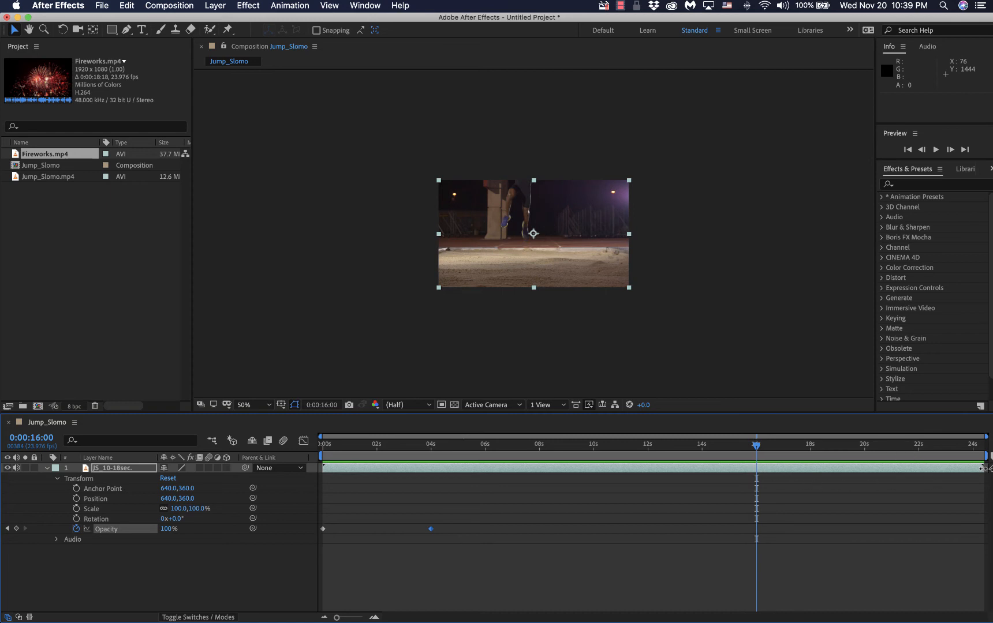
left_click_drag(984, 468, 700, 485)
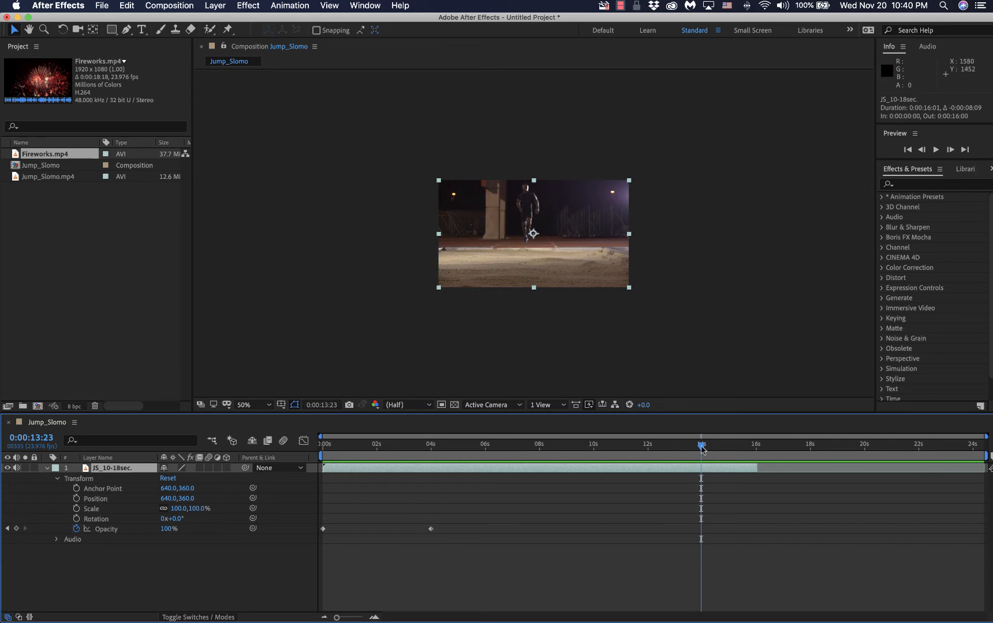
- Create a fade-out on the layer with Opacity keyframes of 100% at 0:00:12:00 and 0% at 0:00:16:00
left_click_drag(702, 446, 670, 461)
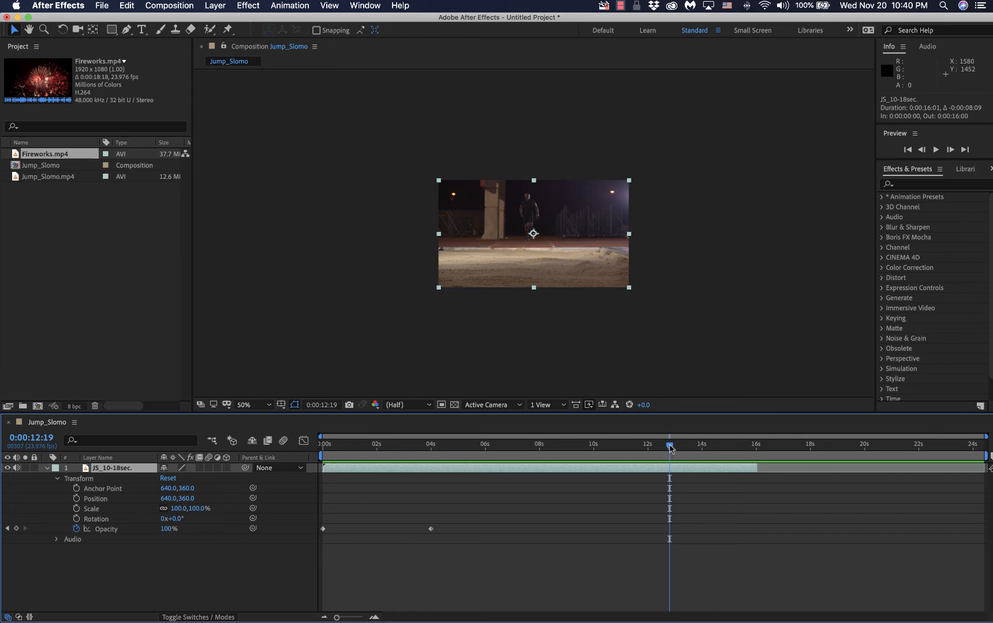
left_click_drag(670, 448, 648, 462)
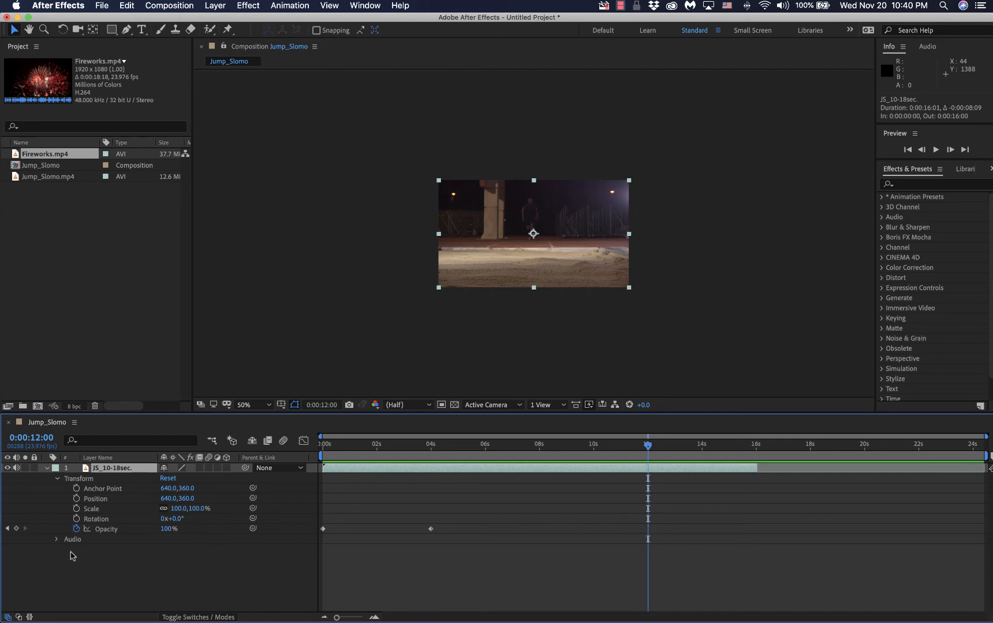
left_click(16, 528)
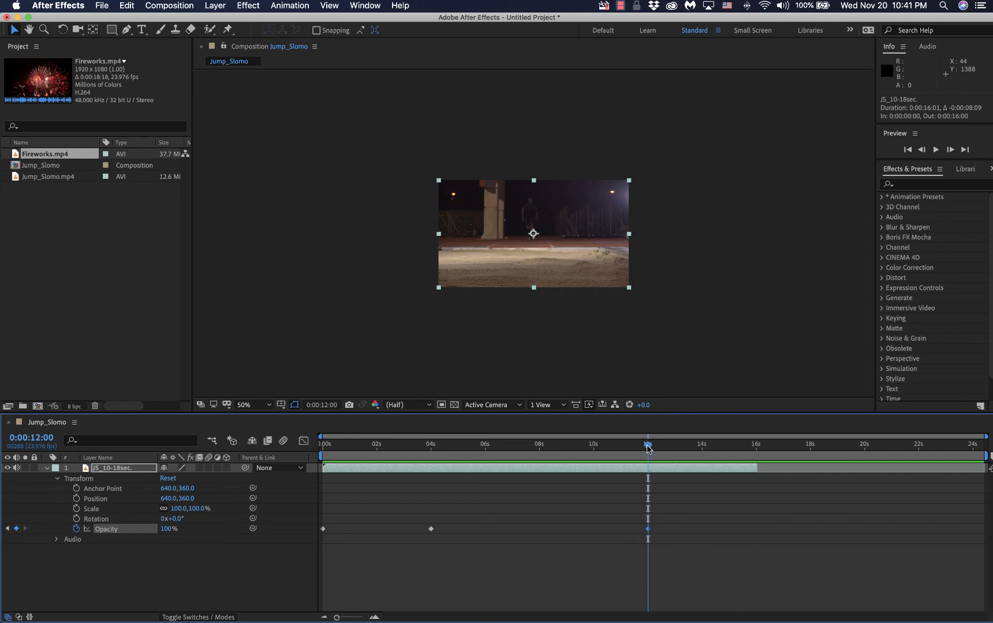
left_click_drag(648, 446, 762, 464)
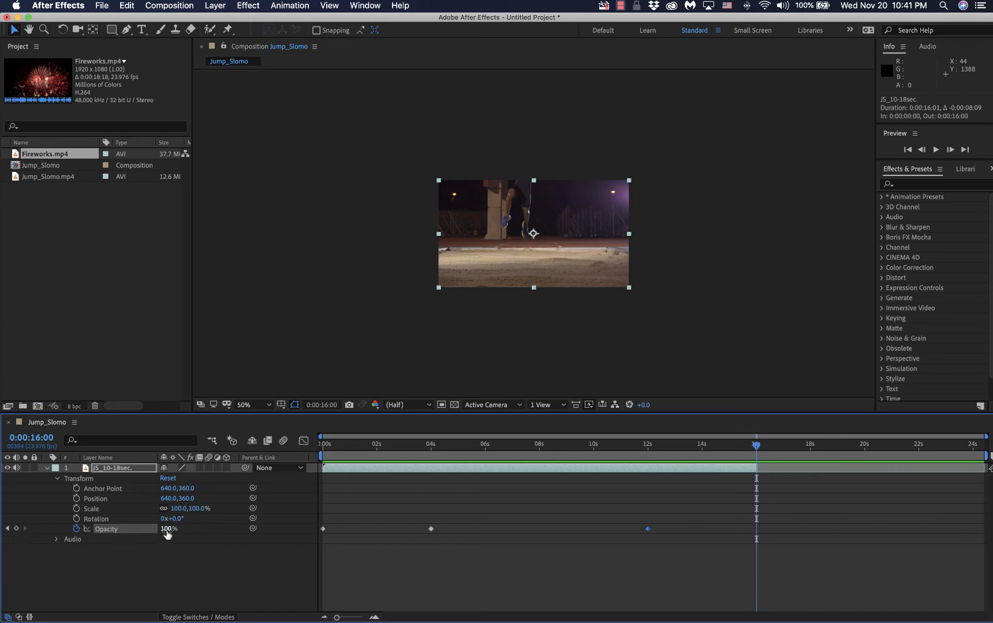
left_click_drag(166, 529, 101, 540)
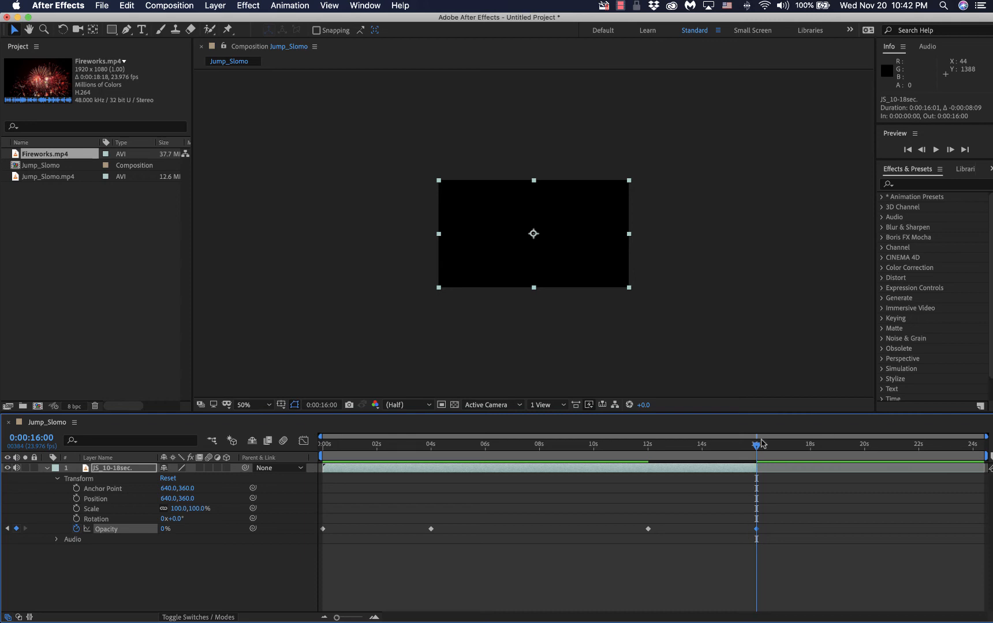
- Preview the Opacity fade-in and fade-out from the start of the composition
left_click_drag(757, 446, 322, 446)
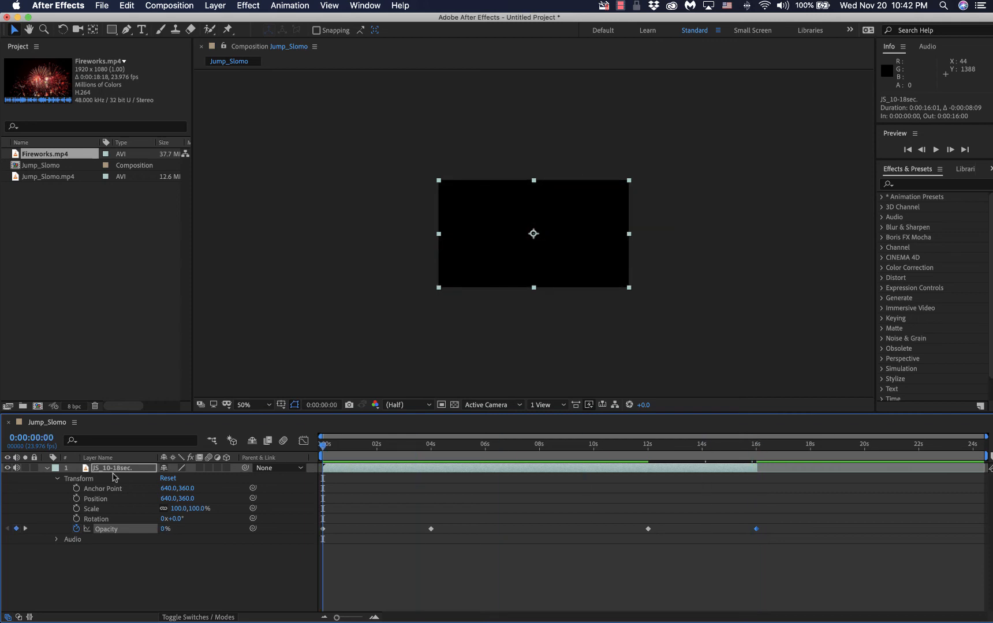
key("space")
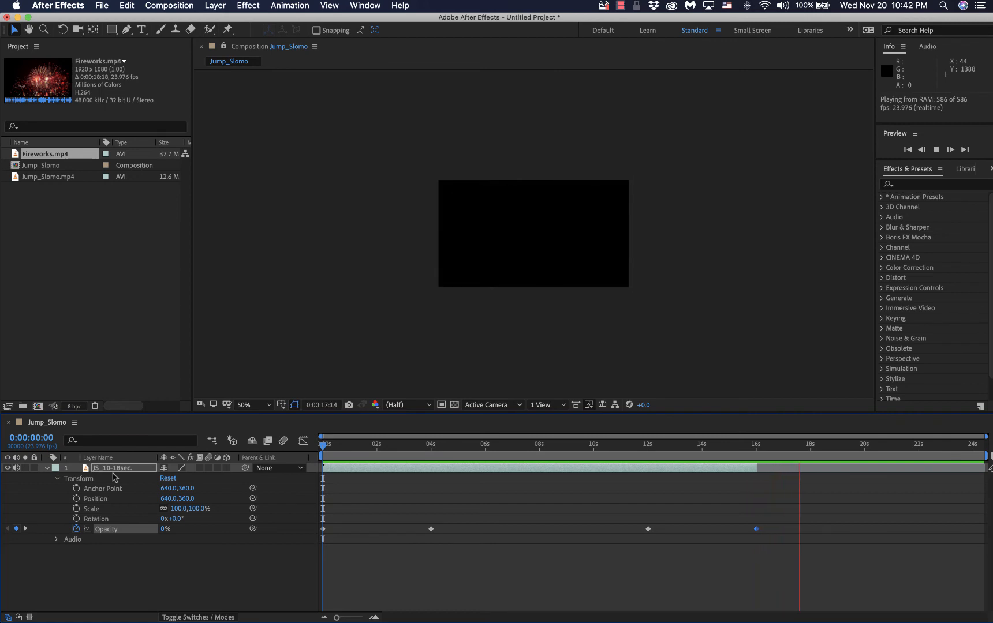
key("space")
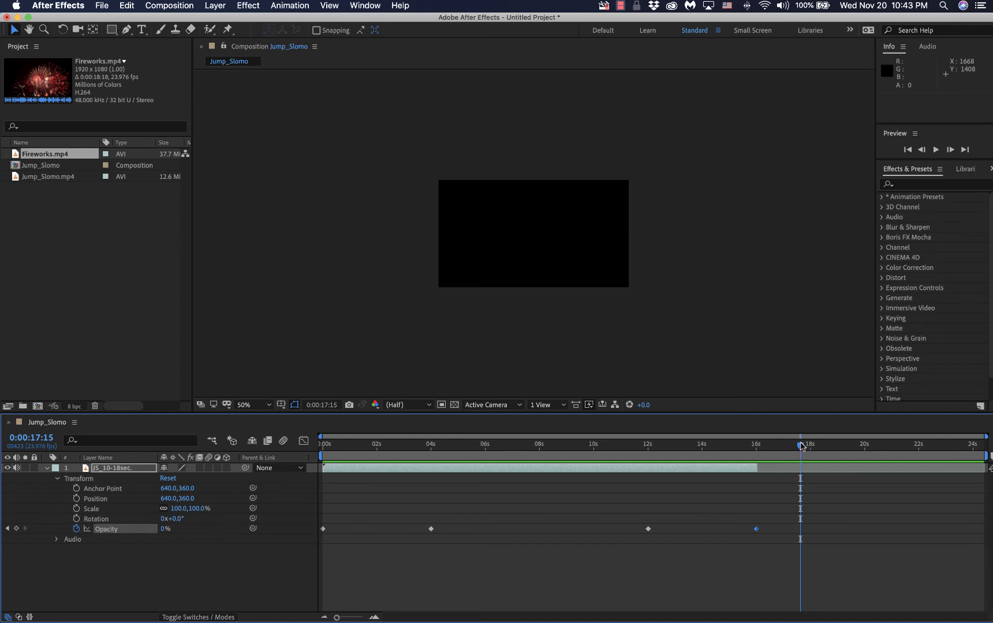
- Move the fade-in's 100% Opacity keyframe on the JS_10-18sec. layer to 0:00:02:00
left_click_drag(801, 445, 378, 469)
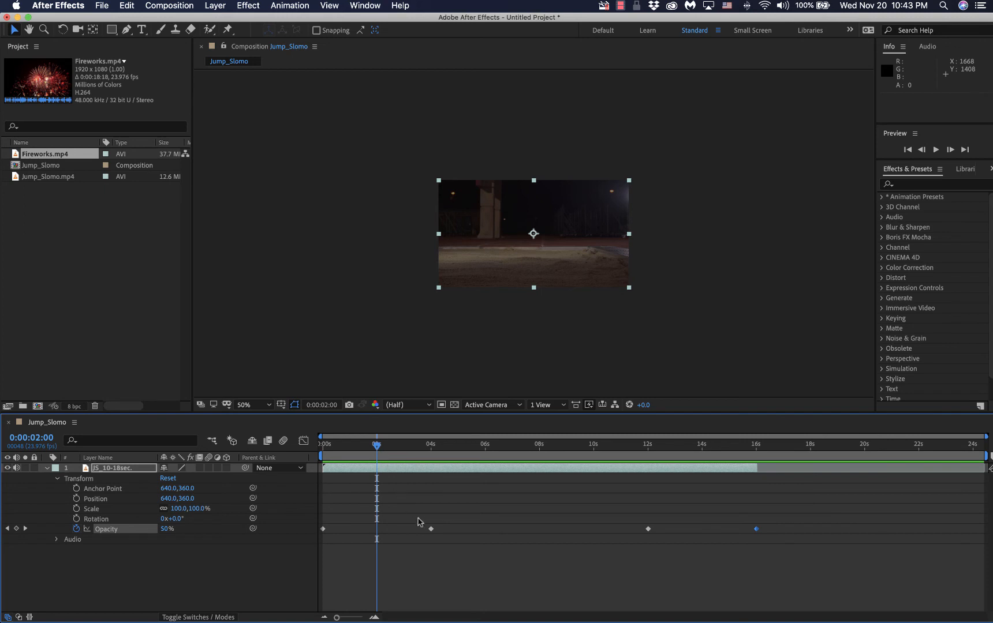
left_click(431, 529)
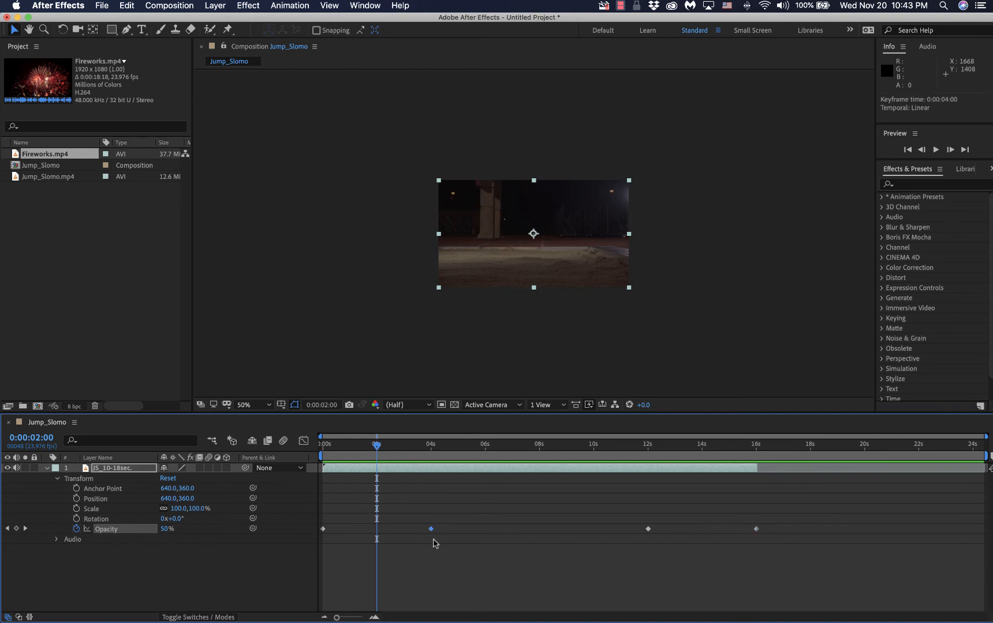
left_click_drag(433, 532, 383, 536)
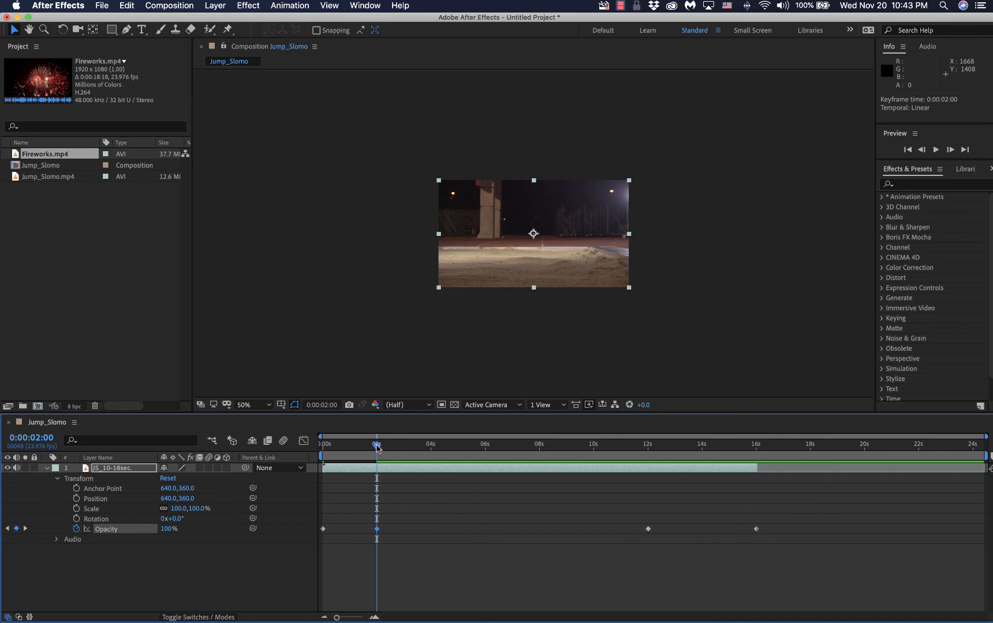
- Move the fade-out's 100% Opacity keyframe to 0:00:06:00 and its 0% keyframe to 0:00:08:00
left_click_drag(376, 445, 485, 466)
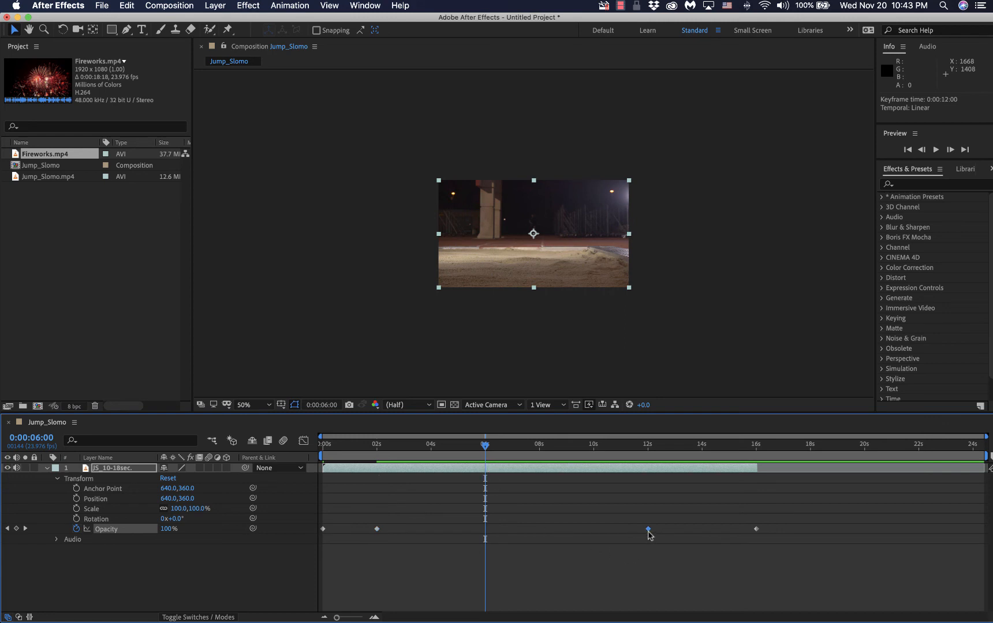
left_click_drag(649, 532, 494, 536)
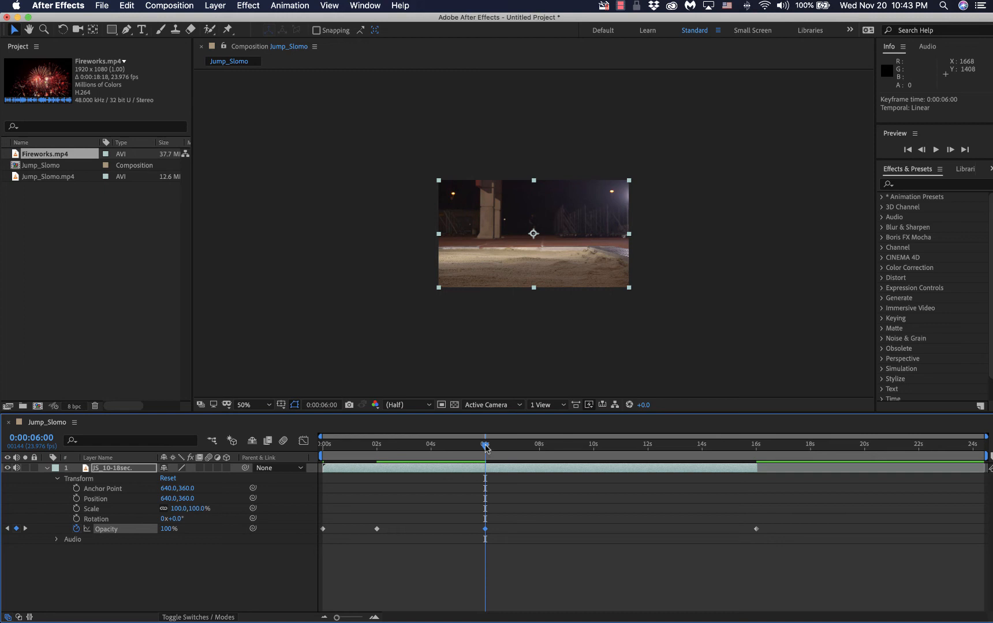
left_click_drag(485, 447, 541, 458)
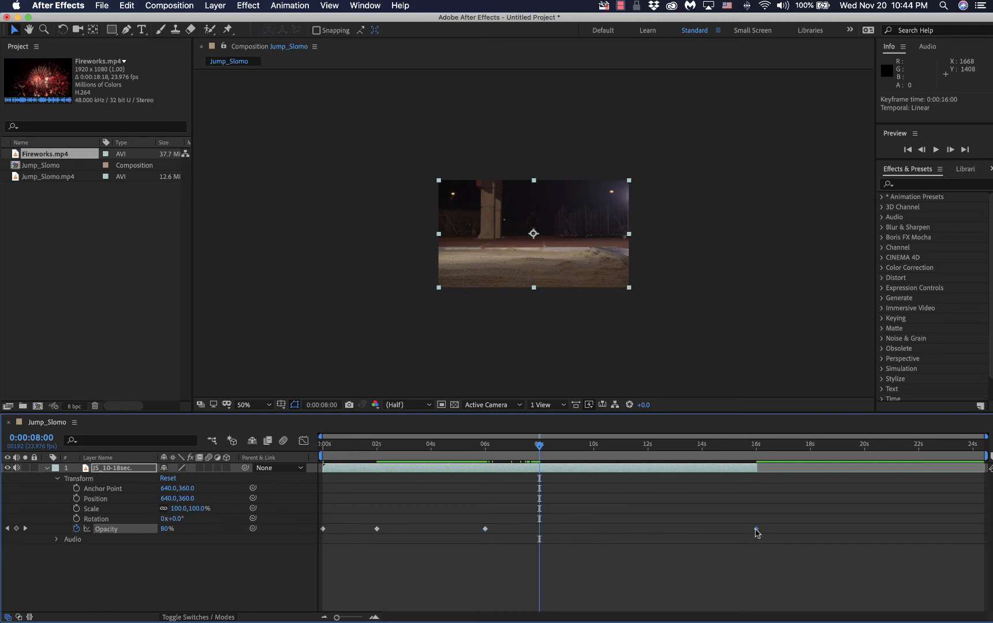
left_click_drag(756, 530, 546, 535)
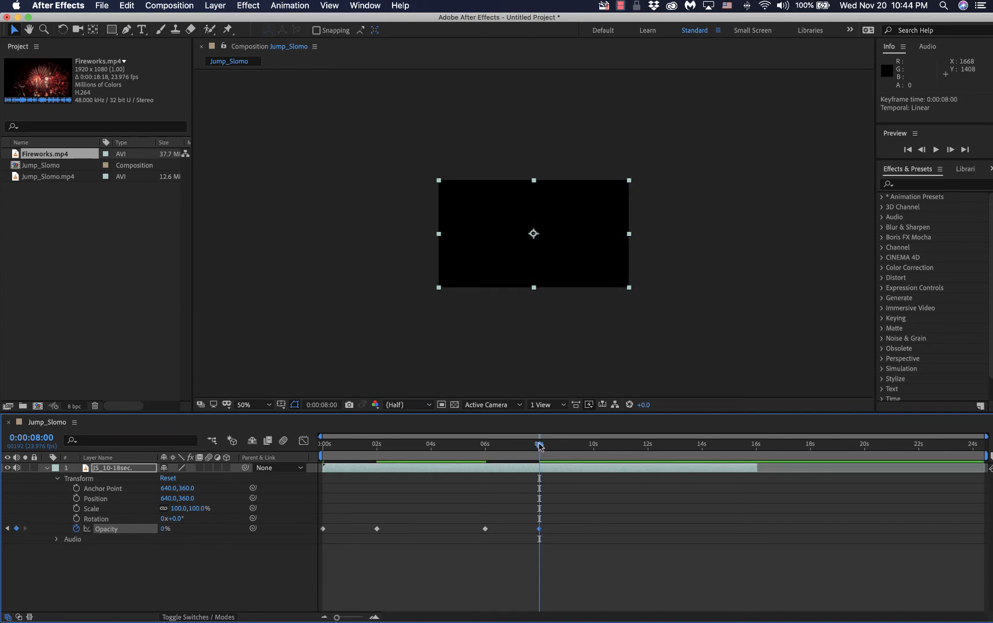
- Animate the layer across the frame with Position keyframes of about -668,360 at 0:00:00:00 and about 1940,360 at 0:00:08:00
left_click_drag(540, 446, 300, 521)
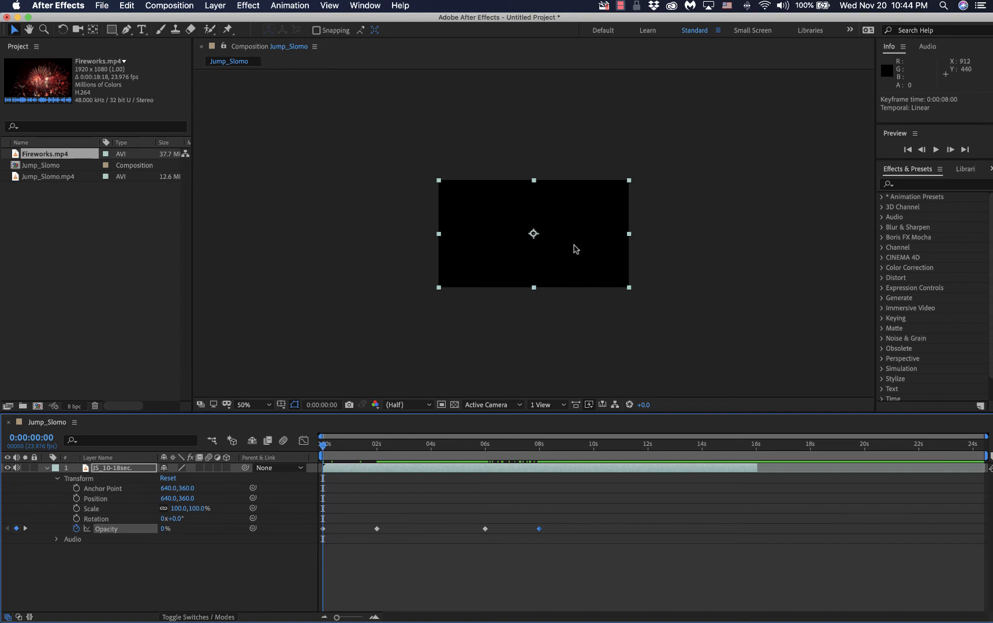
left_click_drag(574, 248, 380, 260)
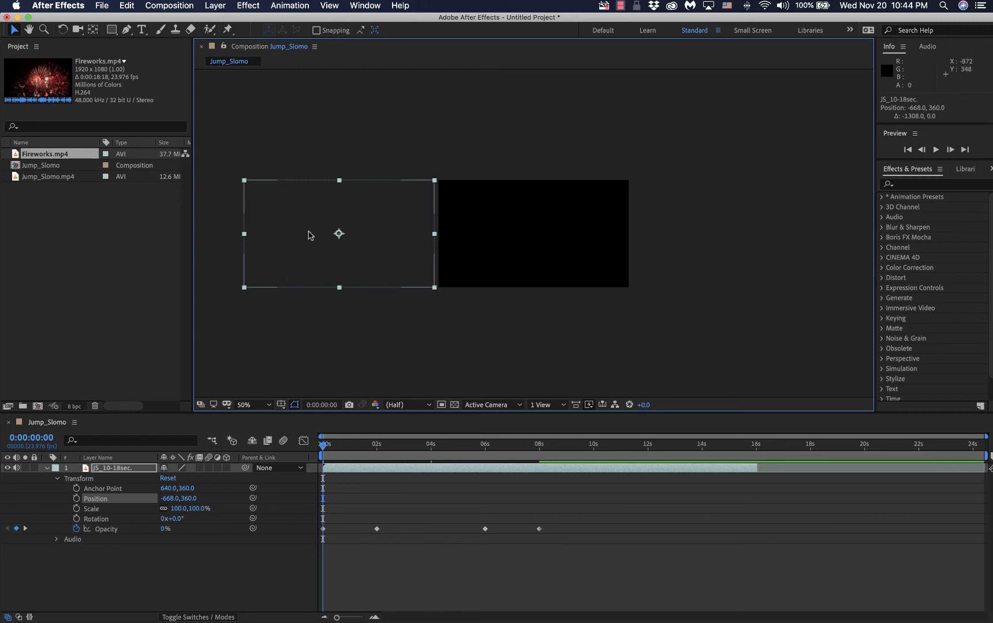
left_click(76, 499)
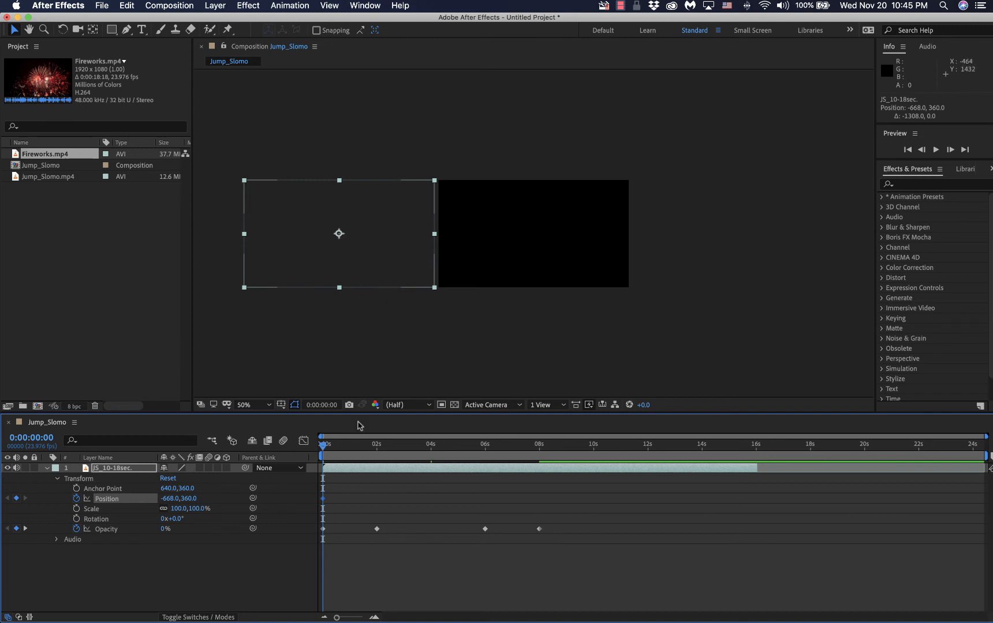
left_click_drag(325, 446, 541, 478)
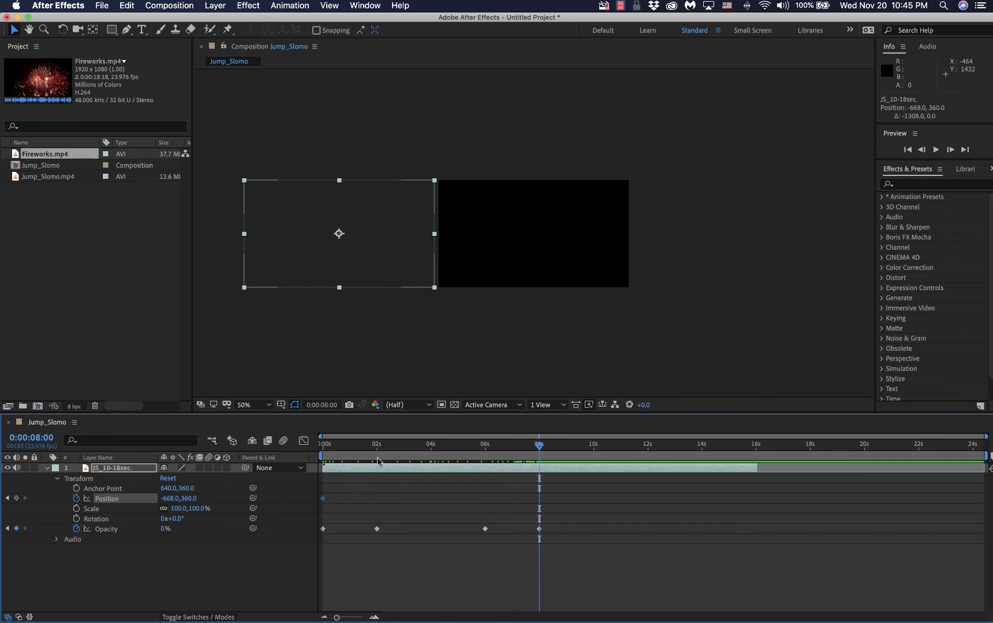
left_click(358, 262)
left_click_drag(357, 261, 745, 269)
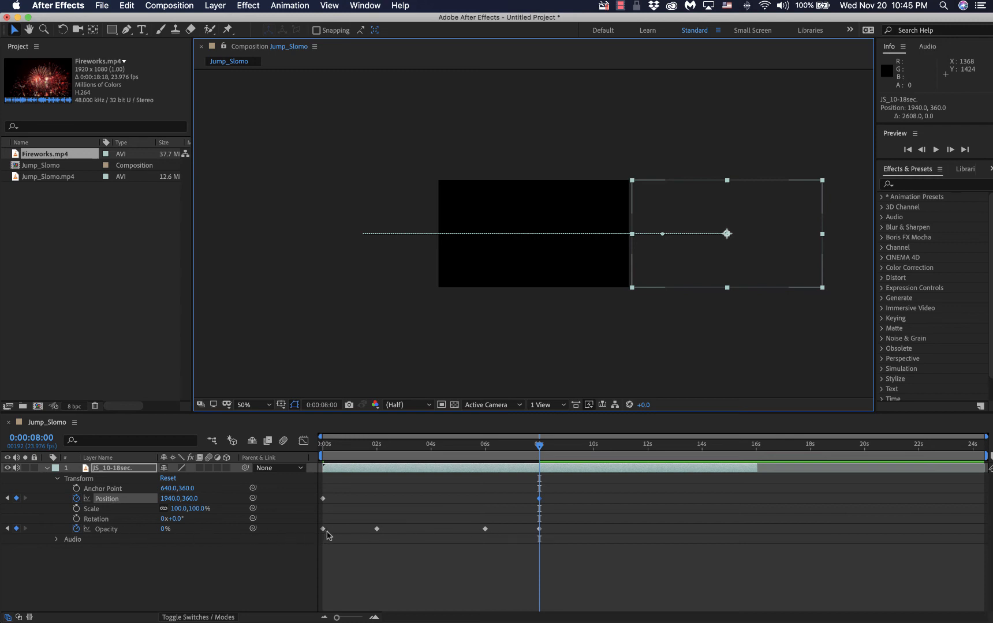
- Preview the layer's sideways Position movement together with its Opacity fades from the start
left_click(908, 150)
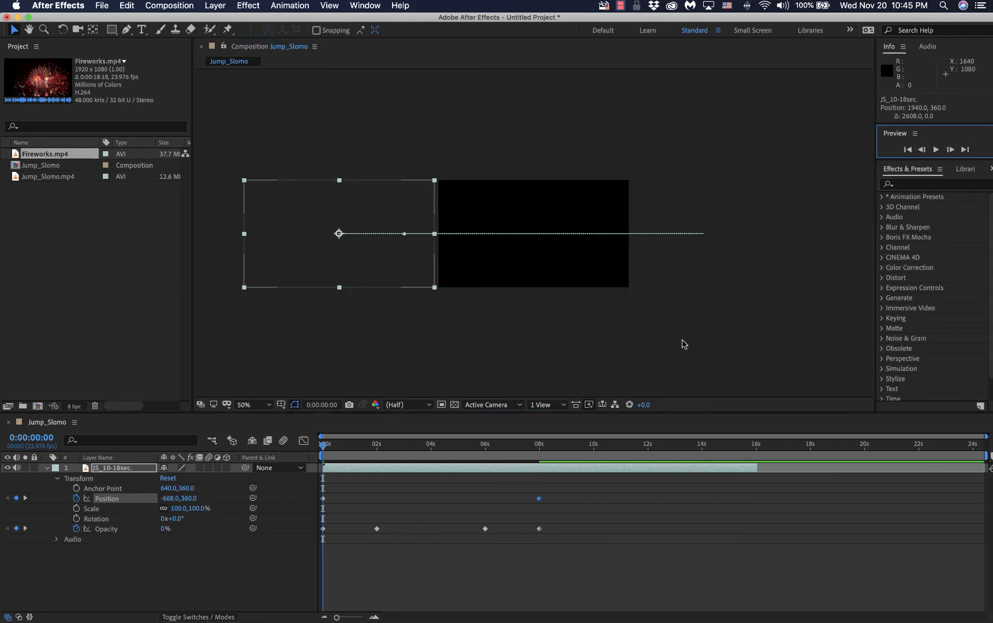
key("space")
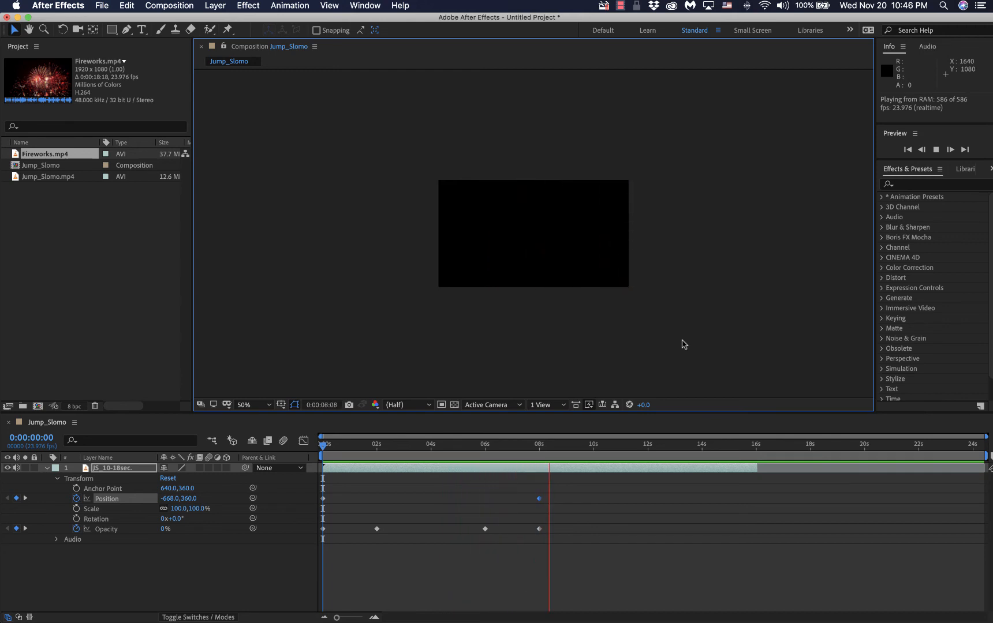
key("space")
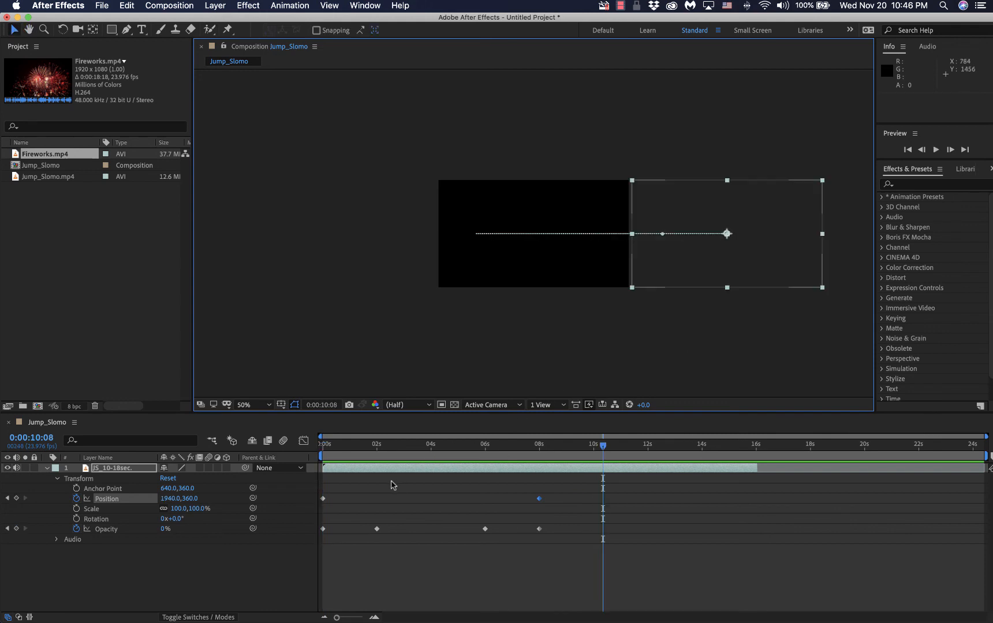
- Move the second Opacity keyframe to 0:00:04:00 and the last Opacity and Position keyframes to 0:00:10:00
left_click_drag(604, 446, 431, 456)
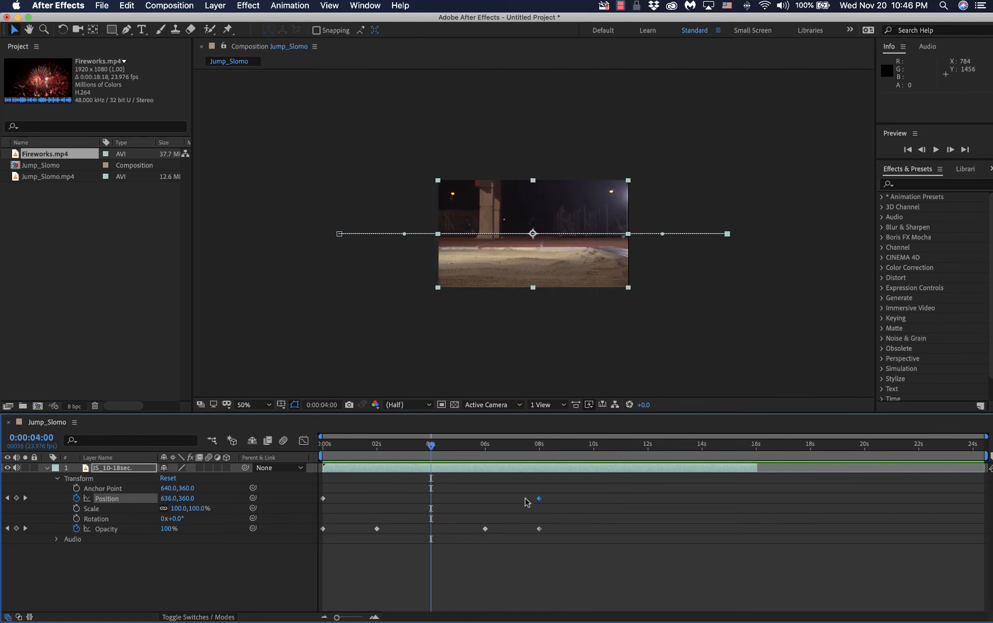
left_click(377, 529)
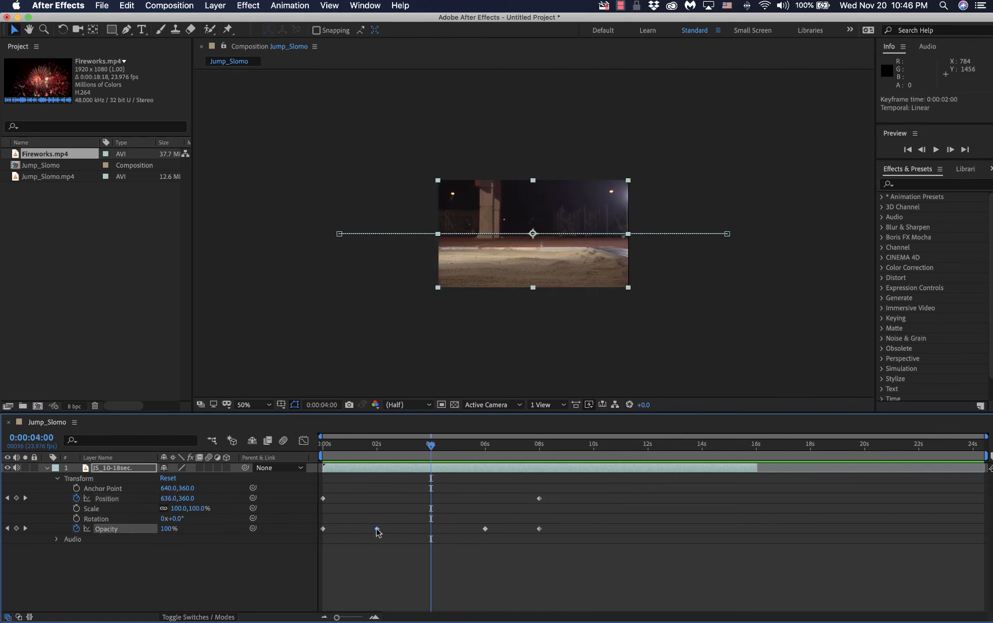
left_click_drag(377, 529, 425, 532)
left_click_drag(431, 447, 593, 455)
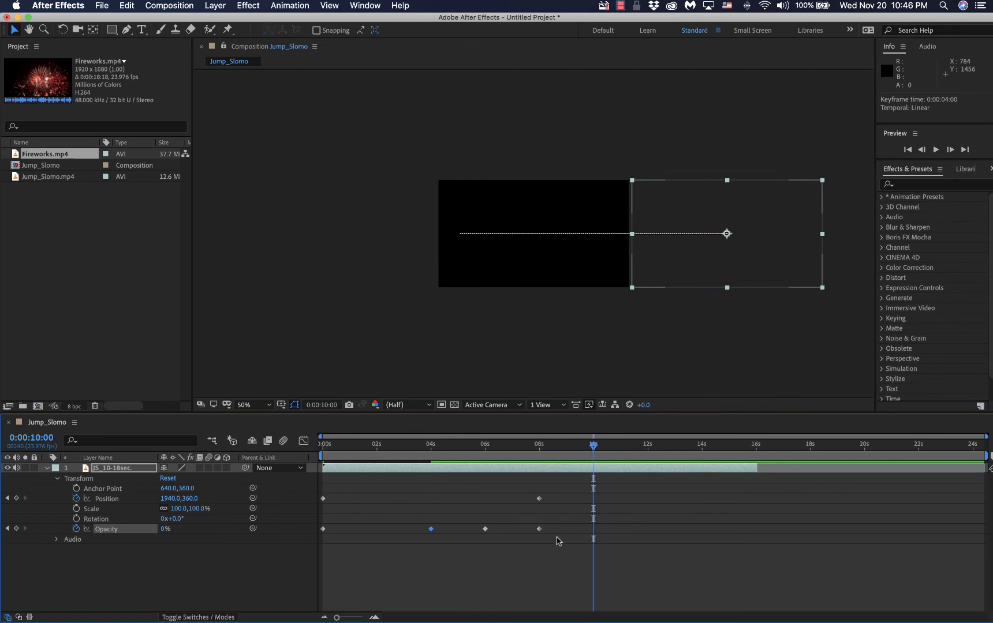
left_click_drag(540, 529, 586, 533)
left_click_drag(539, 499, 584, 511)
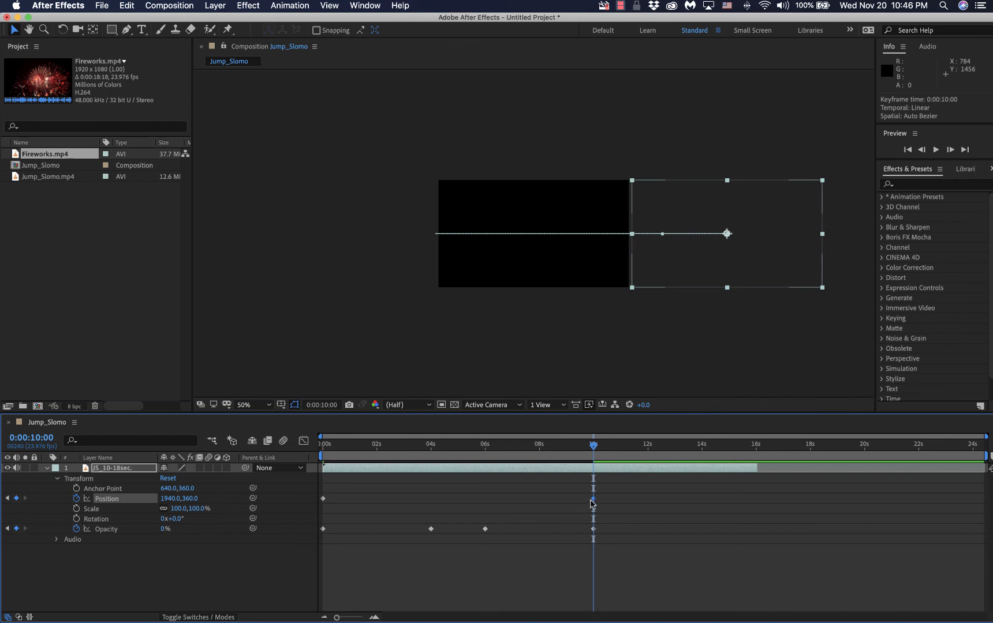
- Preview the retimed Position and Opacity animation twice from the start of the composition
left_click_drag(593, 448, 277, 465)
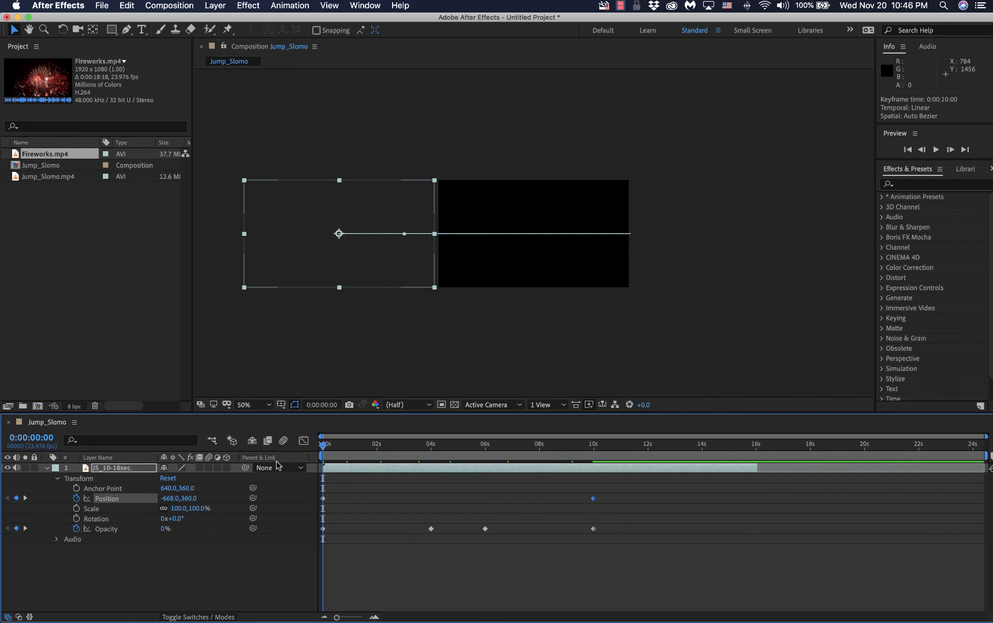
key("space")
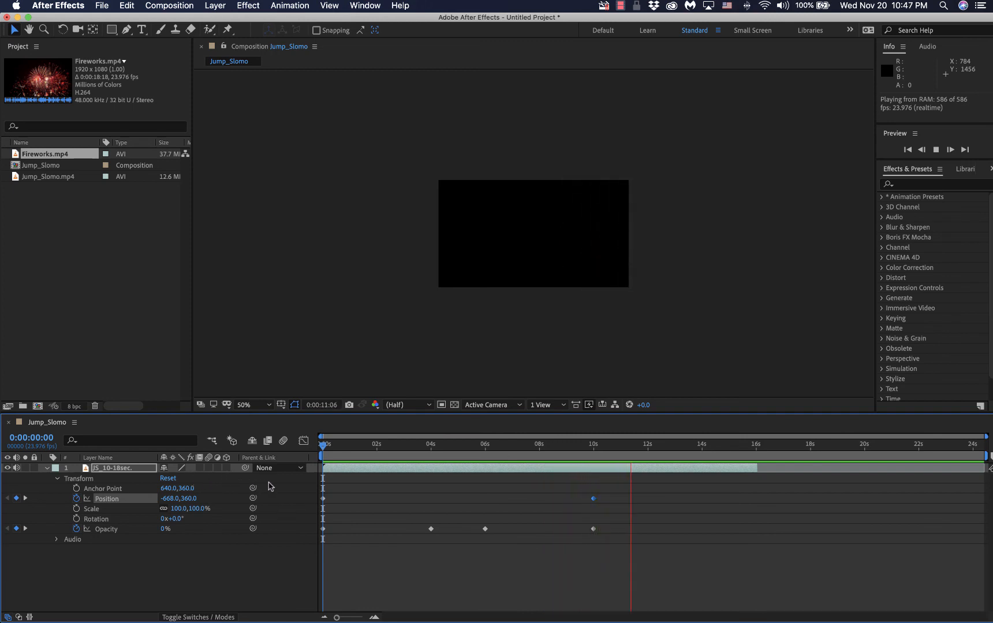
key("space")
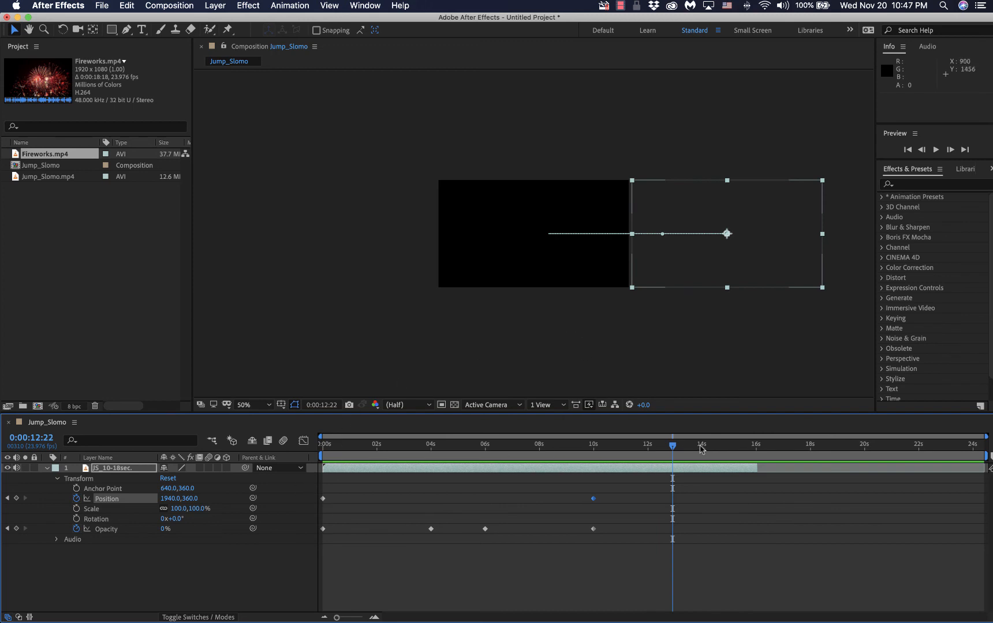
left_click_drag(672, 449, 322, 448)
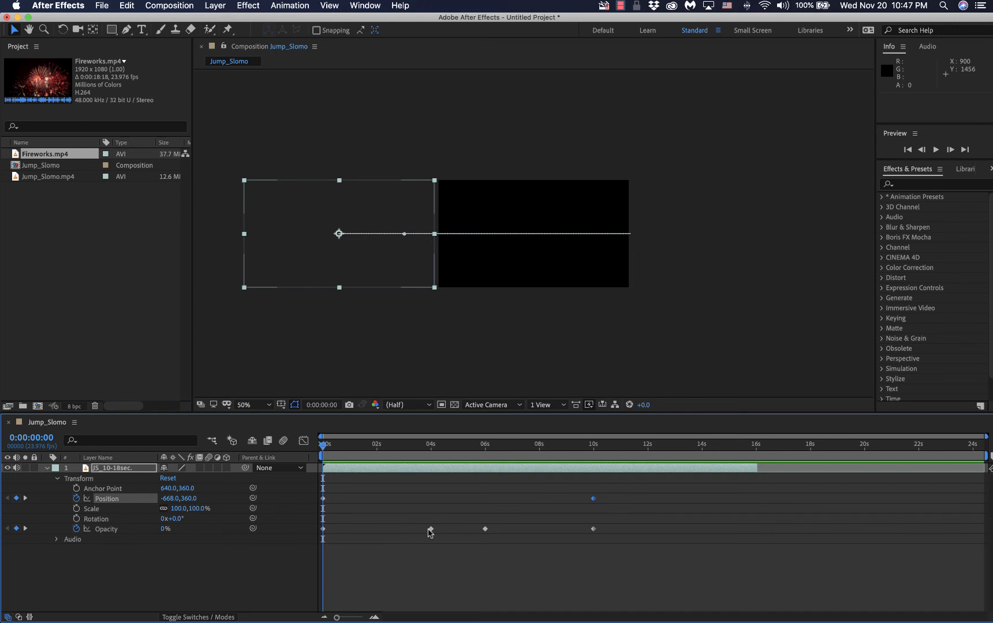
left_click_drag(326, 449, 259, 482)
key("space")
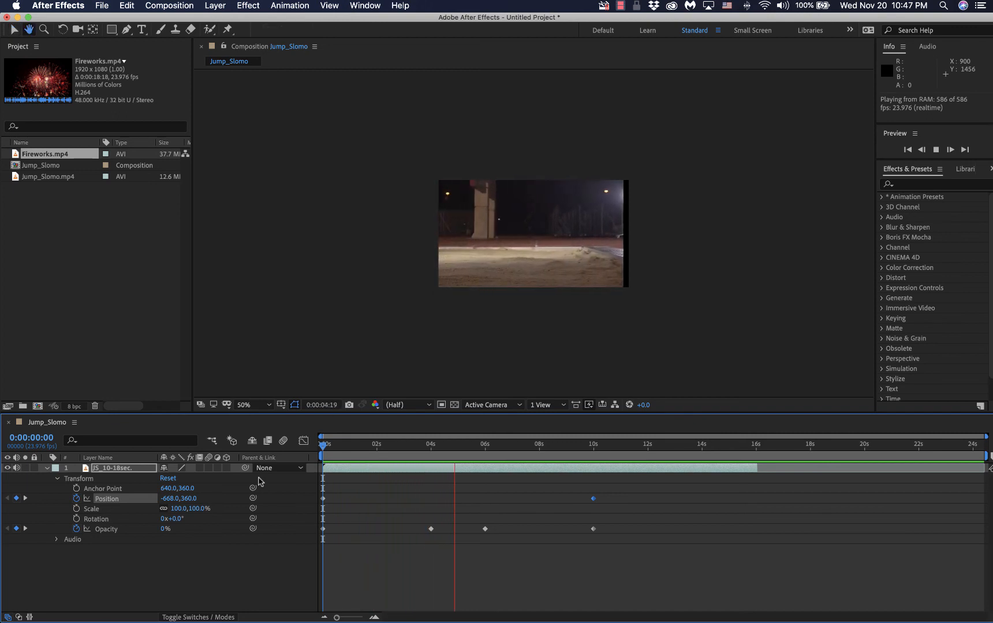
key("space")
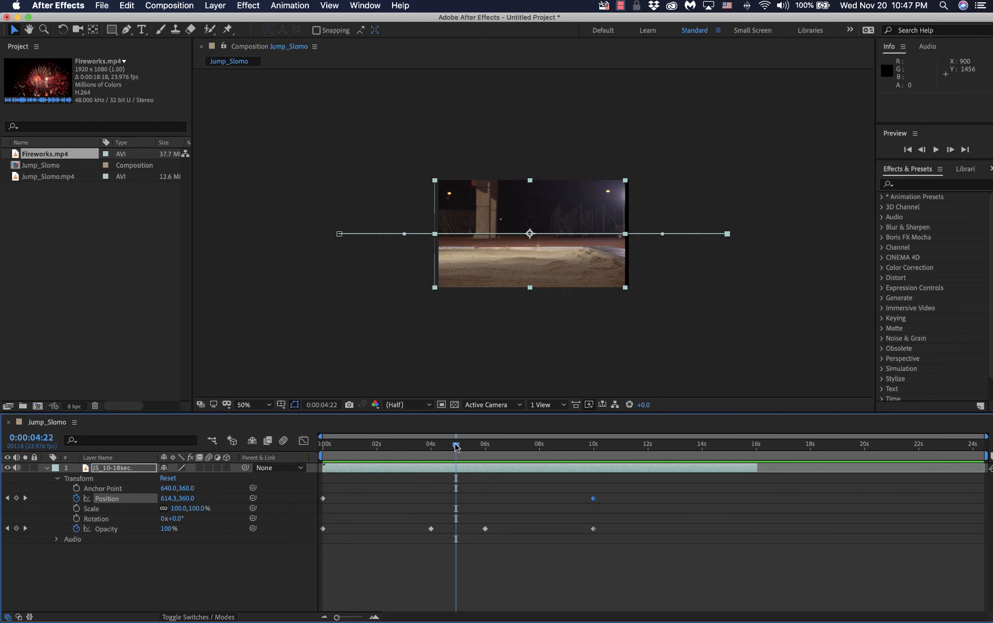
- Try to scale the layer down slightly from a corner at 0:00:00:00, and reset its Scale
left_click_drag(456, 447, 303, 460)
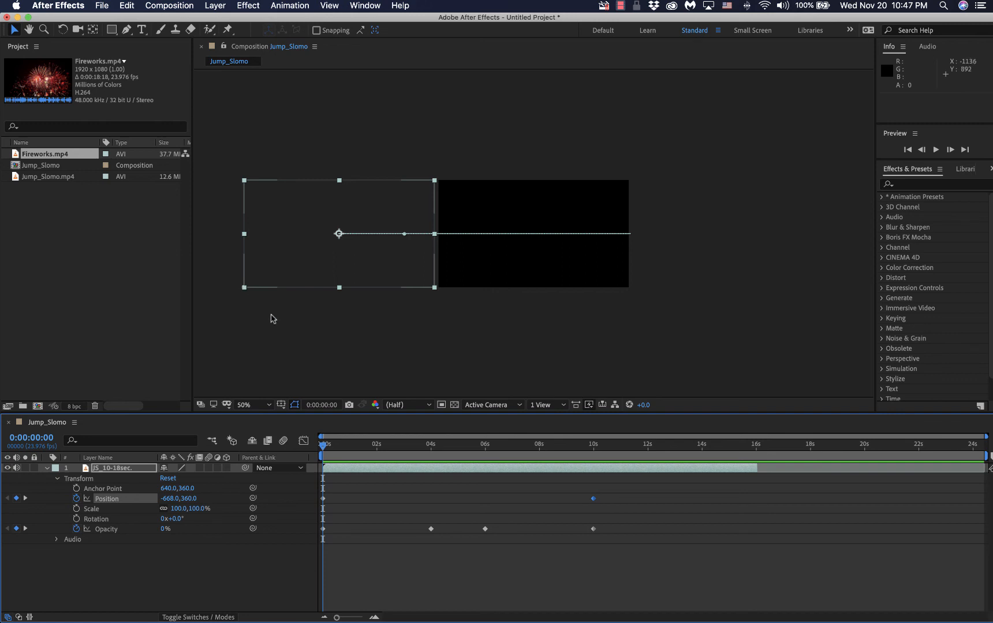
key("period")
key("comma")
key("comma")
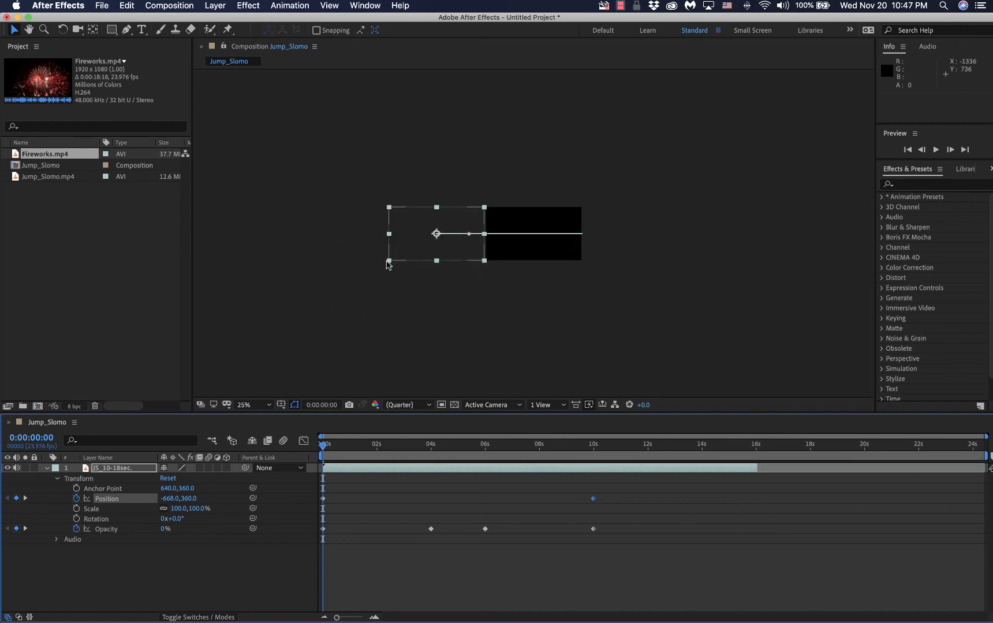
left_click(388, 261)
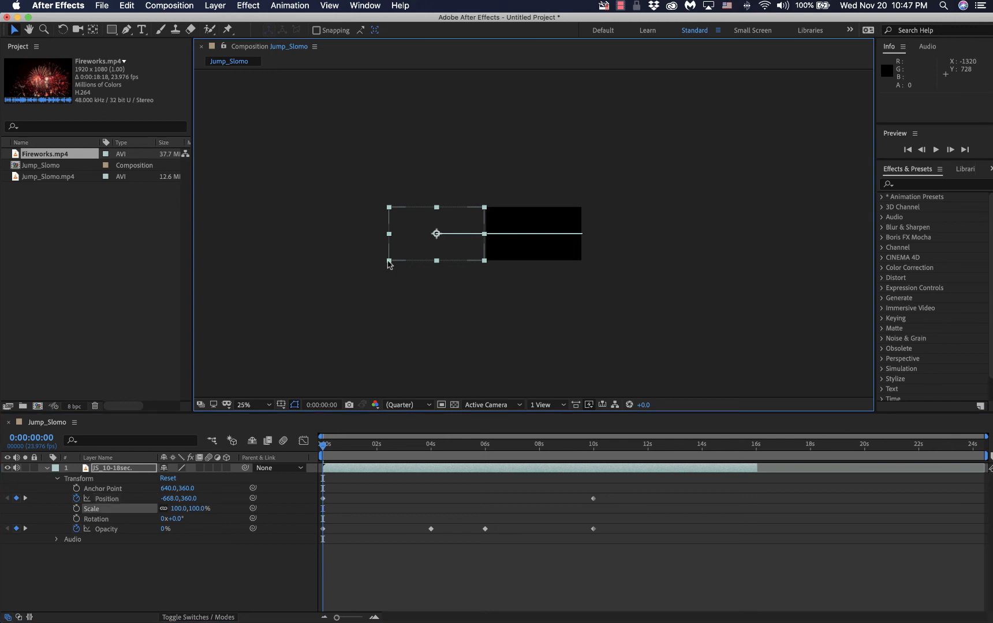
left_click_drag(387, 261, 389, 261)
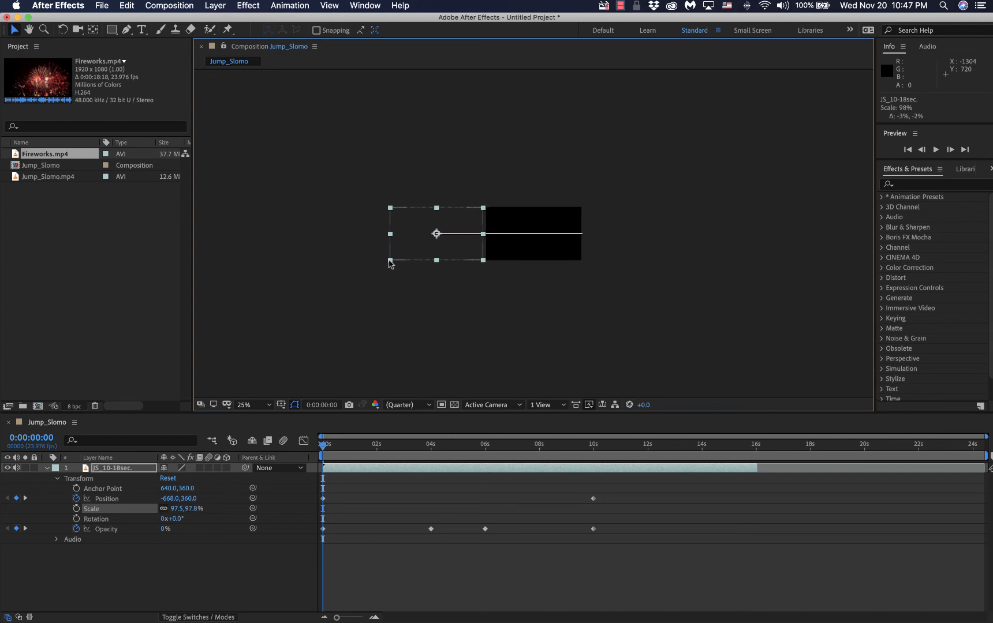
right_click(126, 511)
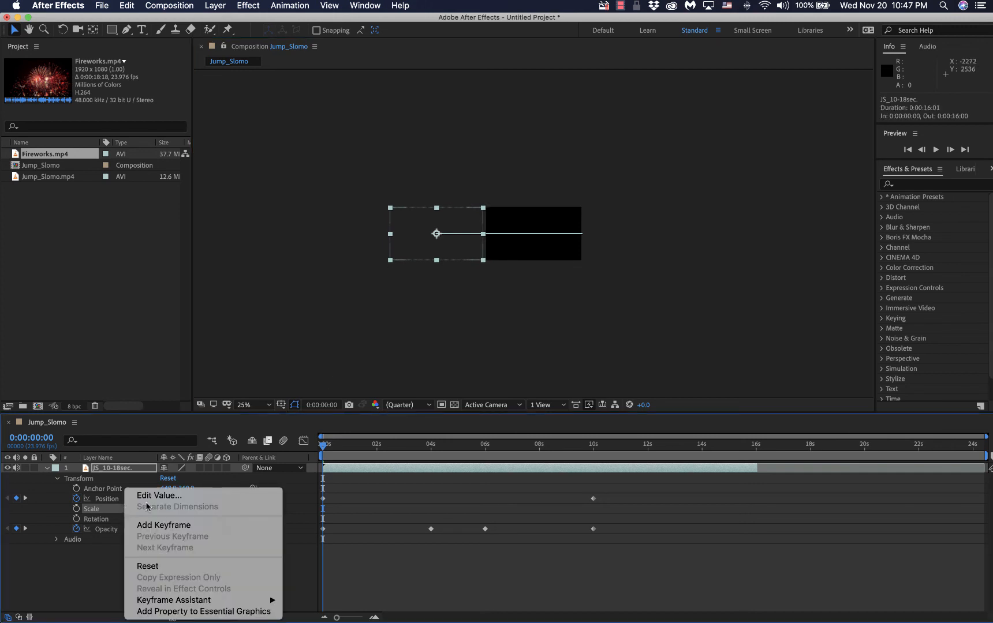
left_click(149, 567)
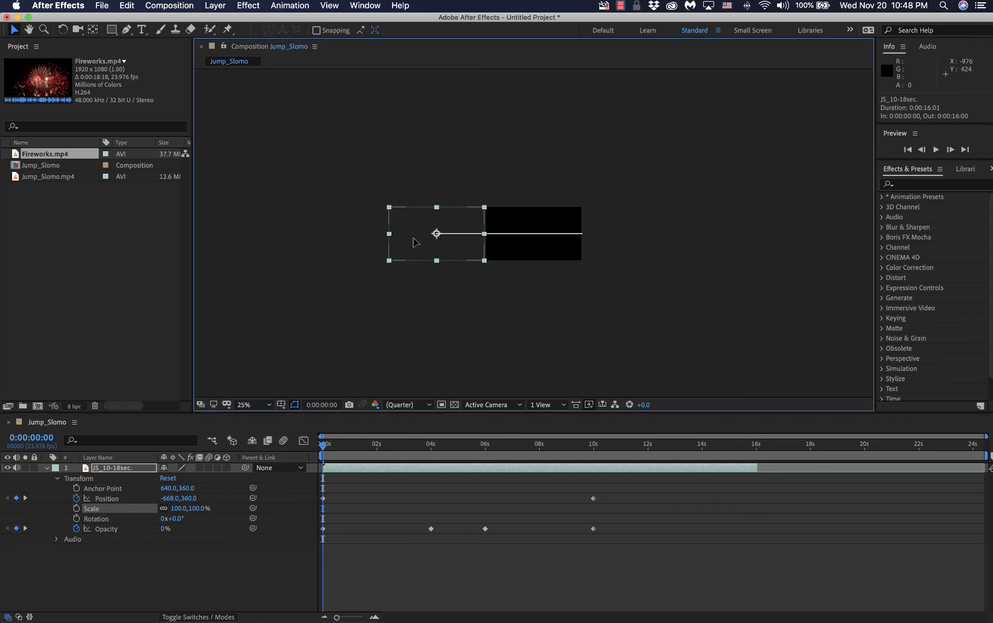
- Move the layer farther outside the frame at 0:00:00:00, to a Position of about -996,360
left_click_drag(412, 241, 390, 241)
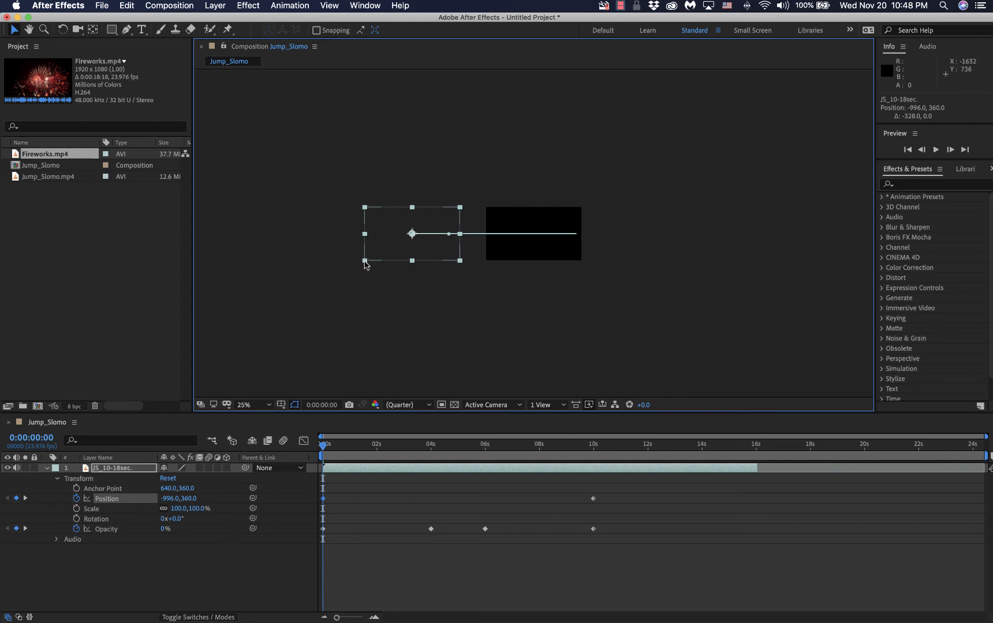
- Start Scale keyframing at 0:00:00:00 with the layer at about 151%, and add a Scale keyframe of about 51% at 0:00:04:23
left_click_drag(364, 262, 340, 282)
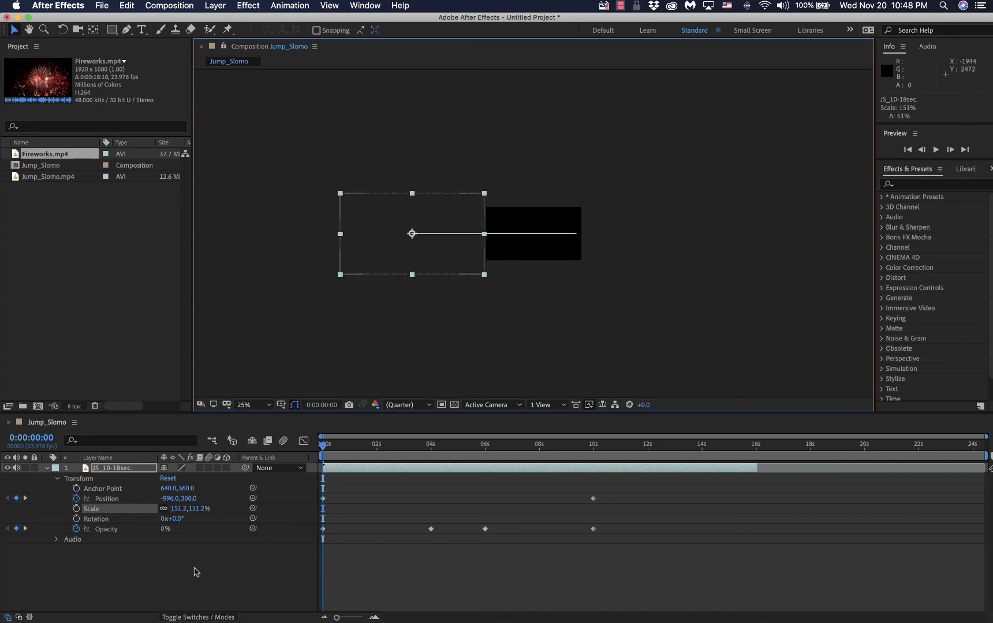
left_click(76, 509)
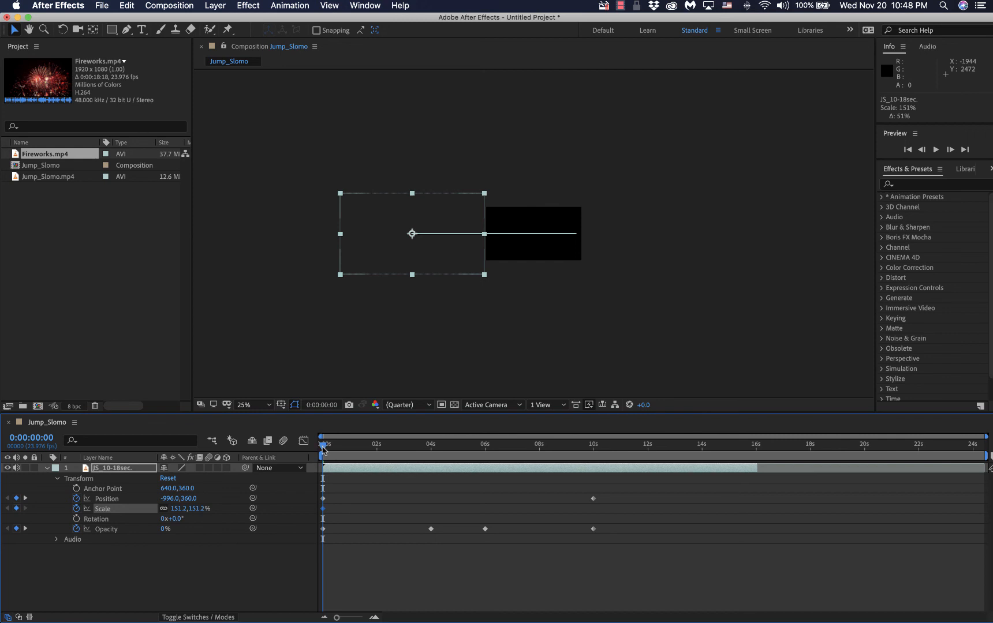
left_click_drag(323, 449, 592, 464)
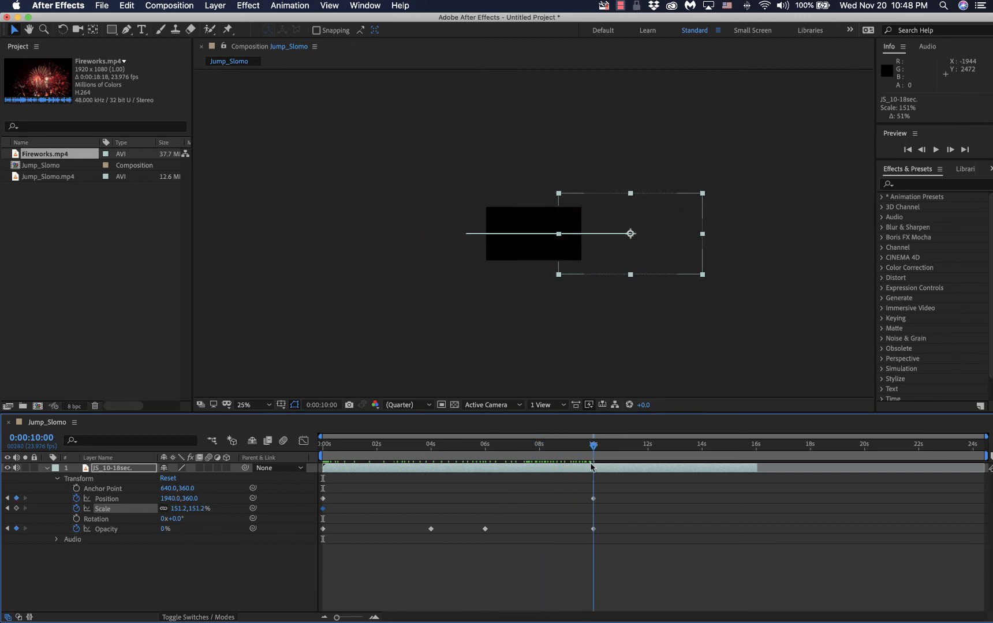
left_click_drag(591, 466, 457, 472)
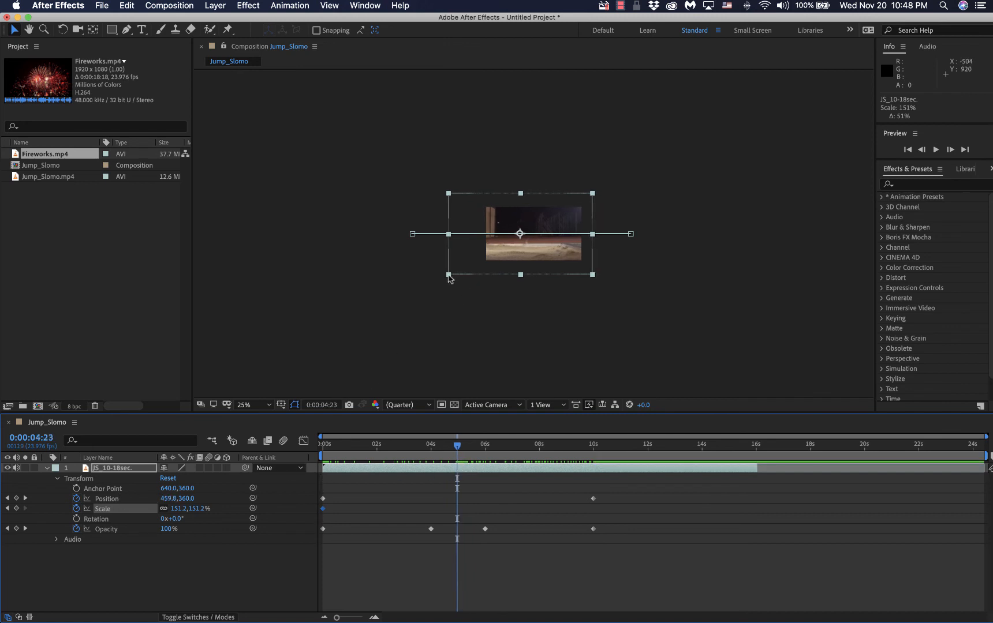
left_click_drag(449, 276, 496, 259)
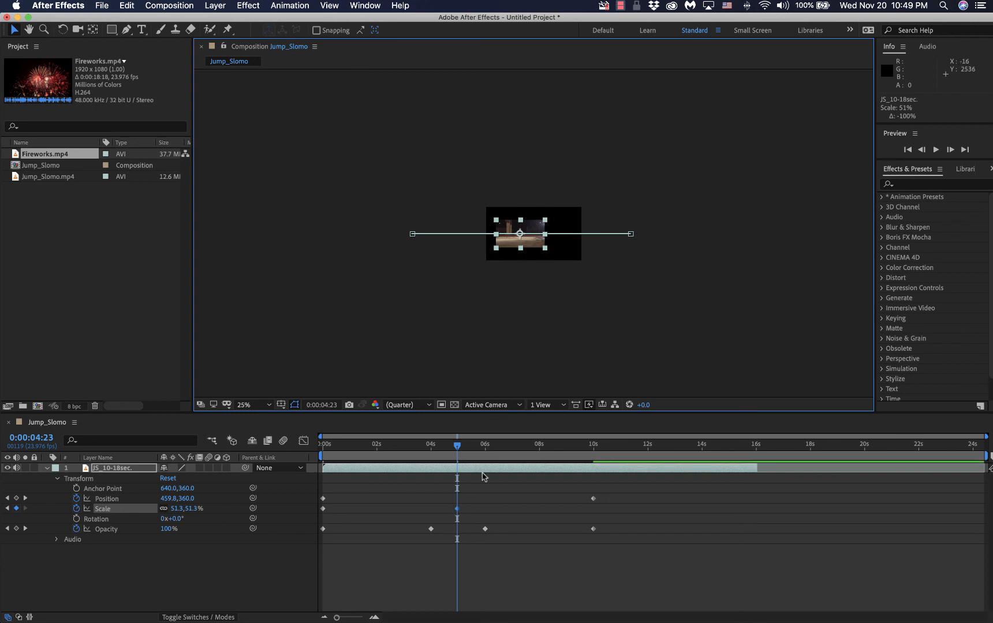
- At 0:00:10:00, scale the layer up to about 149% and move it farther outside the frame, to a Position of about 2348,360
left_click_drag(458, 446, 587, 450)
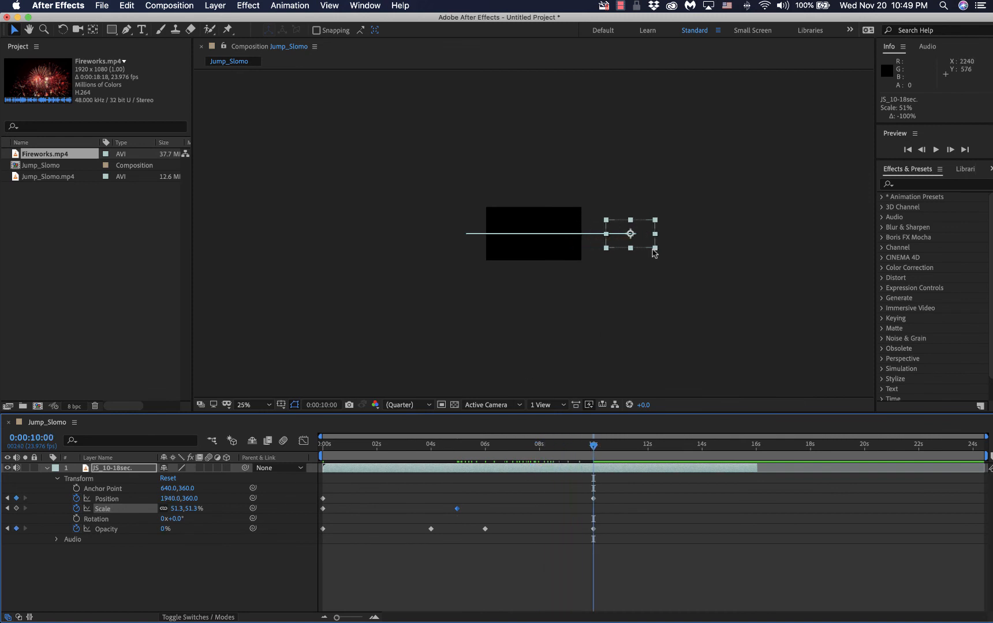
left_click_drag(654, 250, 702, 291)
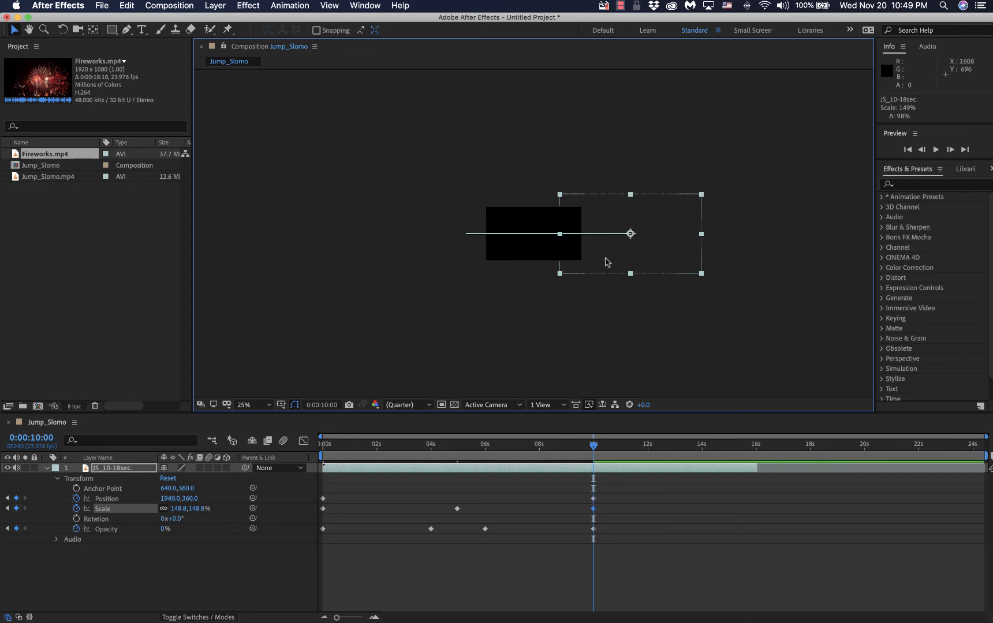
left_click_drag(605, 263, 640, 263)
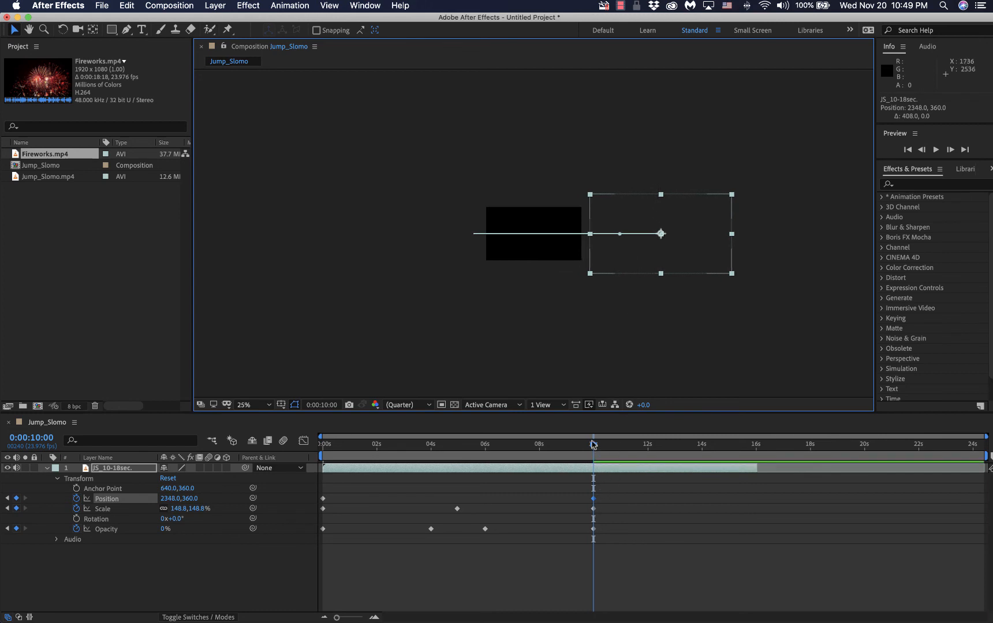
- Preview the combined Position, Scale and Opacity animation twice from the start of the composition
left_click_drag(593, 448, 253, 453)
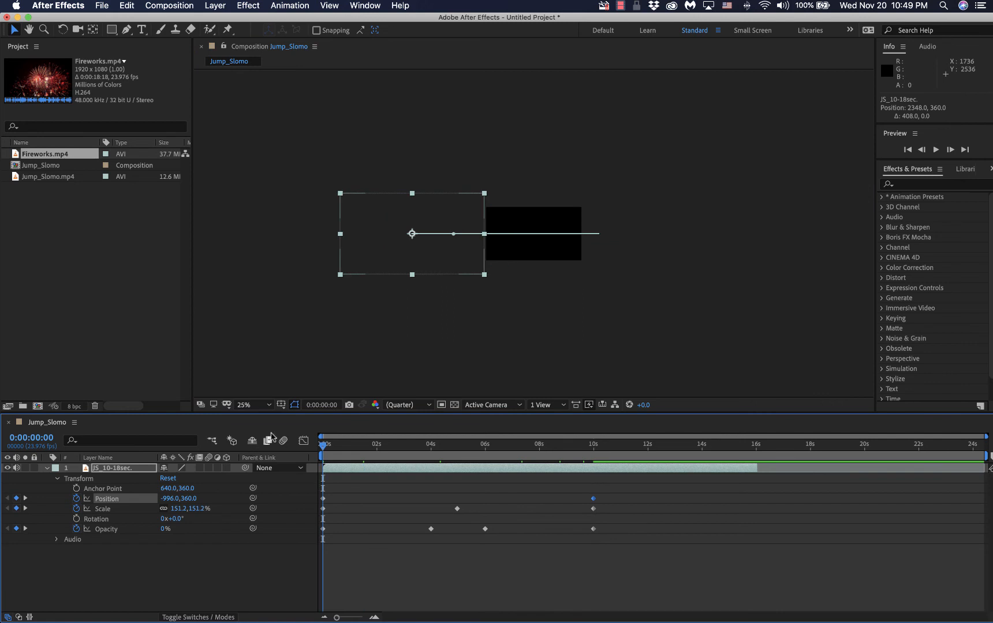
key("period")
key("period")
key("period")
key("period")
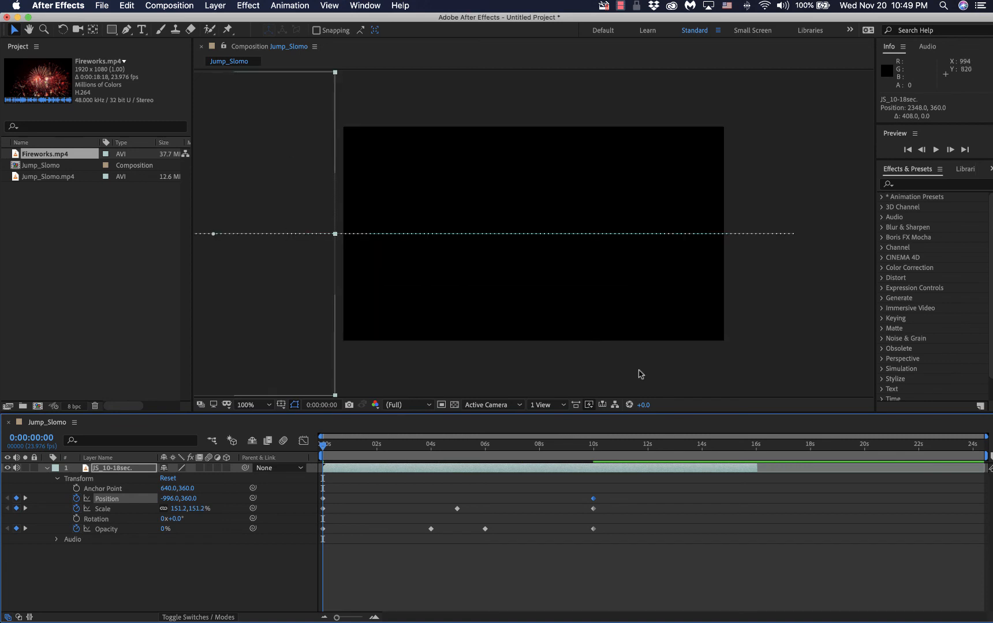
key("space")
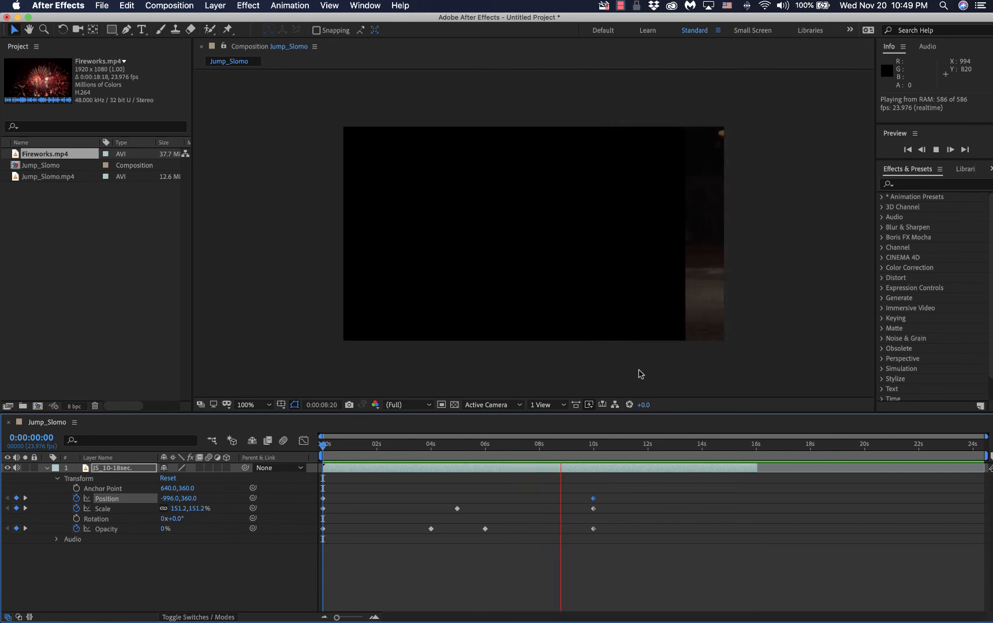
key("space")
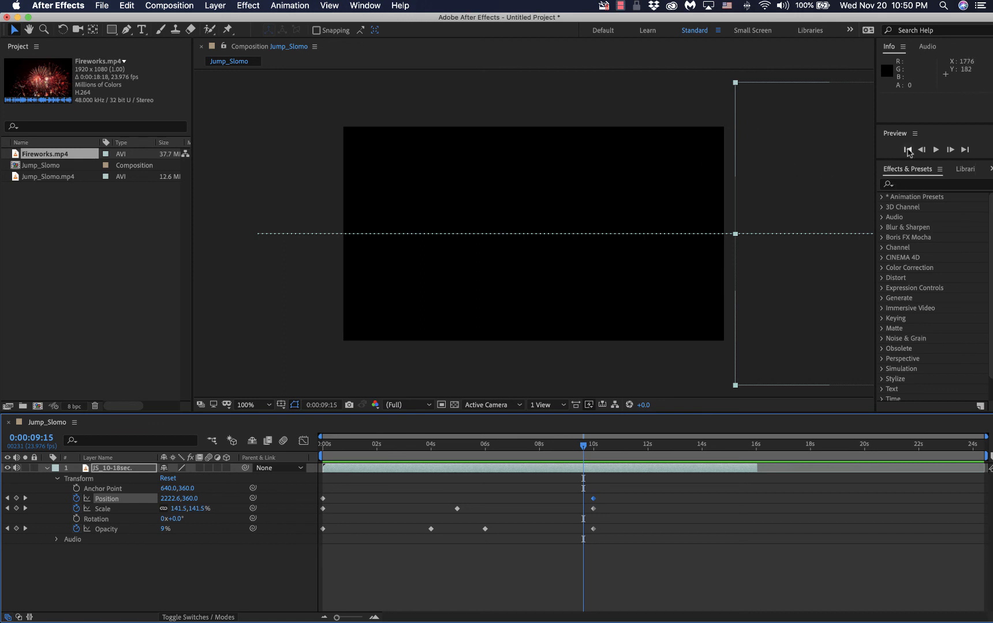
left_click(907, 150)
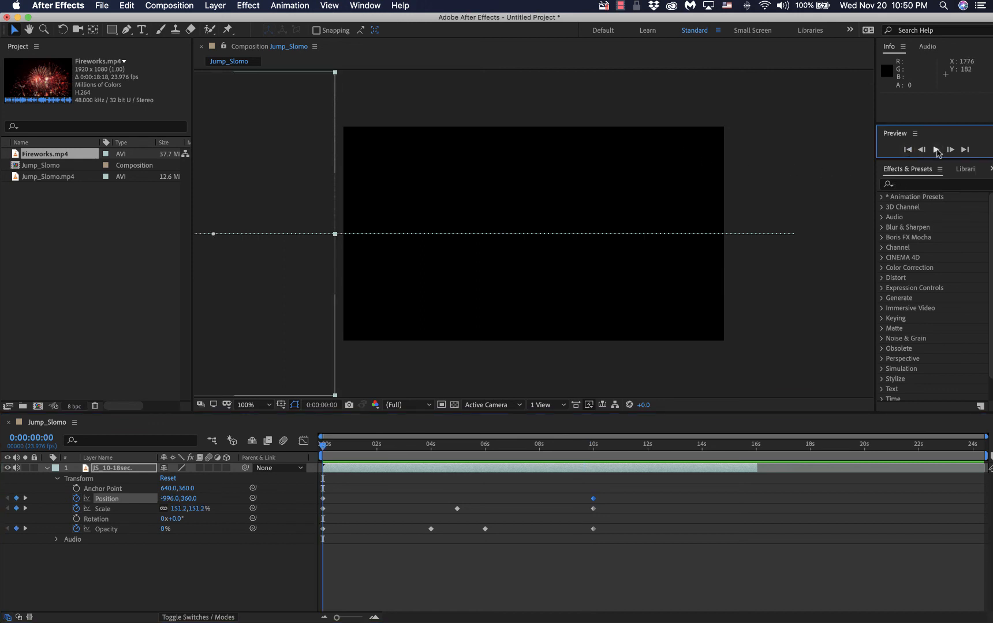
left_click(936, 150)
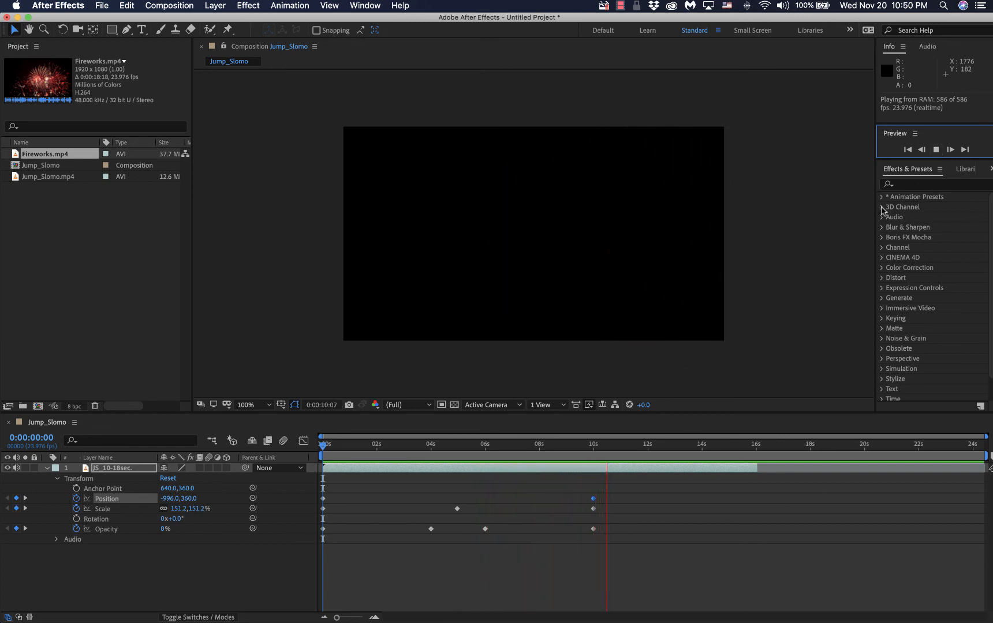
left_click(936, 150)
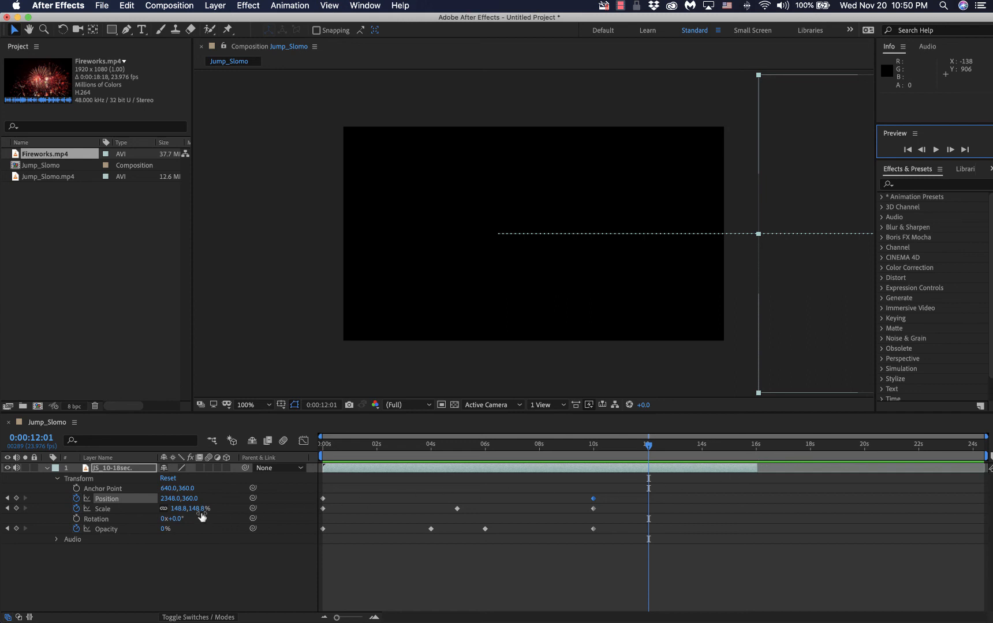
- Try to reset the layer's Position and Scale at 0:00:12:01 while their keyframes are still in place
right_click(128, 500)
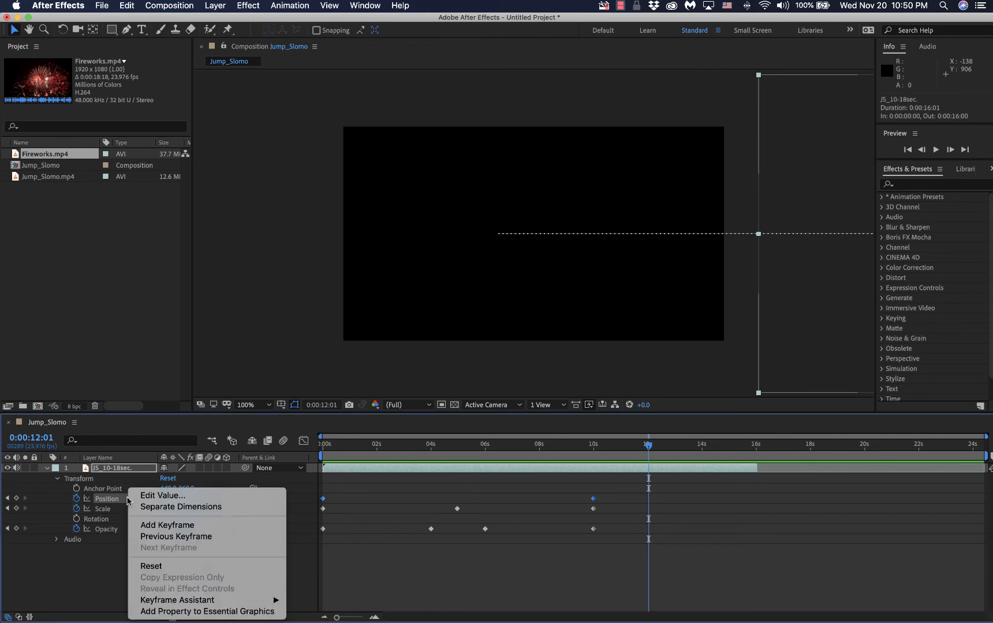
left_click(171, 567)
right_click(119, 511)
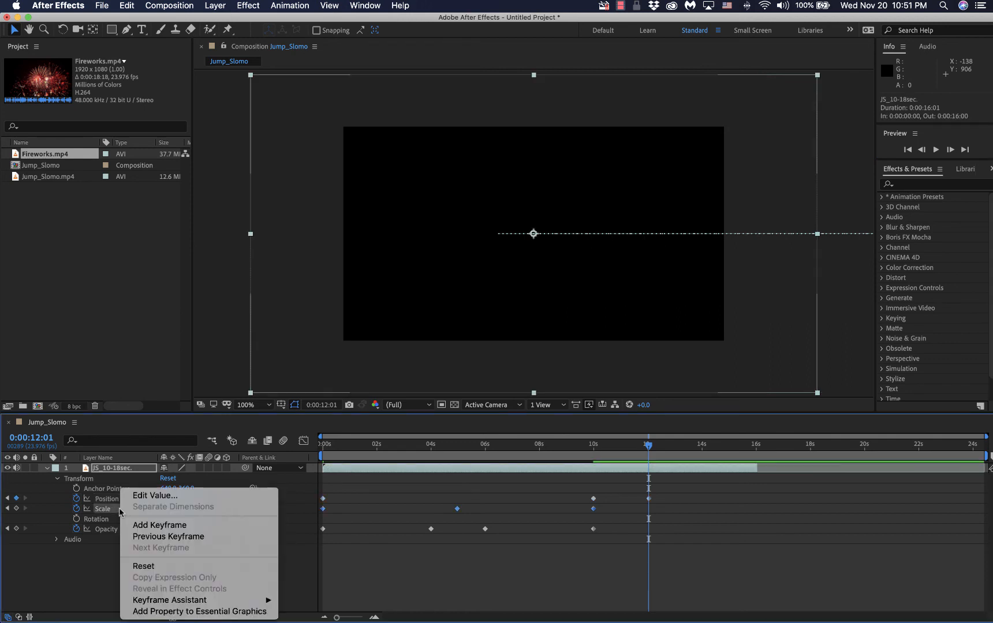
left_click(152, 566)
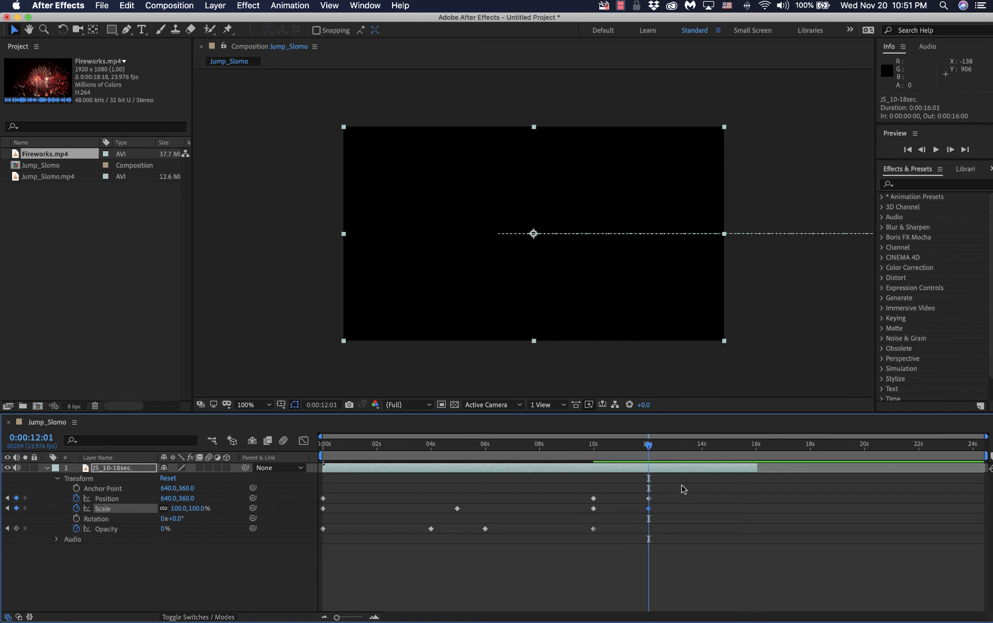
- Delete all of the layer's Position, Scale and Opacity keyframes, and reset these three properties to their defaults
left_click_drag(392, 582, 693, 490)
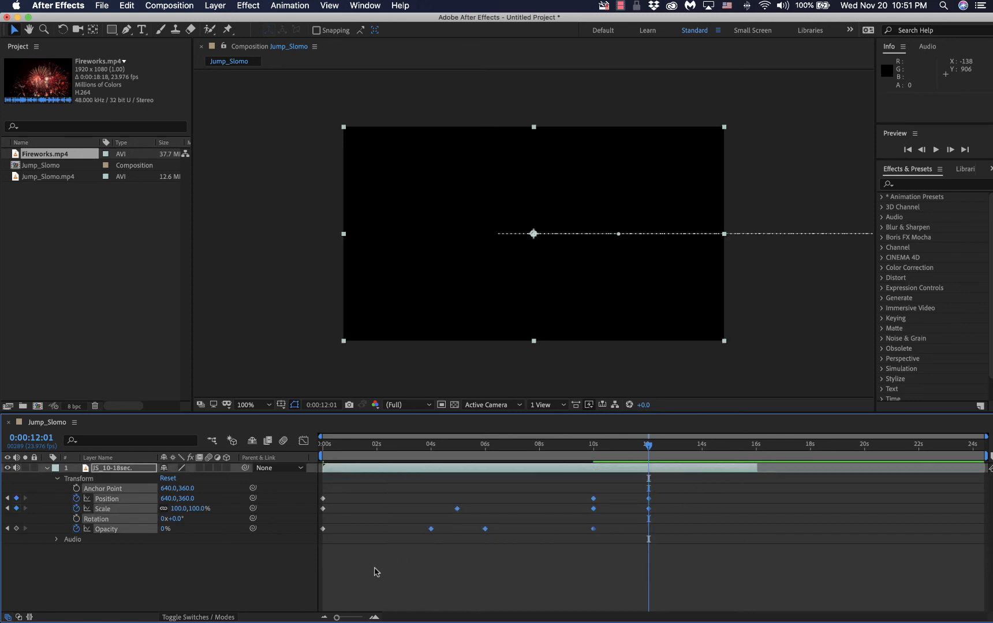
left_click_drag(385, 570, 736, 482)
key("Delete")
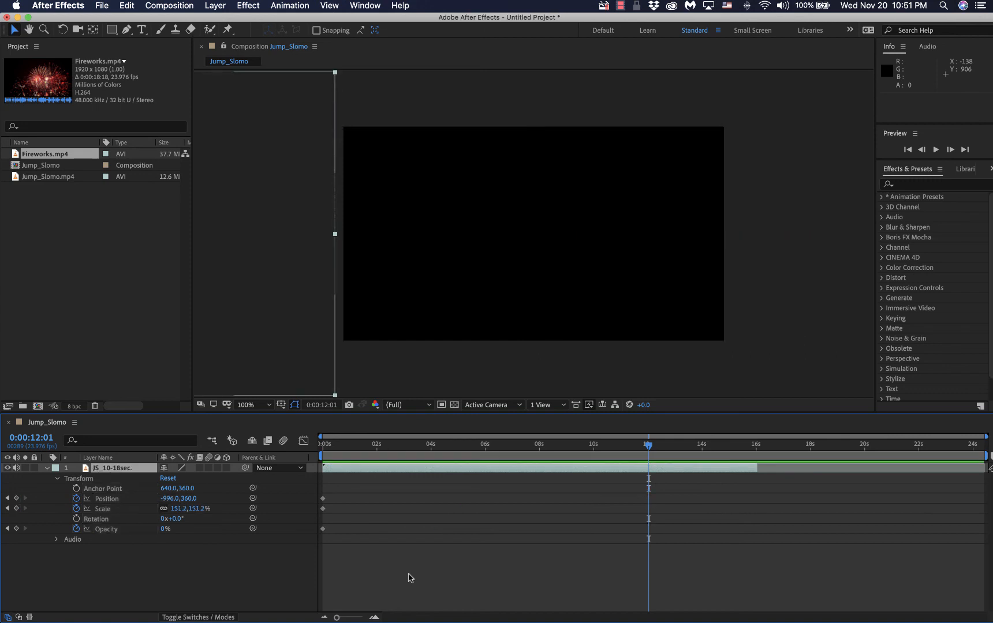
left_click_drag(408, 577, 297, 493)
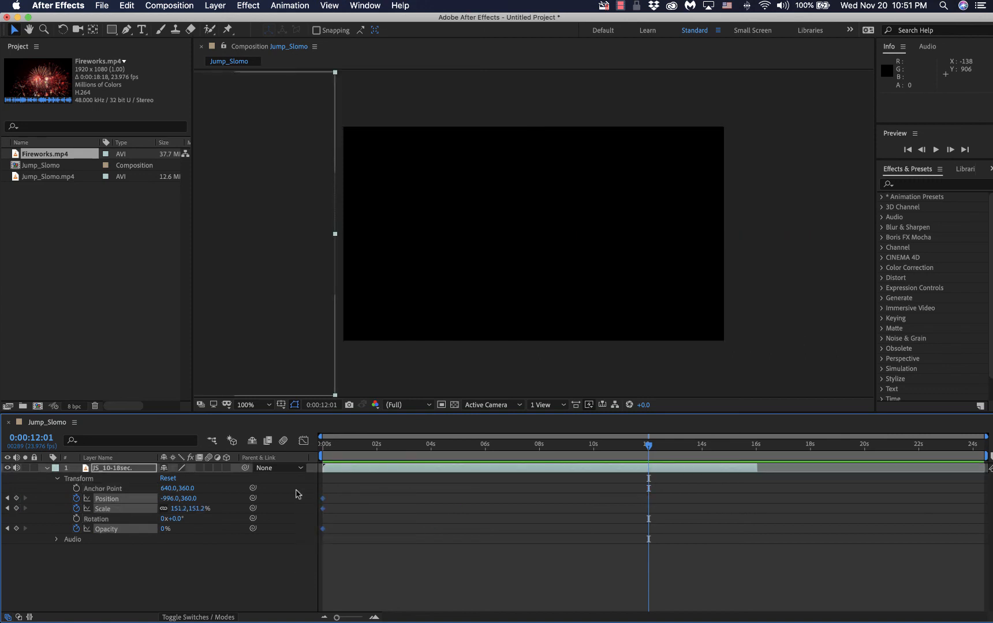
key("Delete")
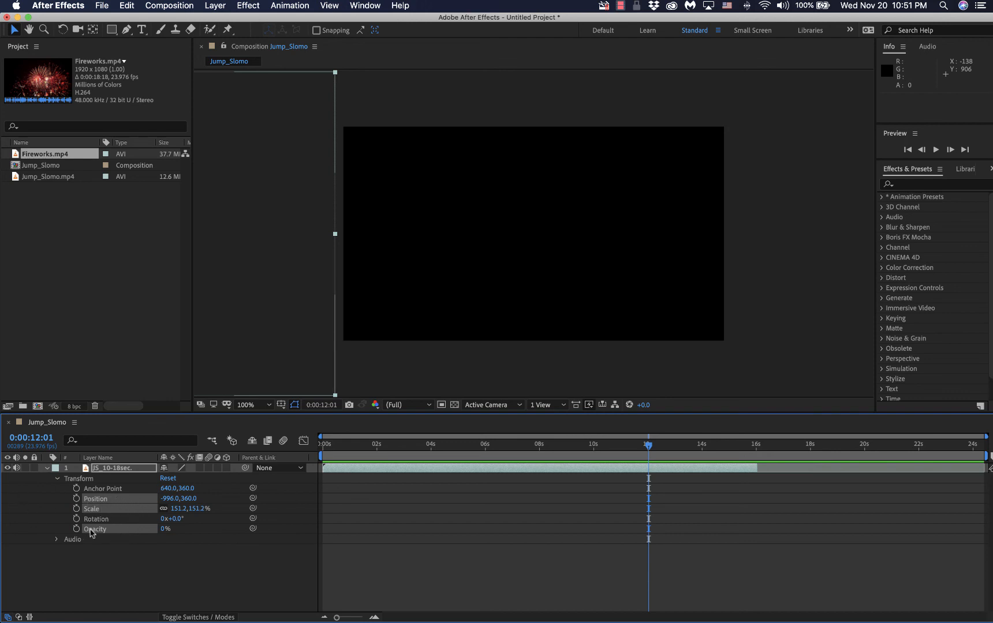
right_click(119, 500)
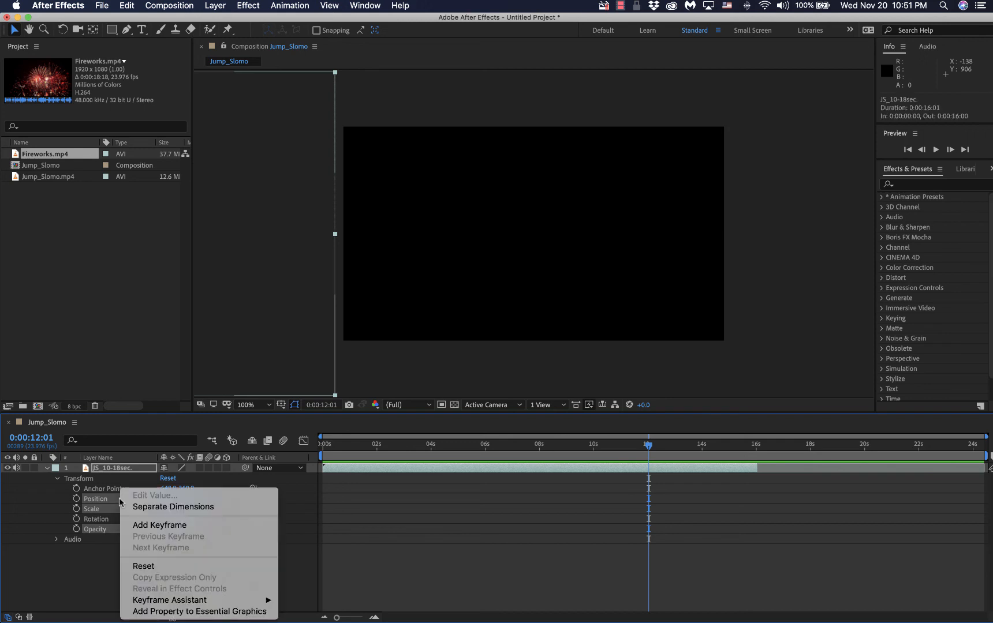
left_click(138, 566)
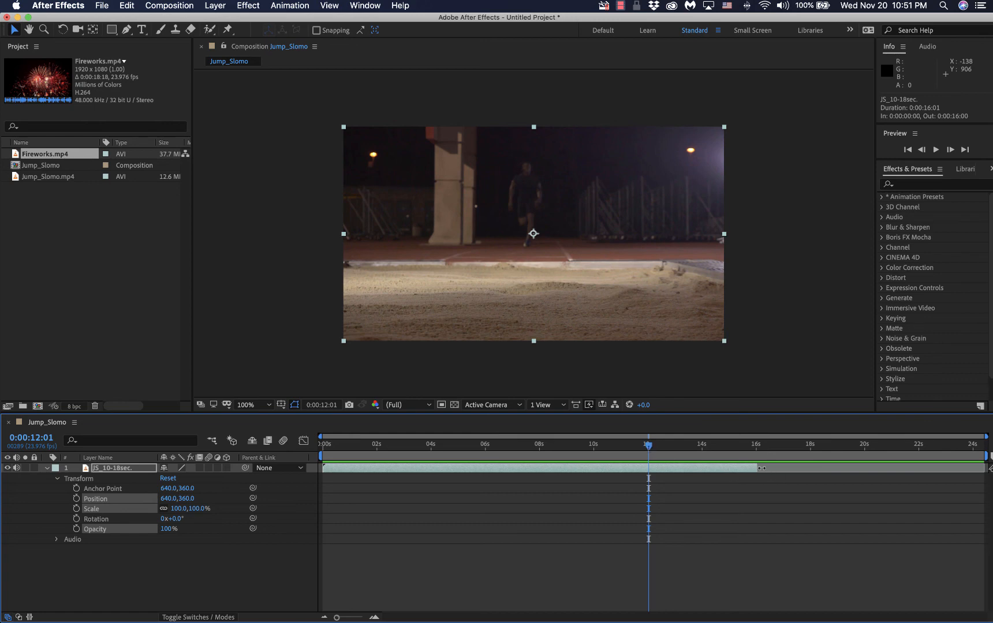
- Extend the layer's out point to the end of the composition at 0:00:24:09, and return the current time to 0:00:00:00
left_click_drag(758, 467, 984, 468)
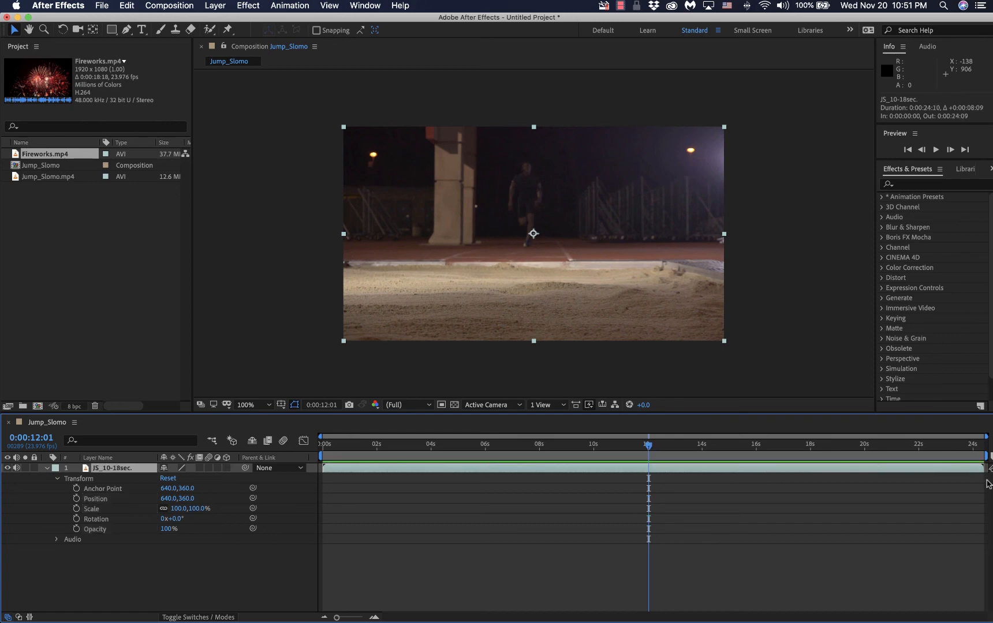
left_click_drag(648, 449, 233, 456)
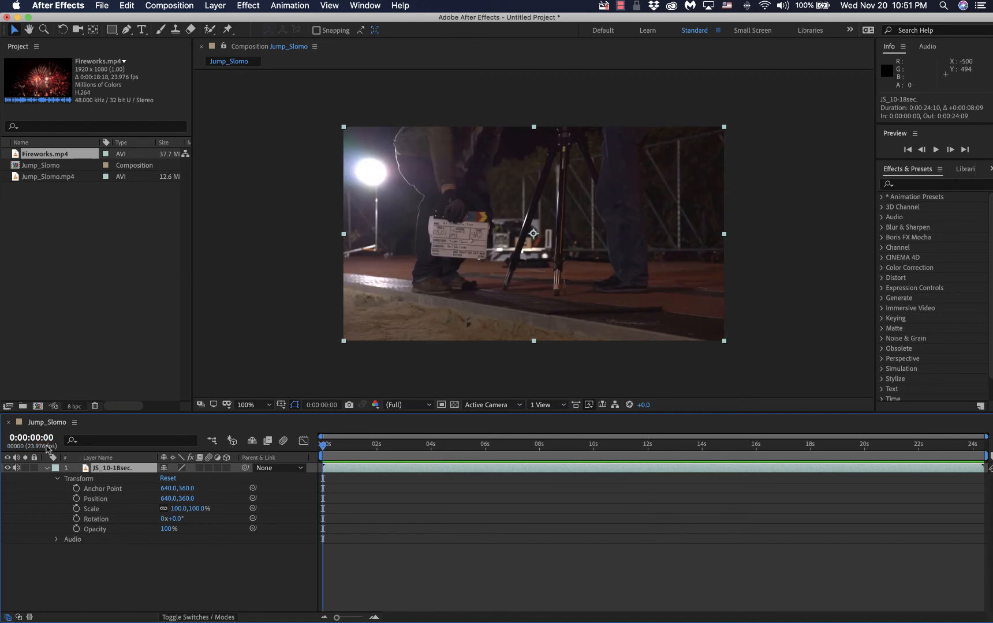
- Collapse the layer's Transform properties and examine its Audio properties, including Audio Levels and Waveform
left_click(57, 479)
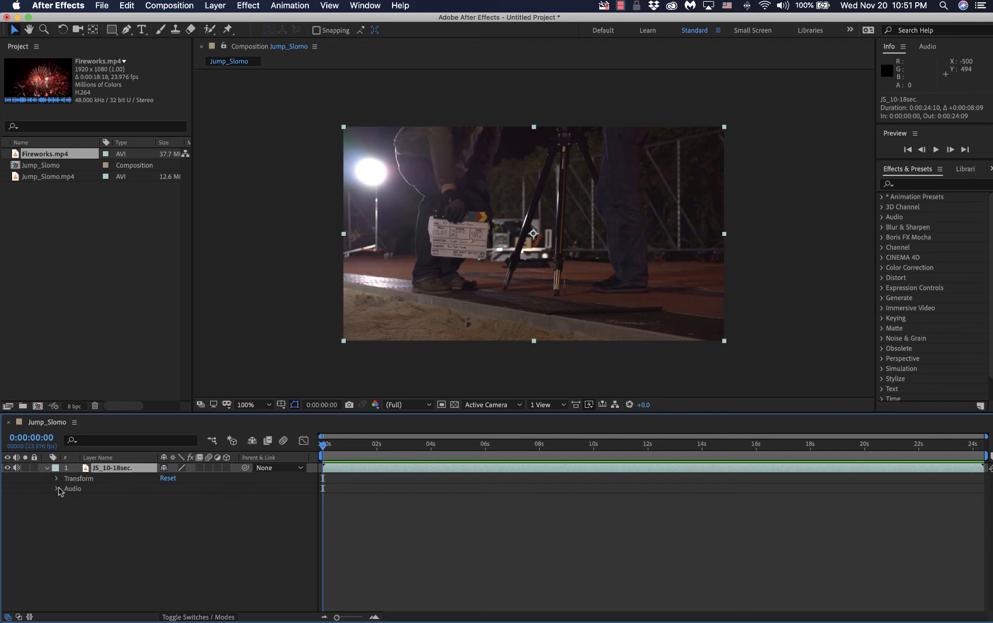
left_click(57, 490)
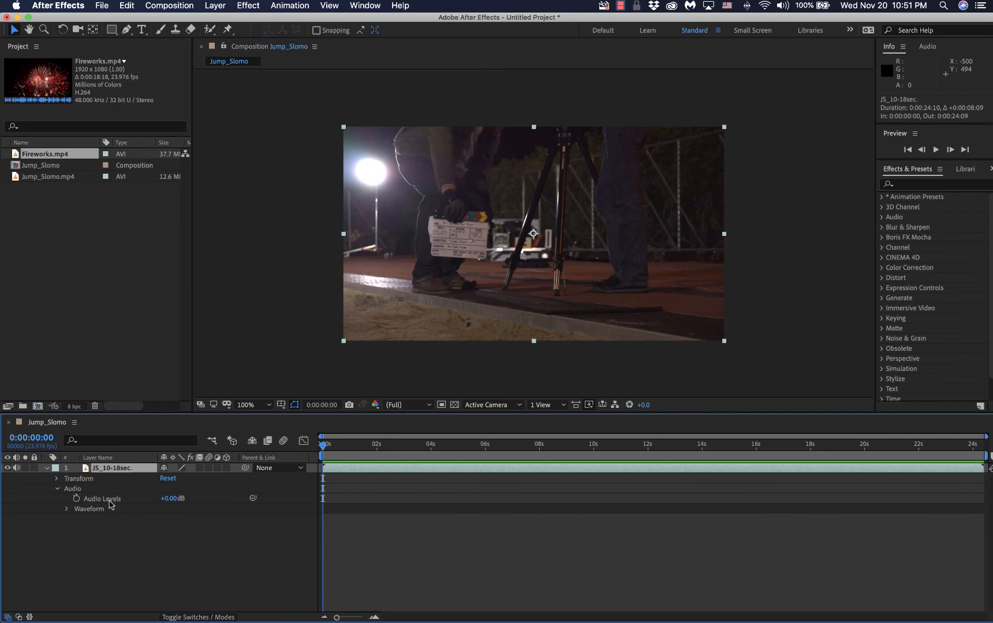
left_click(66, 509)
left_click(66, 509)
left_click(58, 489)
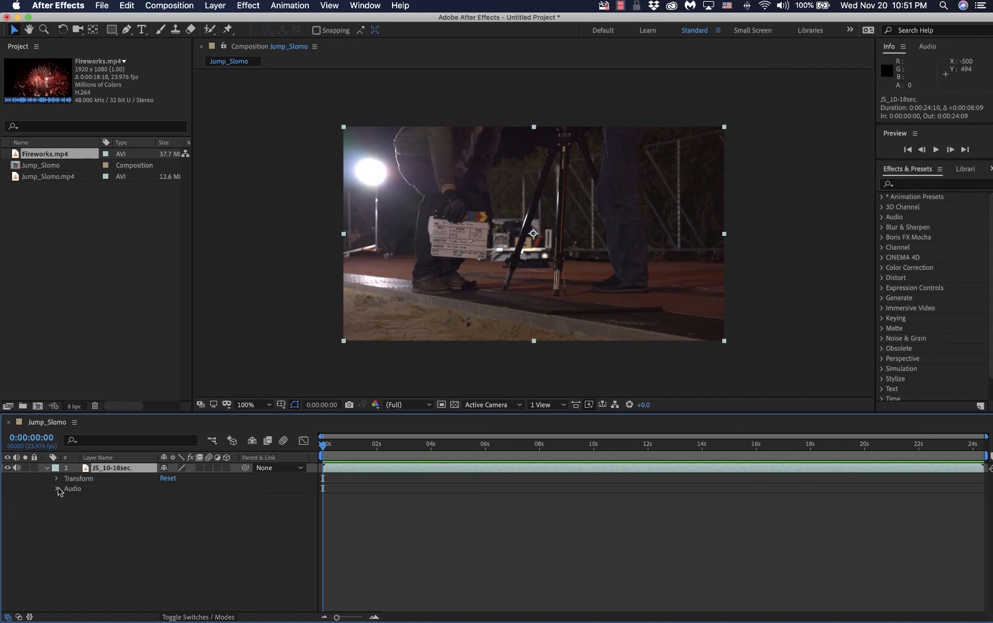
left_click(57, 489)
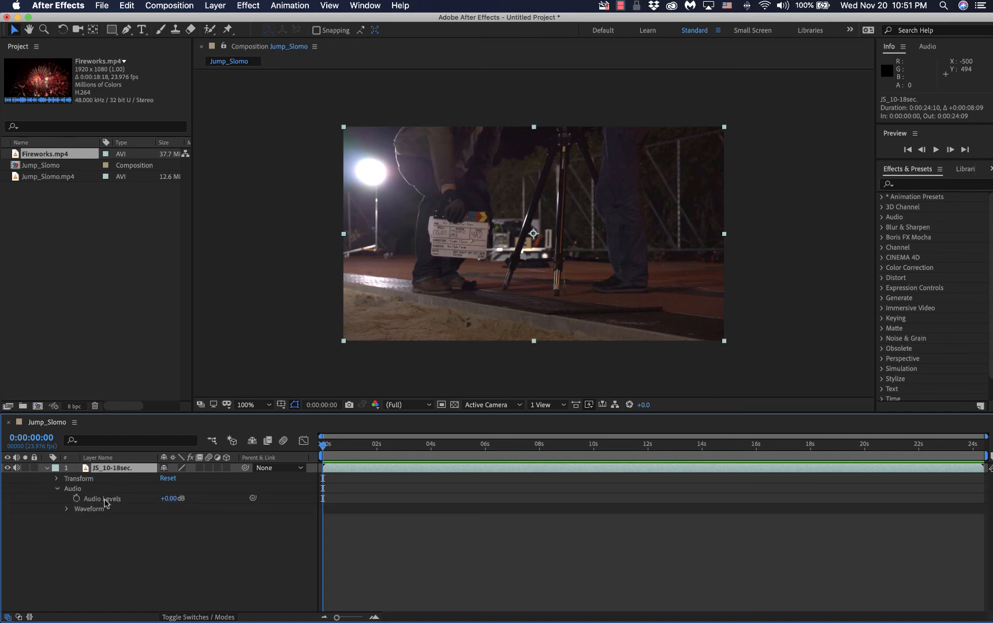
- Try the layer's Audio Levels at +12 dB in a short preview, and reset them
left_click_drag(171, 504, 252, 496)
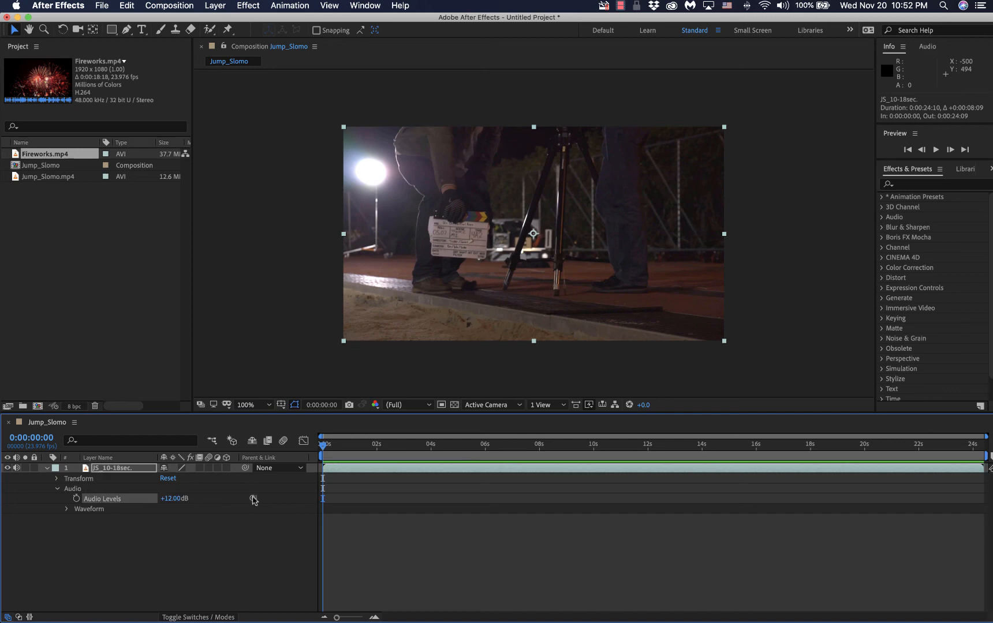
key("space")
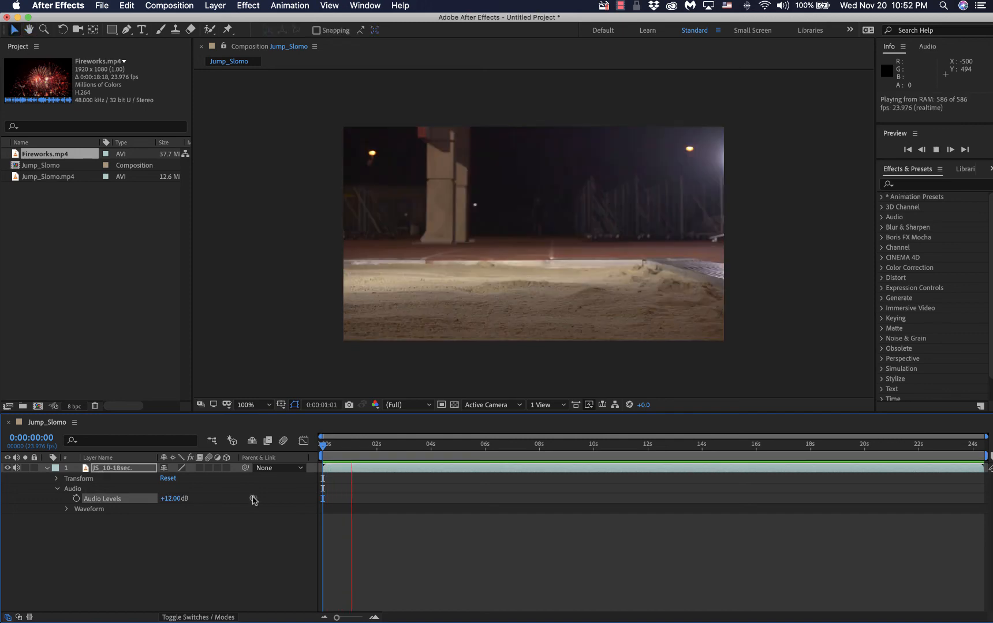
right_click(112, 497)
left_click(135, 565)
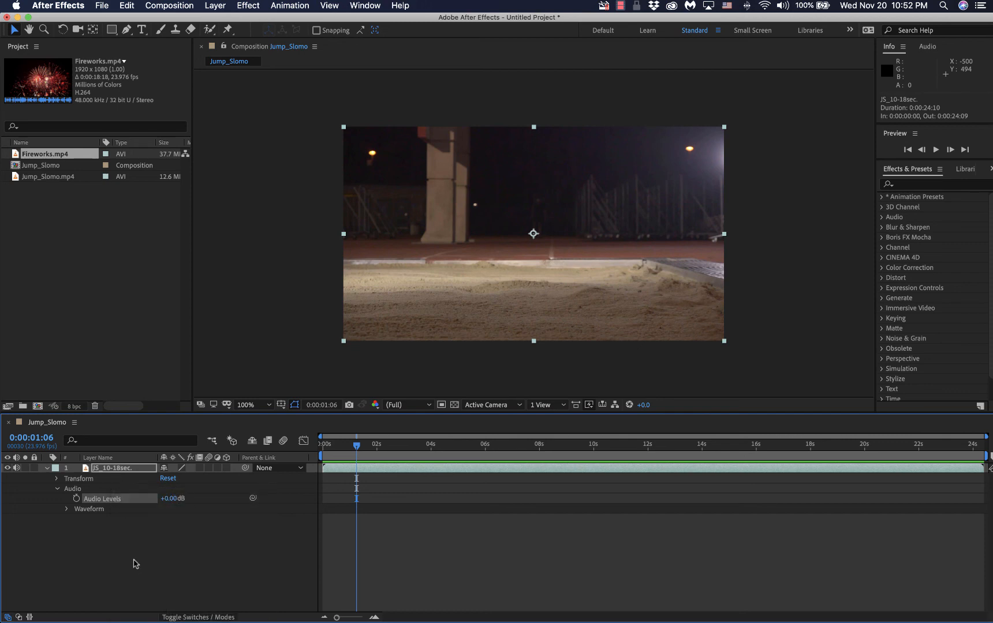
- Collapse the Audio group and the whole property list of the layer
left_click(56, 489)
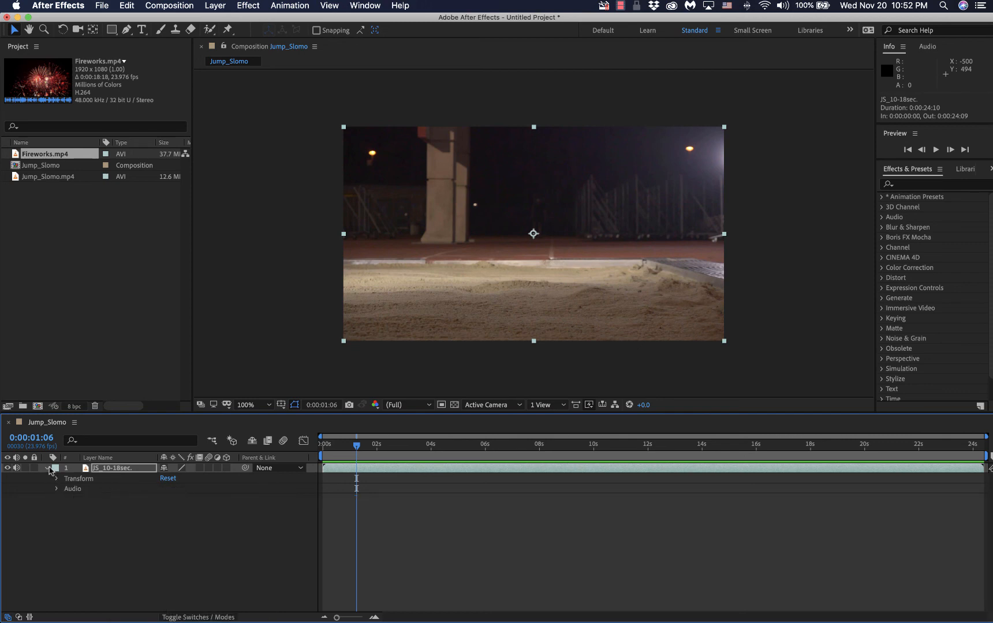
left_click(46, 468)
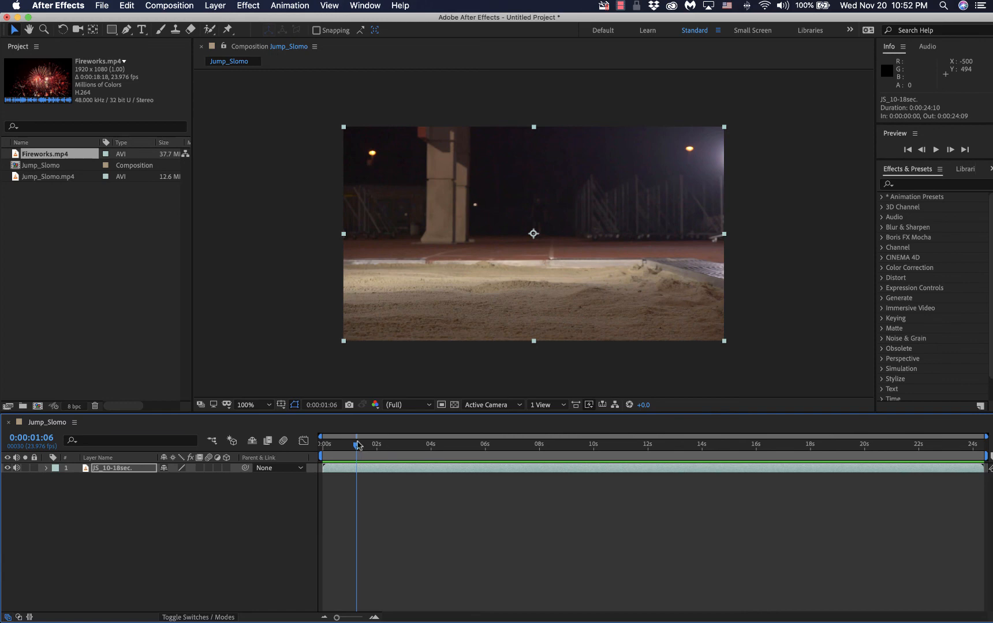
- Add Fireworks.mp4 to the Jump_Slomo timeline at 0:00:00:00, and move it above the JS_10-18sec. layer
left_click_drag(357, 445, 247, 472)
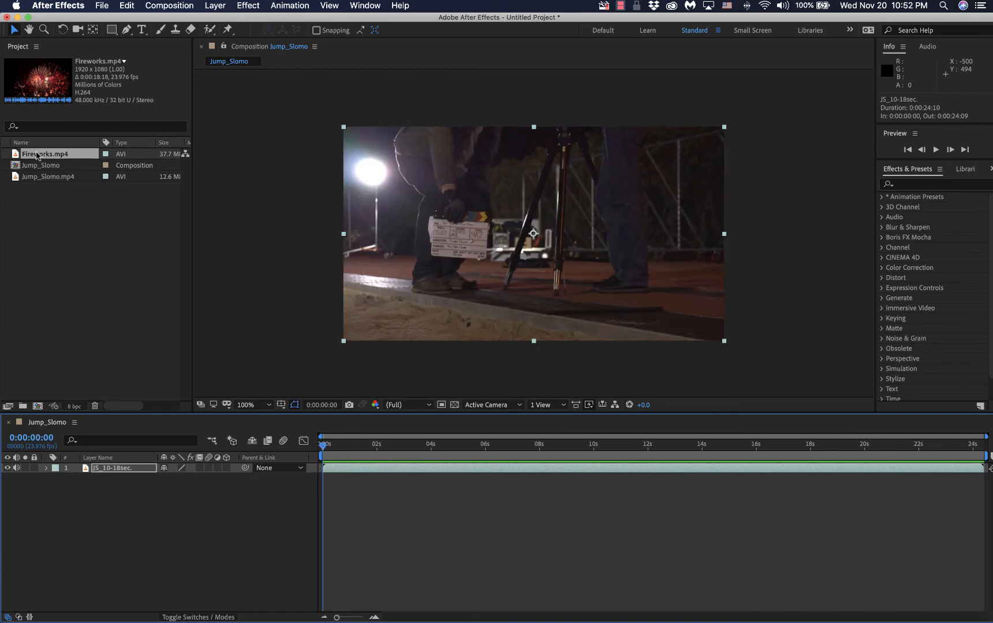
left_click_drag(37, 155, 103, 493)
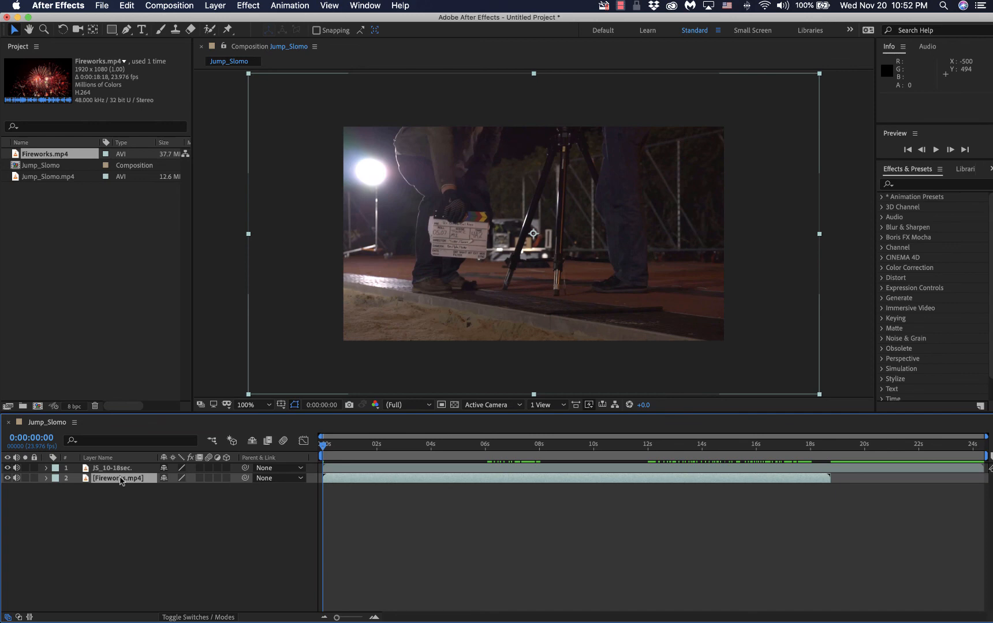
left_click_drag(119, 479, 125, 468)
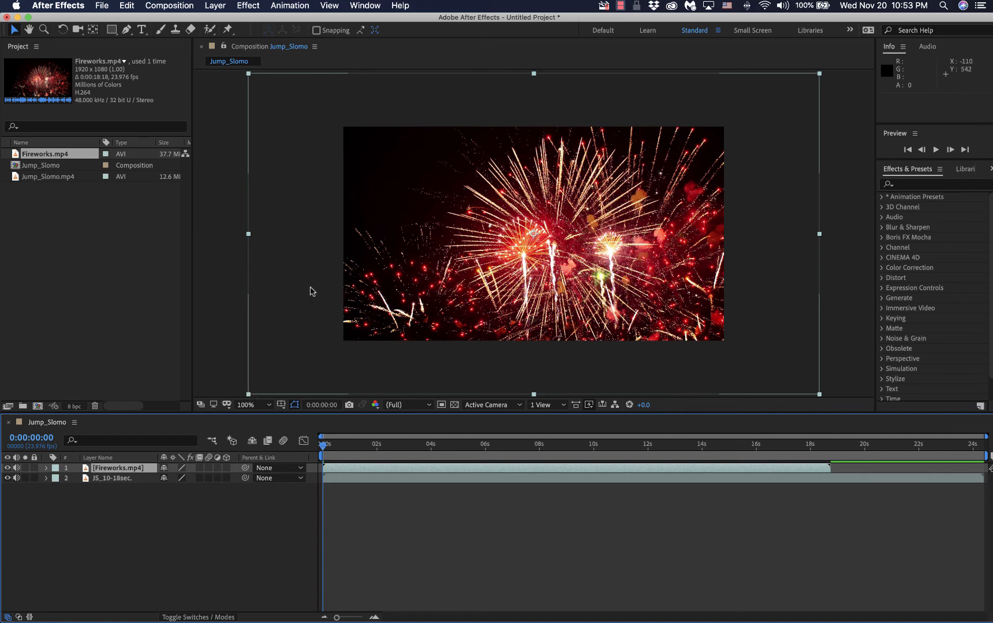
- Try shifting the Fireworks.mp4 layer off centre in the frame, and reset its Position in the expanded Transform properties
left_click_drag(375, 260, 339, 257)
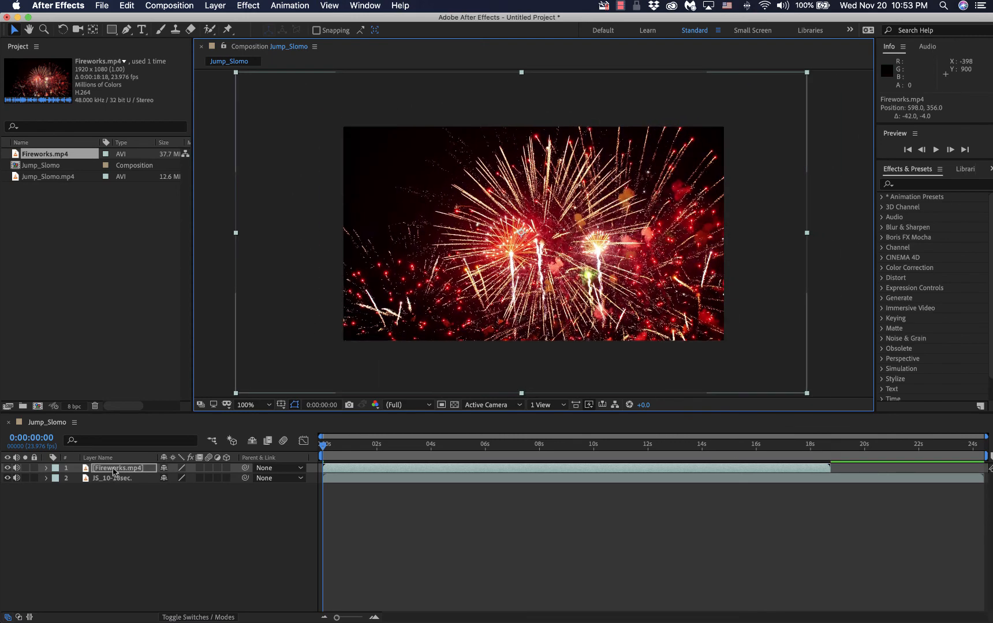
left_click(46, 469)
left_click(47, 469)
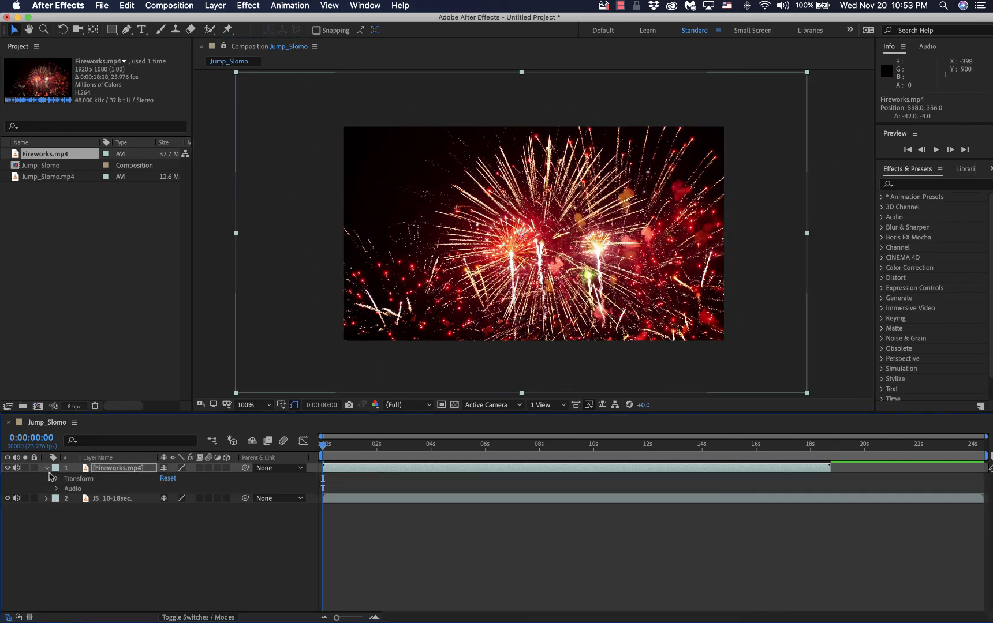
left_click(56, 479)
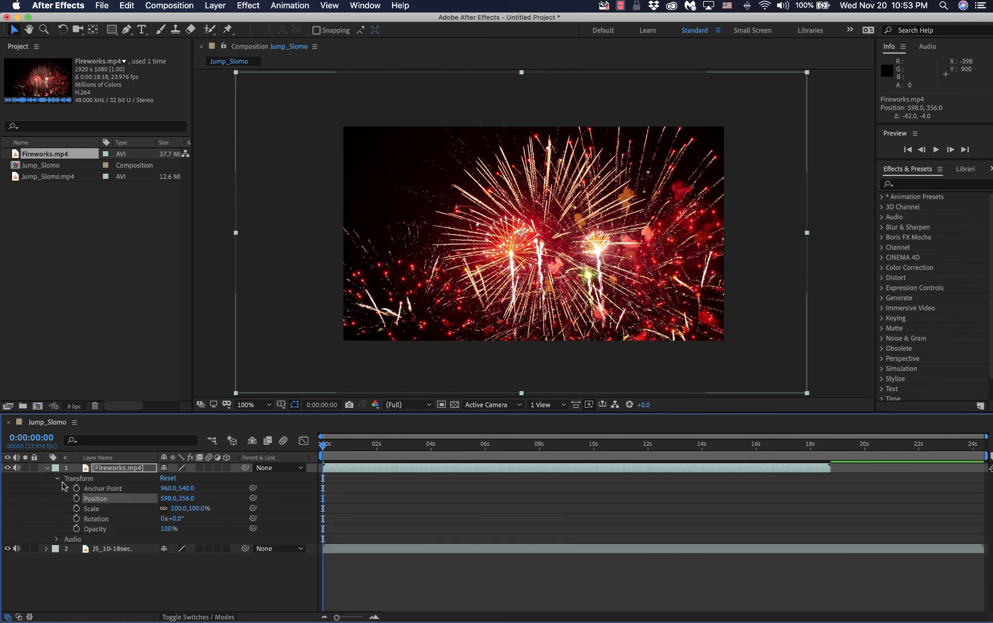
right_click(109, 503)
left_click(133, 563)
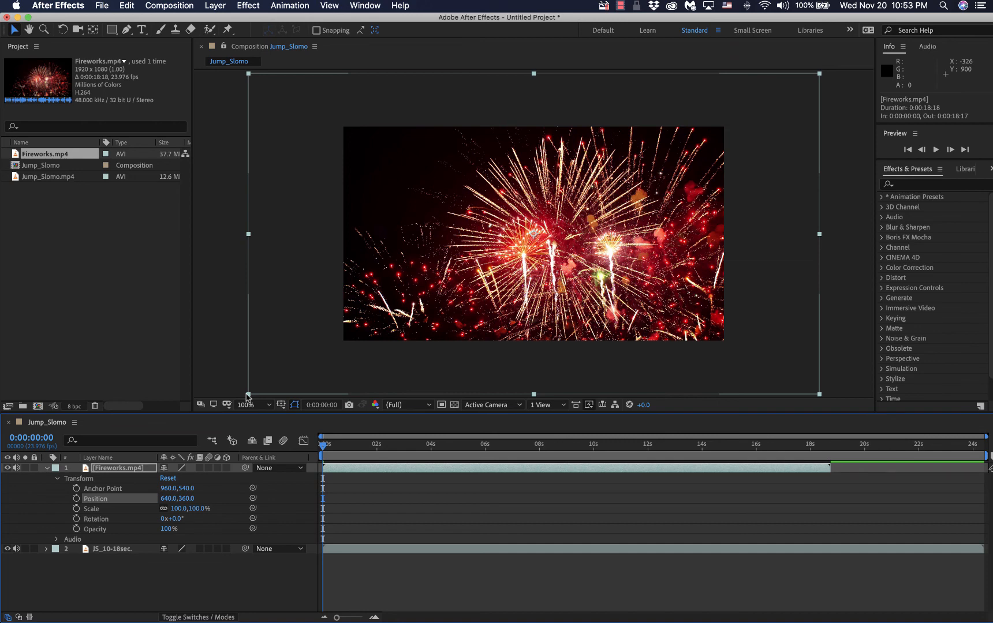
- Scale the Fireworks.mp4 layer down proportionally to about 68.3%, and set a Scale keyframe at 0:00:00:00
left_click_drag(248, 395, 339, 351)
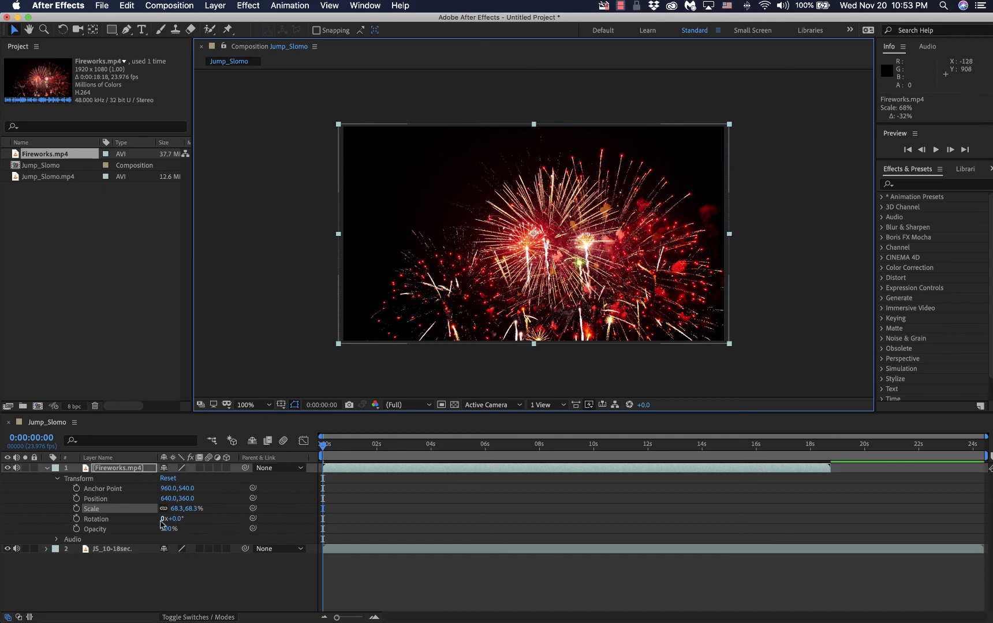
left_click(76, 509)
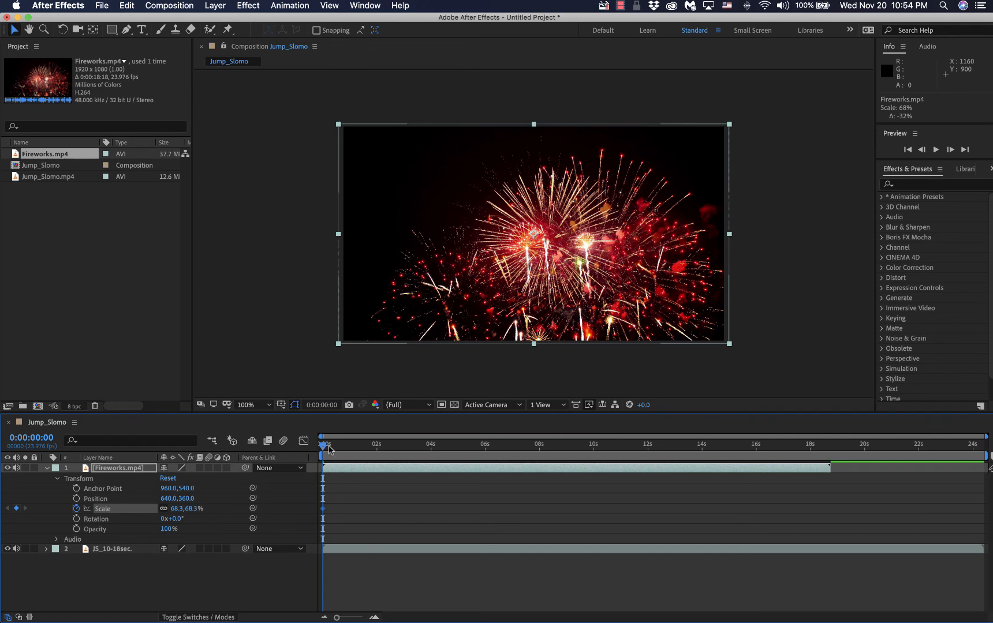
- Trim the end of the Fireworks.mp4 layer to 0:00:12:00
left_click_drag(321, 447, 591, 459)
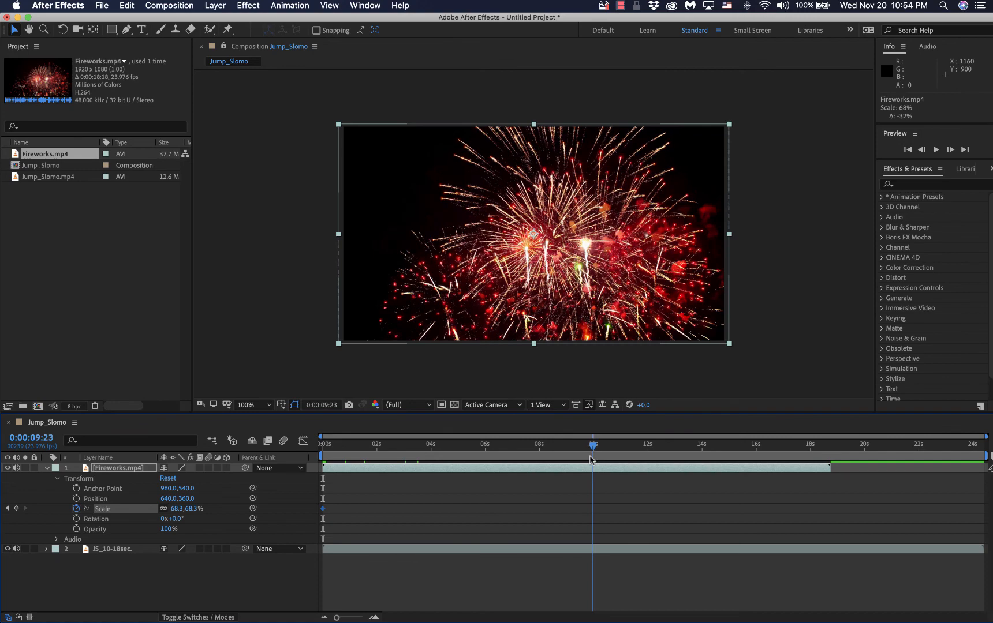
left_click_drag(592, 459, 645, 466)
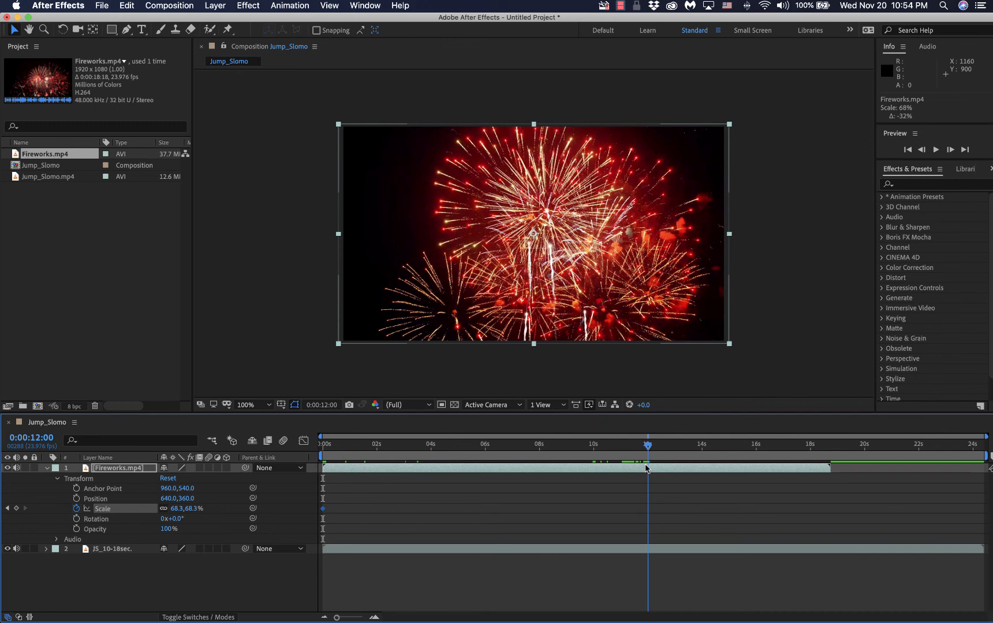
key("Page_Up")
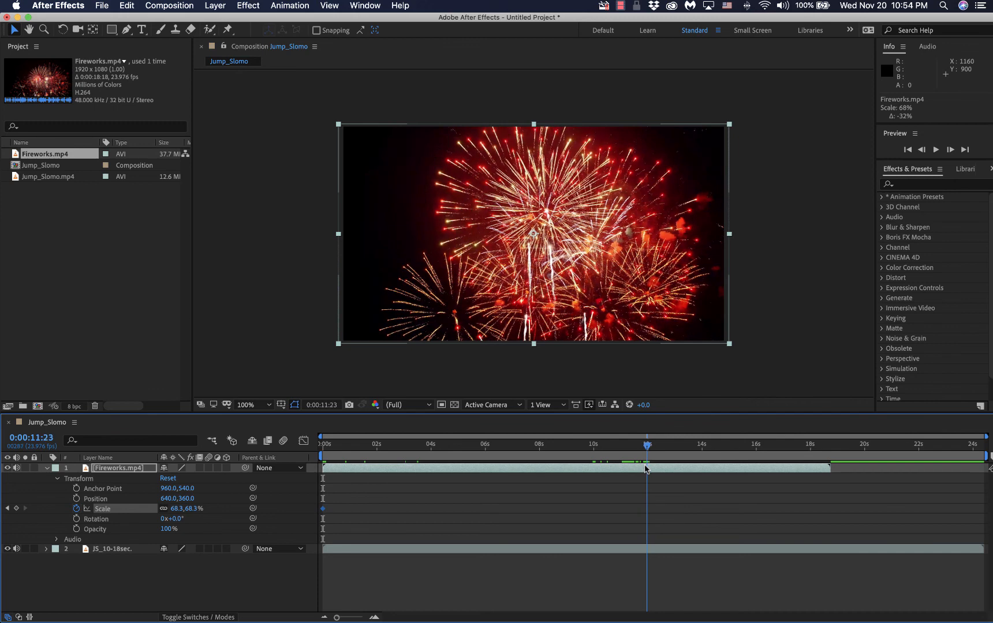
key("Page_Down")
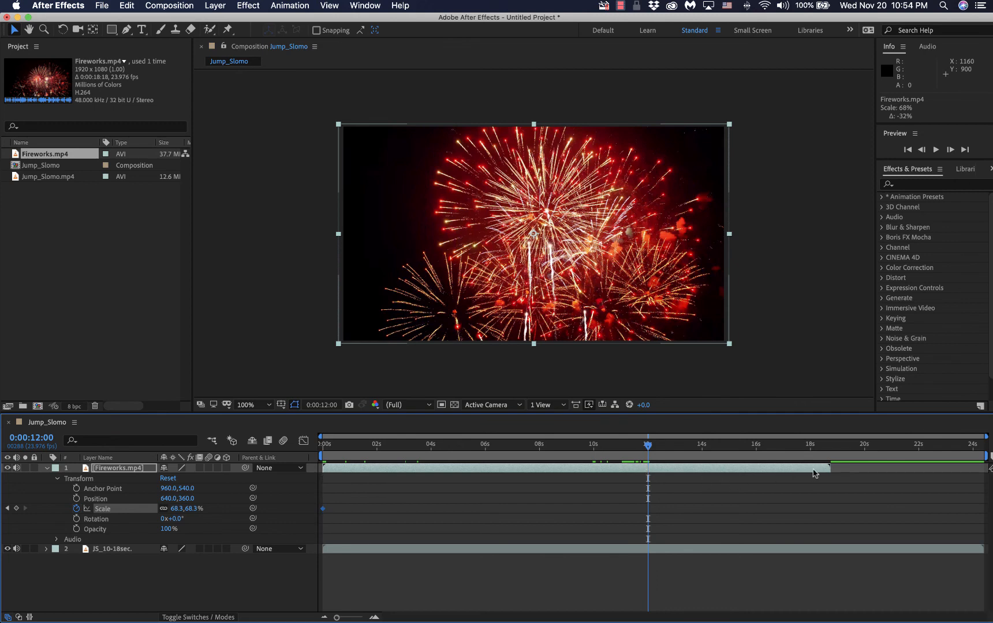
left_click_drag(831, 469, 657, 465)
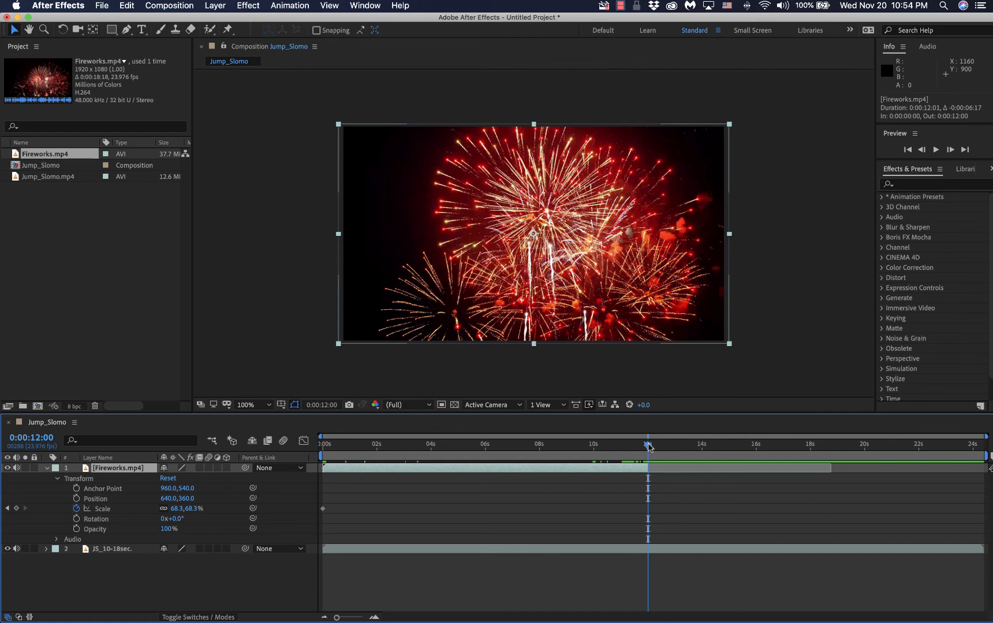
left_click_drag(647, 446, 312, 450)
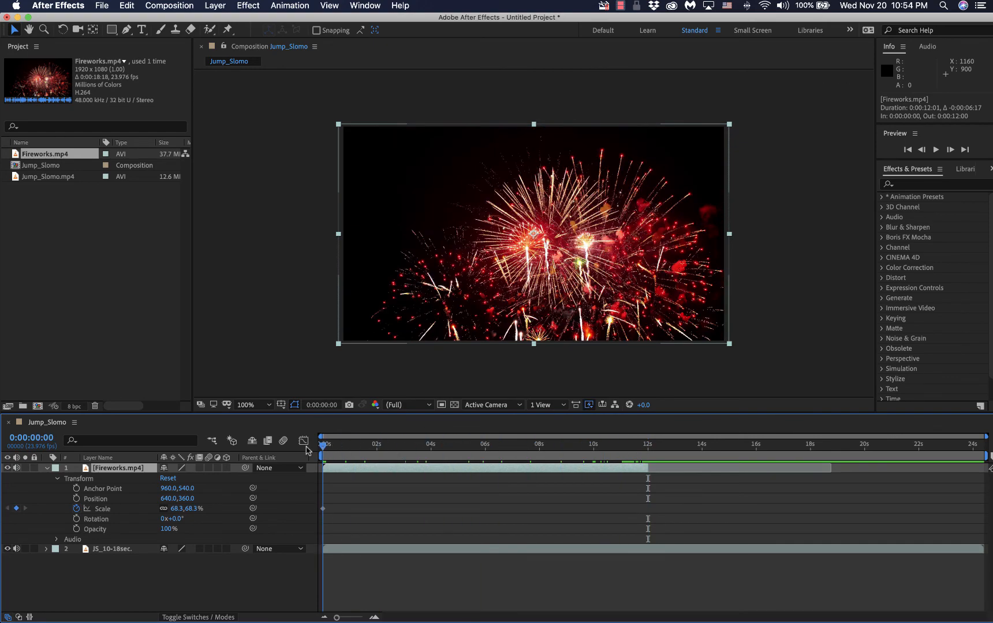
left_click(76, 528)
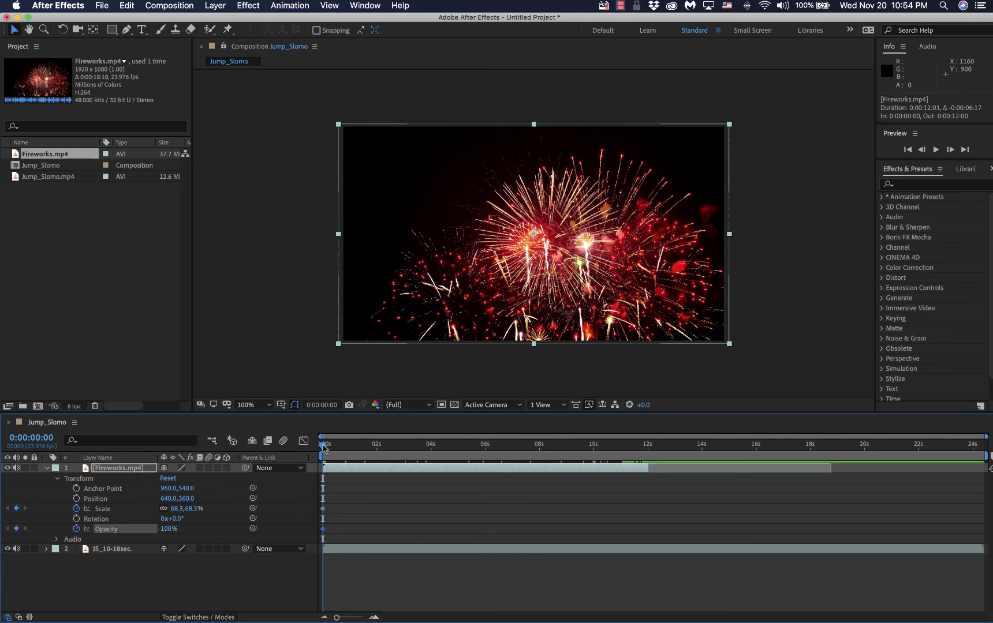
left_click_drag(323, 445, 537, 469)
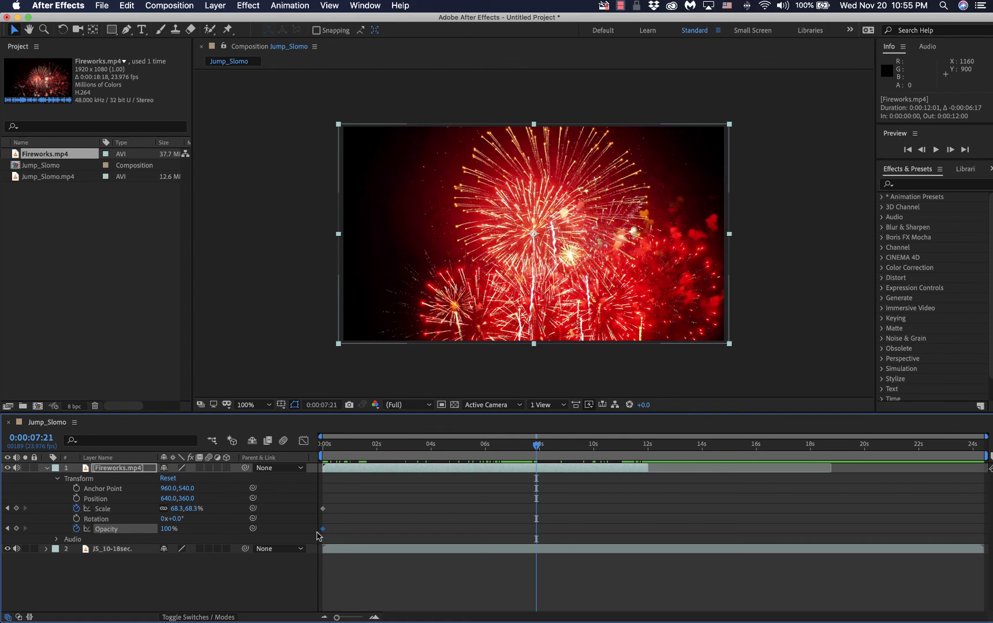
key("super+z")
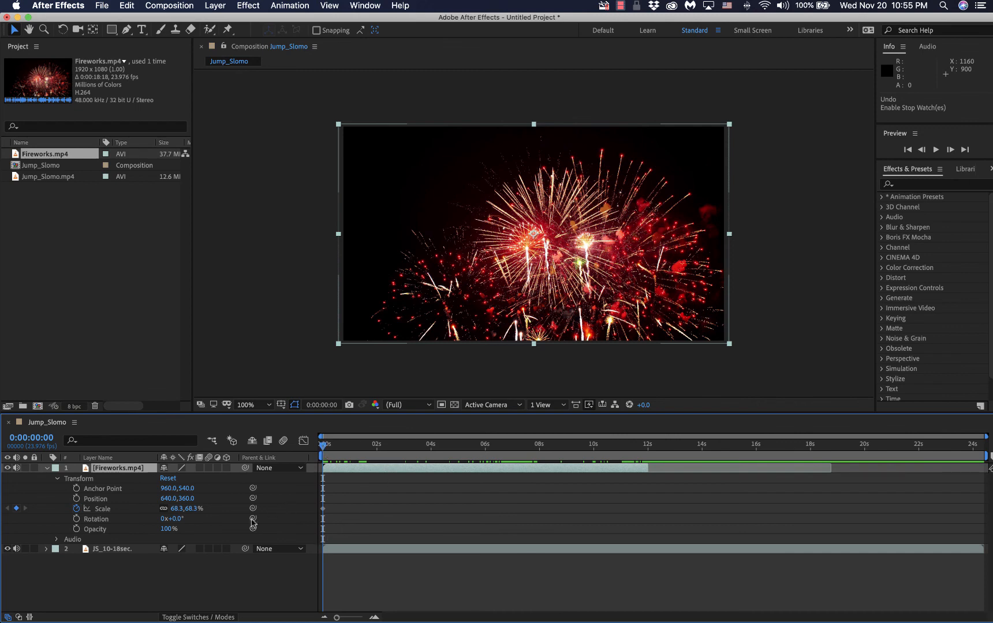
- Fade out the Fireworks.mp4 layer with Opacity keyframes of 100% at 0:00:08:00 and 0% at 0:00:12:00
left_click_drag(323, 445, 541, 478)
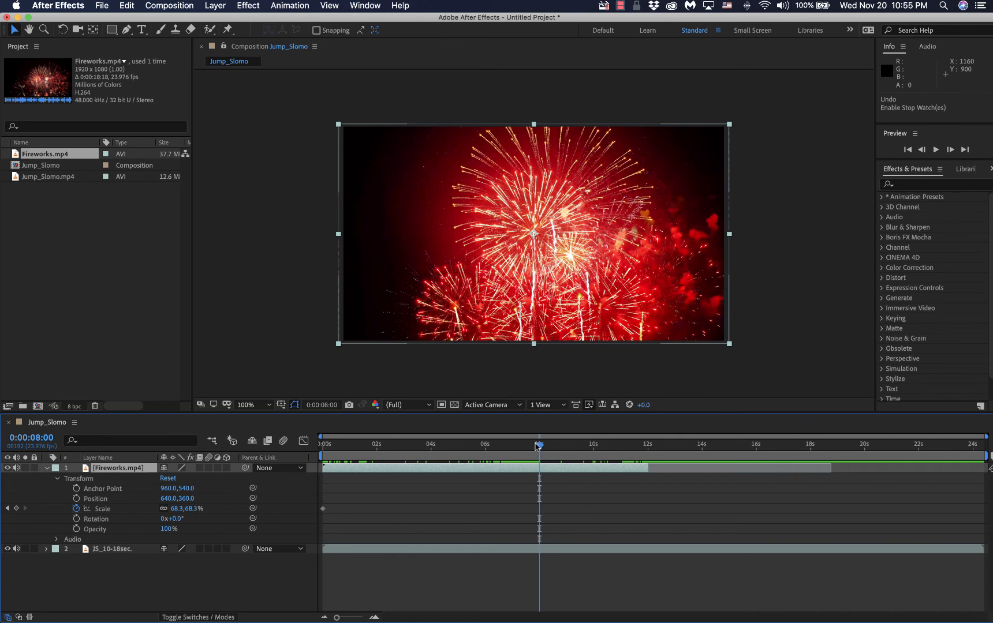
left_click(76, 529)
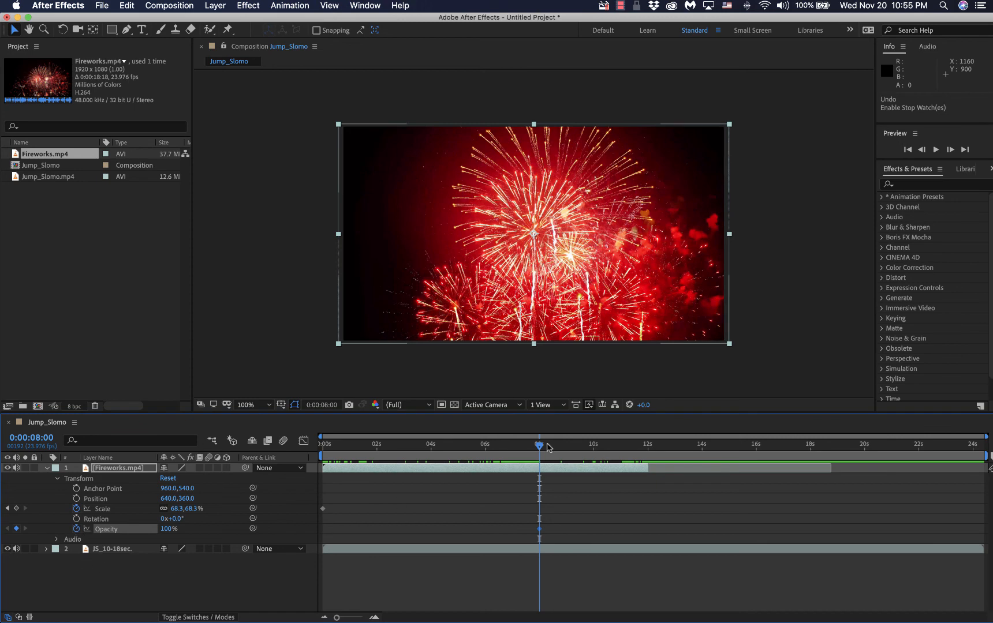
left_click_drag(541, 448, 570, 446)
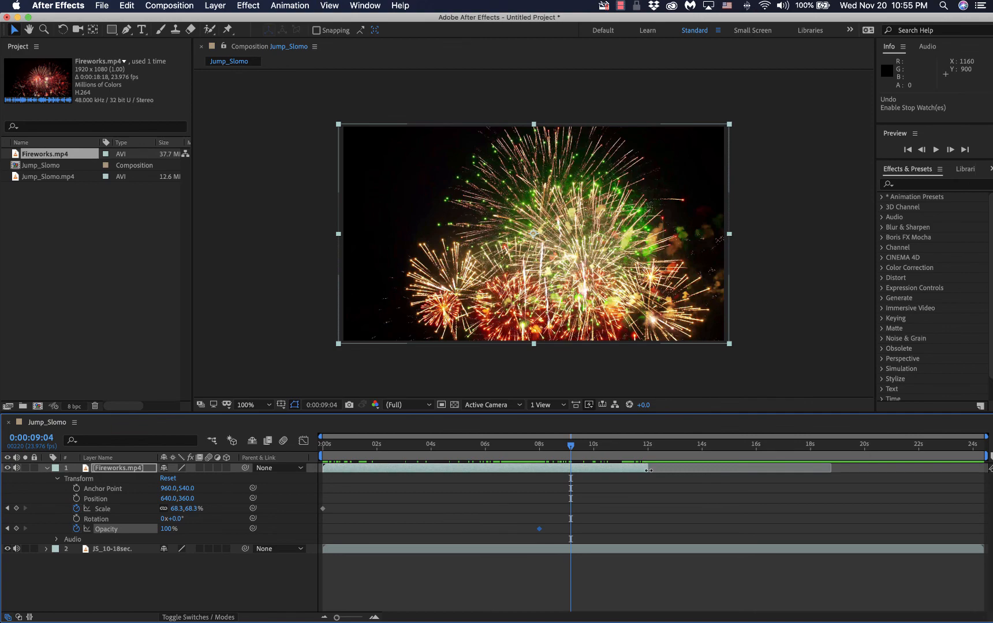
left_click_drag(570, 448, 648, 448)
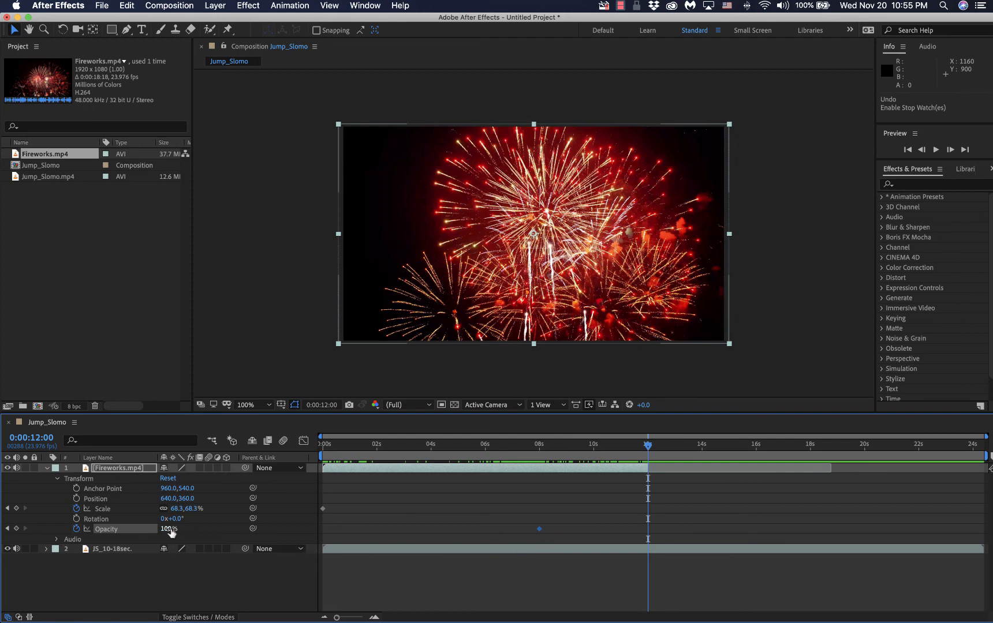
left_click_drag(172, 532, 155, 529)
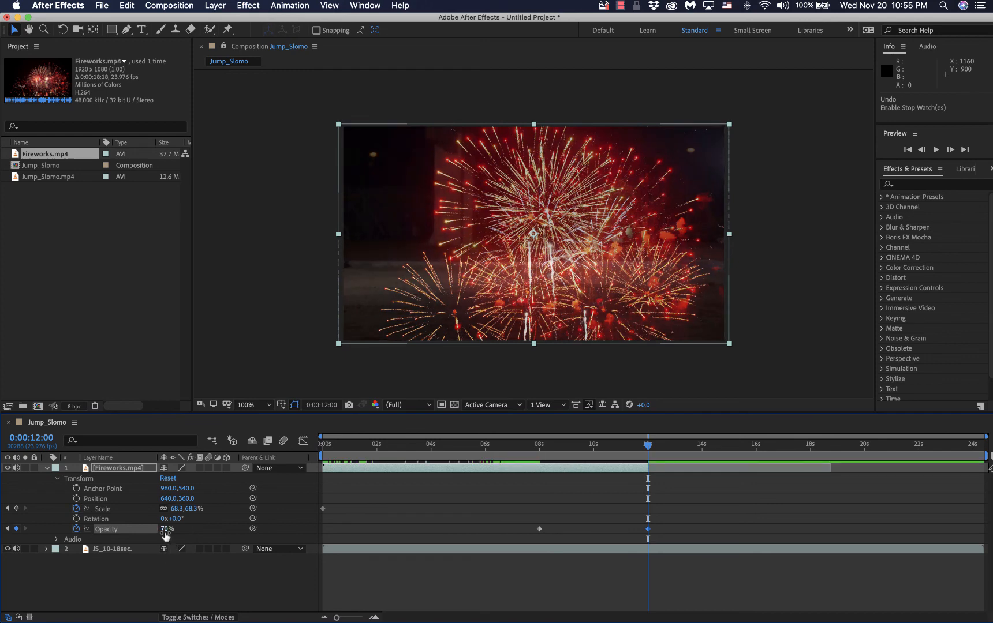
left_click(165, 531)
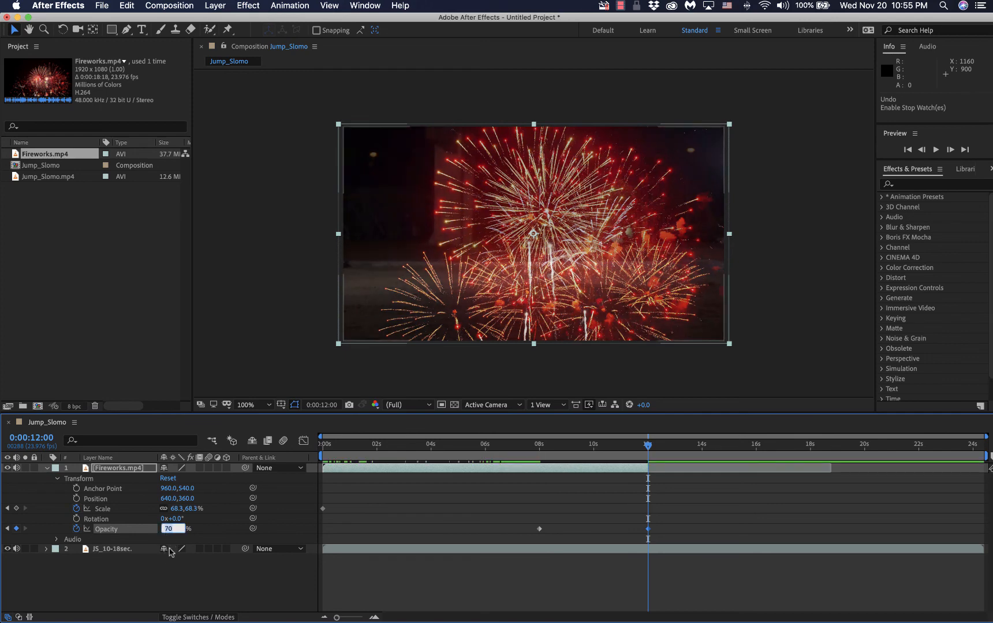
key("Return")
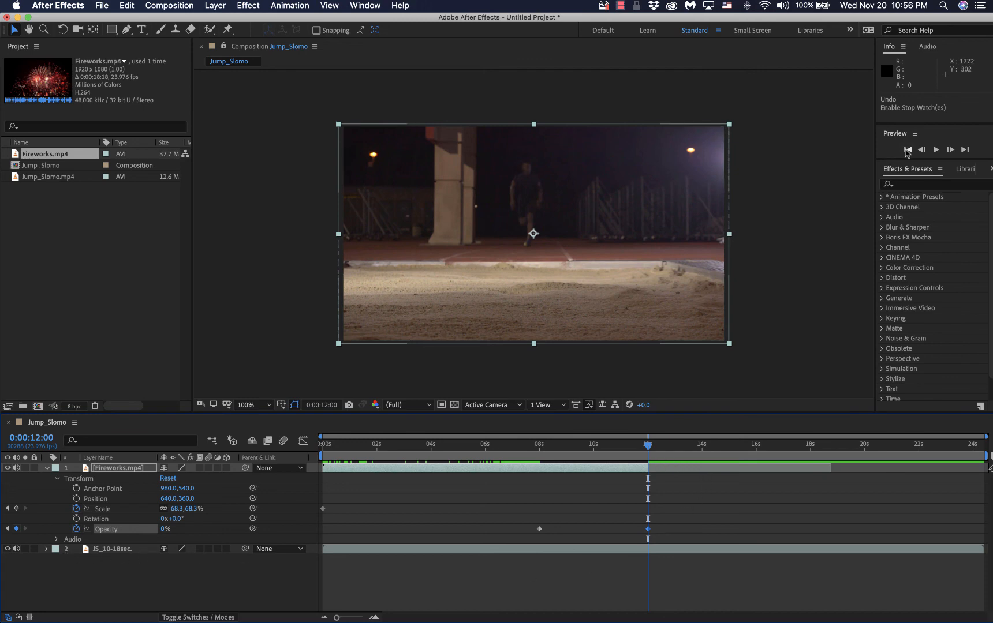
- Preview the composition from the first frame to check the fireworks fading into the jump footage, and stop playback
left_click(907, 149)
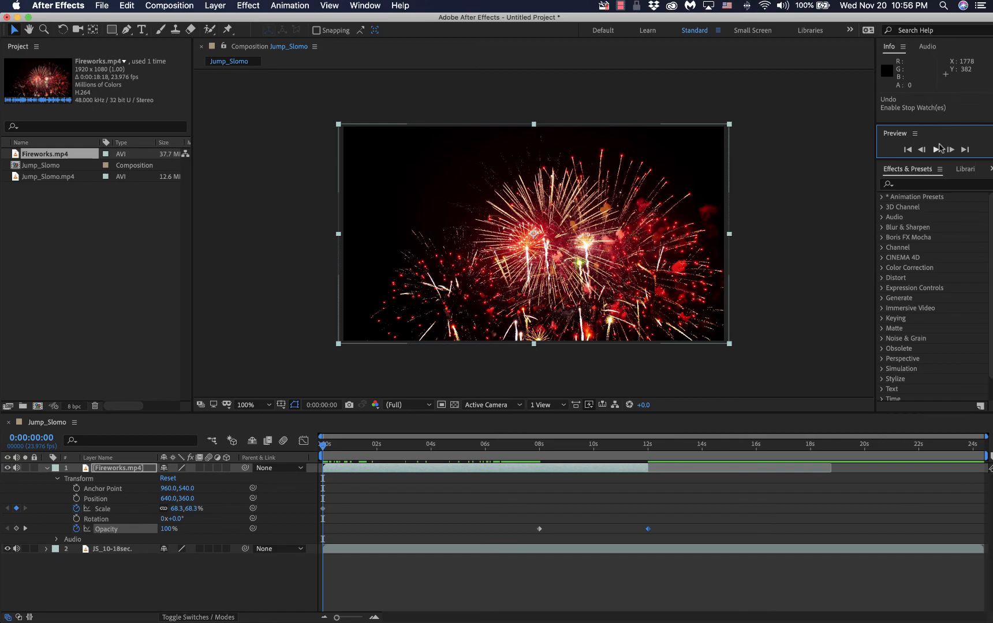
left_click(935, 150)
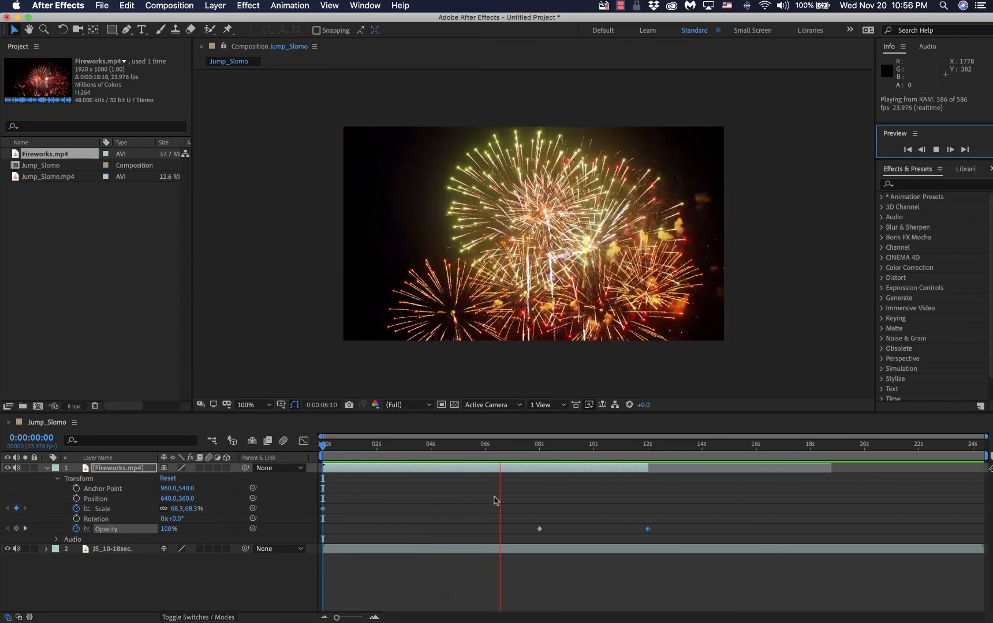
left_click(812, 301)
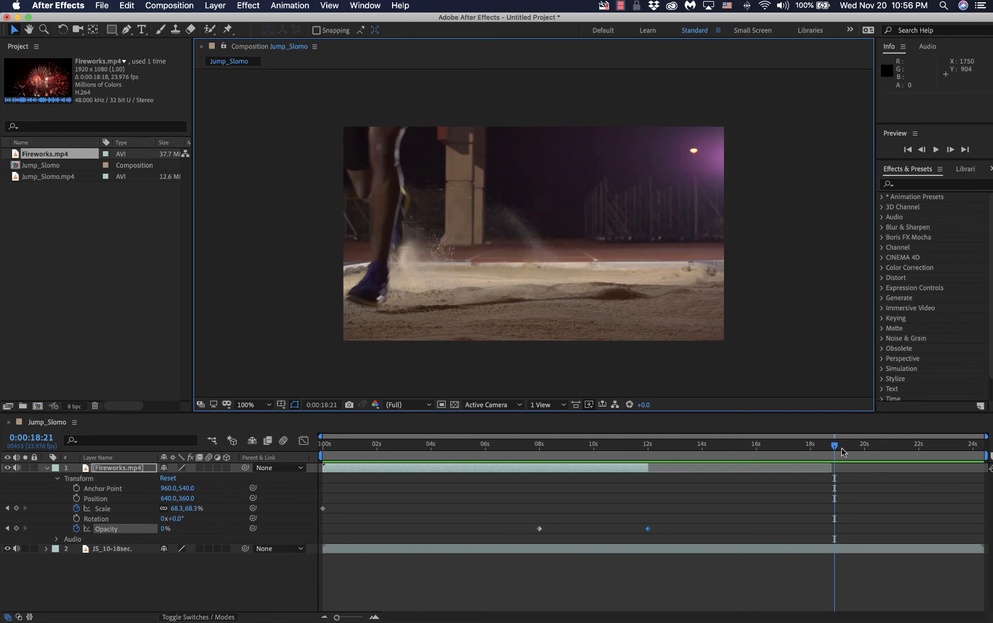
- Inspect the jump footage between about 0:00:16:19 and 0:00:18:23, and return the current time to 0:00:00:00
left_click_drag(834, 450, 807, 462)
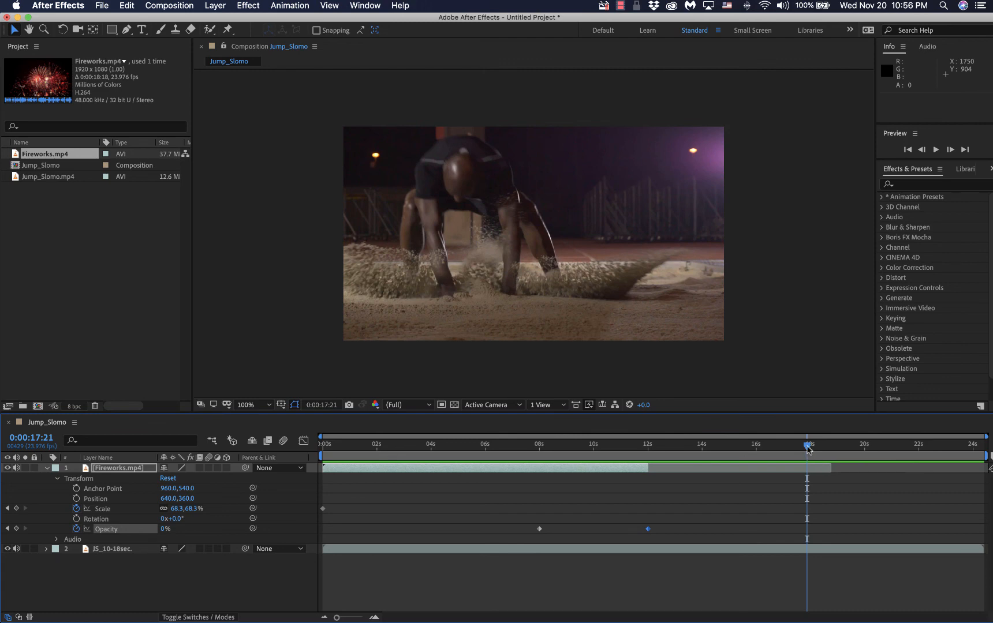
left_click_drag(807, 449, 832, 458)
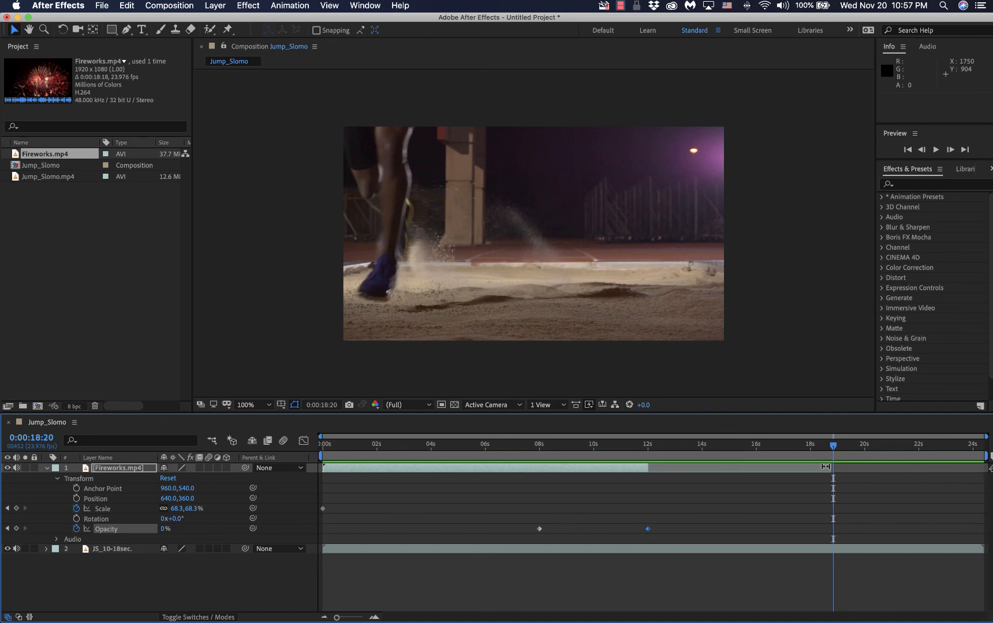
left_click_drag(833, 456, 836, 457)
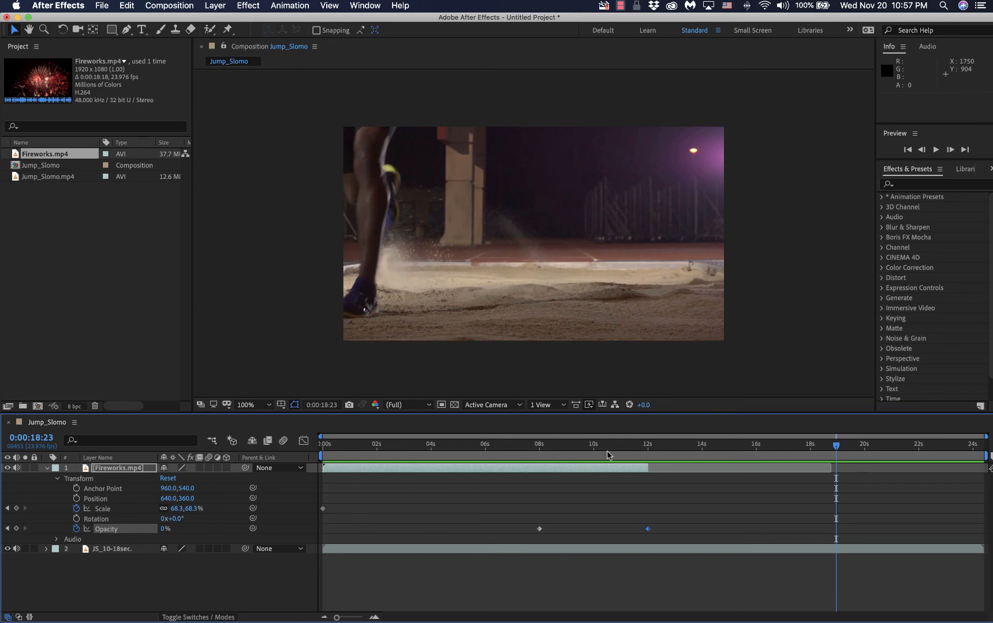
left_click_drag(833, 449, 778, 555)
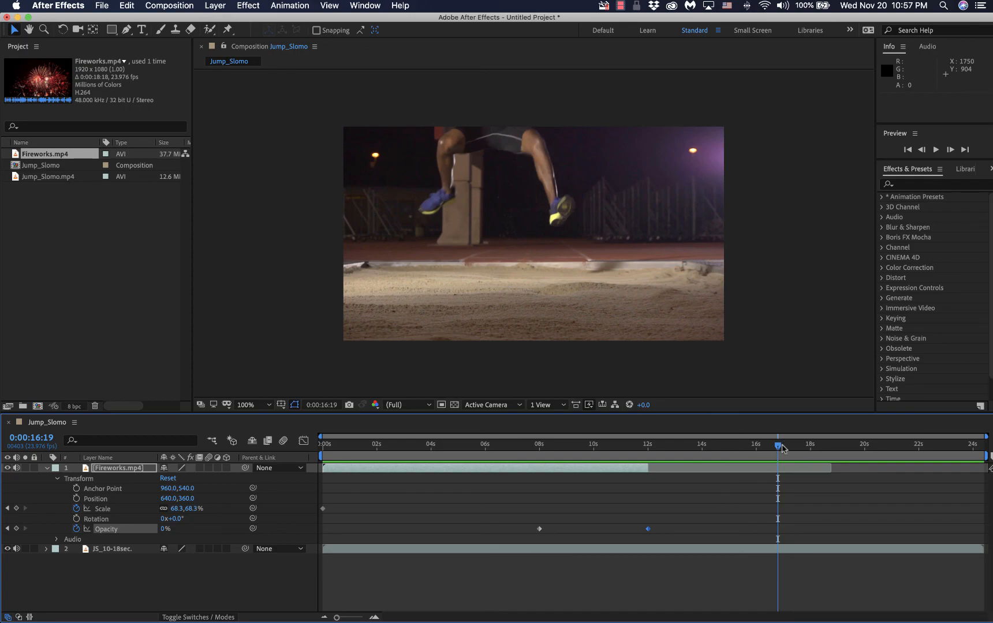
left_click_drag(778, 447, 322, 543)
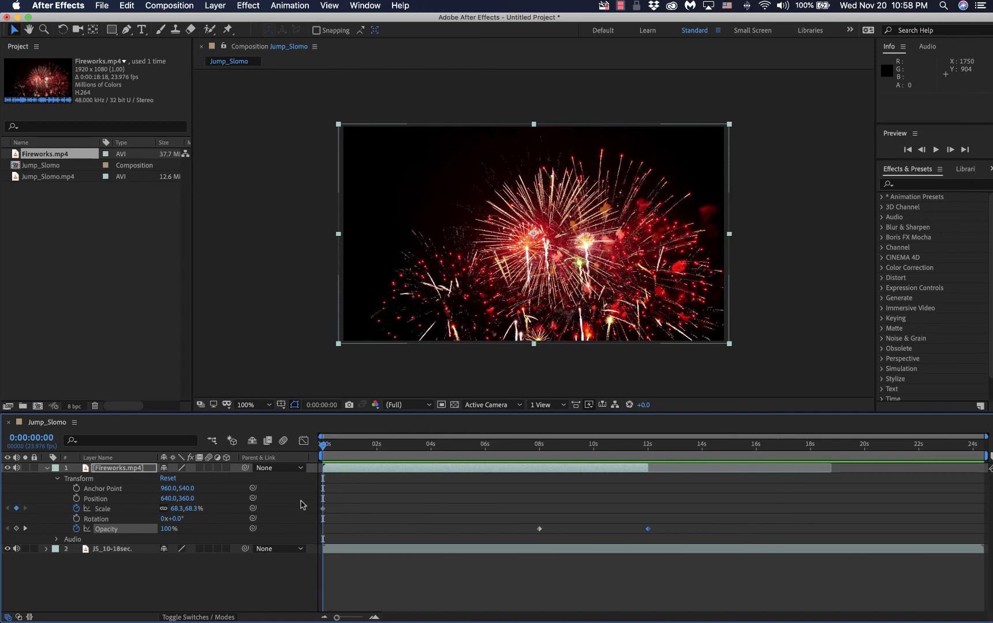